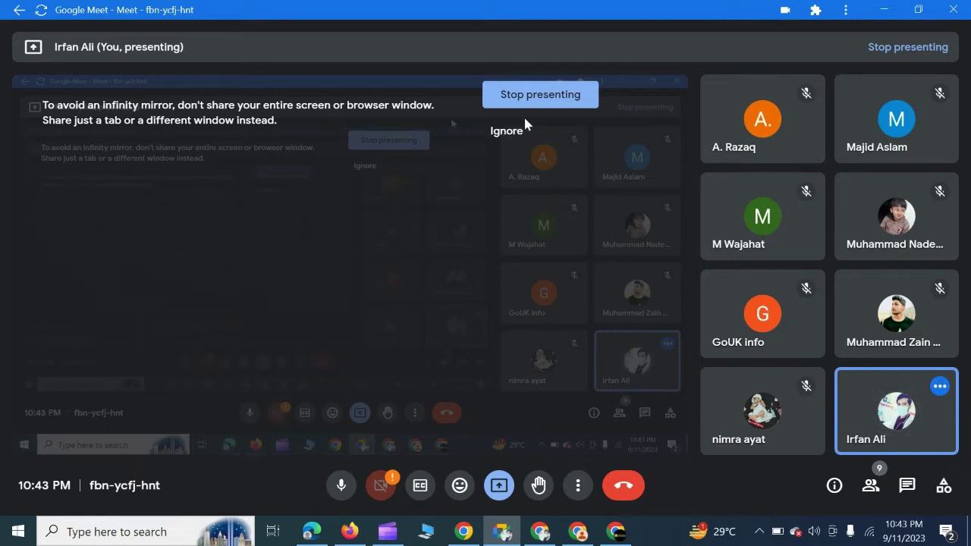
Dismiss the infinity-mirror warning, minimize the Google Meet and Clipchamp windows, and refresh the desktop.
click(506, 130)
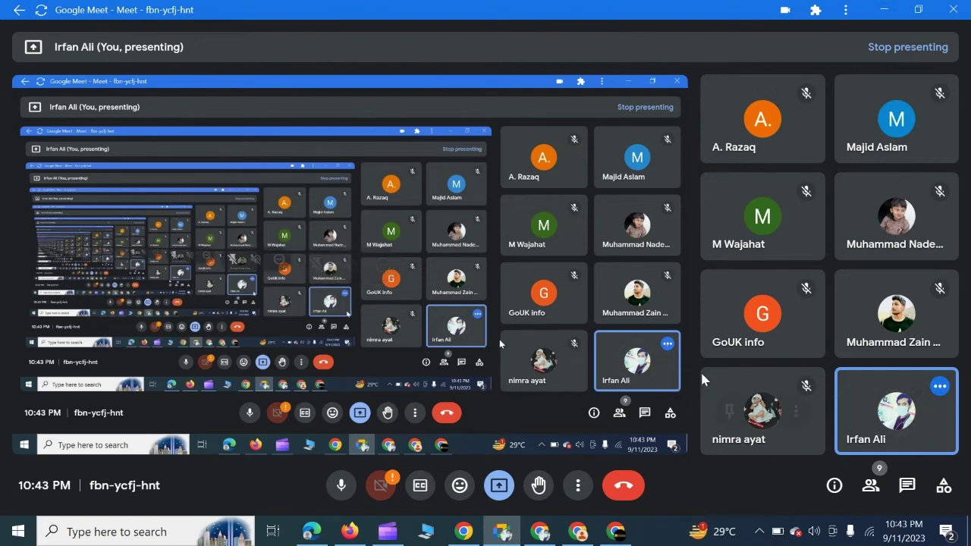
click(892, 10)
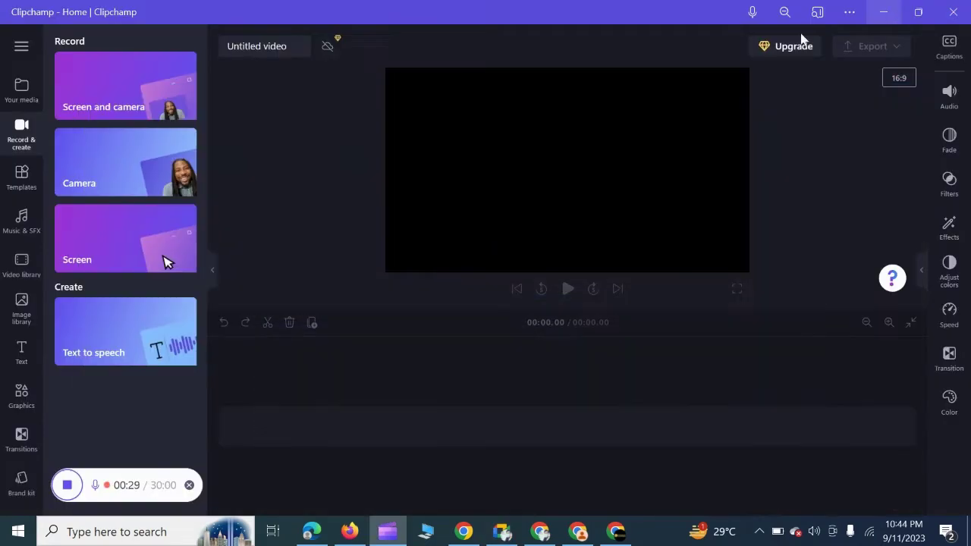
click(882, 11)
right_click(618, 111)
click(676, 155)
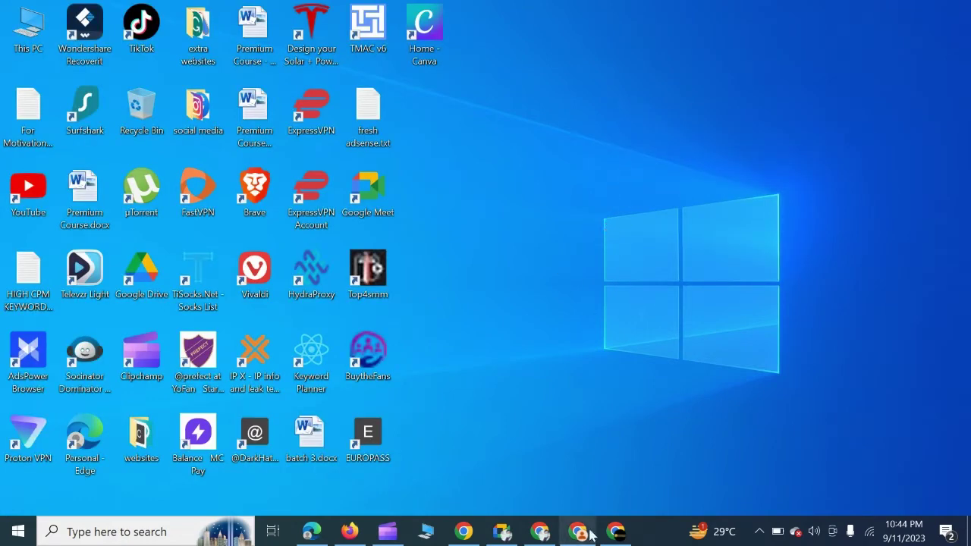
right_click(645, 117)
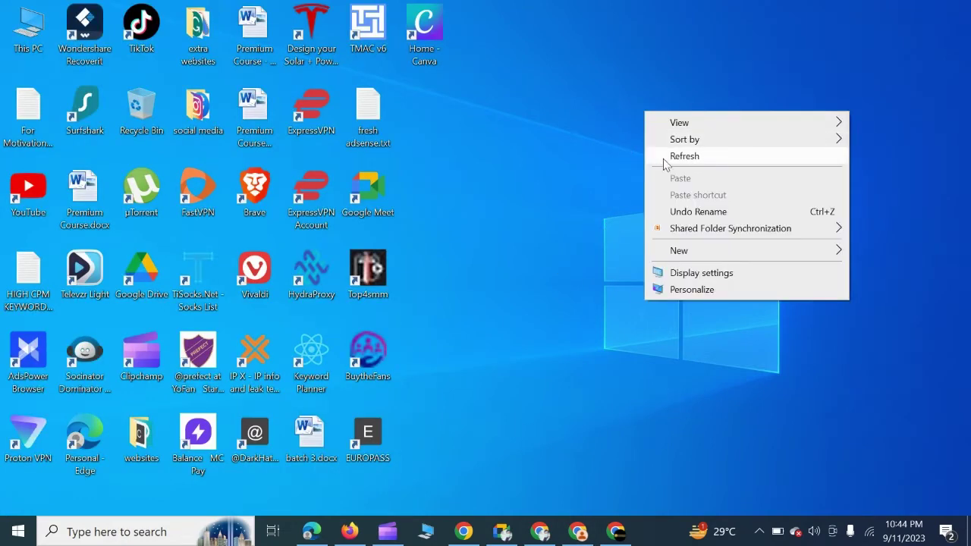
click(663, 157)
Check the participants list and the in-call messages in the Google Meet call, and minimize the meeting window.
click(502, 531)
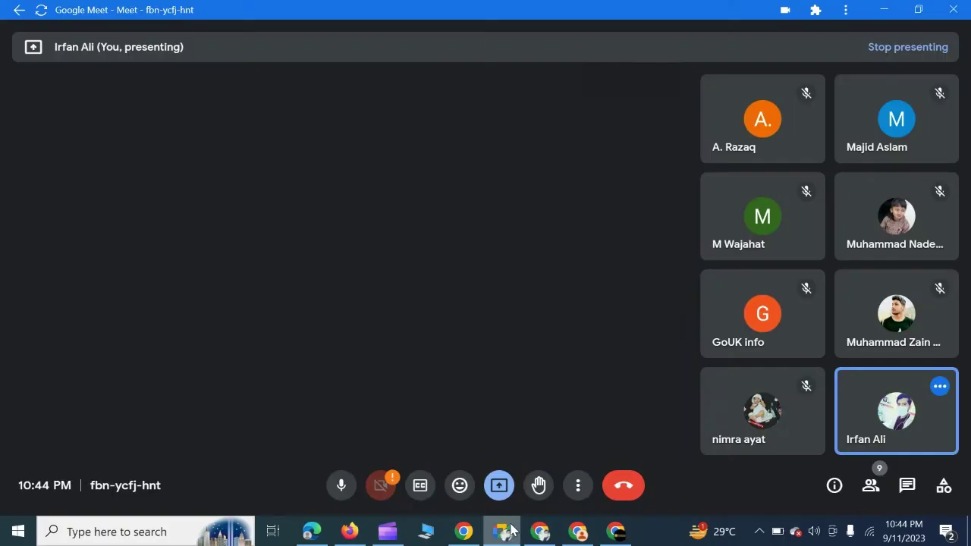
click(868, 487)
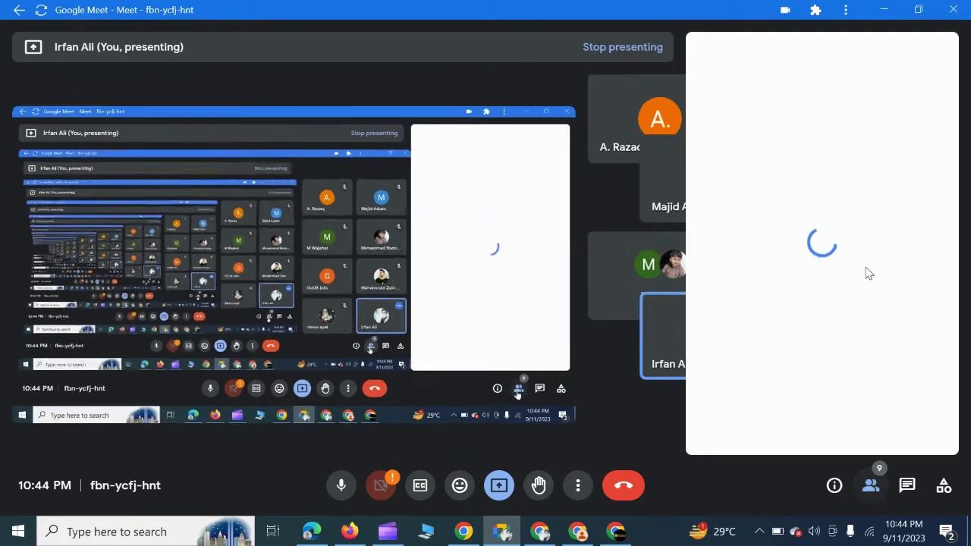
scroll(816, 328, down, 3)
scroll(819, 289, up, 4)
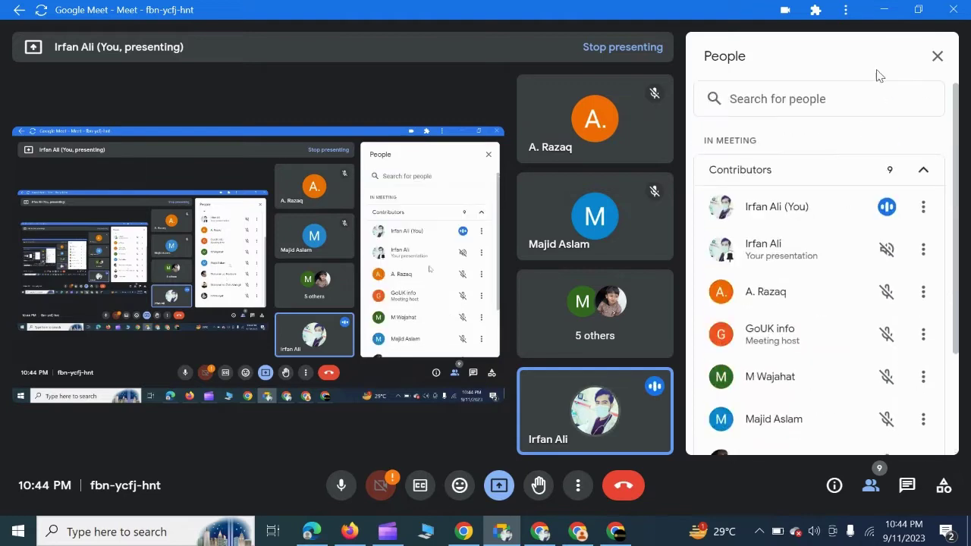
click(937, 57)
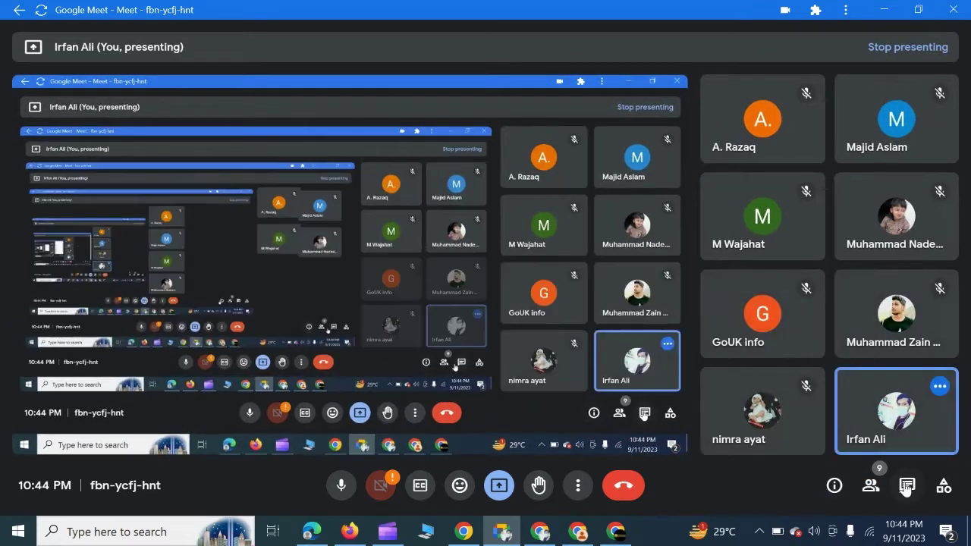
click(906, 485)
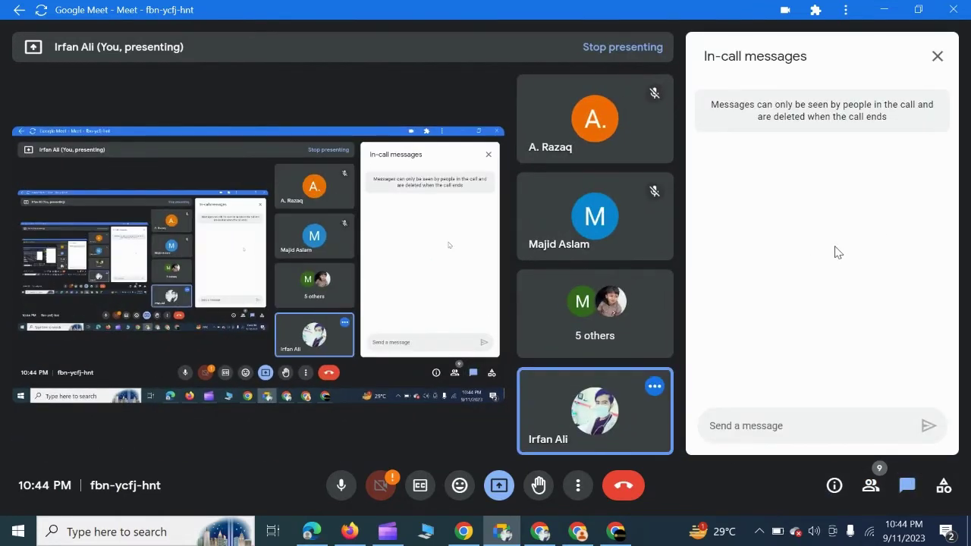
click(938, 59)
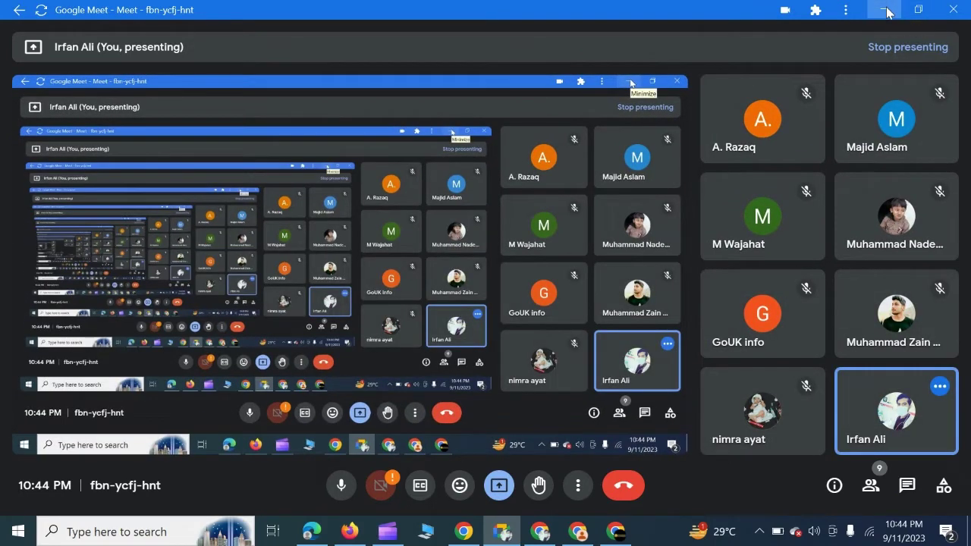
click(884, 10)
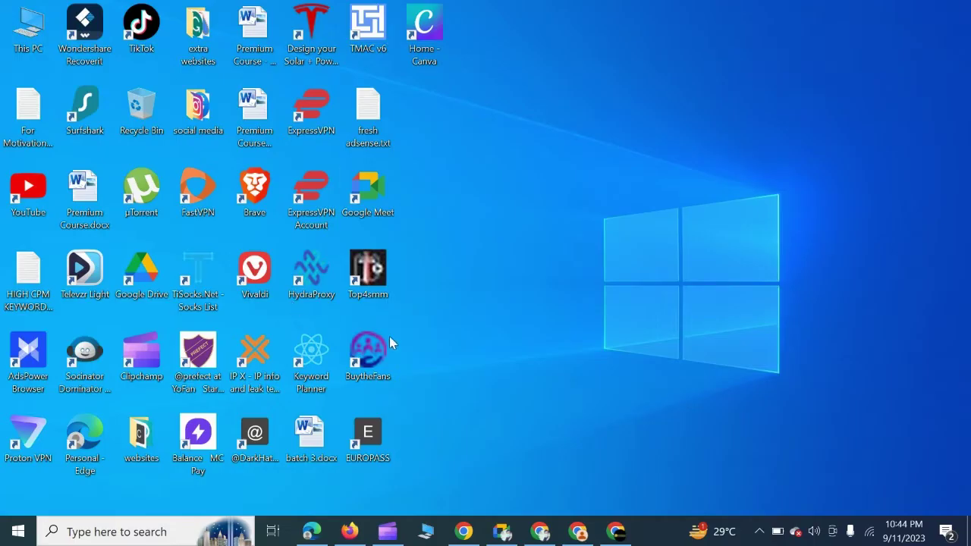
right_click(595, 111)
click(618, 155)
right_click(596, 103)
click(616, 148)
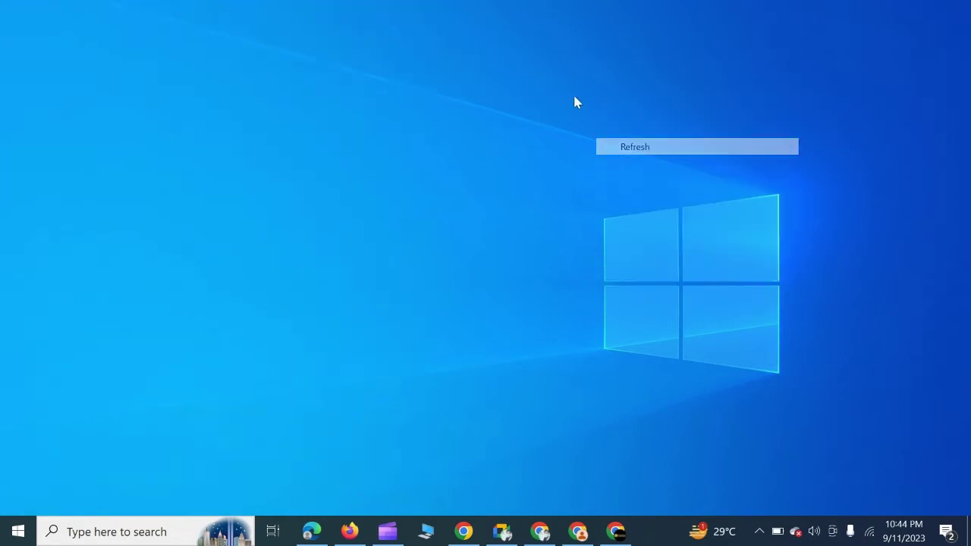
right_click(574, 97)
click(599, 141)
right_click(576, 83)
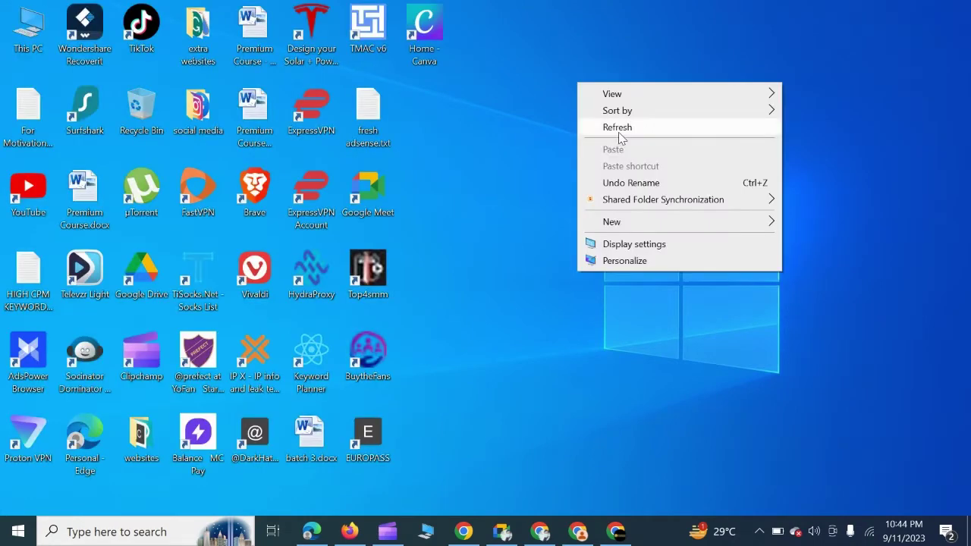
click(618, 131)
right_click(564, 83)
click(585, 128)
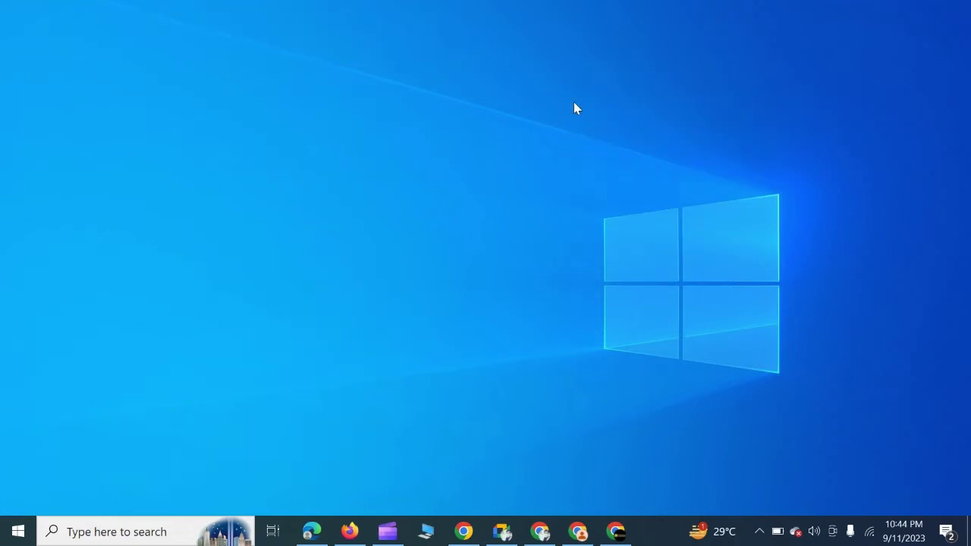
right_click(574, 104)
click(611, 148)
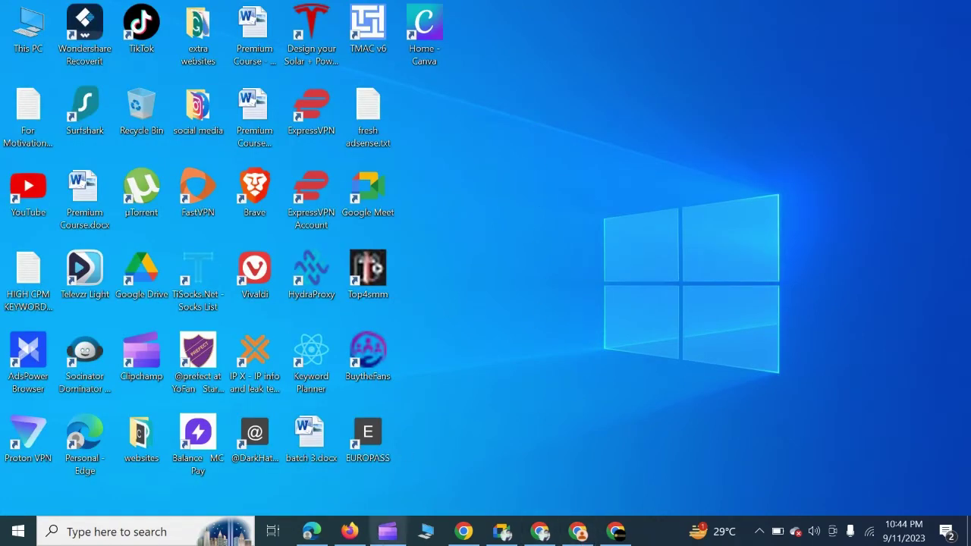
Switch to Firefox and replace the open Settings tab with a new blank tab.
click(349, 532)
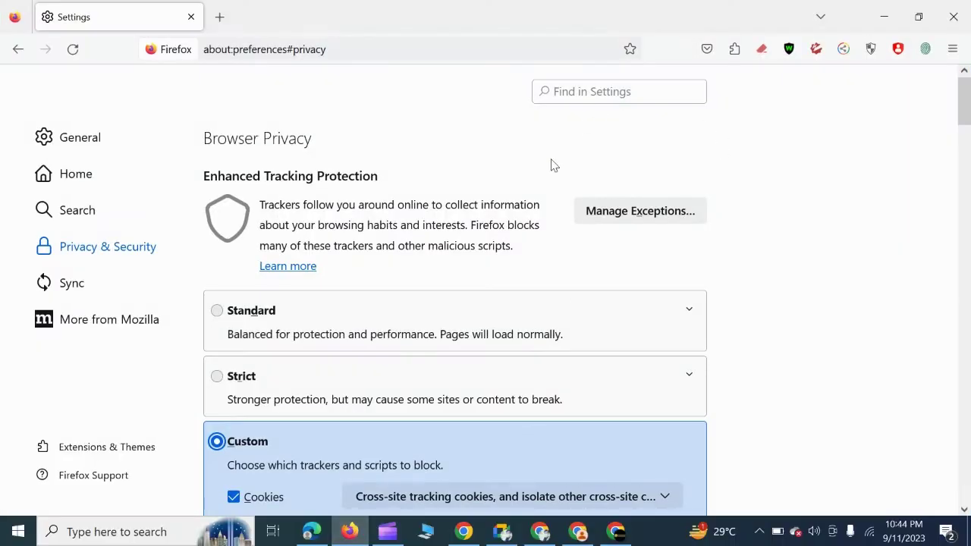
click(219, 16)
click(190, 19)
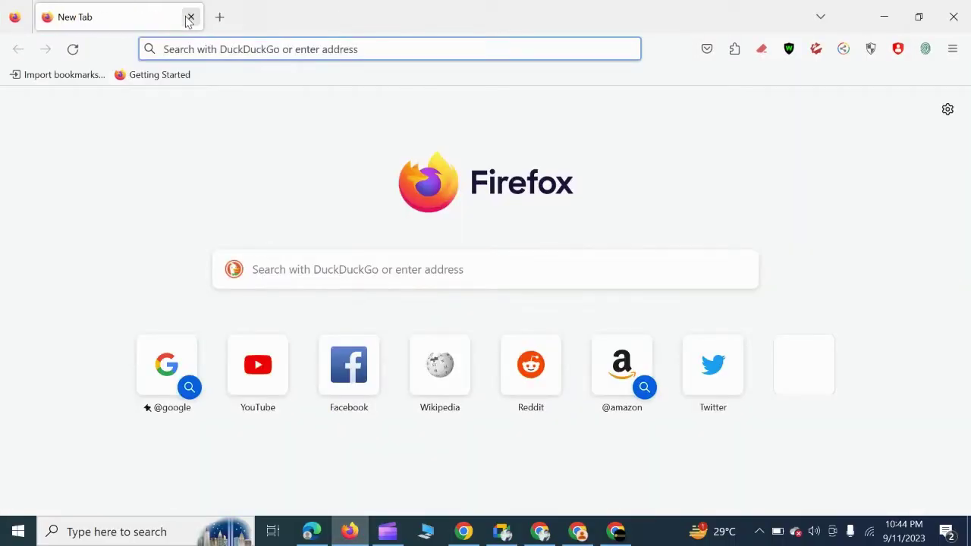
click(705, 50)
click(723, 106)
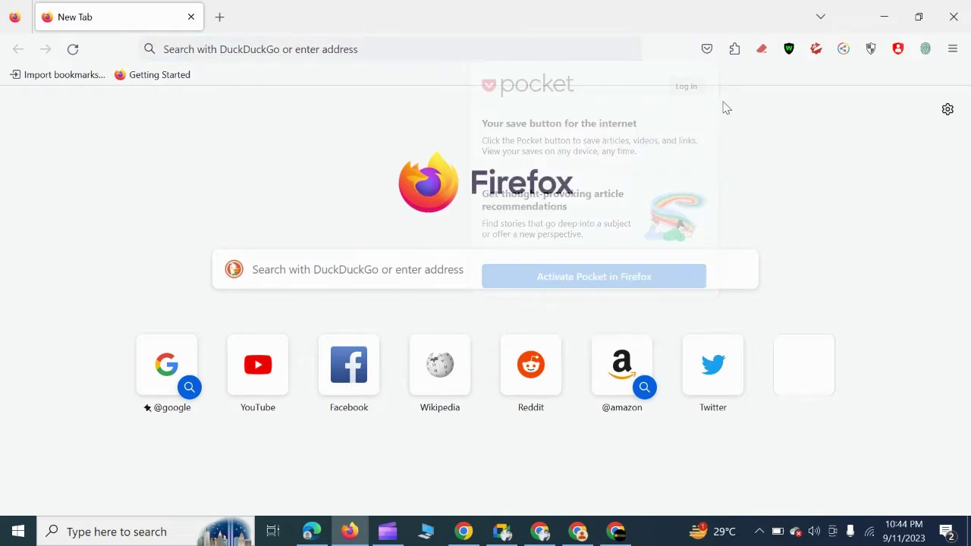
Open the installed extensions list and disable Clear Browsing Data, Disable WebRTC and Fingerprint Spoofing.
click(733, 49)
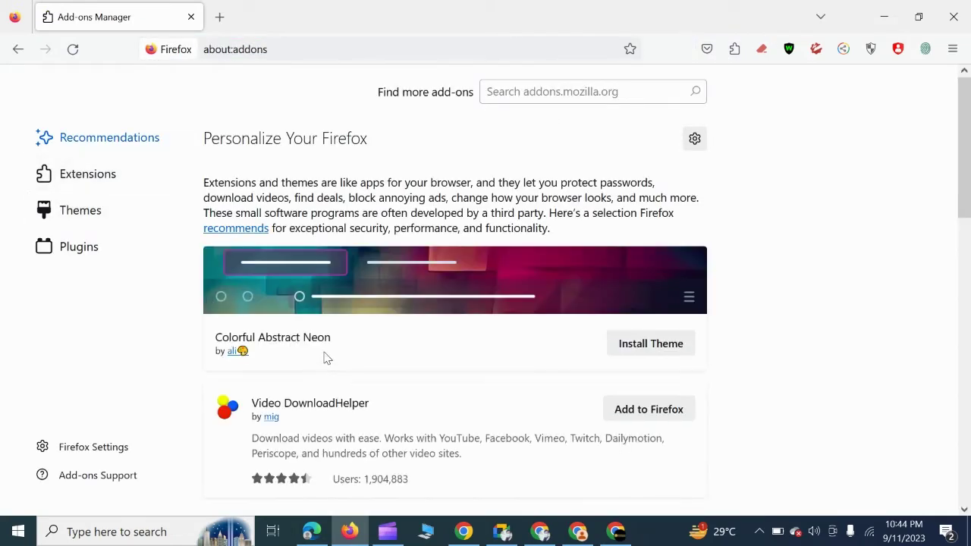
click(107, 187)
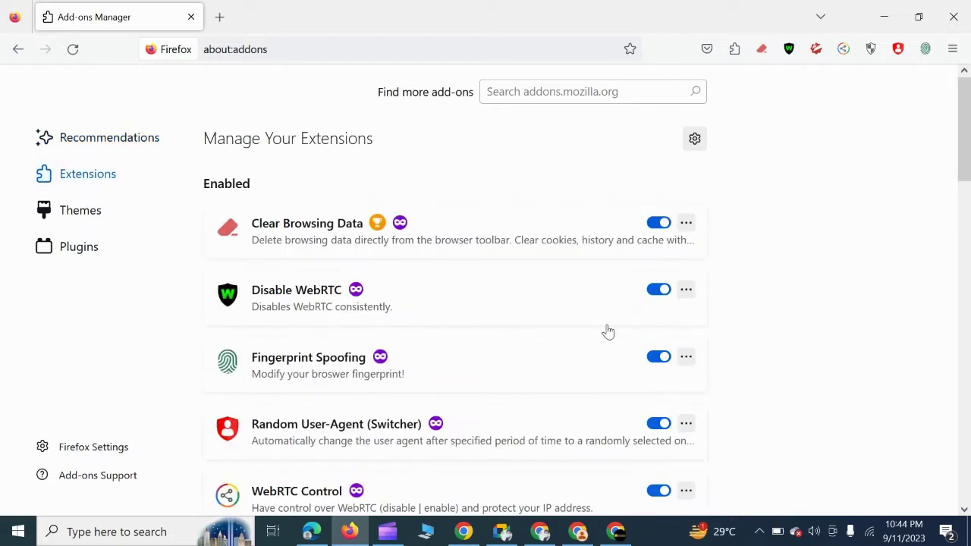
click(657, 223)
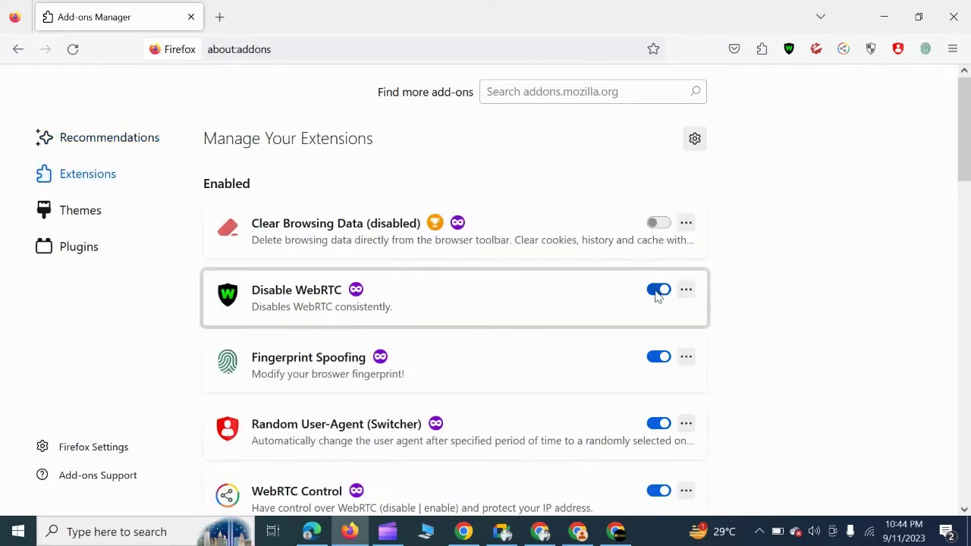
click(658, 289)
click(658, 357)
Disable the Random User-Agent (Switcher), WebRTC Control, WebRTC Leak Shield and WebRTC Protect extensions, and review the extensions list.
scroll(621, 390, down, 2)
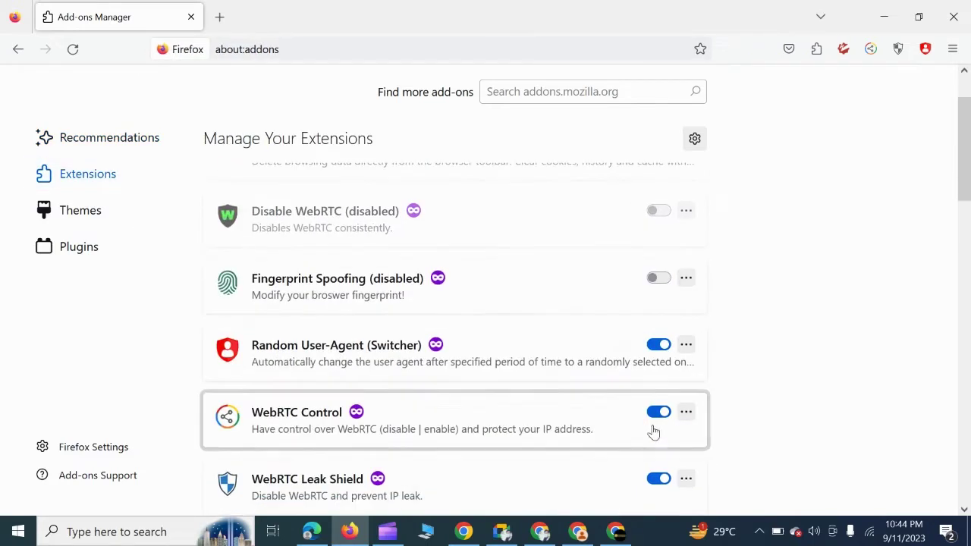
click(657, 345)
click(658, 411)
scroll(656, 421, down, 2)
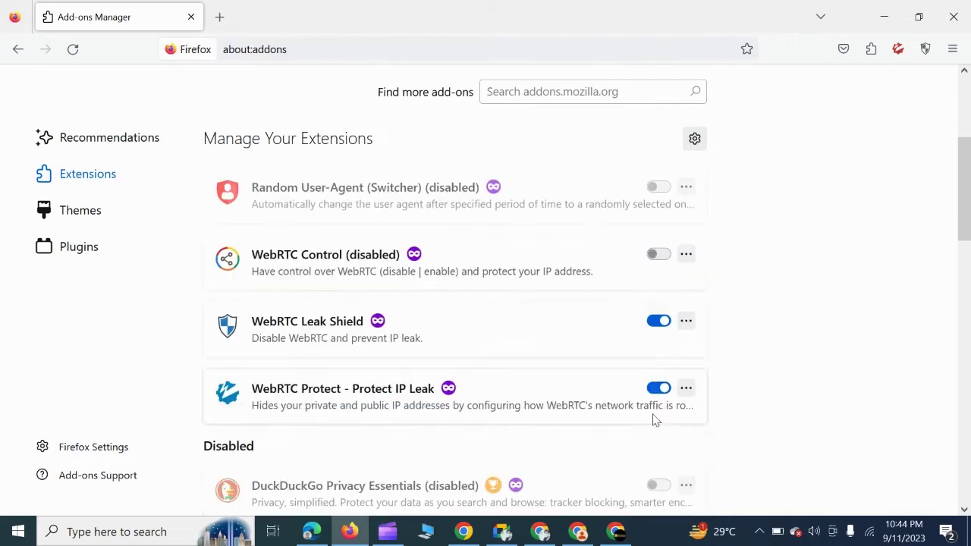
click(659, 321)
click(658, 387)
scroll(622, 377, down, 6)
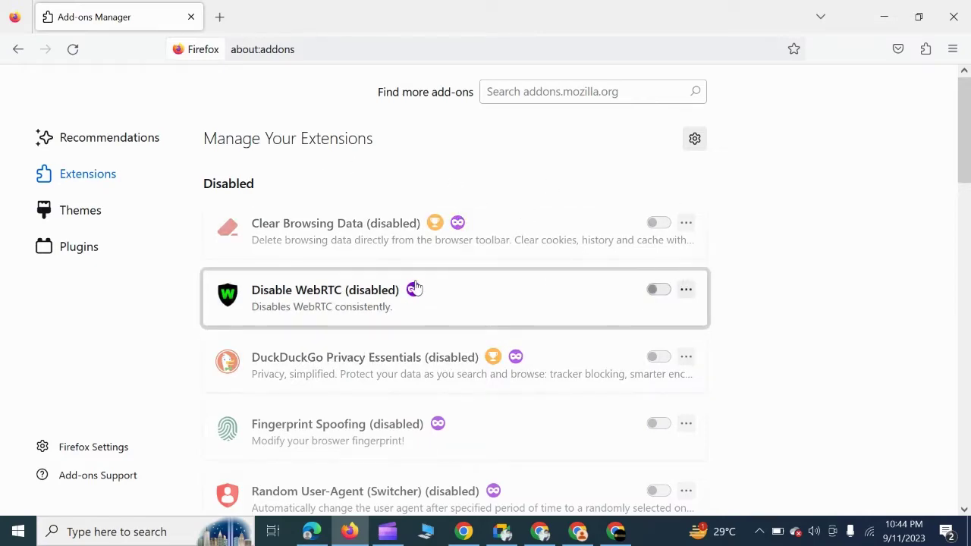
scroll(389, 310, down, 4)
scroll(390, 280, up, 4)
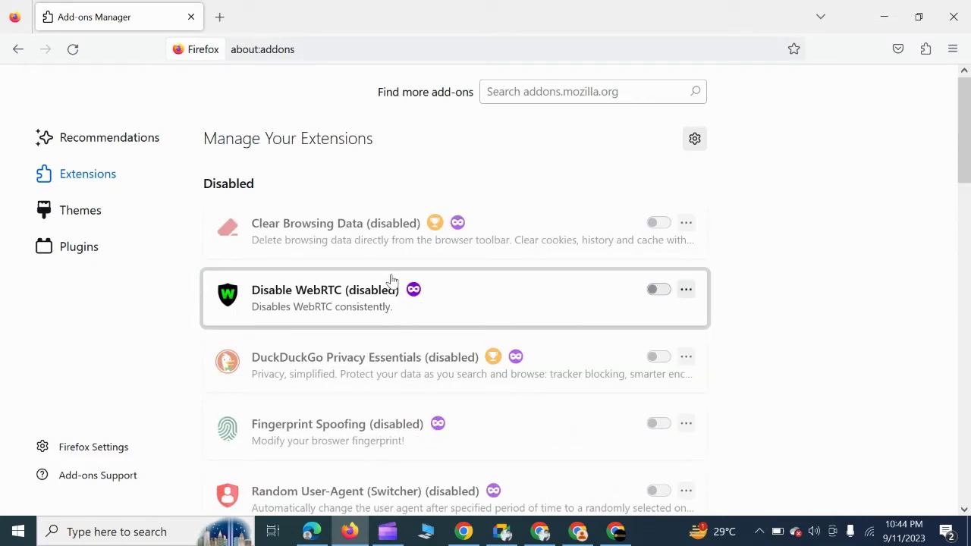
Replace the Add-ons Manager tab with a new blank tab.
click(219, 17)
click(189, 17)
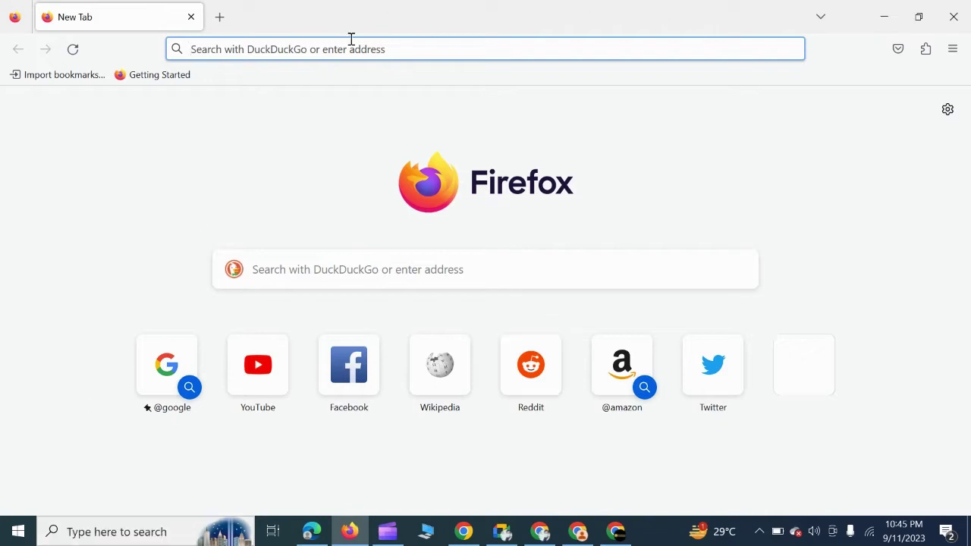
click(952, 49)
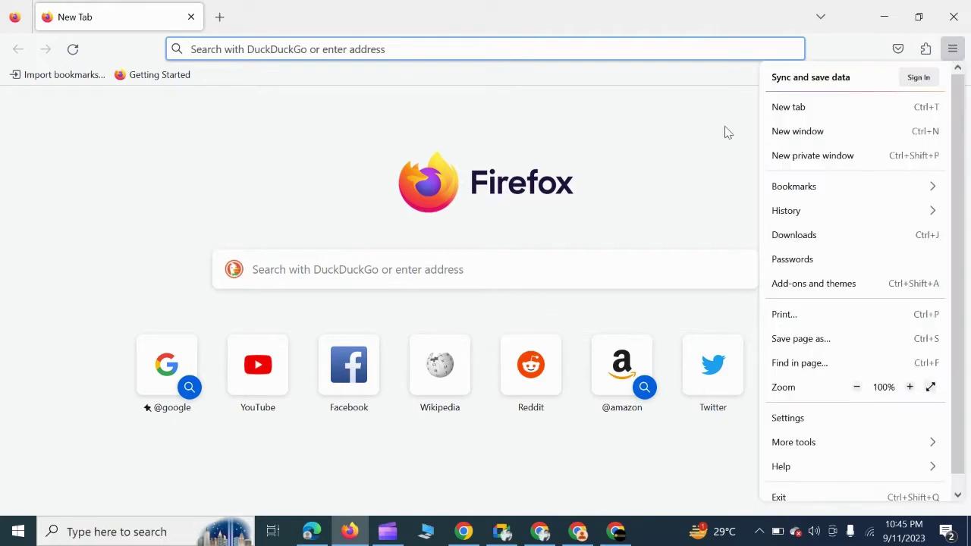
click(656, 150)
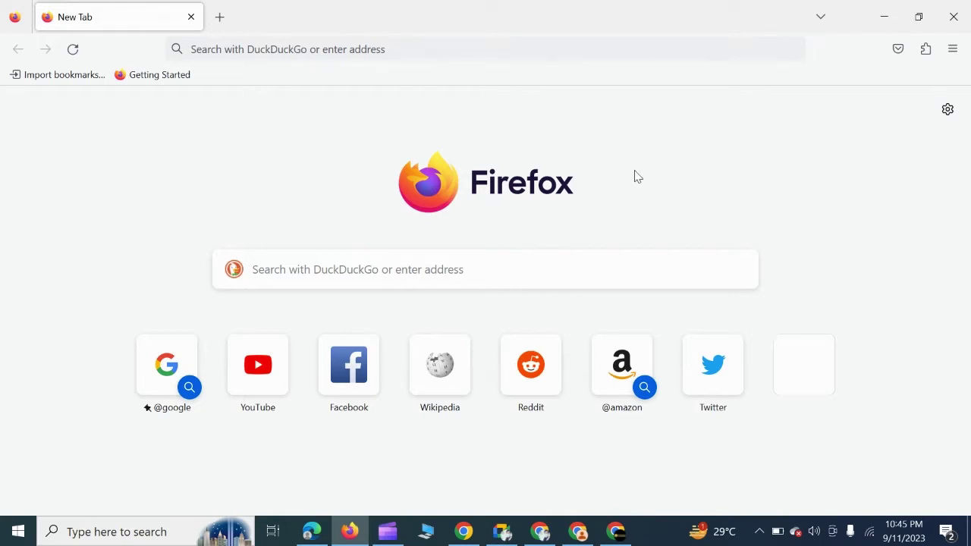
click(528, 273)
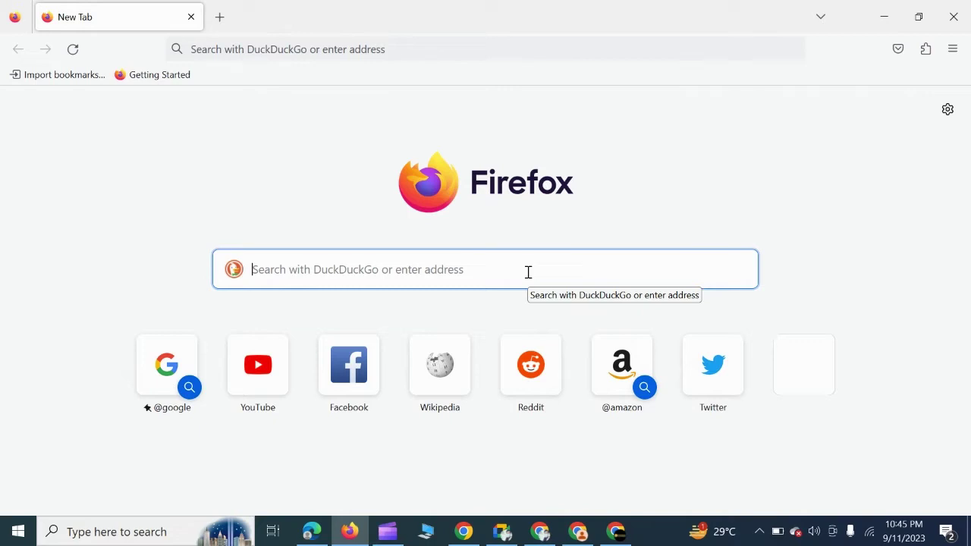
click(927, 50)
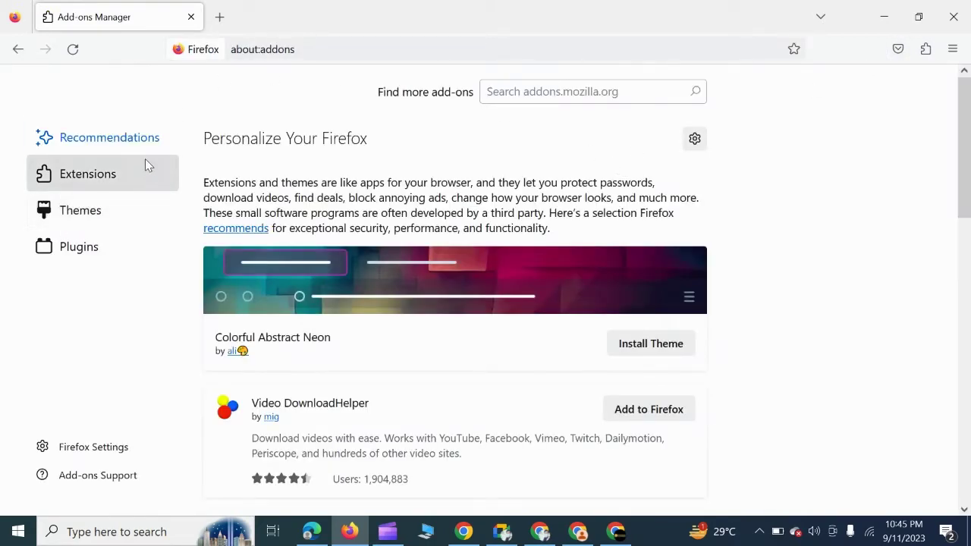
click(220, 16)
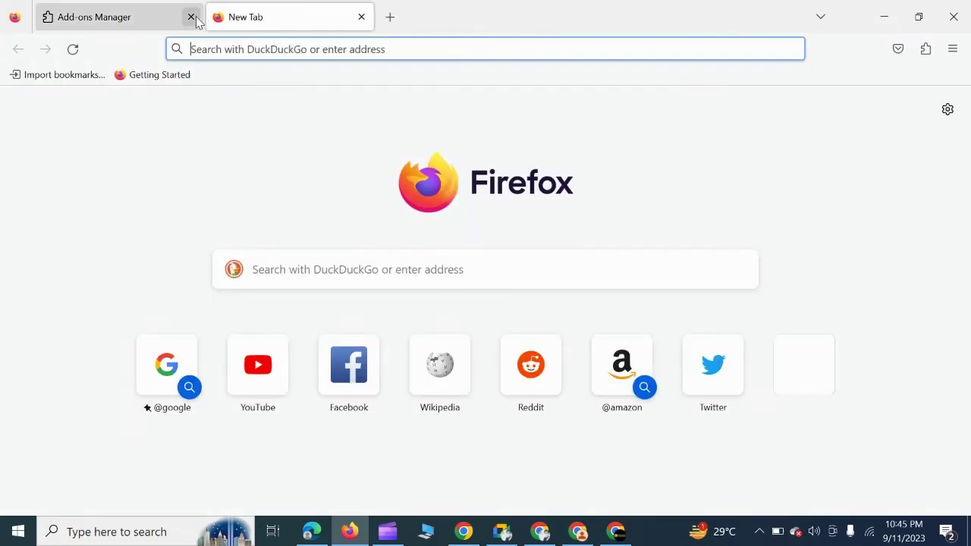
click(191, 16)
click(297, 271)
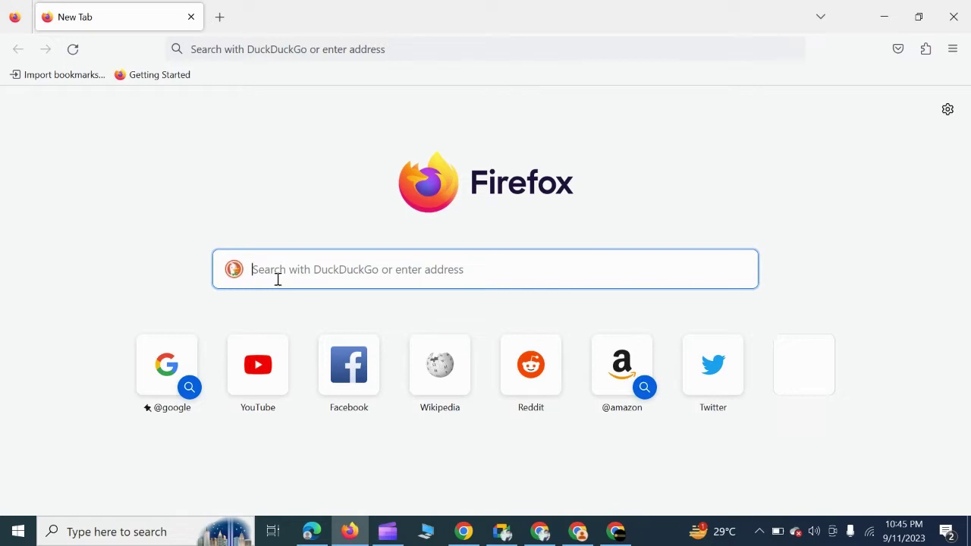
Open the browser's search settings and set the default search engine to Google.
click(953, 48)
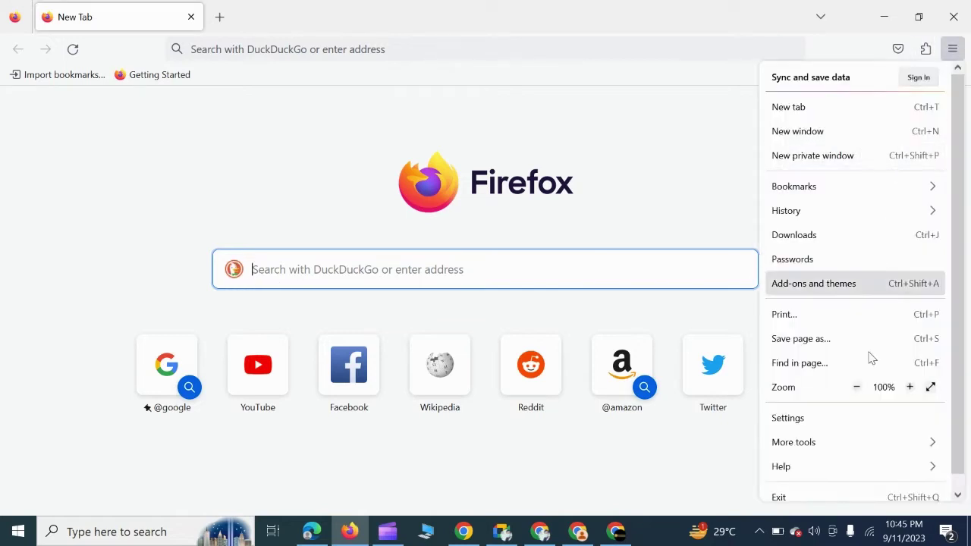
click(835, 425)
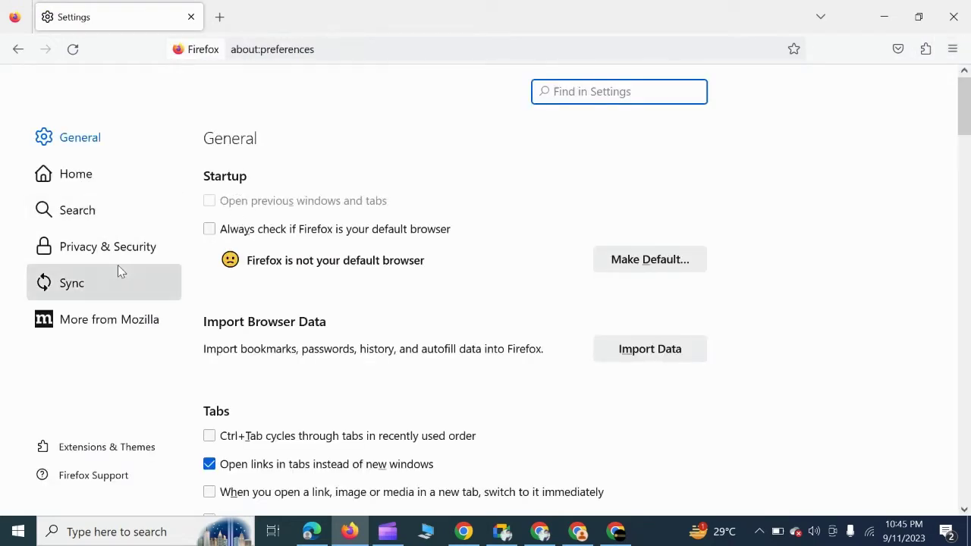
click(113, 219)
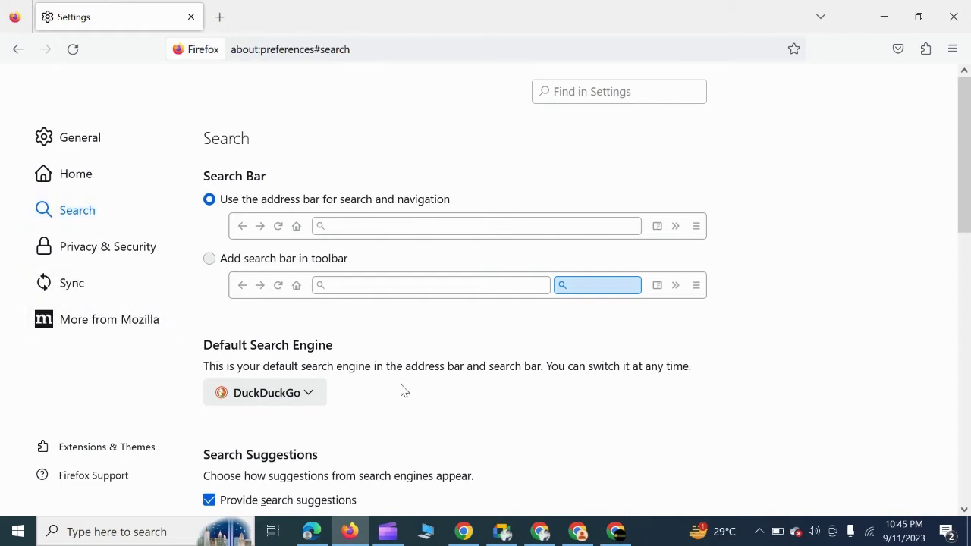
click(303, 406)
click(307, 418)
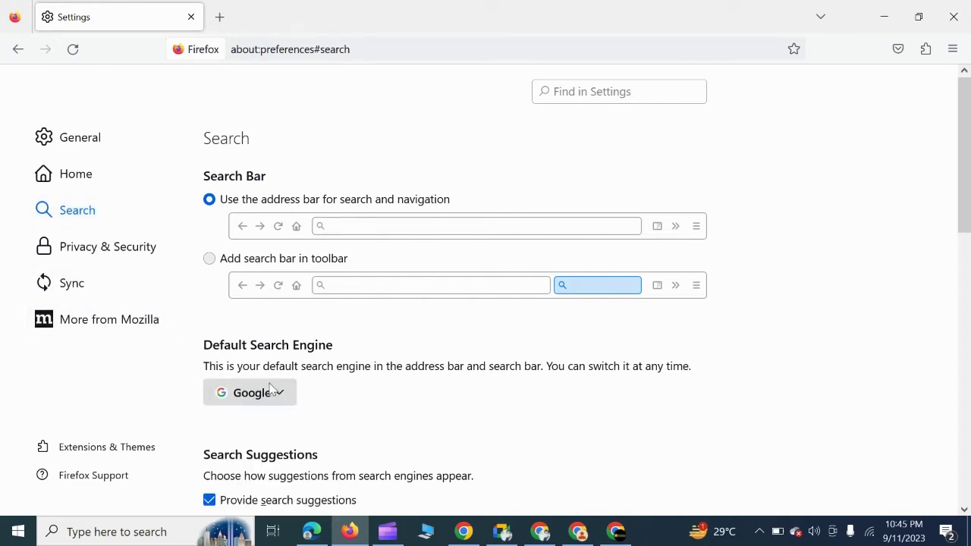
Replace the Settings tab with a new blank tab and search Google for "adds one".
click(219, 17)
click(193, 18)
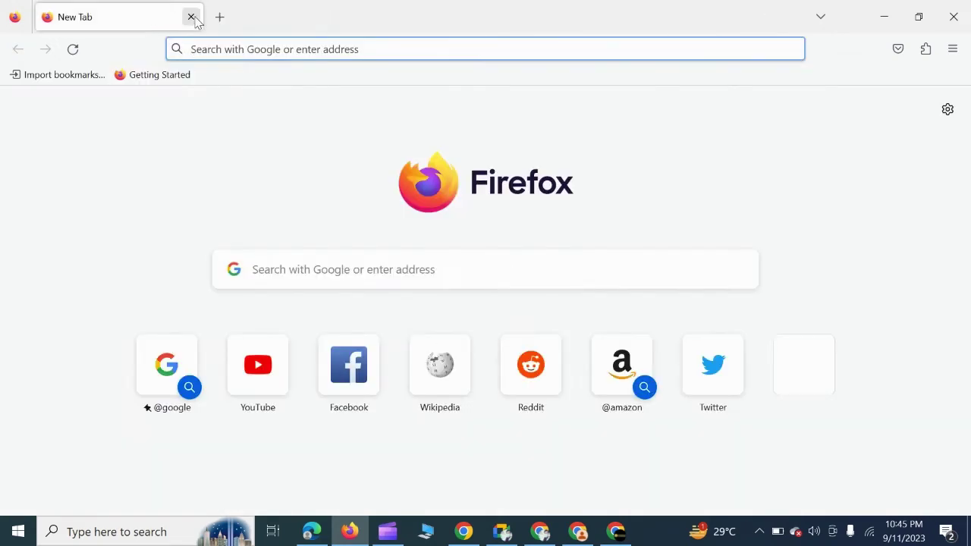
click(396, 267)
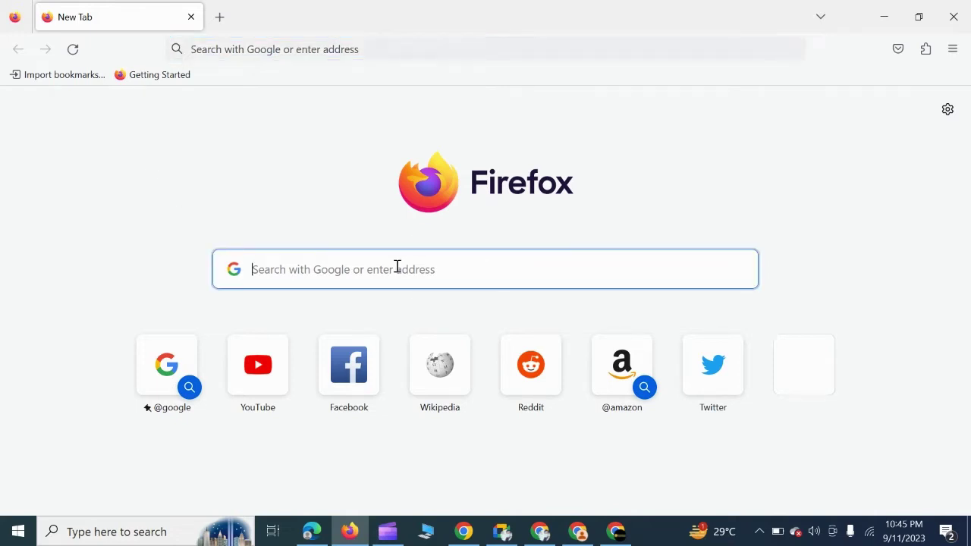
text(adds)
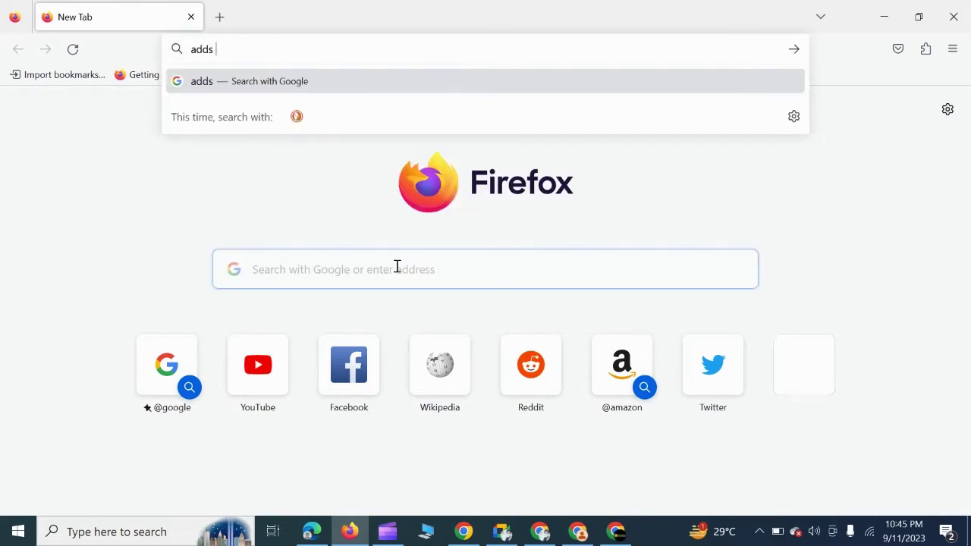
text( one)
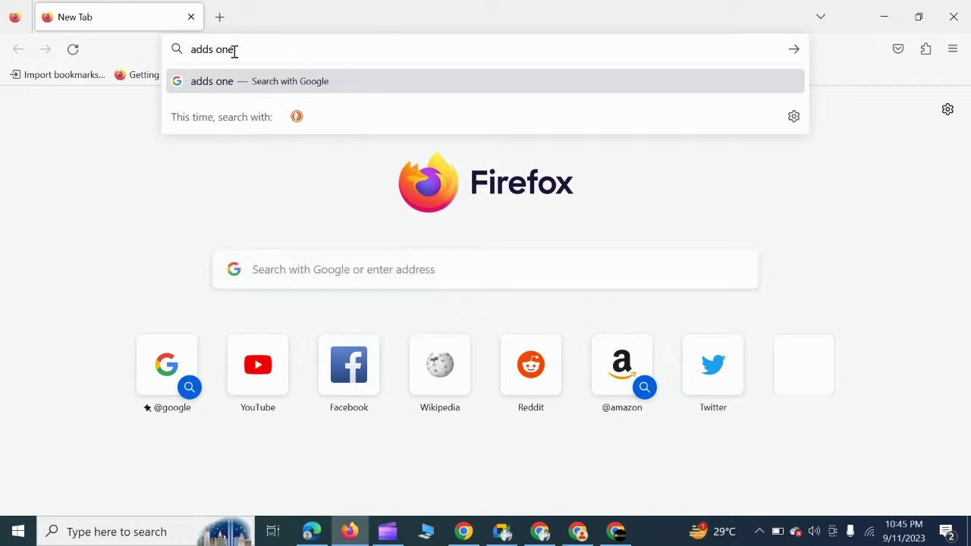
key(Return)
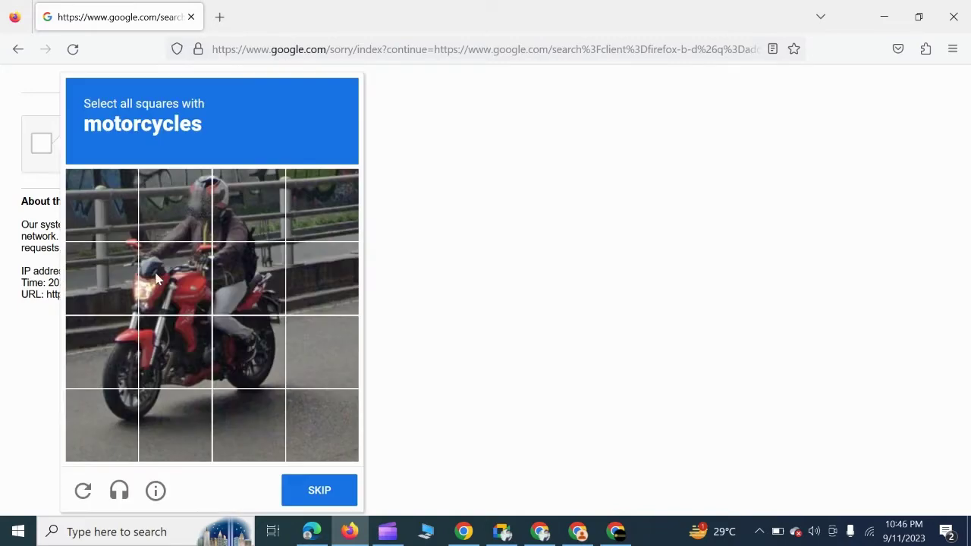
Mark the squares for motorcycles in the image verification challenge and submit the selection.
click(180, 285)
click(250, 279)
click(250, 349)
click(182, 347)
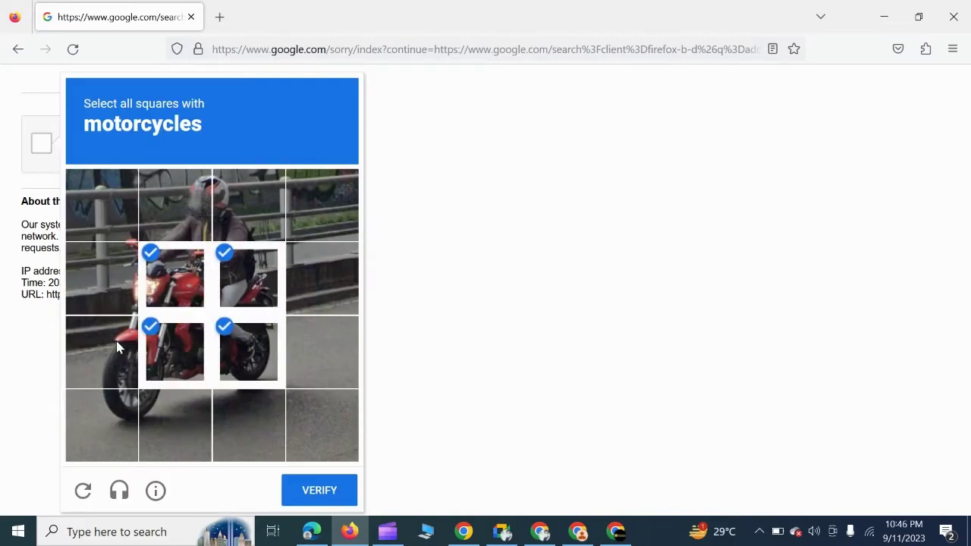
click(106, 351)
click(114, 421)
click(163, 206)
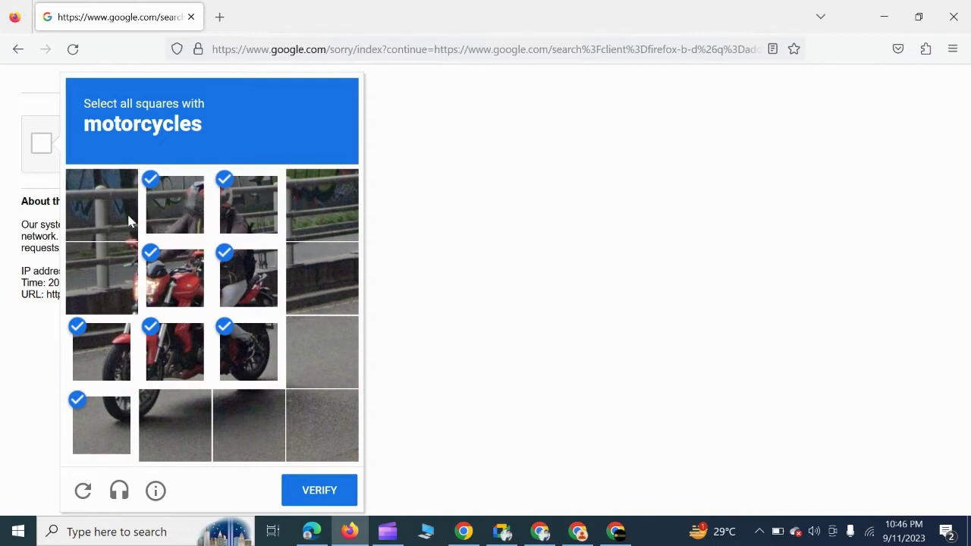
click(114, 213)
click(114, 277)
click(319, 491)
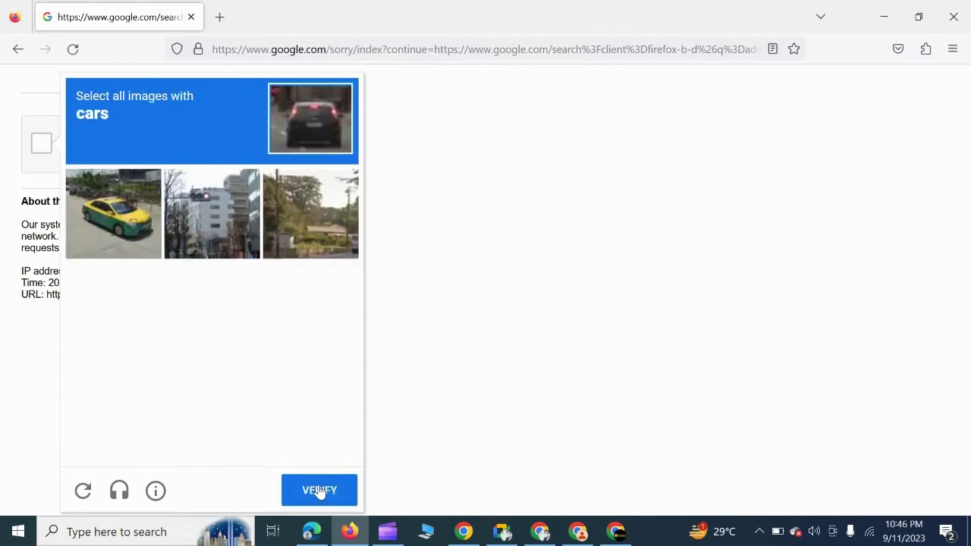
Mark the four images with cars in the second verification challenge and submit the selection.
click(134, 219)
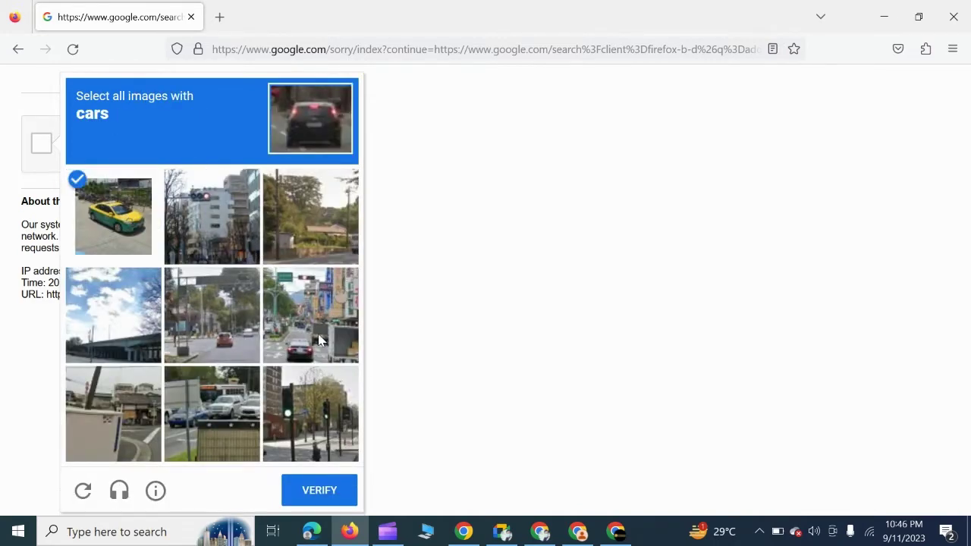
click(318, 340)
click(155, 319)
click(136, 315)
click(179, 324)
click(198, 417)
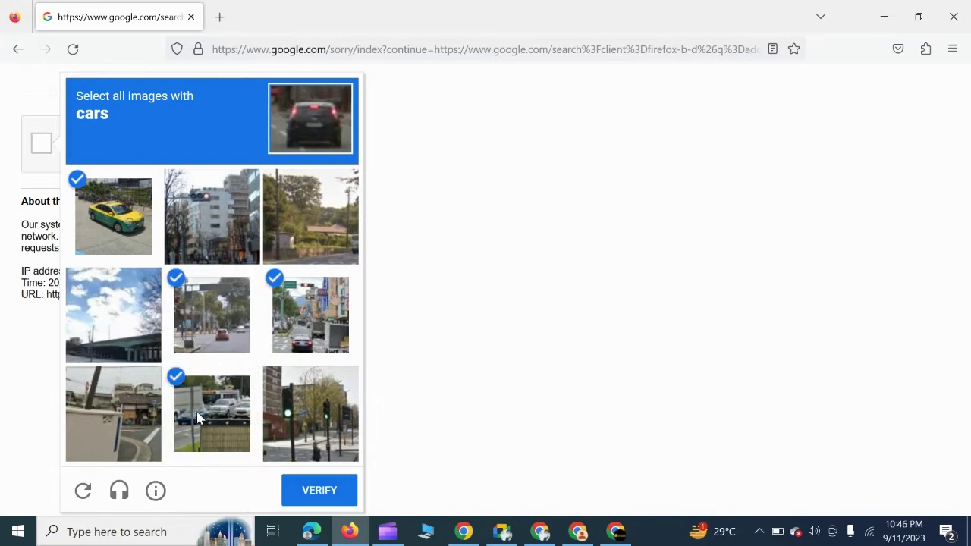
click(319, 490)
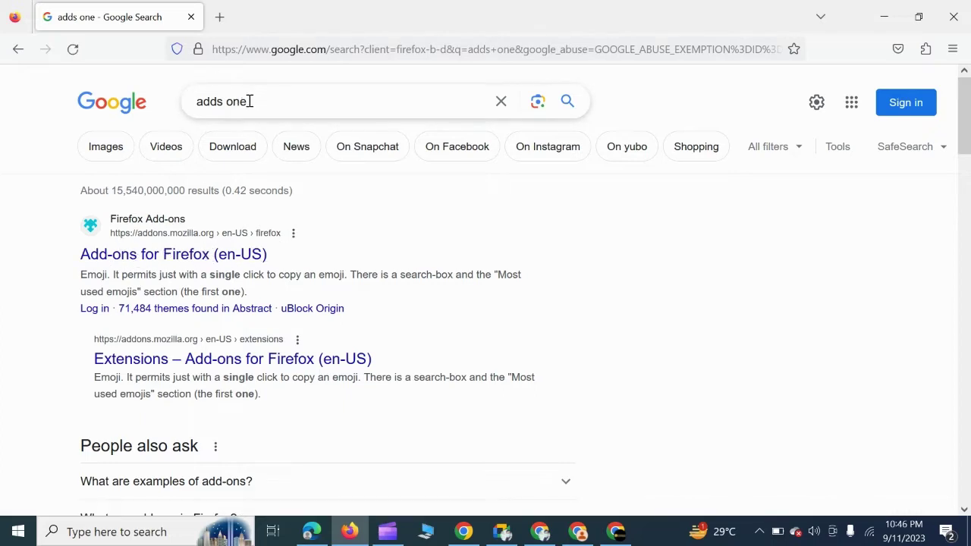
Search Google for "add ons" in a new tab, in place of the old search tab, and open the Add-ons for Firefox site.
click(219, 17)
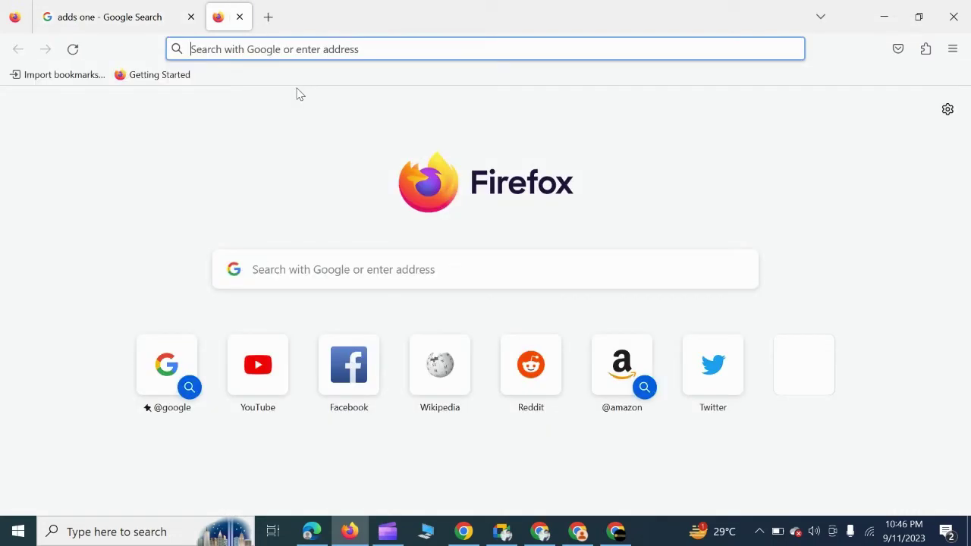
click(366, 271)
text(add)
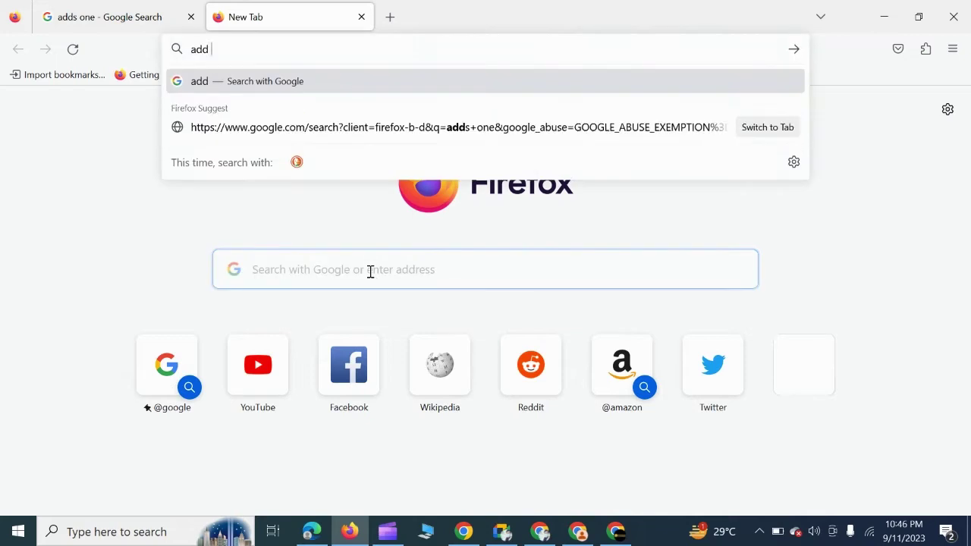
text( ons)
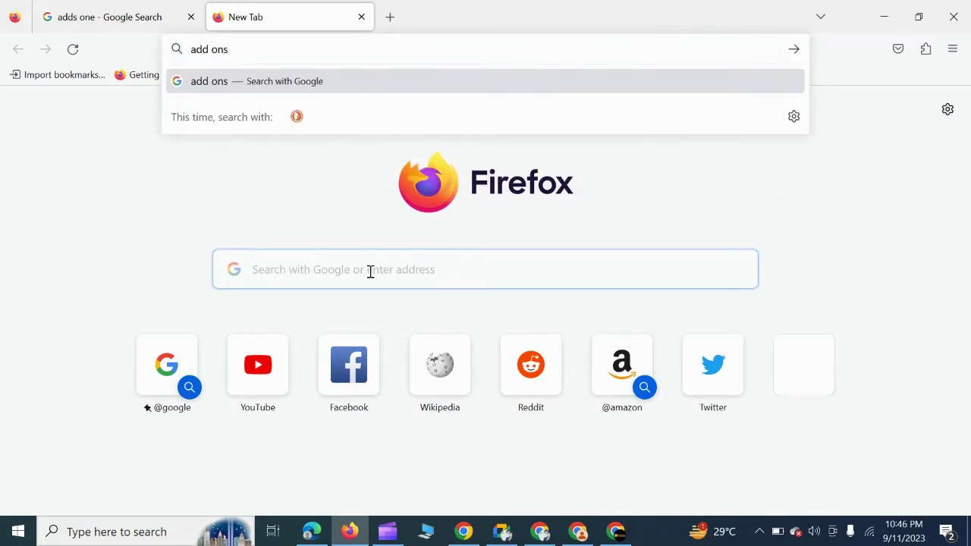
key(Return)
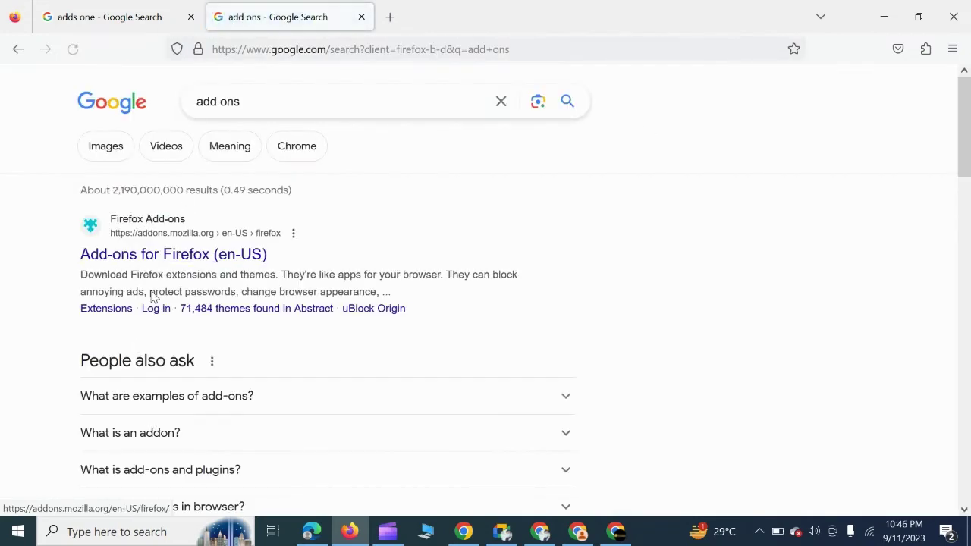
click(190, 17)
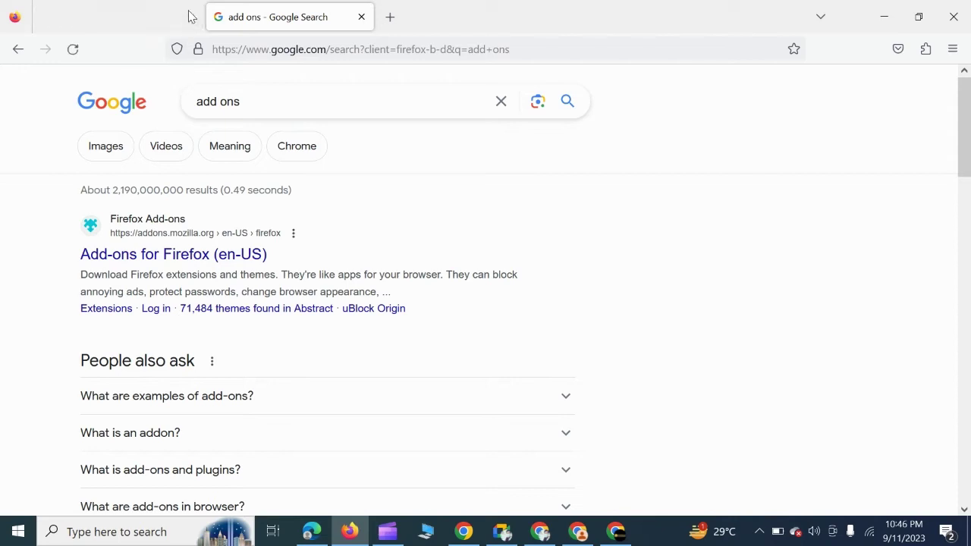
click(131, 255)
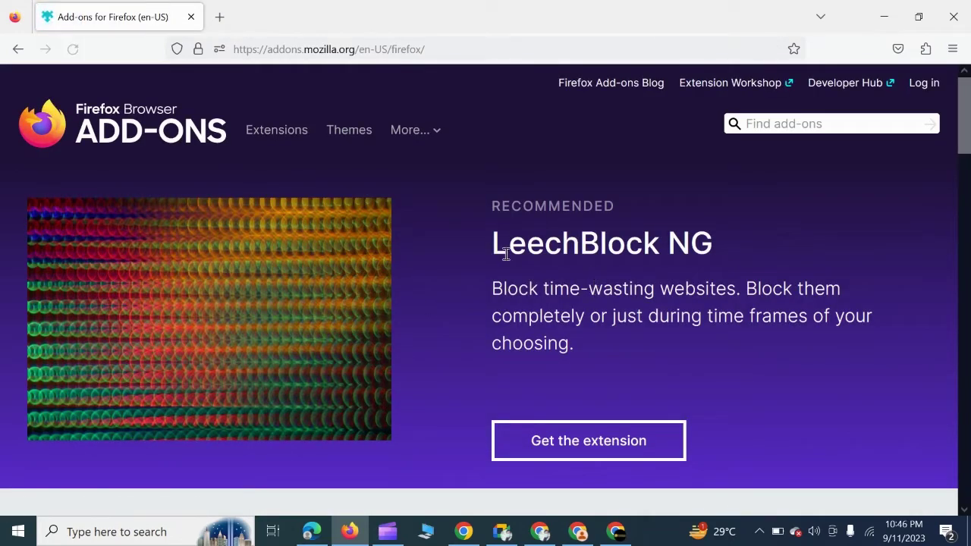
Look through the featured extensions and themes on the Firefox Add-ons home page.
scroll(468, 362, down, 4)
scroll(460, 351, up, 4)
scroll(467, 338, down, 4)
scroll(447, 398, down, 5)
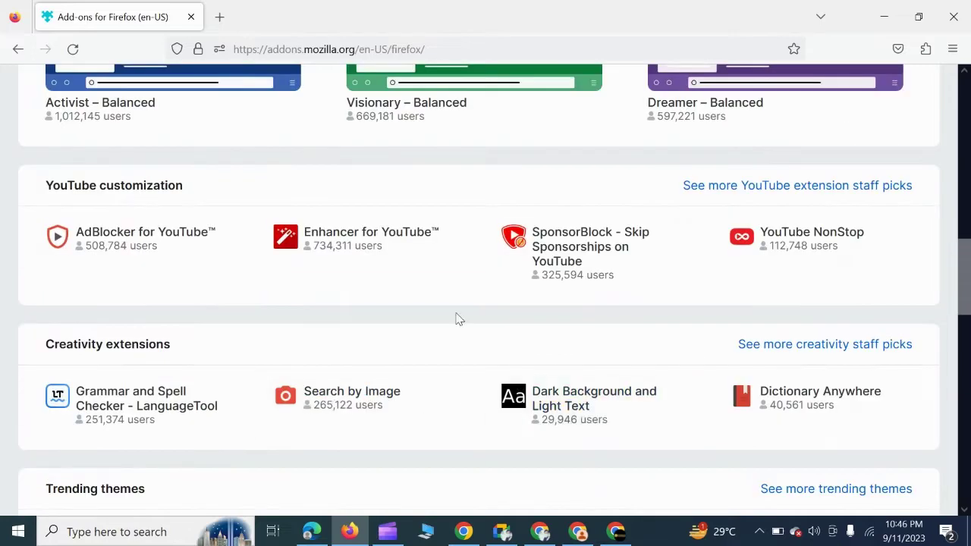
scroll(485, 402, down, 1)
scroll(496, 416, down, 2)
scroll(496, 402, up, 3)
scroll(511, 238, up, 9)
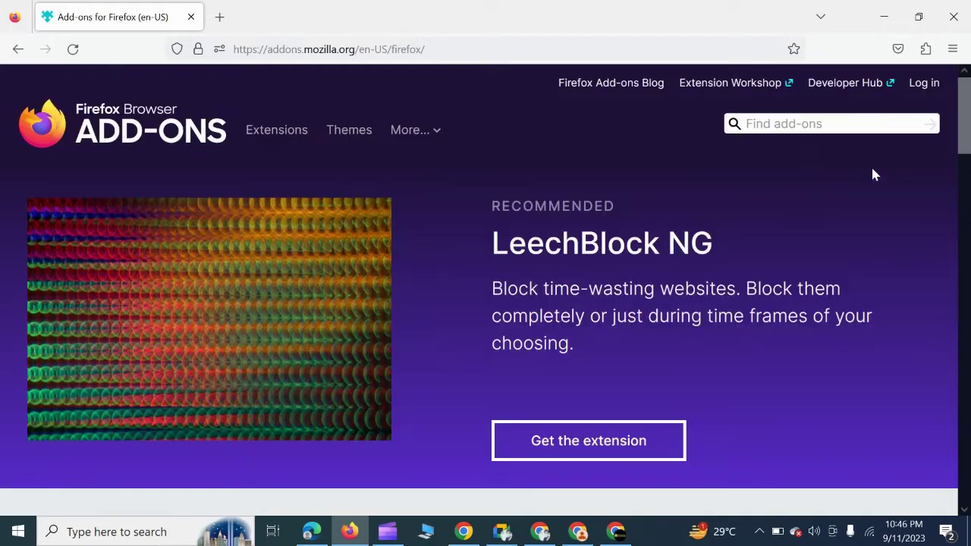
Search the add-ons site for "finger", open the Fingerprint Spoofing extension and review its page.
click(825, 124)
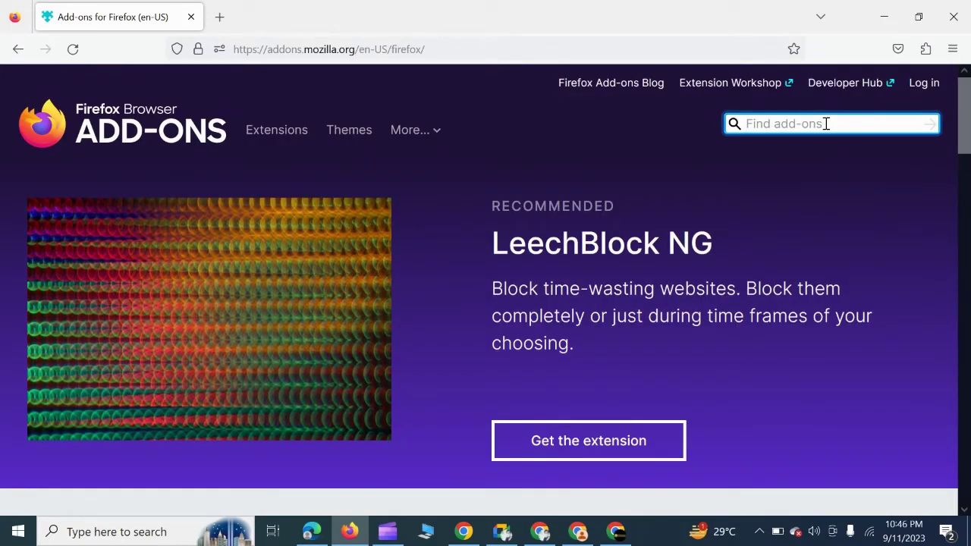
text(finger)
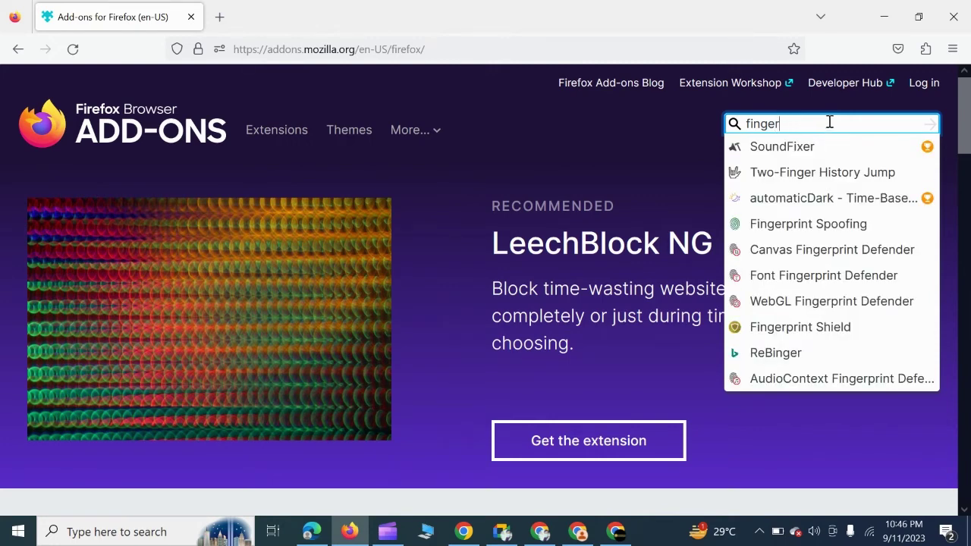
click(826, 236)
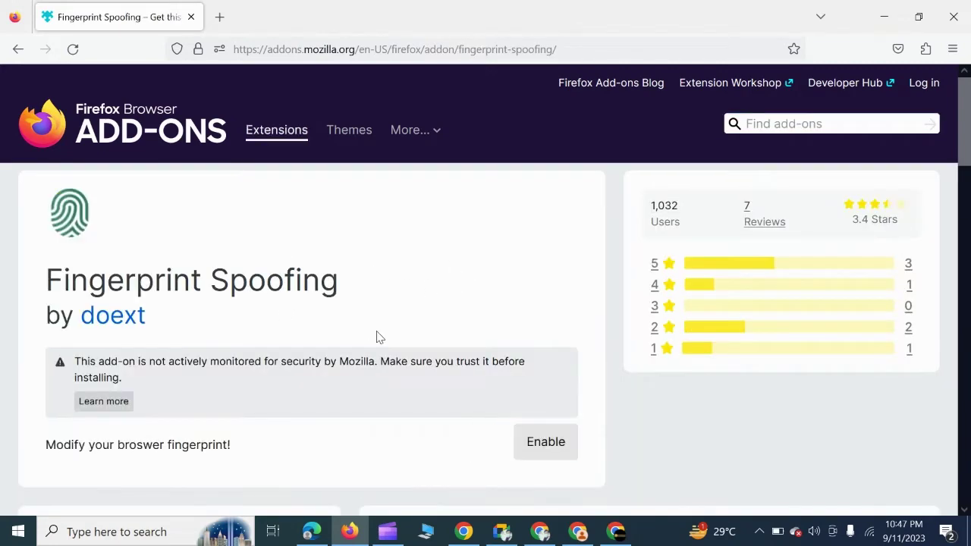
scroll(493, 357, down, 3)
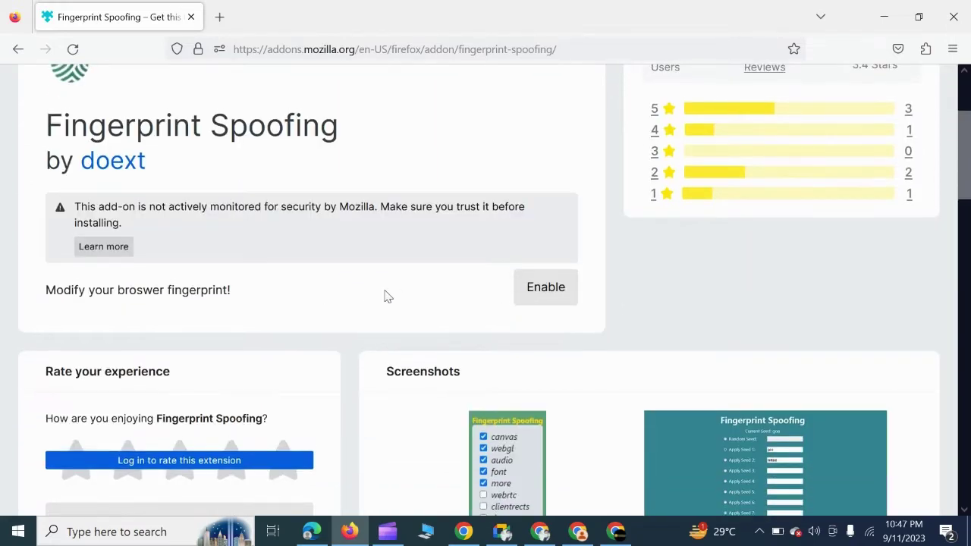
scroll(471, 345, up, 2)
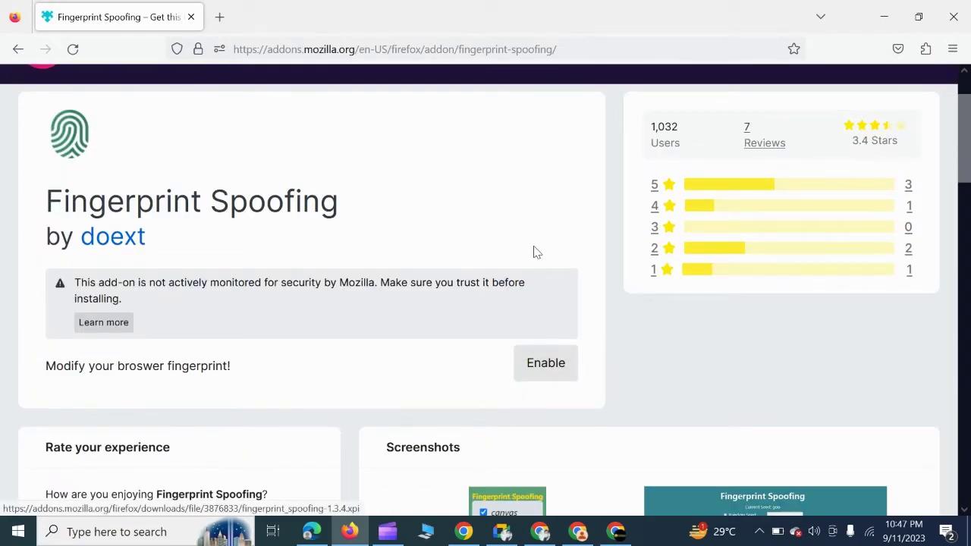
scroll(535, 242, up, 2)
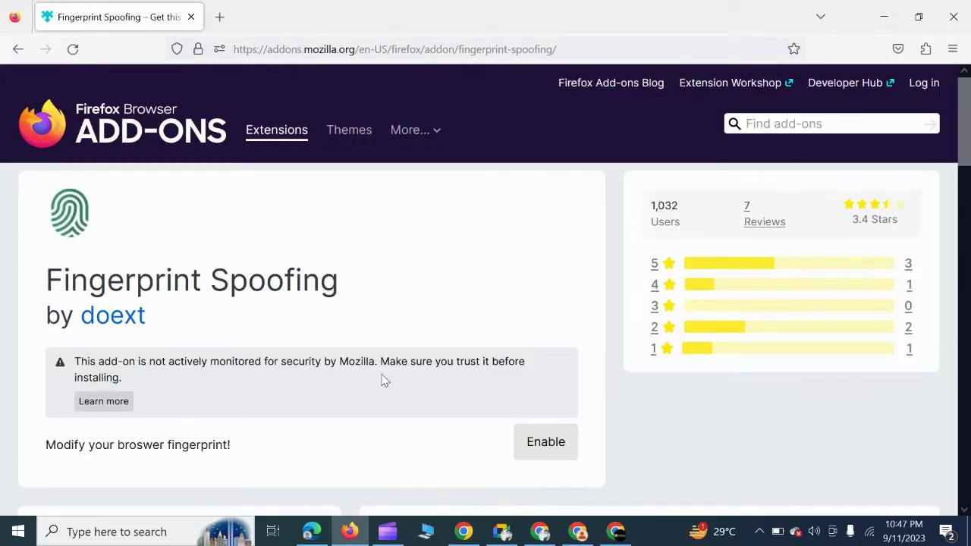
Remove the existing Fingerprint Spoofing extension and add it to Firefox again, allowing it to run in private windows.
click(538, 452)
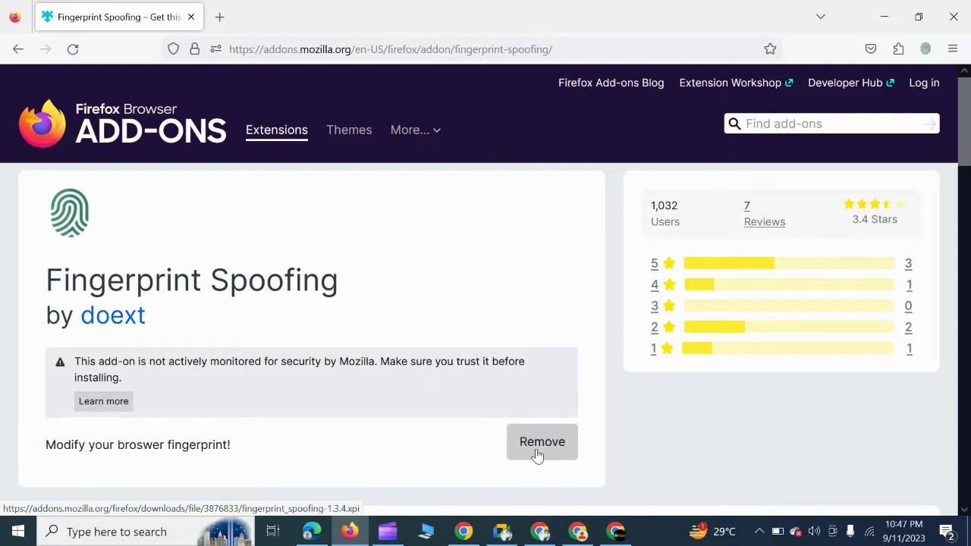
click(537, 453)
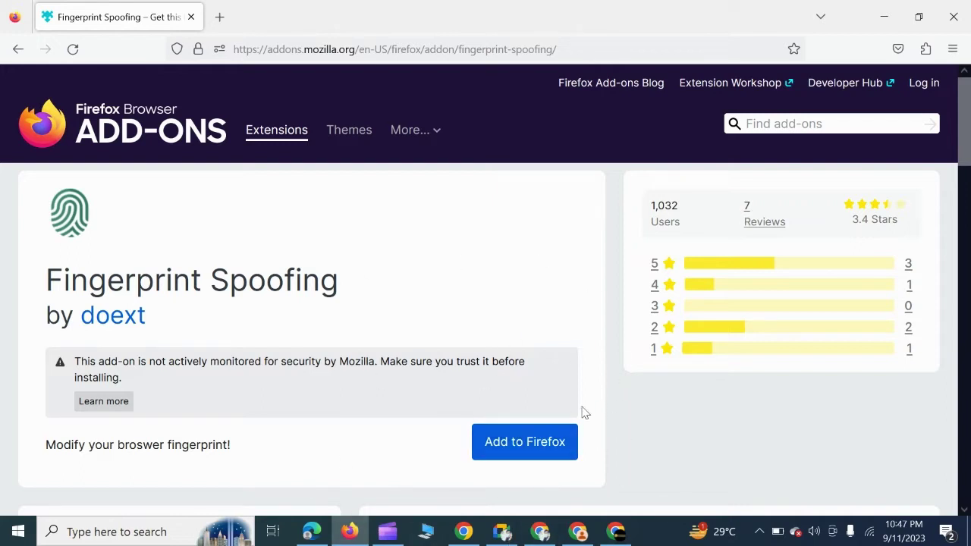
click(534, 447)
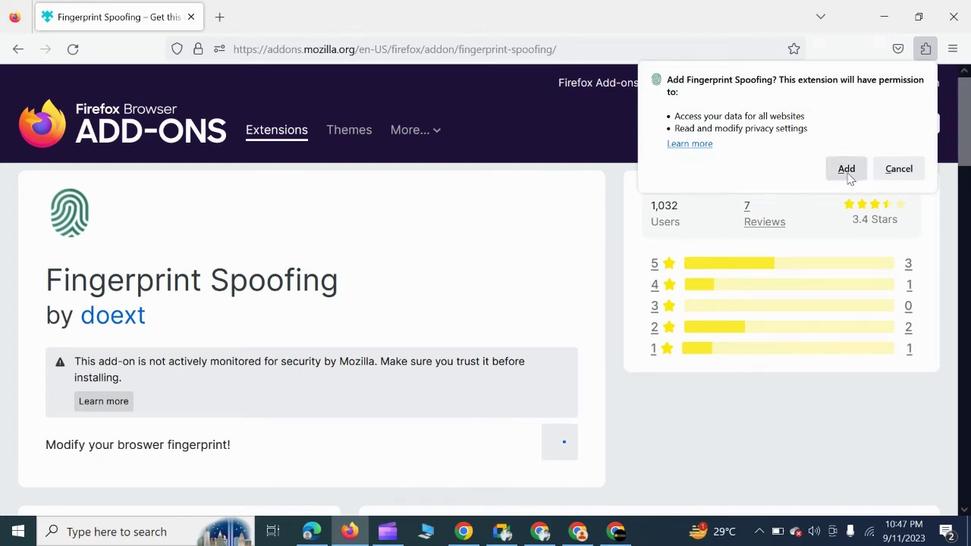
click(846, 170)
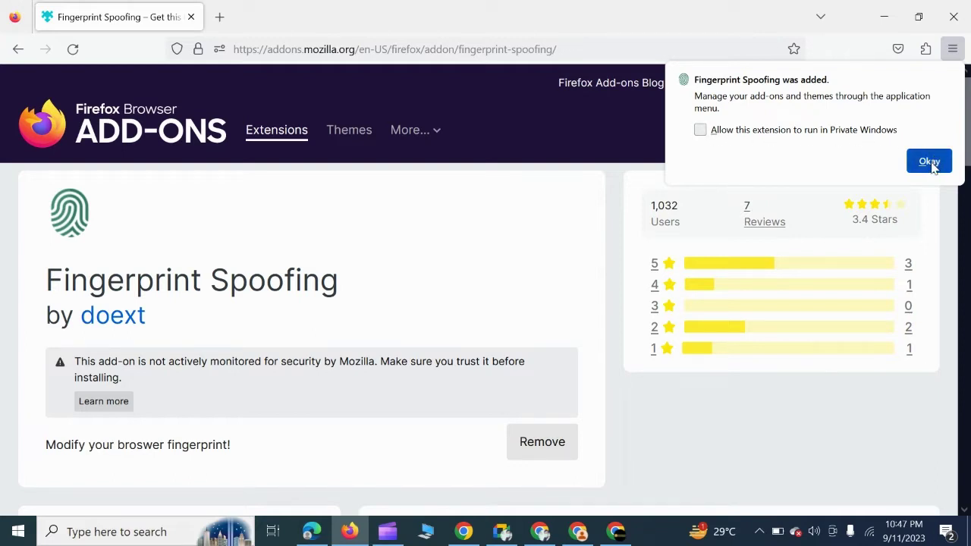
click(700, 131)
click(927, 160)
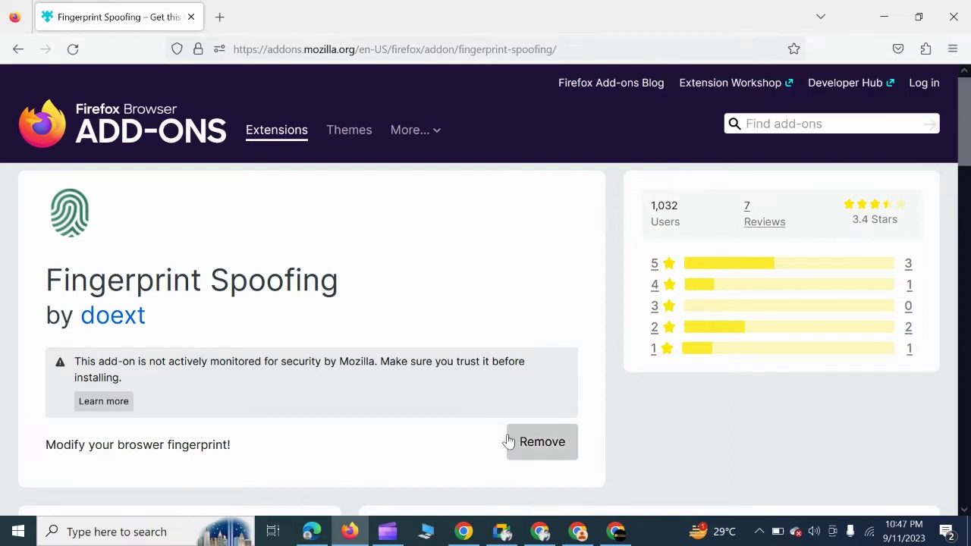
Search the add-ons site for "webrtc" and open the WebRTC Protect - Protect IP Leak extension.
click(764, 126)
text(web rt)
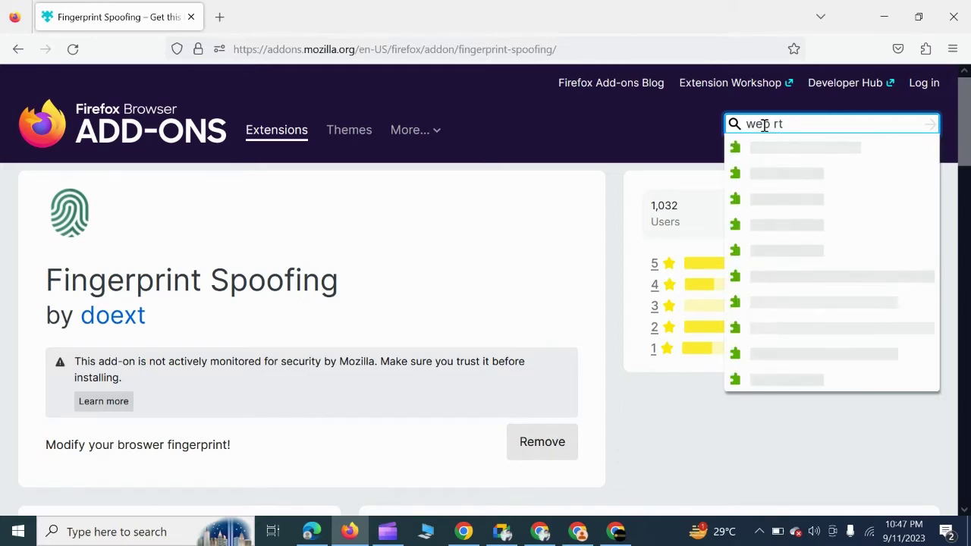
key(BackSpace)
key(BackSpace)
key(BackSpace)
text(rtc)
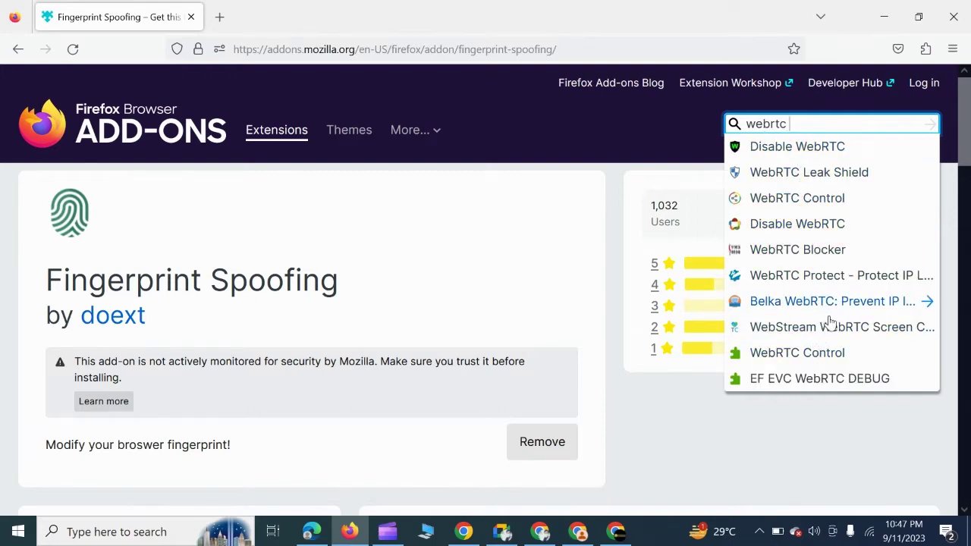
scroll(825, 338, down, 2)
scroll(808, 238, up, 2)
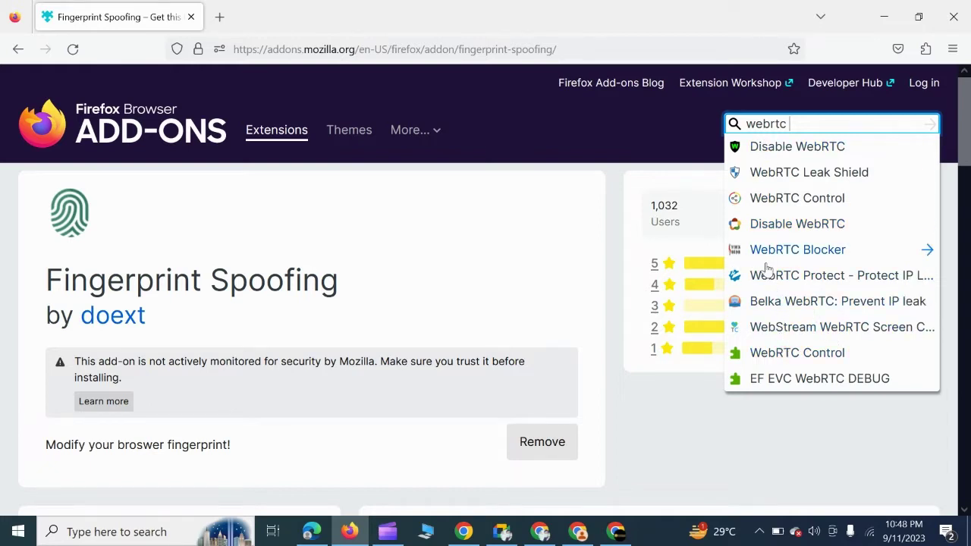
click(844, 282)
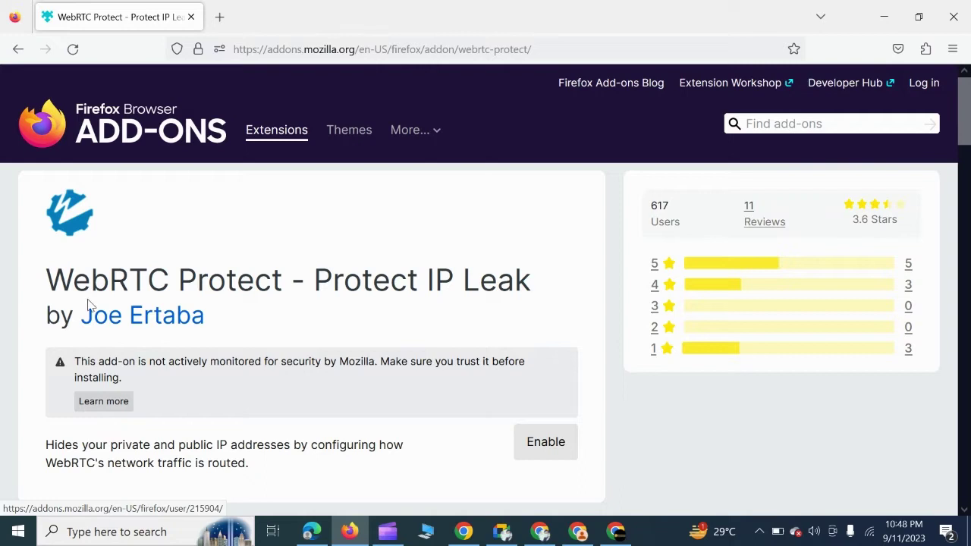
Enable the installed WebRTC Protect - Protect IP Leak extension, then remove it and add it to Firefox again.
drag(48, 277, 488, 285)
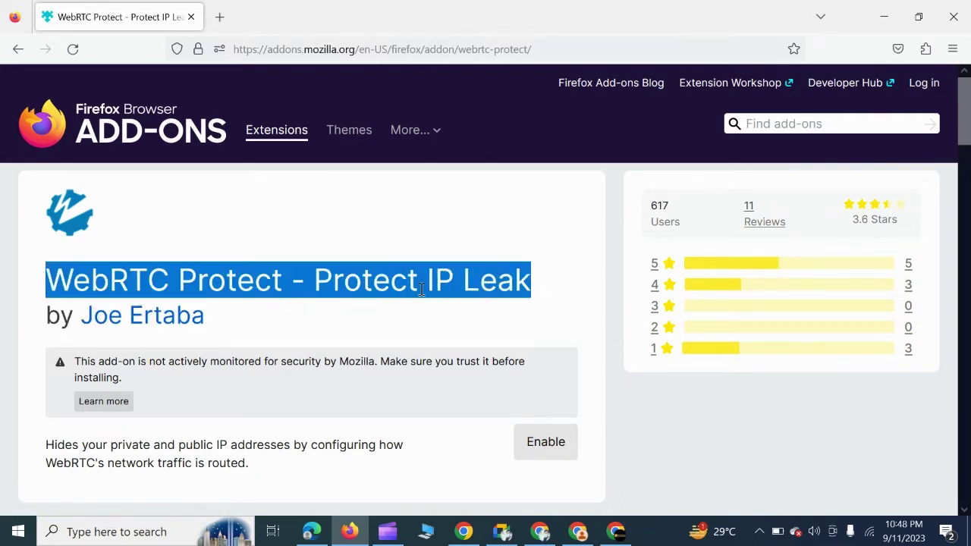
click(427, 225)
scroll(411, 335, down, 3)
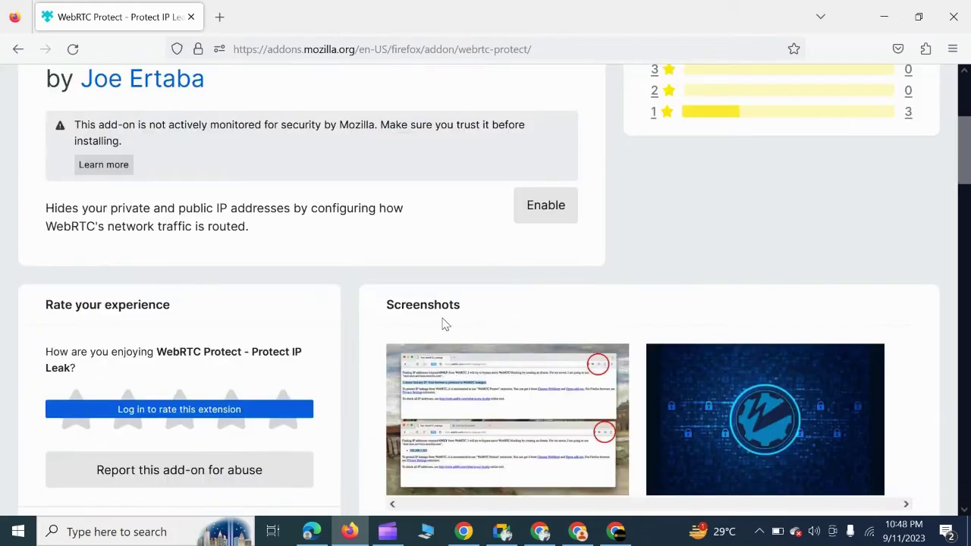
scroll(455, 333, up, 3)
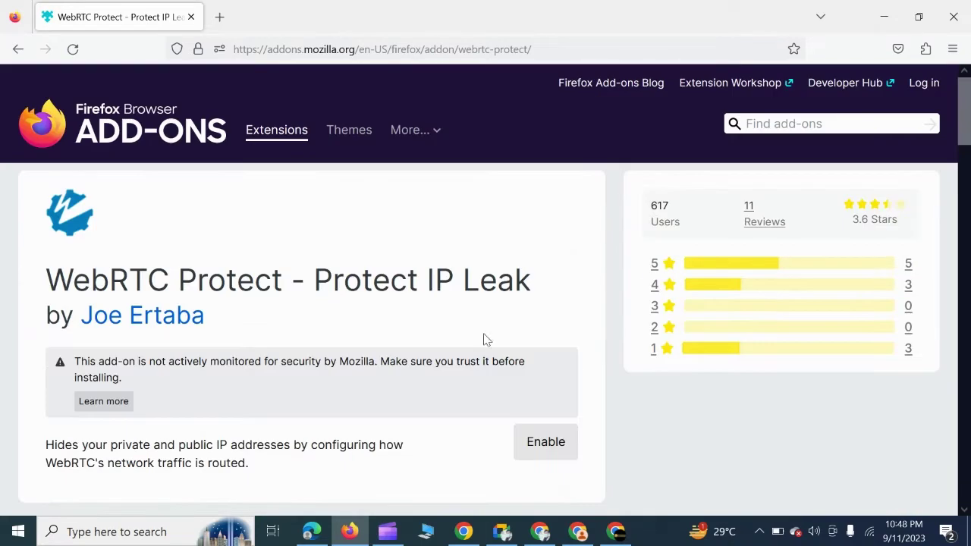
click(553, 444)
click(528, 443)
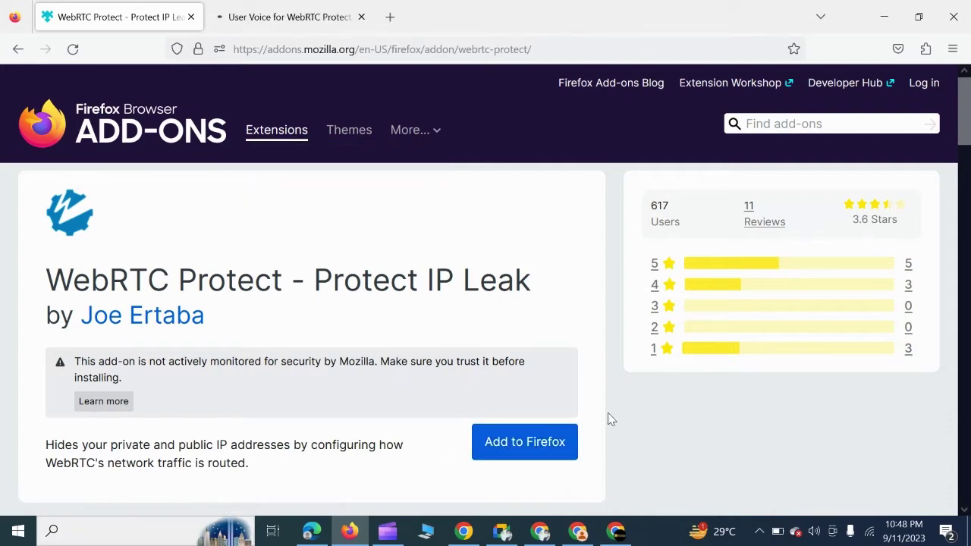
click(554, 443)
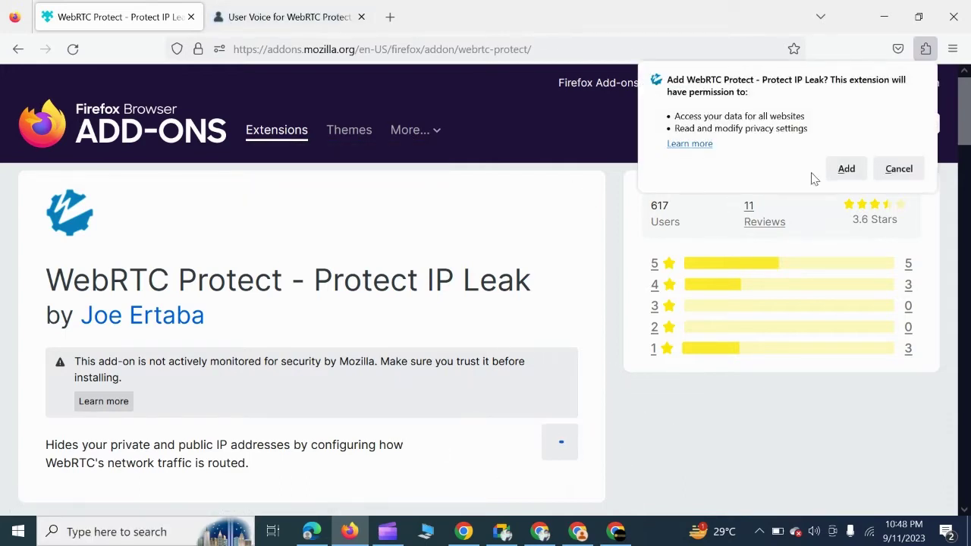
click(843, 170)
click(930, 162)
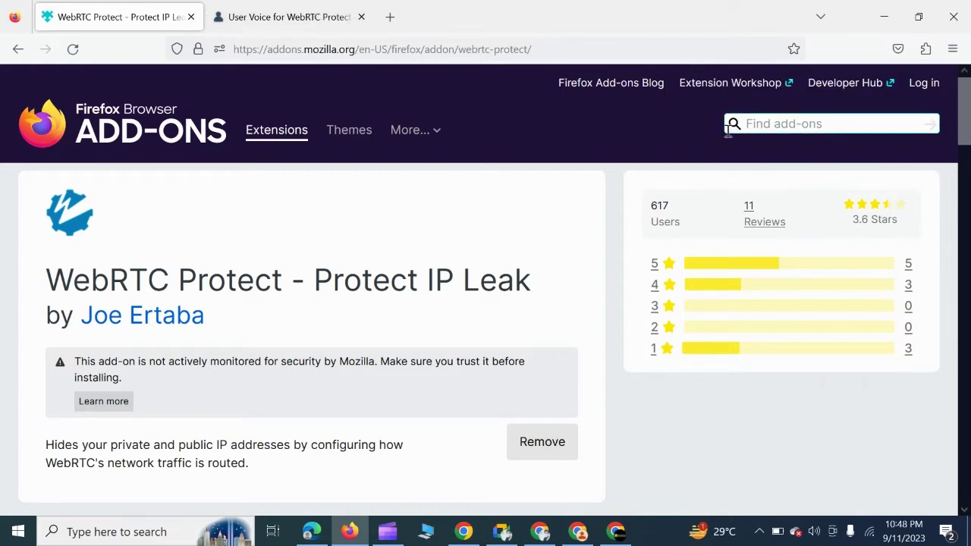
Search the add-ons site for "clear brows" and open the Clear Browsing Data extension.
click(754, 127)
text(clear)
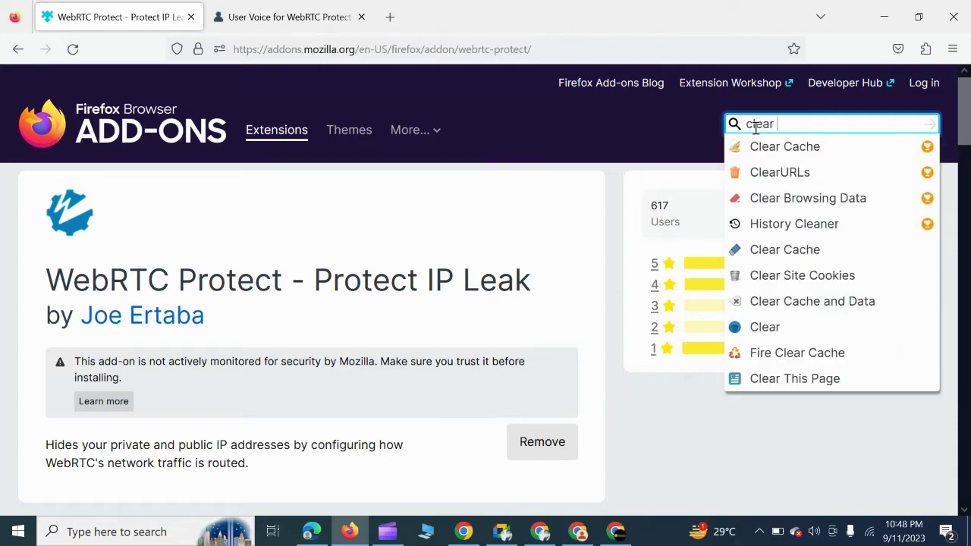
text( brows)
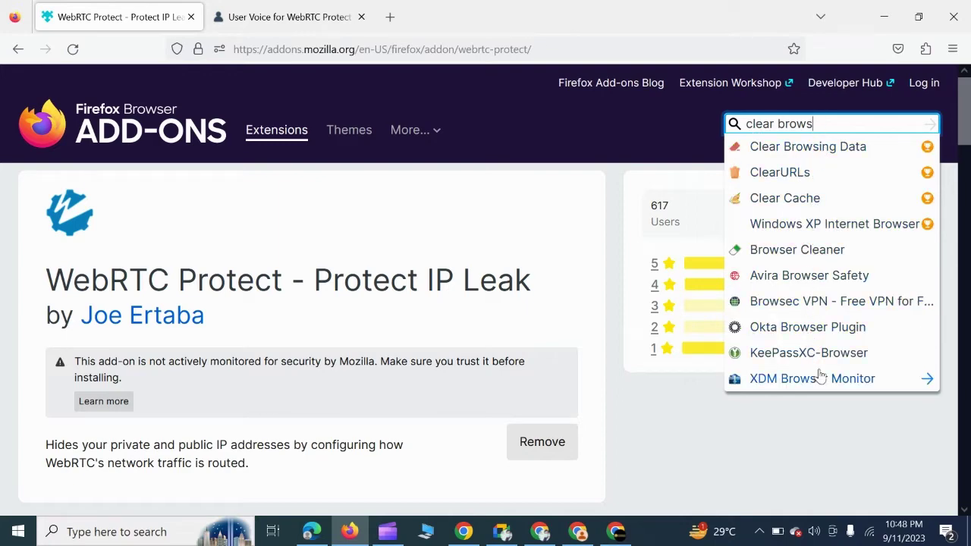
scroll(820, 303, down, 1)
scroll(816, 289, up, 1)
click(806, 152)
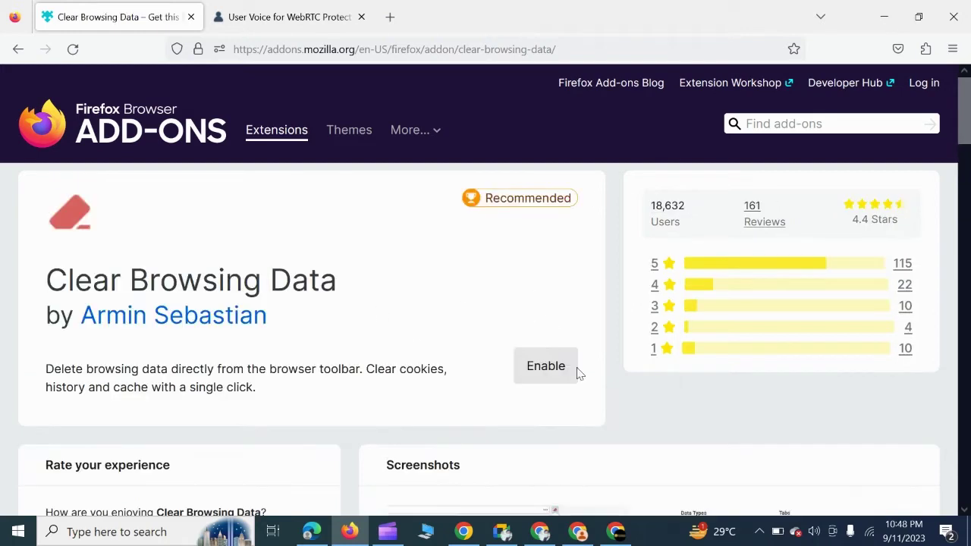
Enable the installed Clear Browsing Data extension, then remove it and add it to Firefox again.
click(534, 377)
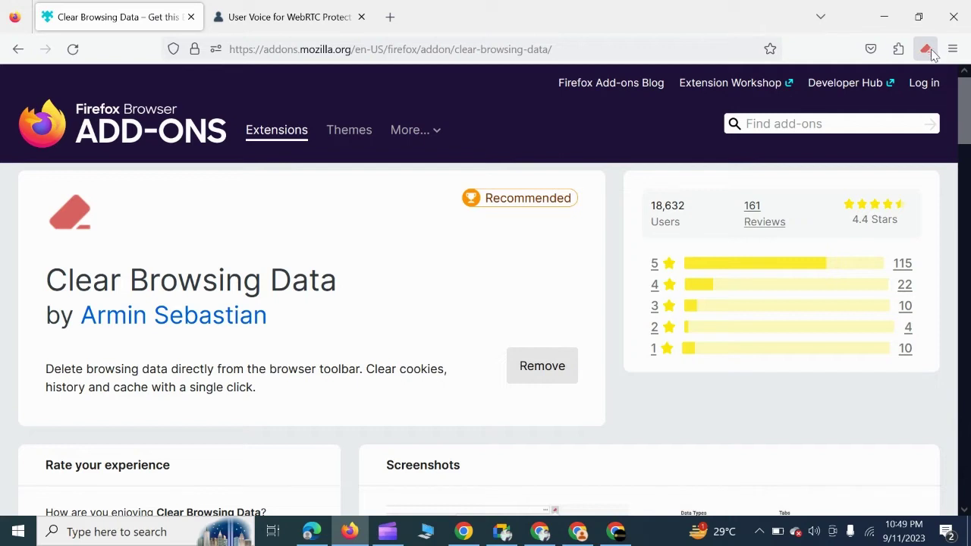
click(556, 380)
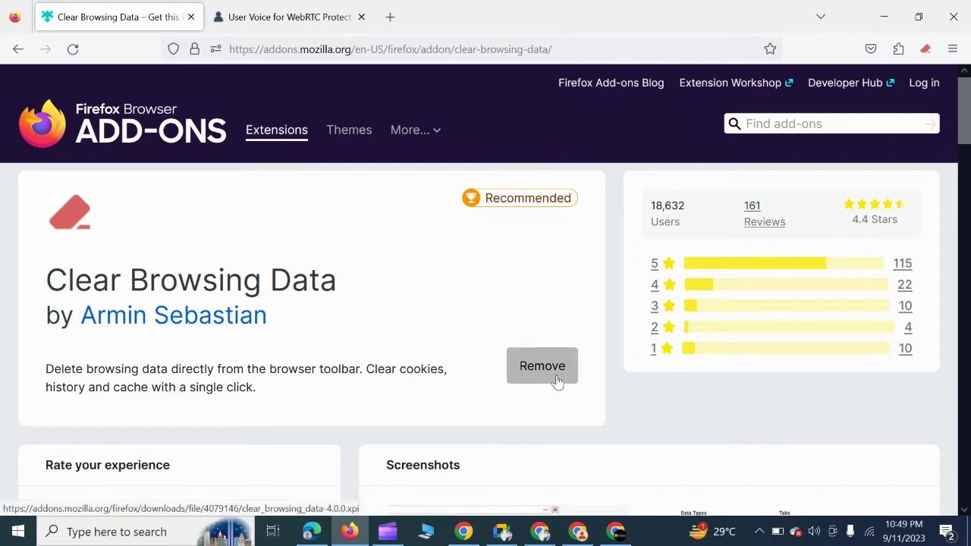
click(526, 372)
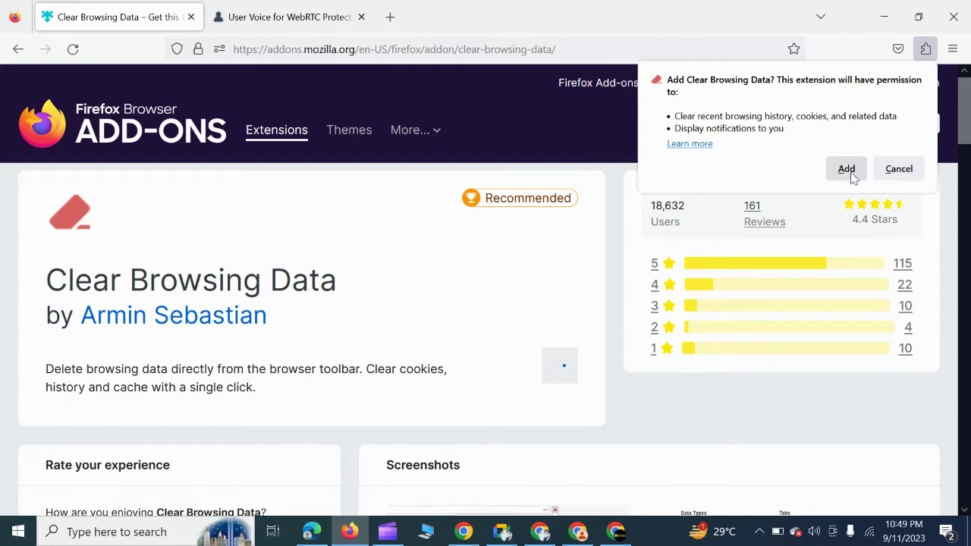
click(849, 173)
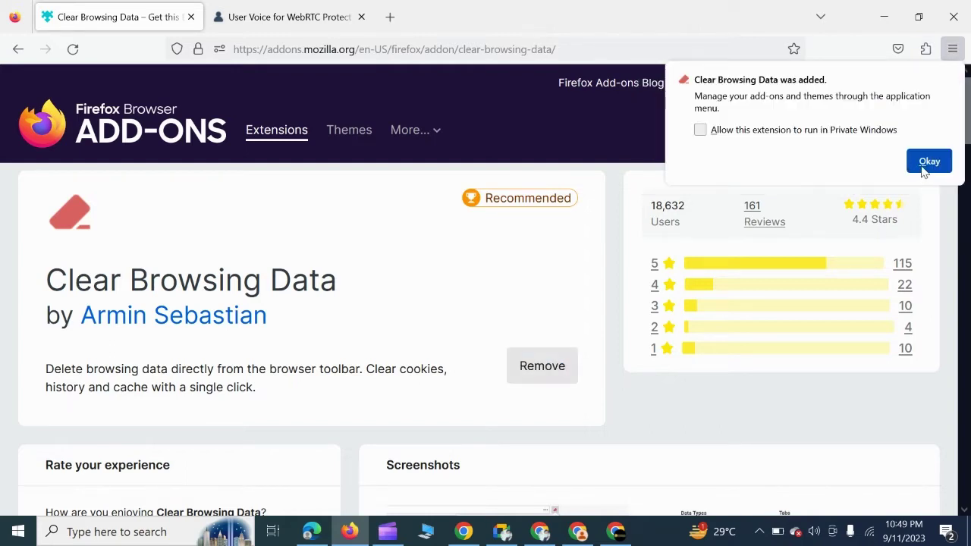
click(923, 161)
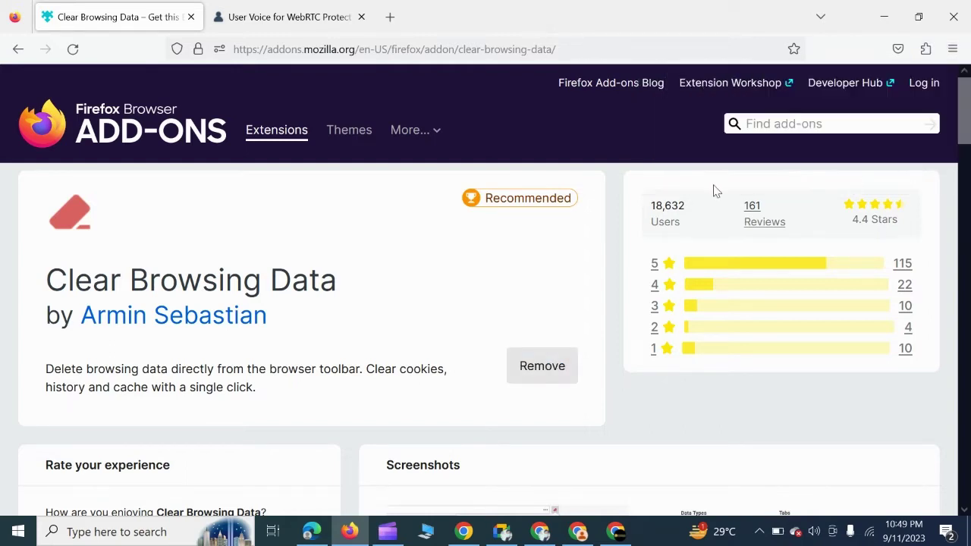
Search the add-ons site for "random user" and open the Random User-Agent (Switcher) extension.
click(807, 126)
text(ra)
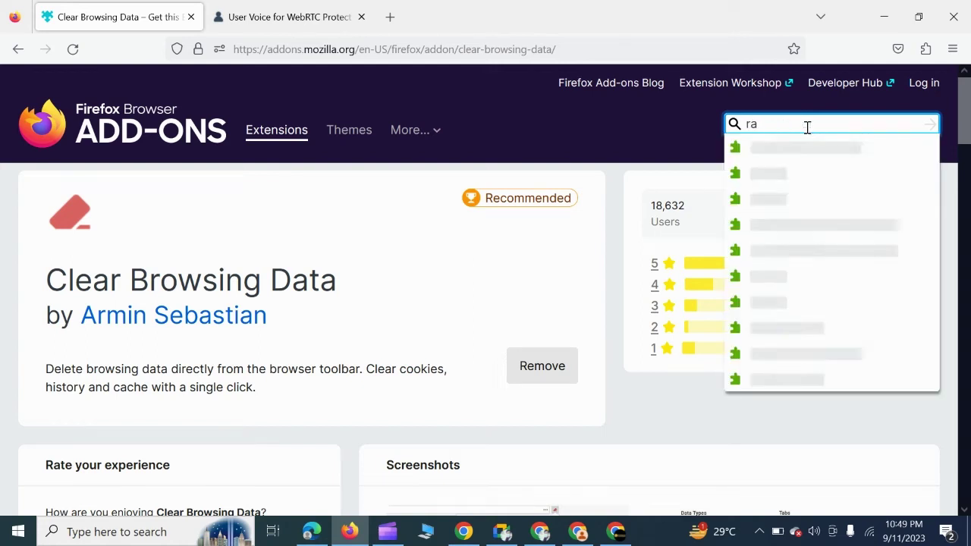
text(ndom user)
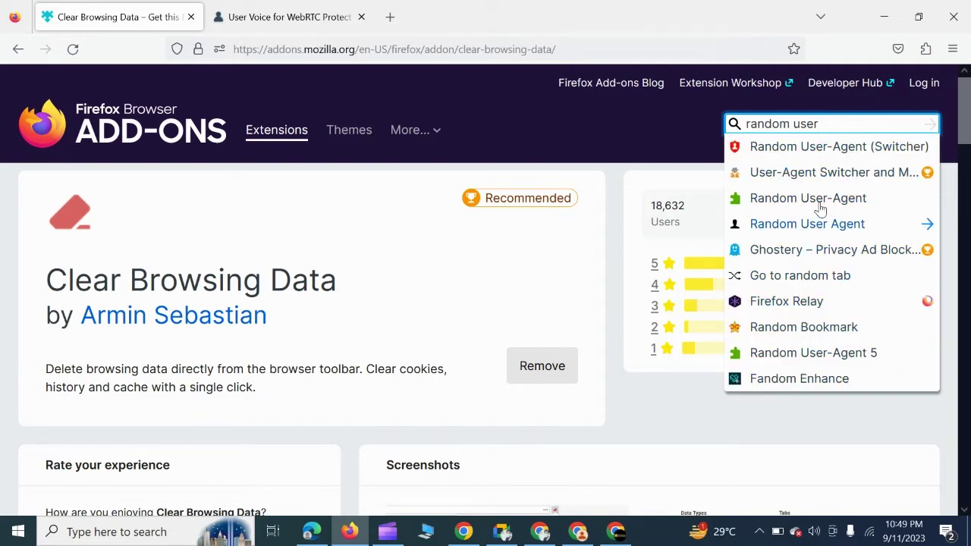
click(814, 150)
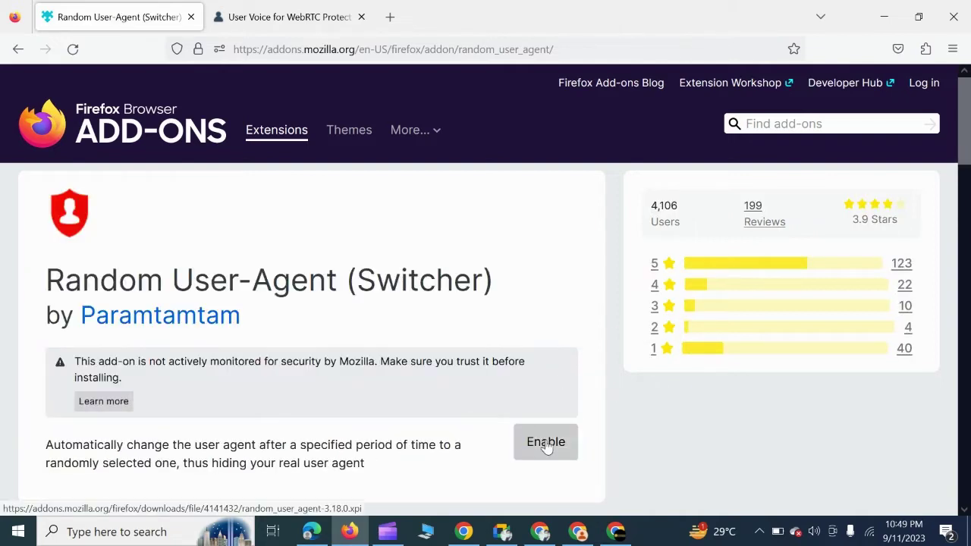
Enable the installed Random User-Agent (Switcher) extension, then remove it and add it to Firefox again.
click(548, 444)
click(552, 455)
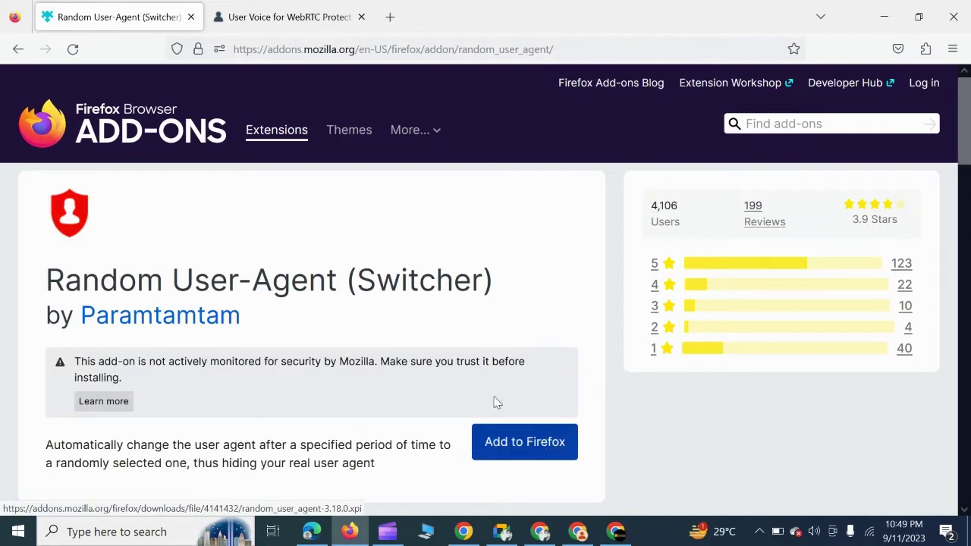
click(531, 459)
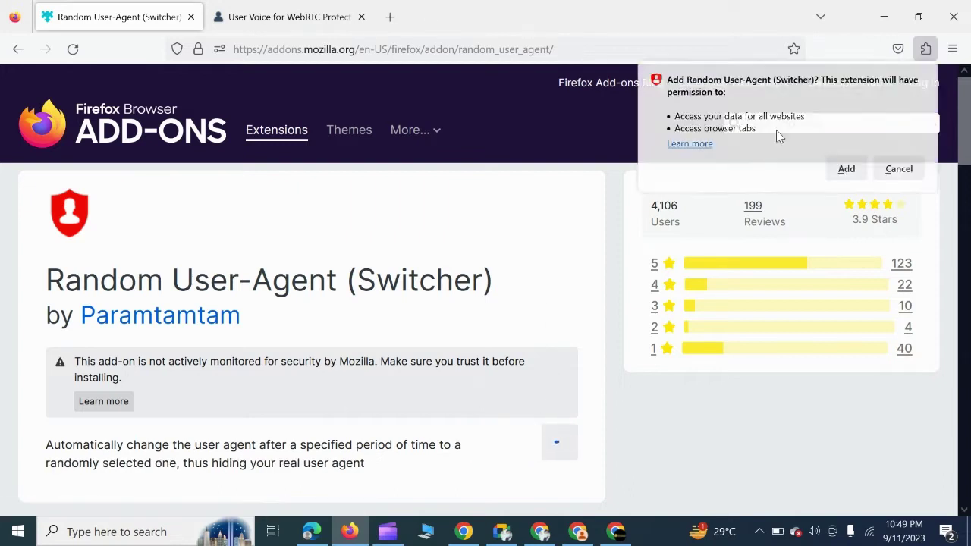
click(846, 169)
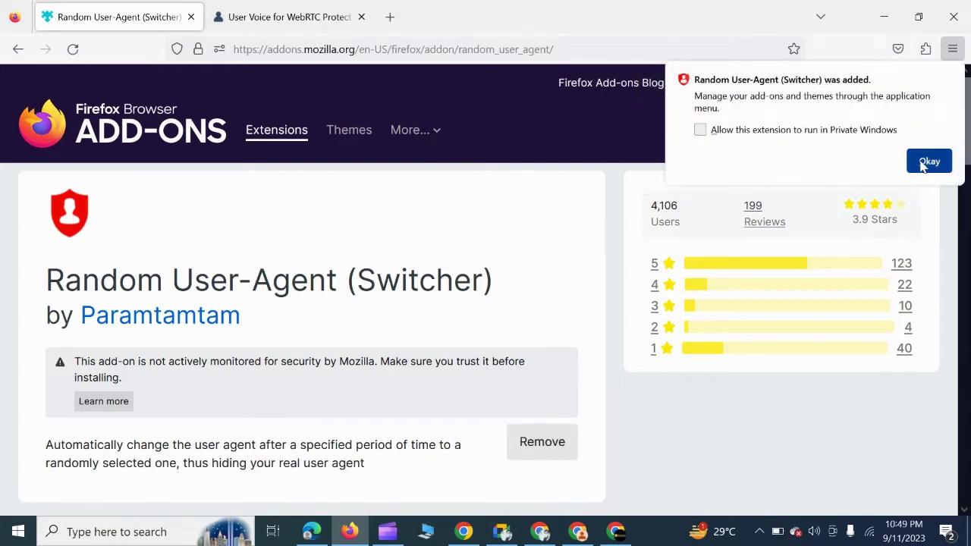
click(929, 162)
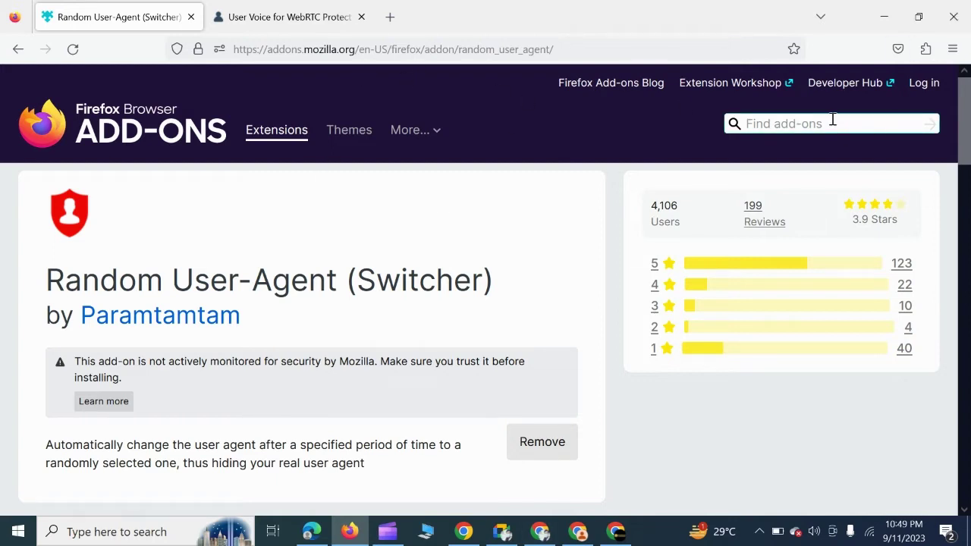
Close the WebRTC Protect feedback tab and the add-on page tab, keeping only a fresh new tab.
click(361, 16)
click(199, 17)
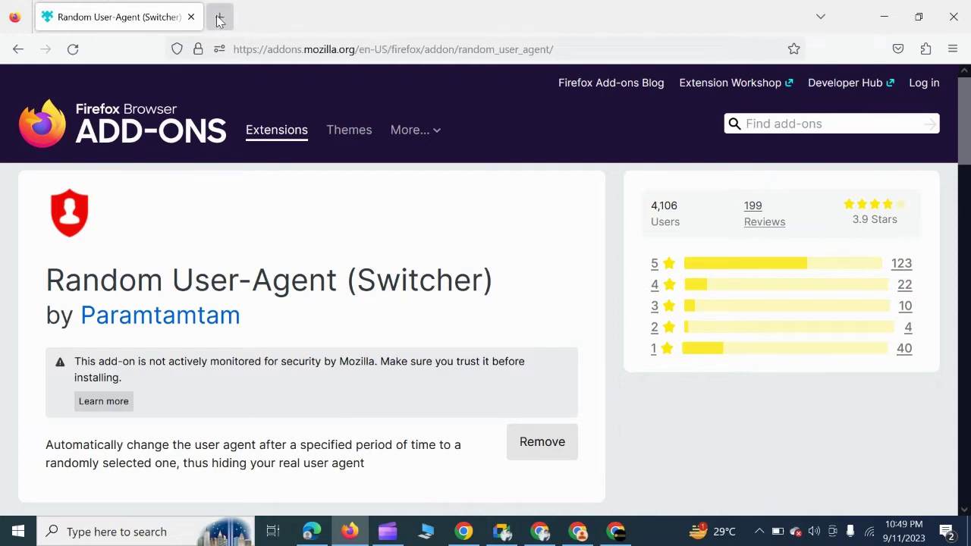
click(192, 17)
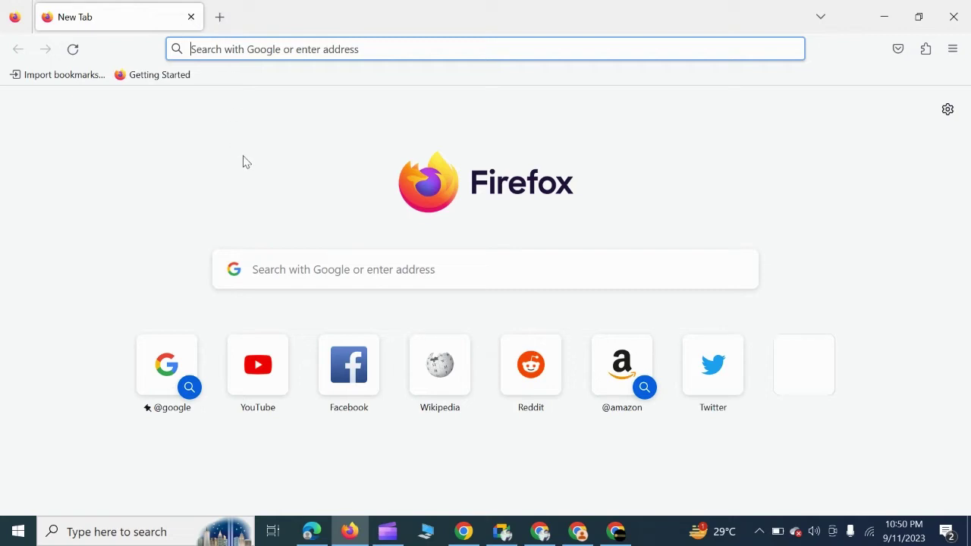
click(219, 25)
click(191, 17)
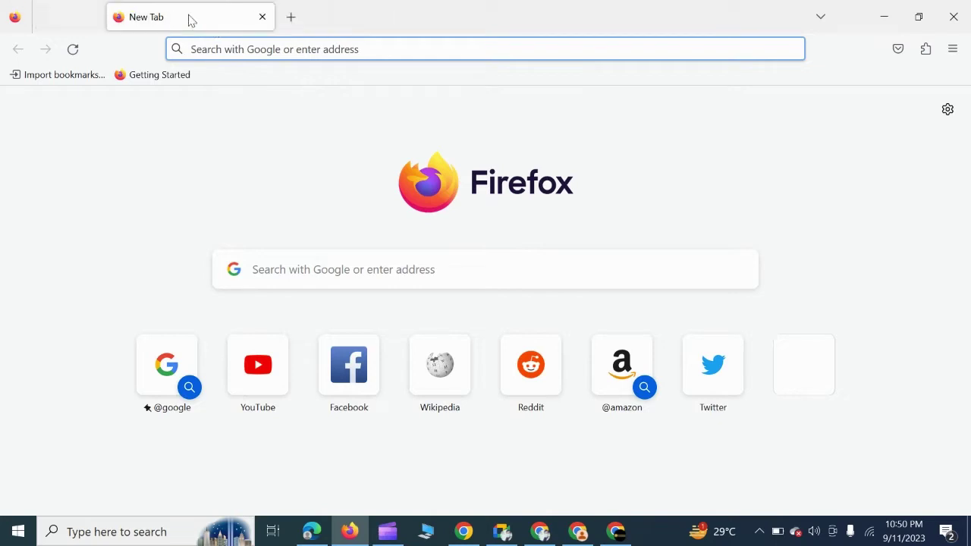
Try to search Google for "add ons" from the new tab page.
click(284, 269)
text(ads)
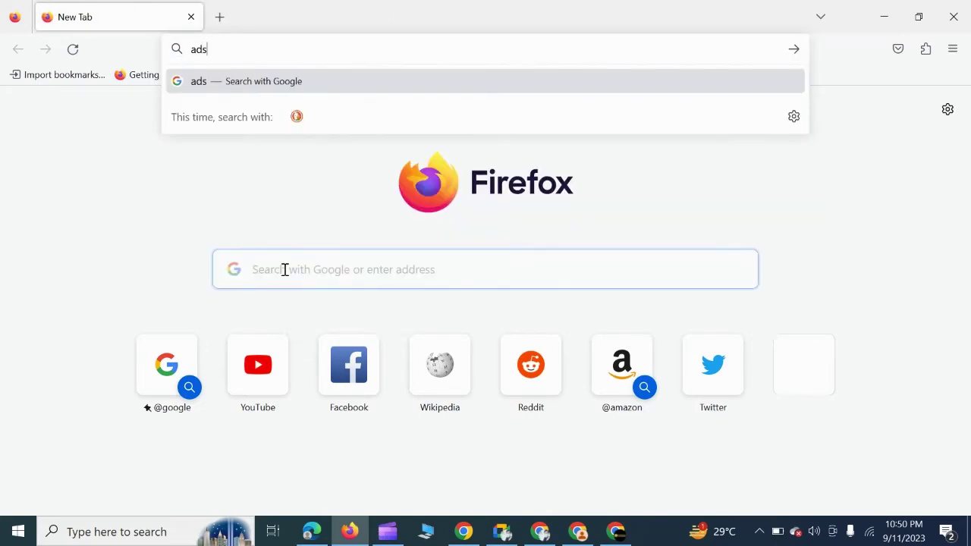
key(BackSpace)
text(d ons)
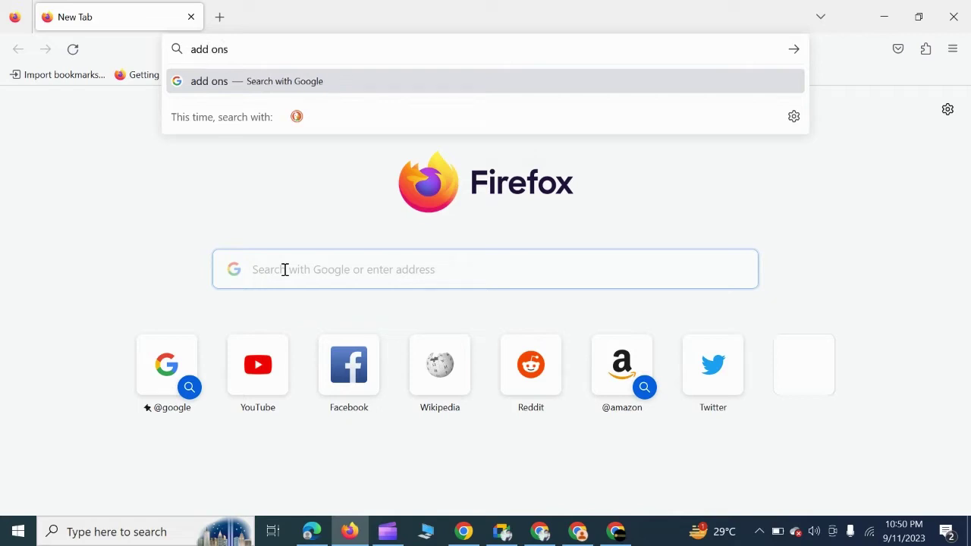
key(Return)
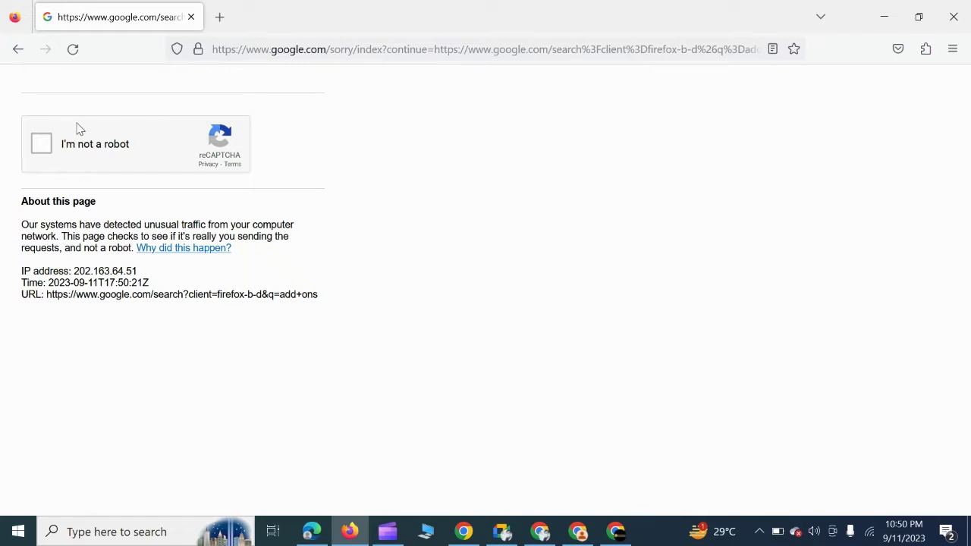
Replace the robot-check tab with a new one, search Google for "add ons" again and open the Add-ons for Firefox site.
click(219, 16)
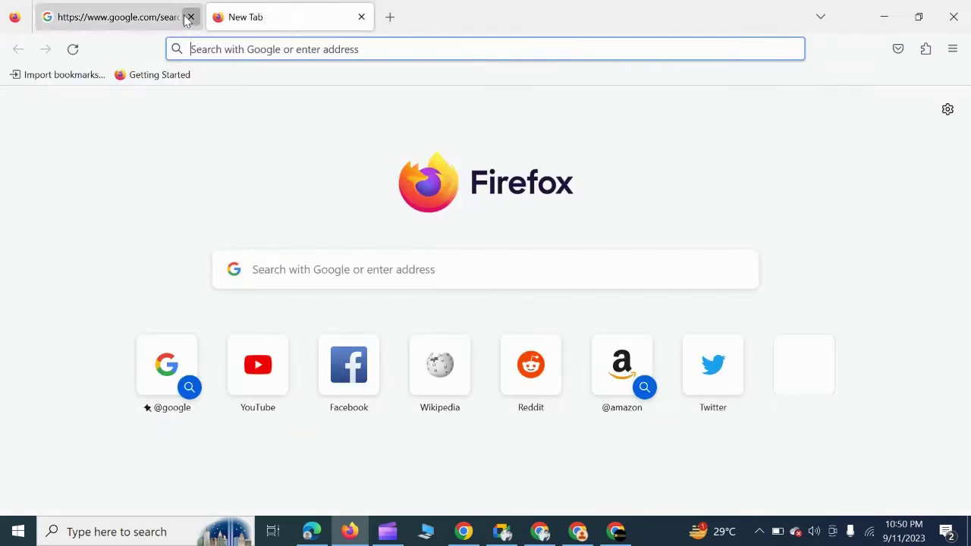
click(190, 16)
click(279, 275)
text(ad)
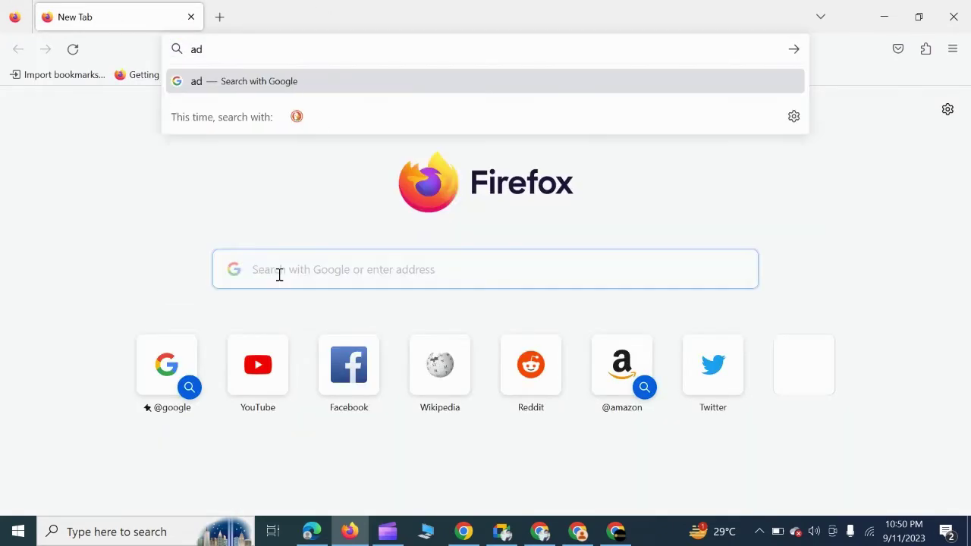
text(d ons)
key(Return)
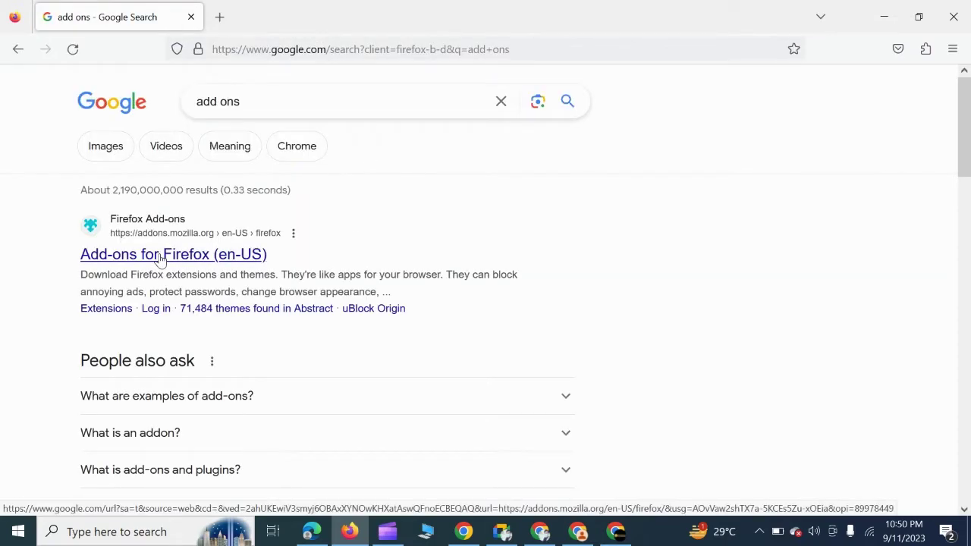
click(190, 253)
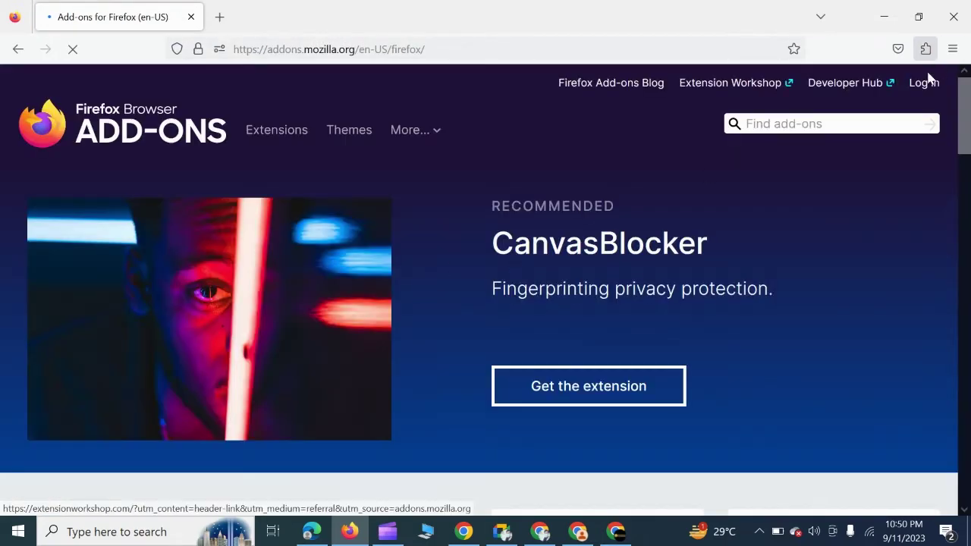
Open the Add-ons Manager in a new tab and review the enabled and disabled extensions.
click(219, 16)
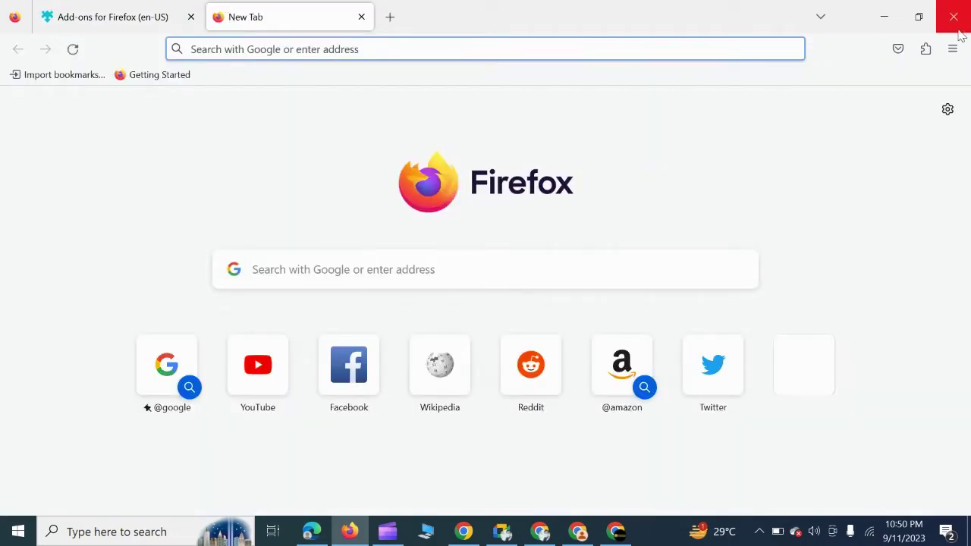
click(925, 50)
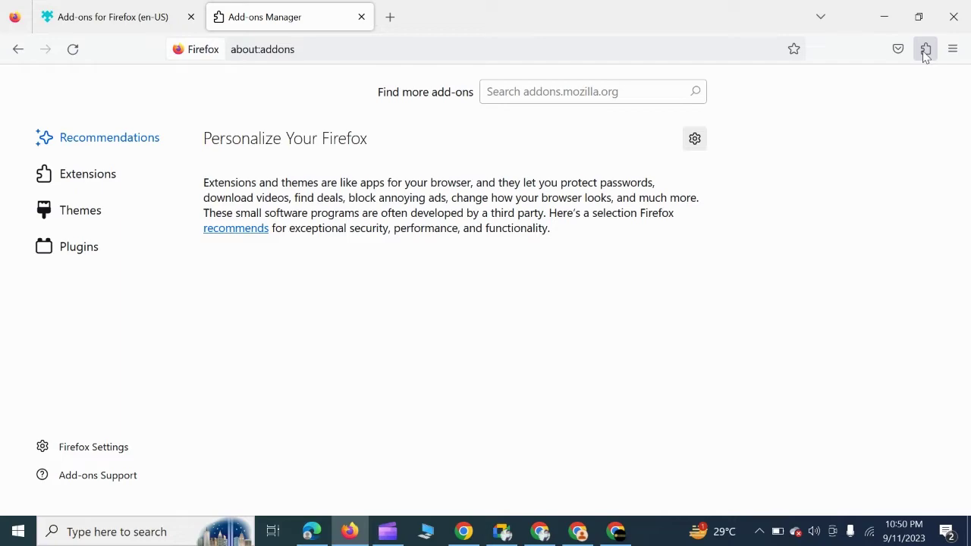
click(97, 186)
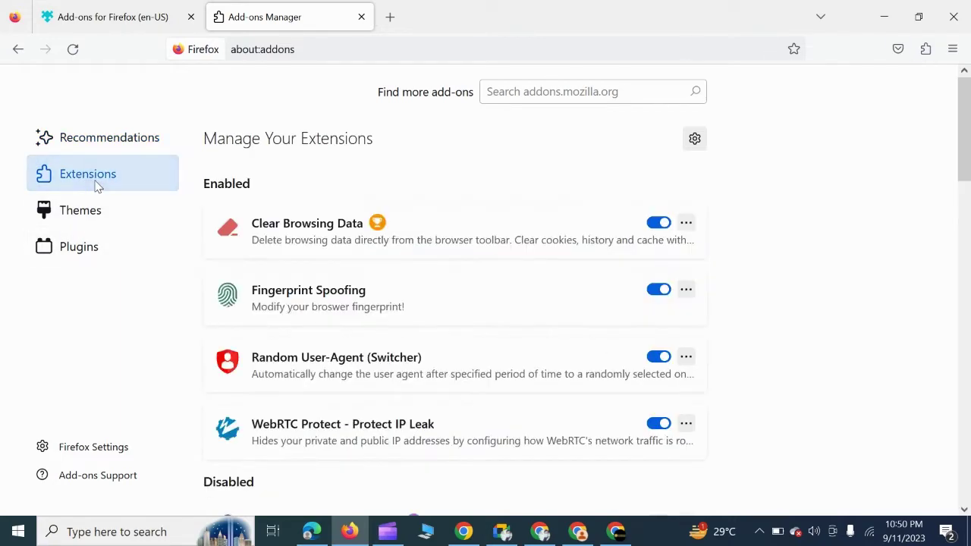
scroll(592, 292, down, 2)
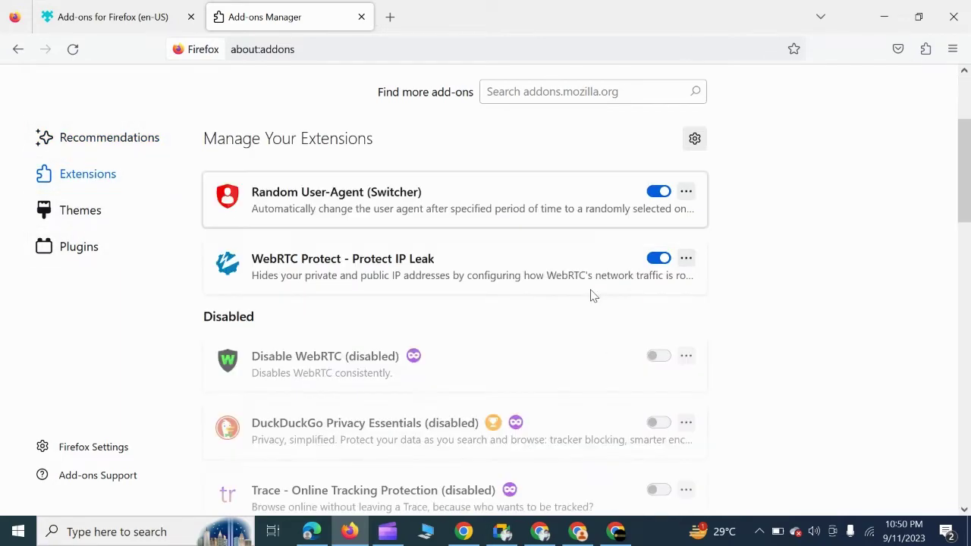
scroll(586, 319, down, 8)
scroll(587, 330, up, 10)
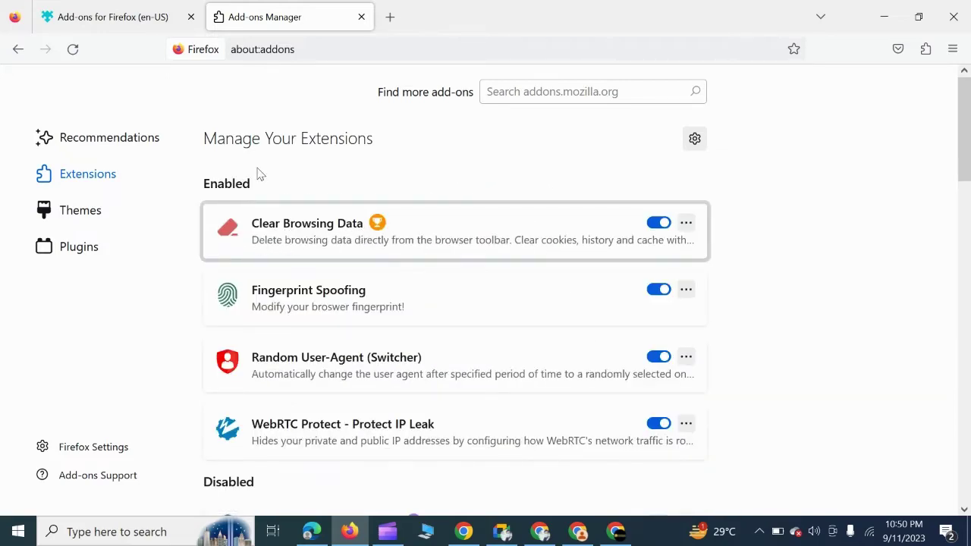
Search the add-ons site for "clear", remove the Clear Browsing Data extension from its page, and check the installed extensions list.
click(152, 21)
click(826, 124)
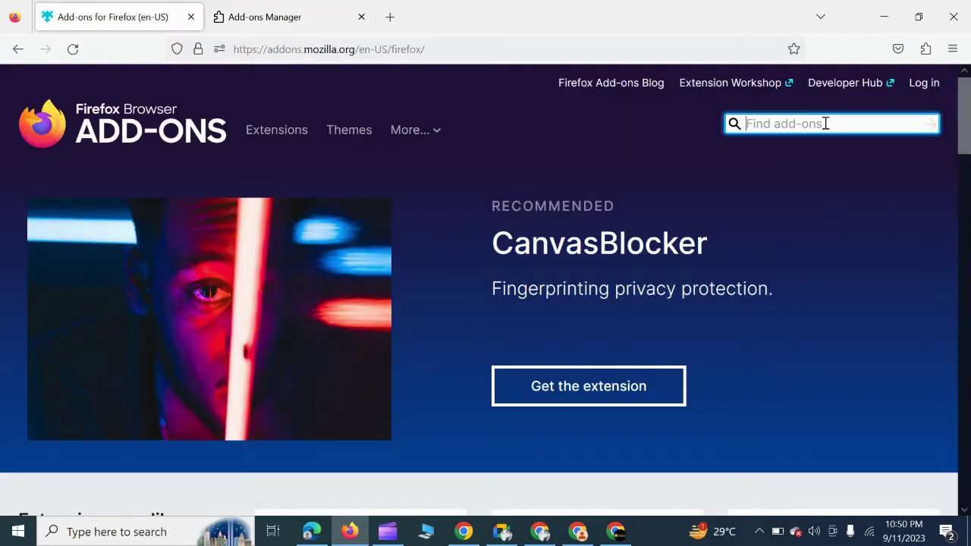
text(clear)
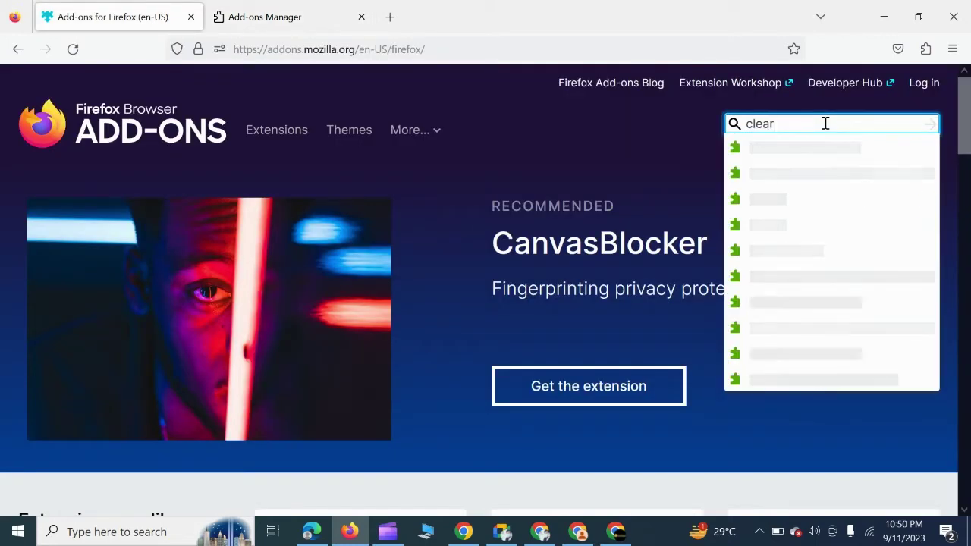
click(824, 196)
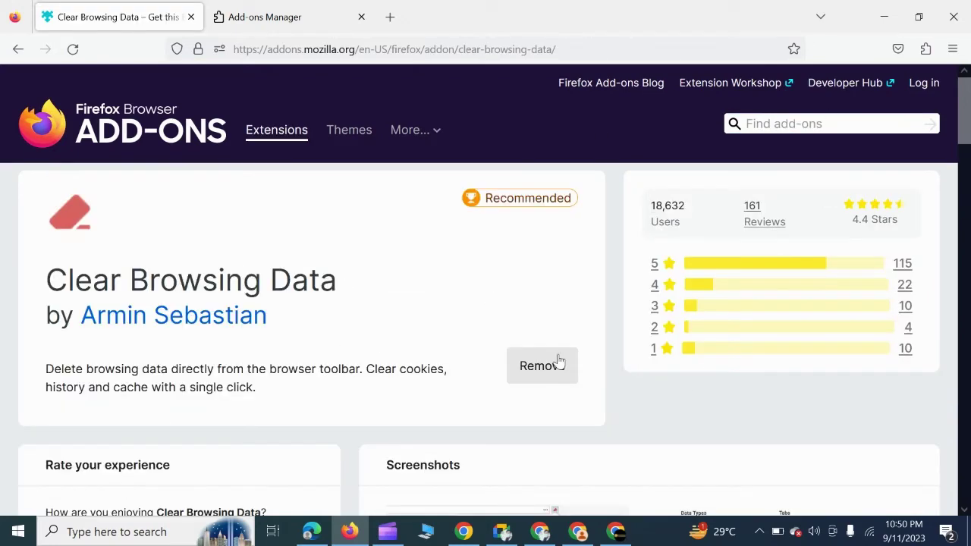
click(546, 371)
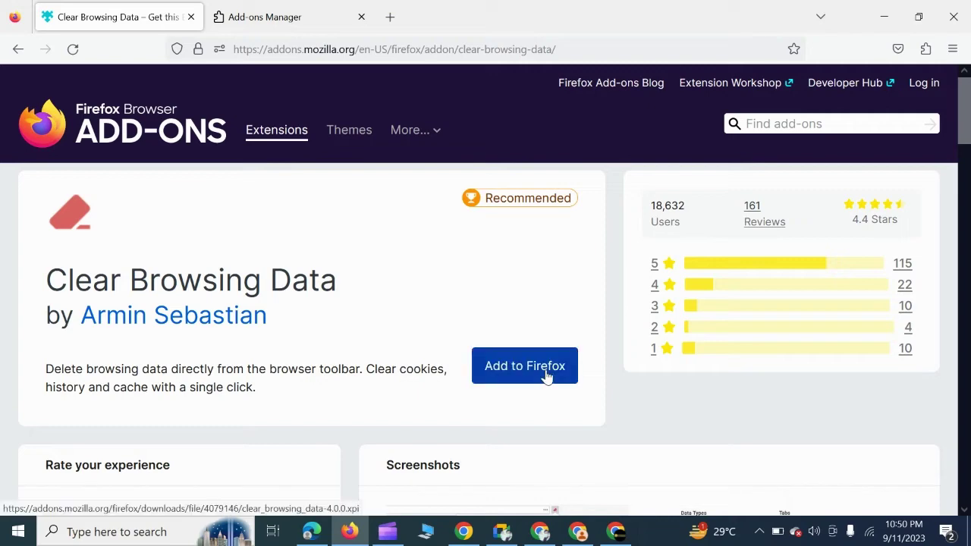
click(256, 17)
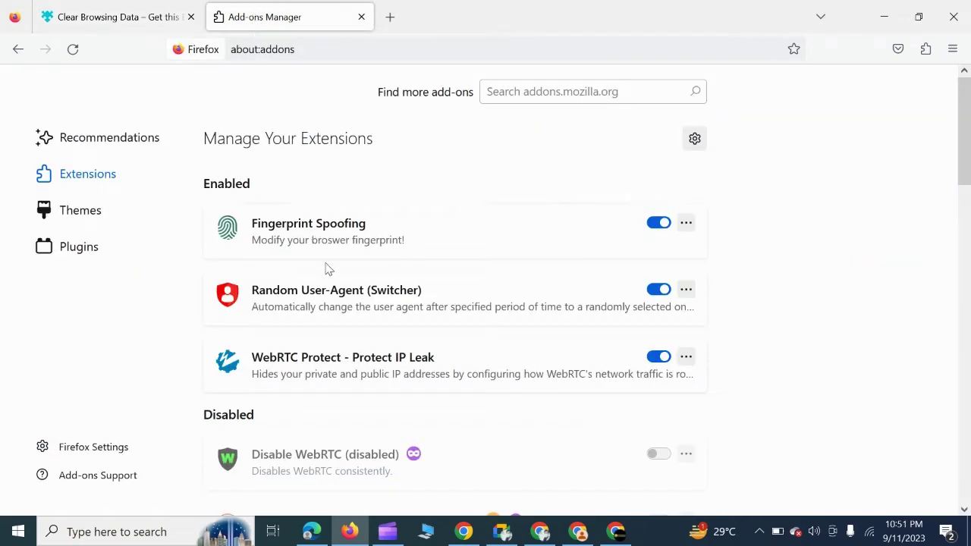
scroll(498, 304, down, 2)
scroll(501, 305, up, 2)
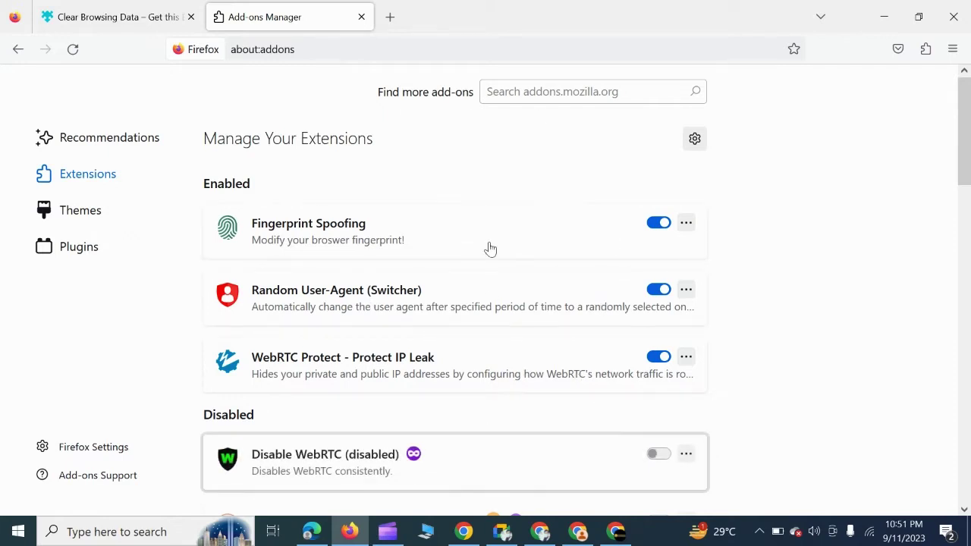
scroll(475, 288, down, 5)
scroll(563, 403, up, 5)
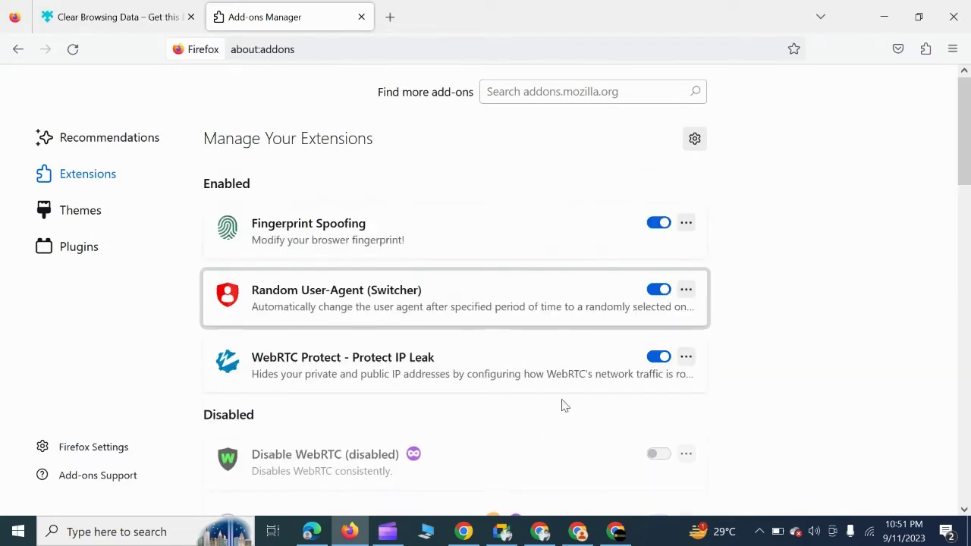
Switch to Chrome and unpin the Clear Browsing Data extension from its toolbar.
click(578, 531)
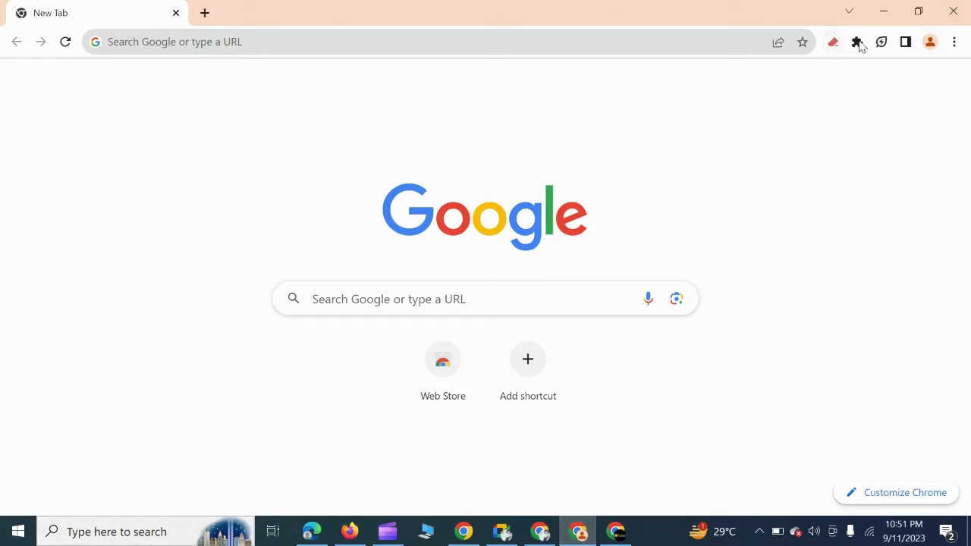
click(858, 44)
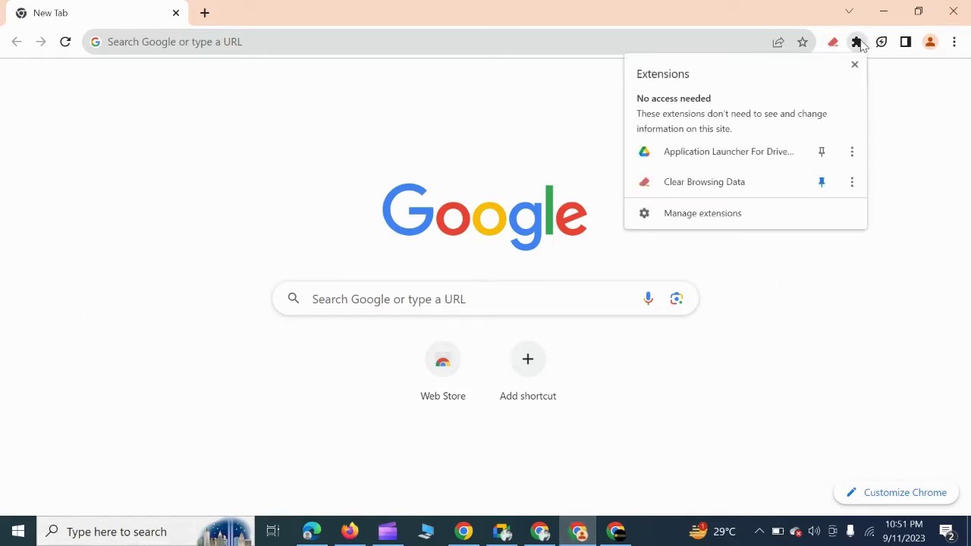
click(819, 182)
click(857, 44)
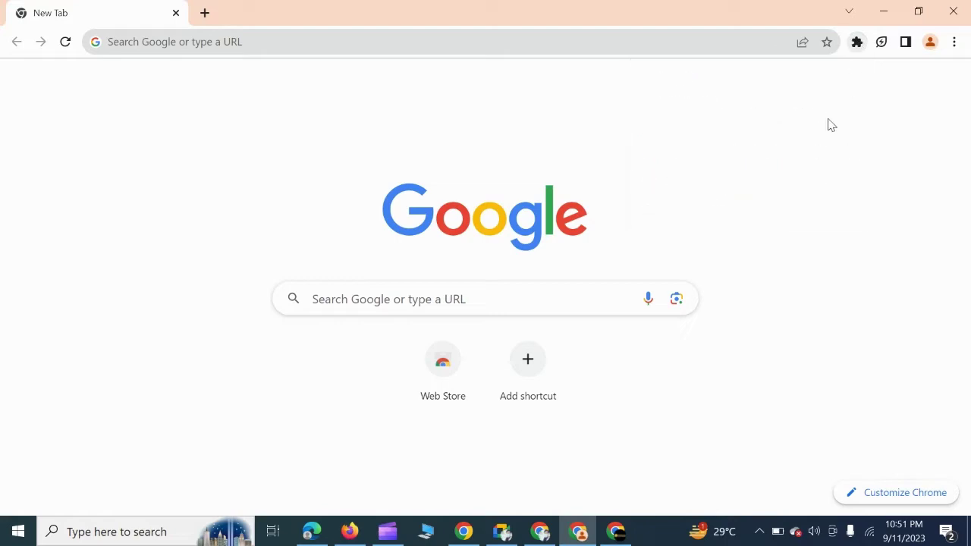
Review the installed extensions on Chrome's extension management page and return to Firefox.
click(857, 43)
click(706, 216)
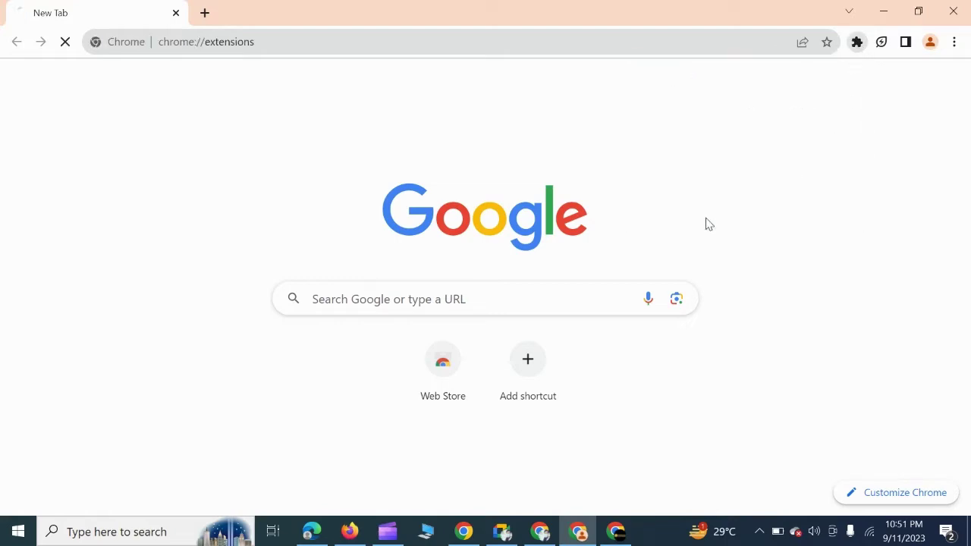
scroll(477, 344, down, 10)
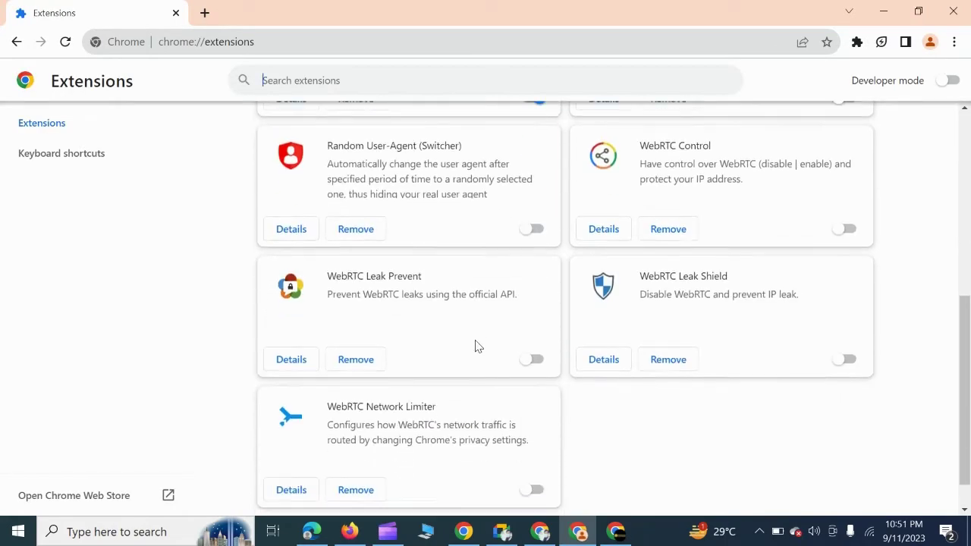
scroll(493, 326, up, 10)
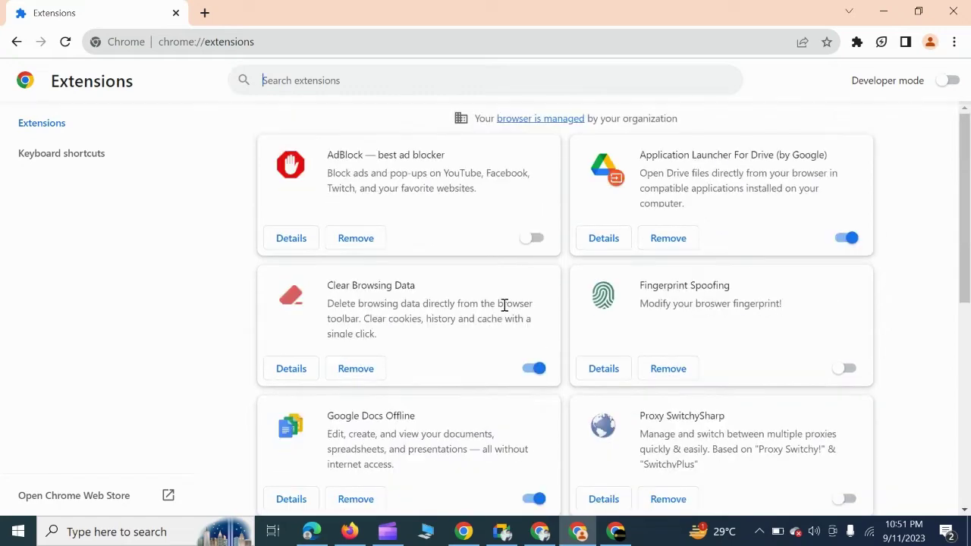
click(884, 11)
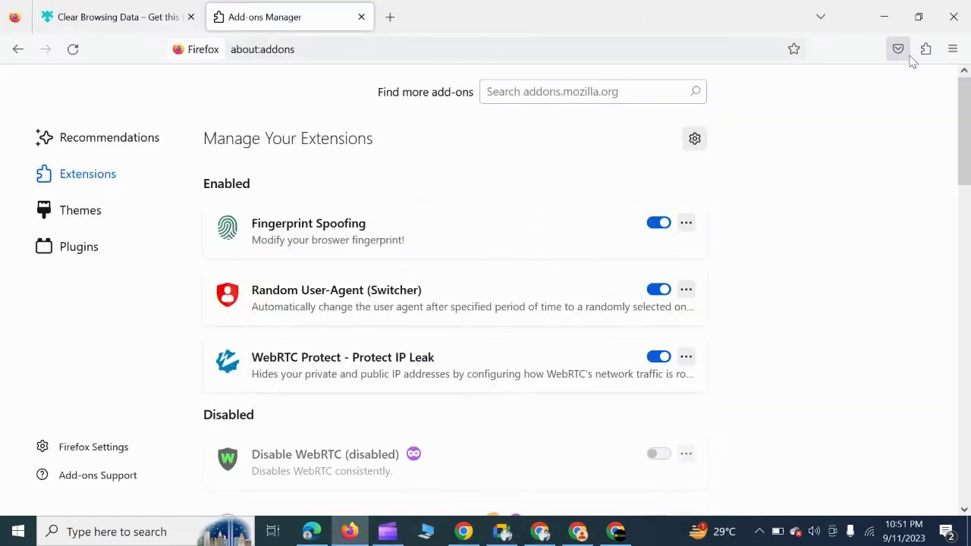
Reopen the Add-ons Manager in a fresh tab and examine its recommendations and the installed extensions list.
click(362, 17)
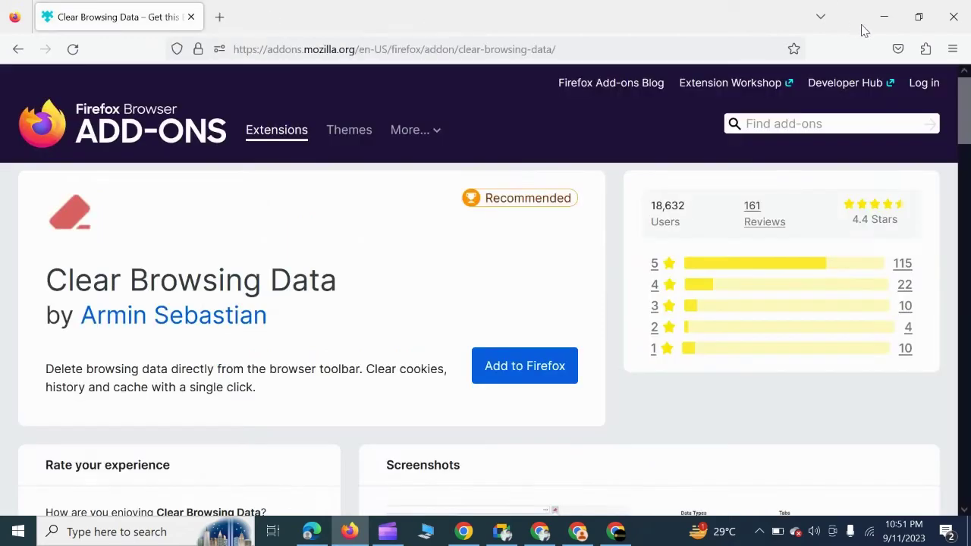
click(216, 20)
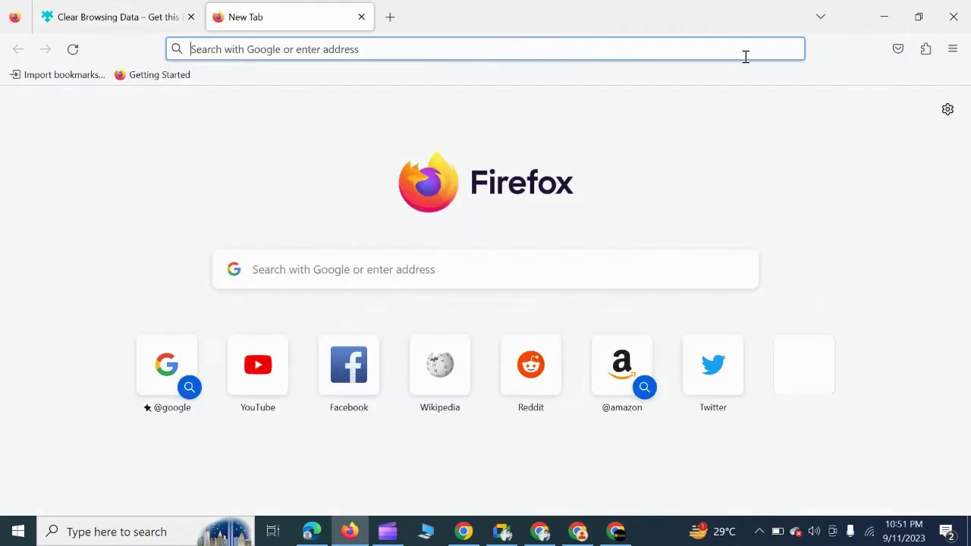
click(925, 49)
scroll(288, 401, down, 3)
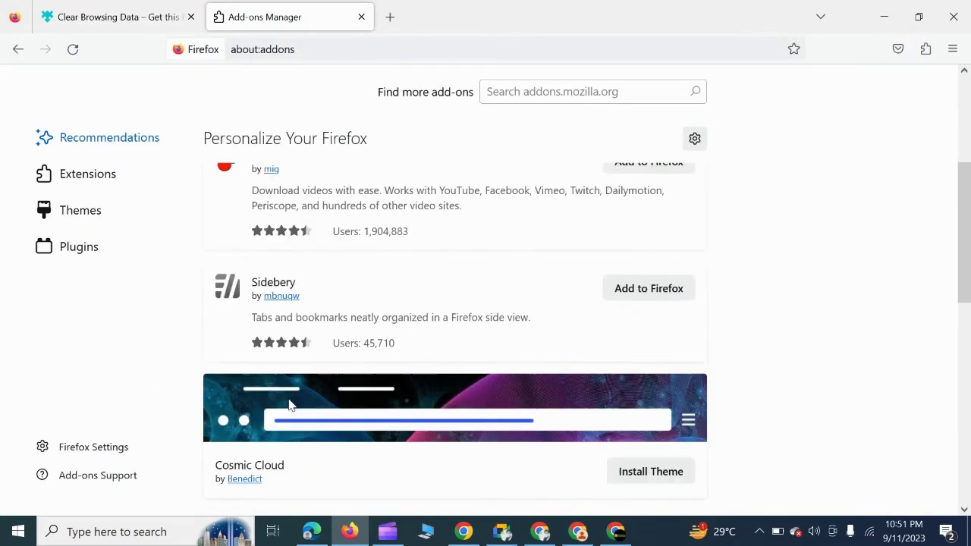
scroll(288, 402, up, 3)
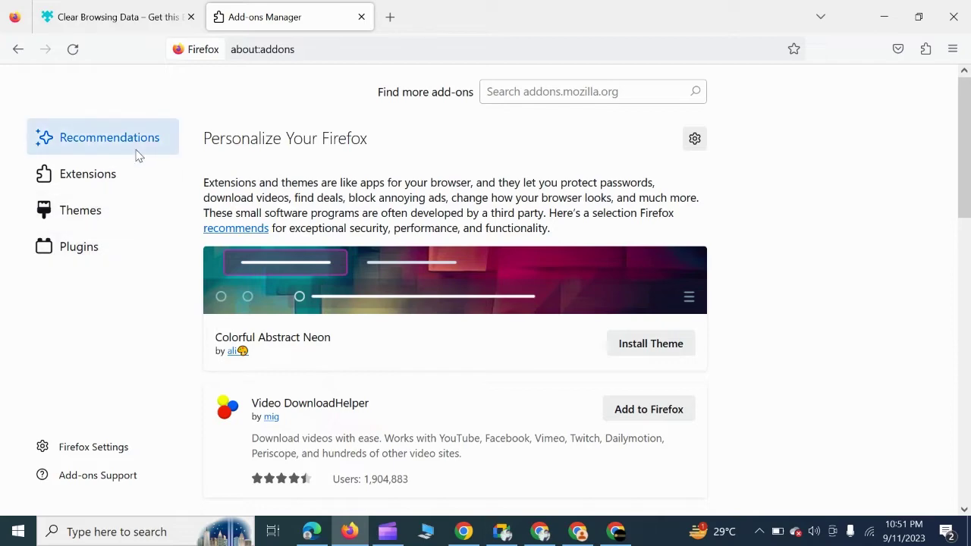
click(69, 187)
scroll(523, 347, down, 5)
scroll(522, 344, up, 5)
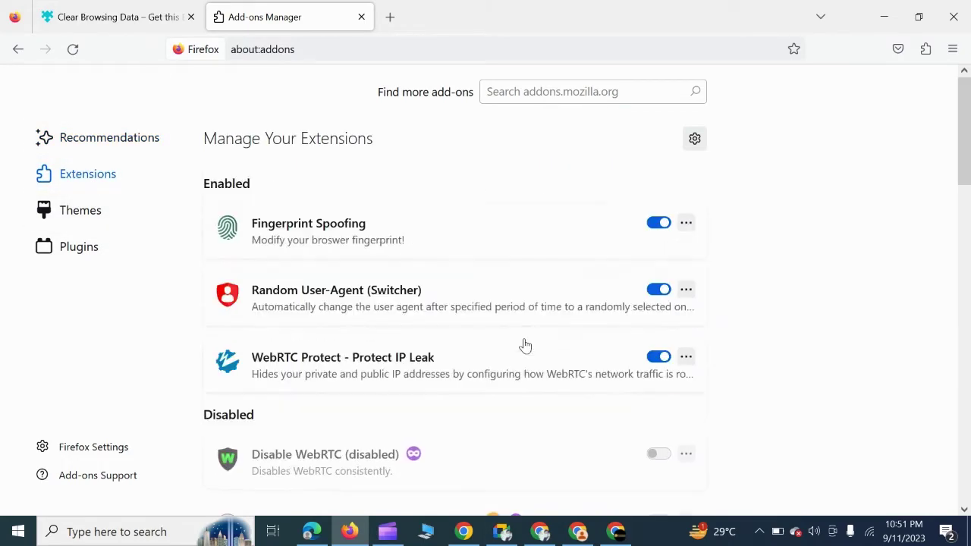
Add the Clear Browsing Data extension to Firefox and close its add-on page, keeping only the Add-ons Manager open.
click(151, 22)
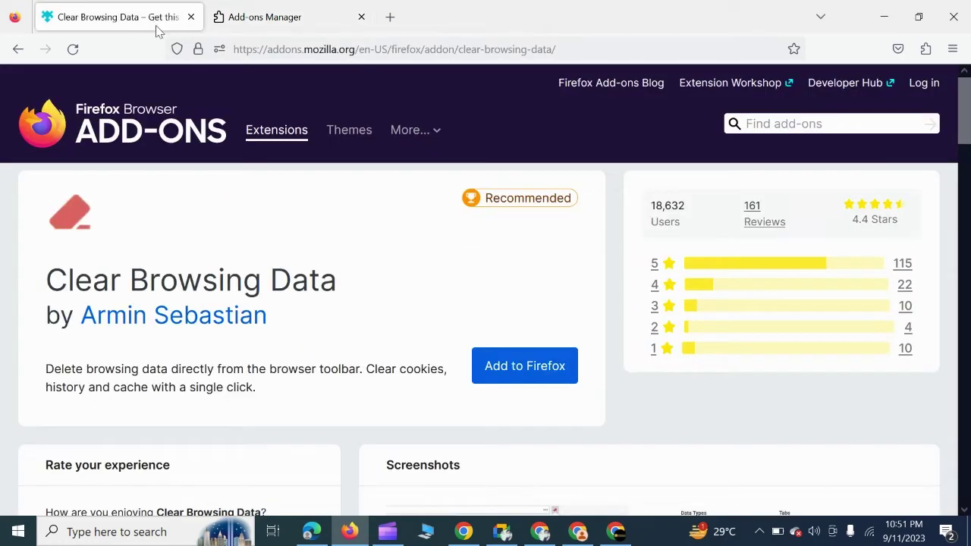
click(493, 372)
click(847, 169)
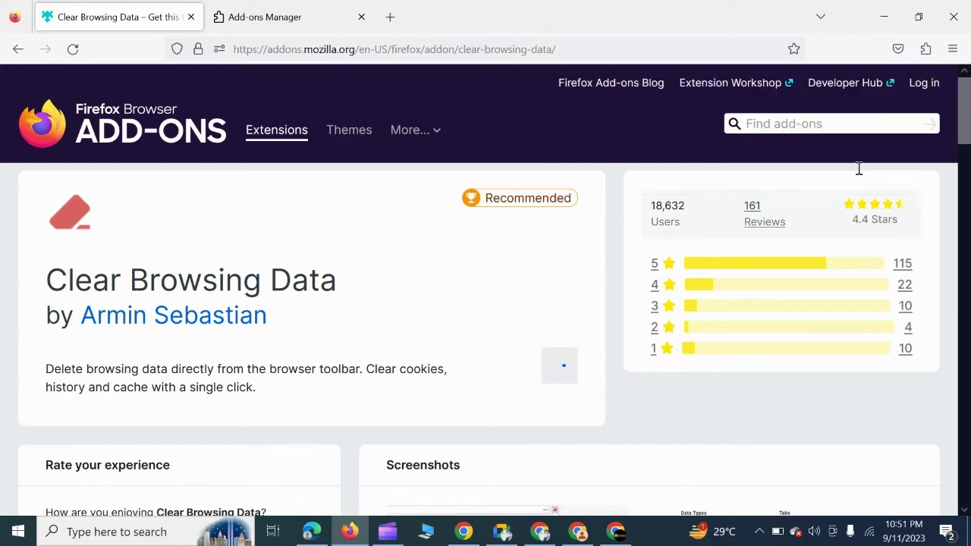
click(927, 162)
click(278, 18)
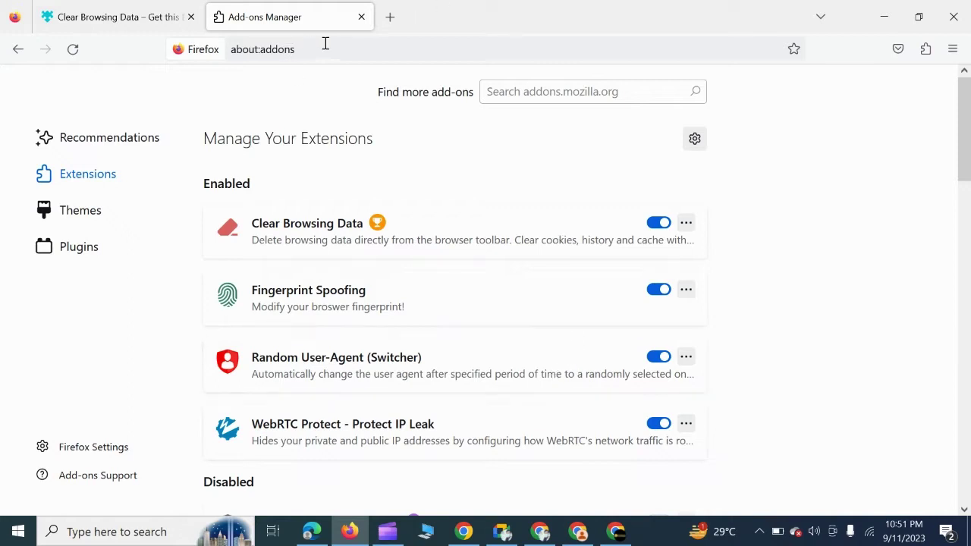
click(192, 17)
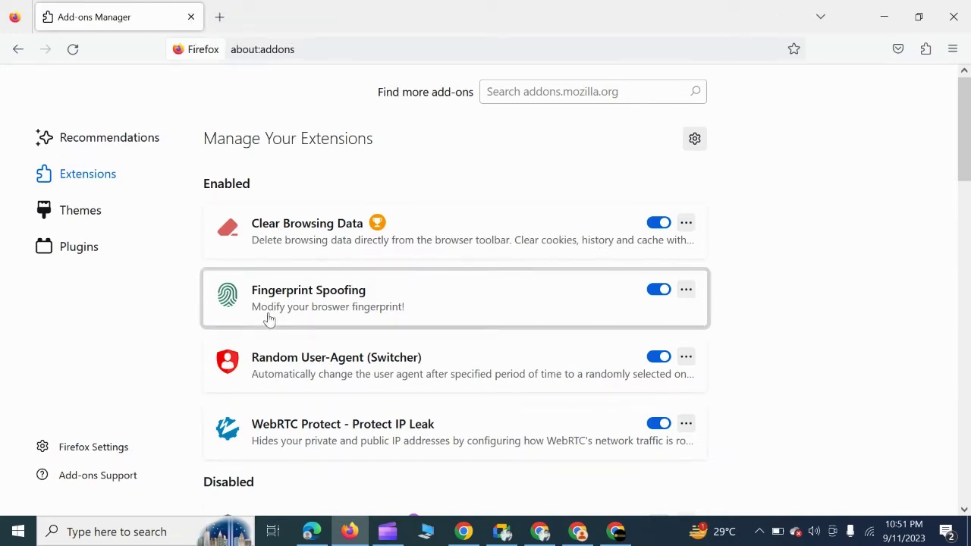
Enable the Disable WebRTC extension in the list of disabled extensions.
scroll(541, 346, down, 2)
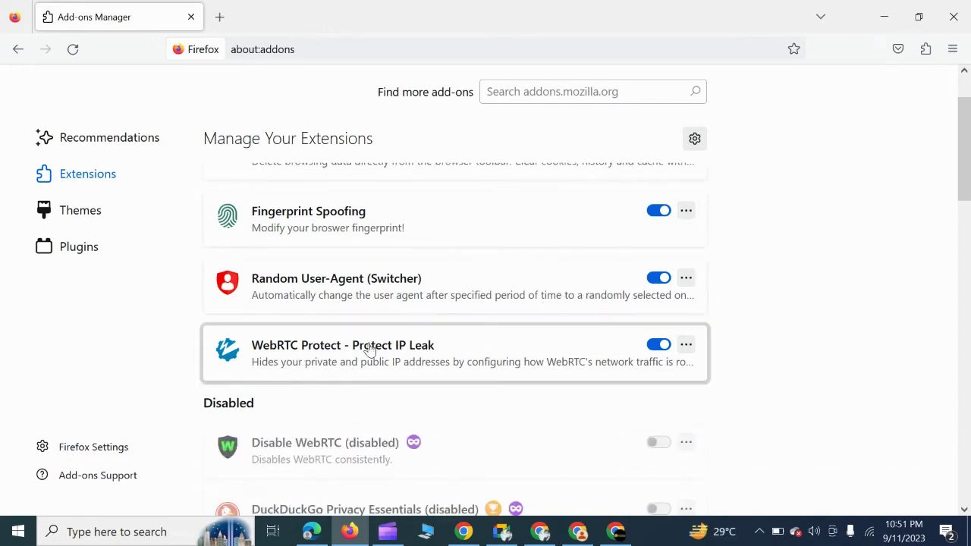
scroll(602, 380, down, 4)
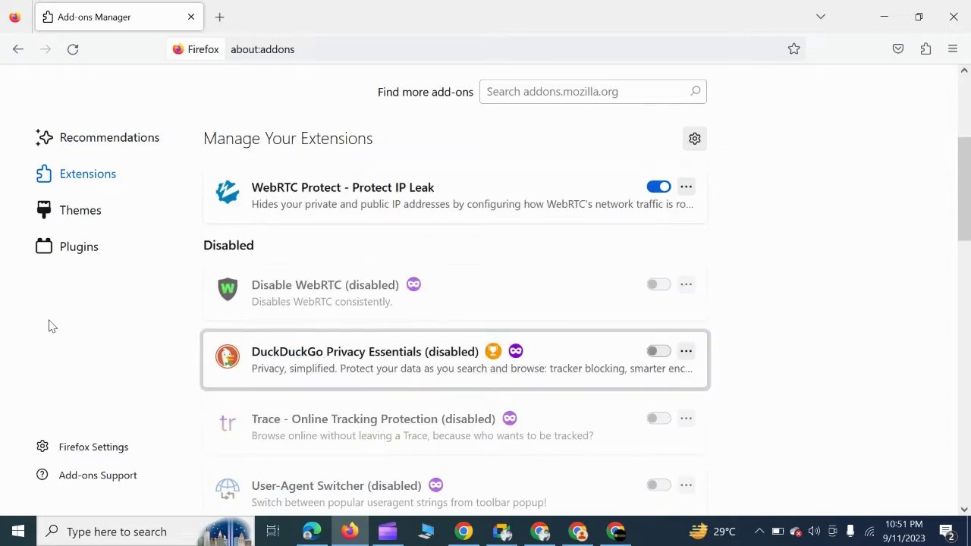
click(657, 285)
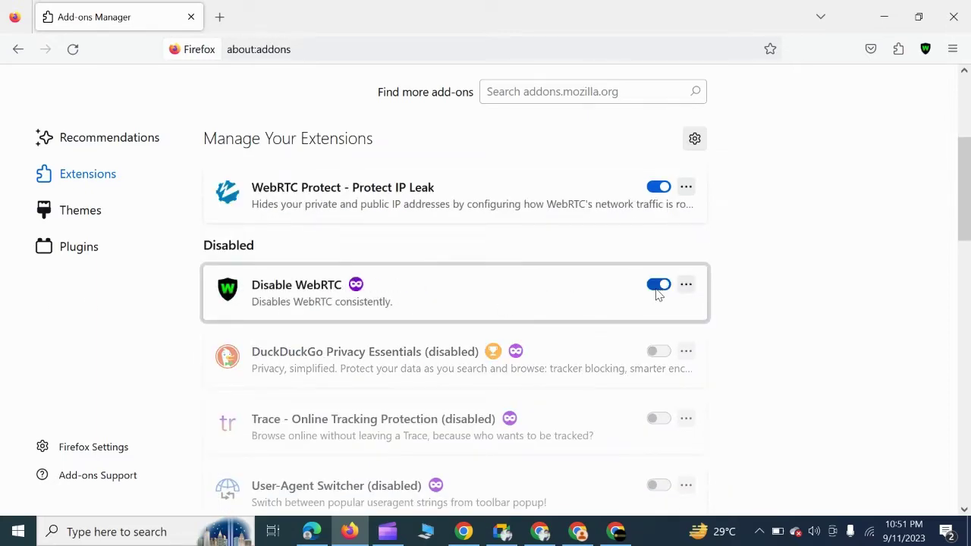
Enable the WebRTC Control and WebRTC Leak Shield extensions in the list of disabled extensions.
scroll(444, 391, down, 4)
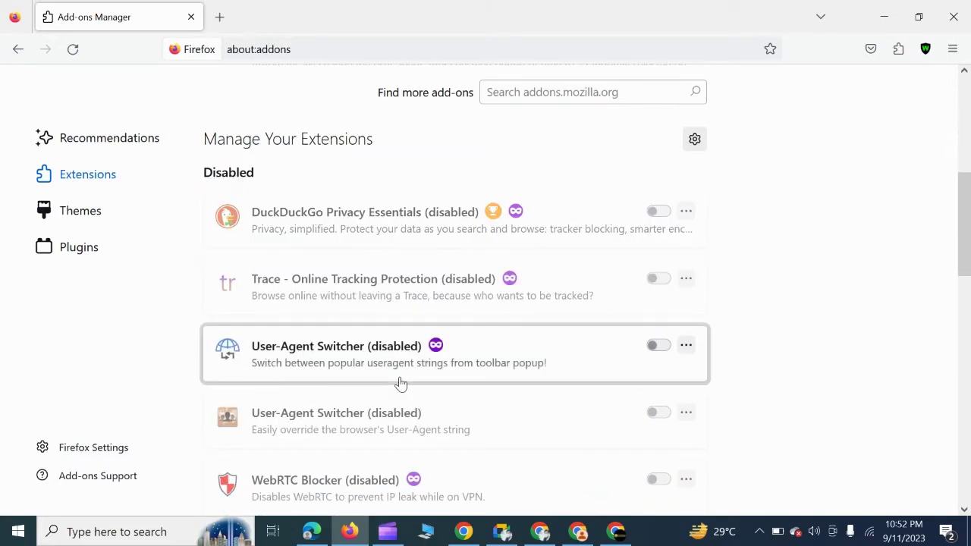
scroll(399, 384, down, 4)
scroll(371, 404, down, 2)
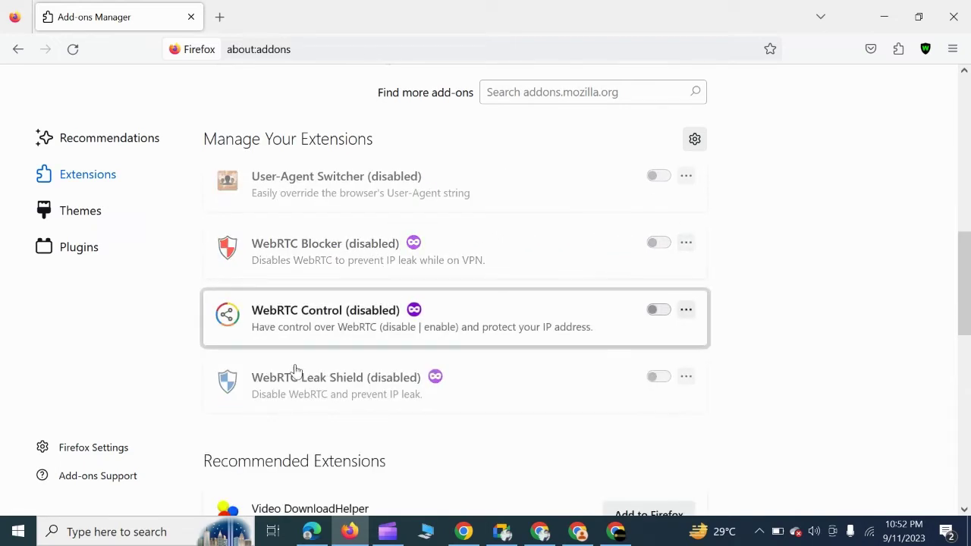
click(658, 311)
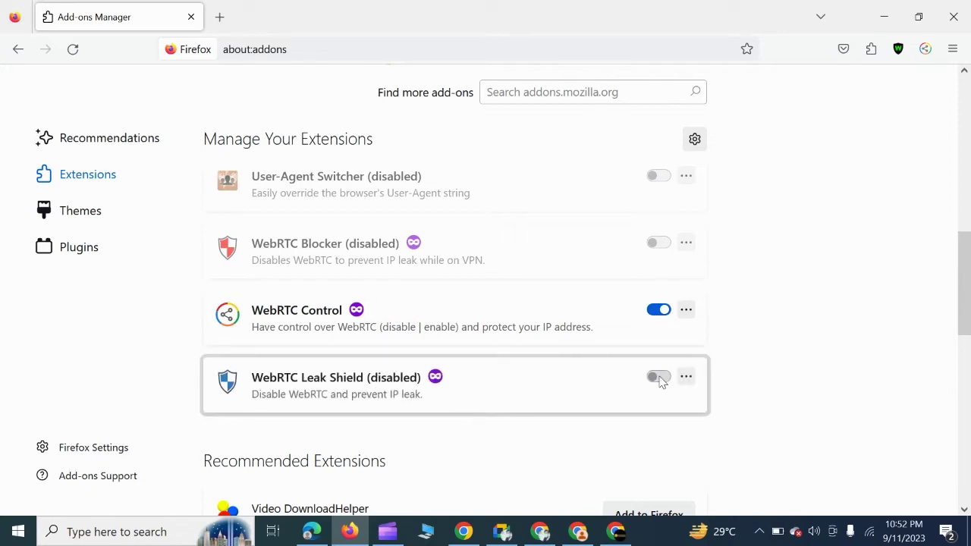
scroll(482, 402, up, 2)
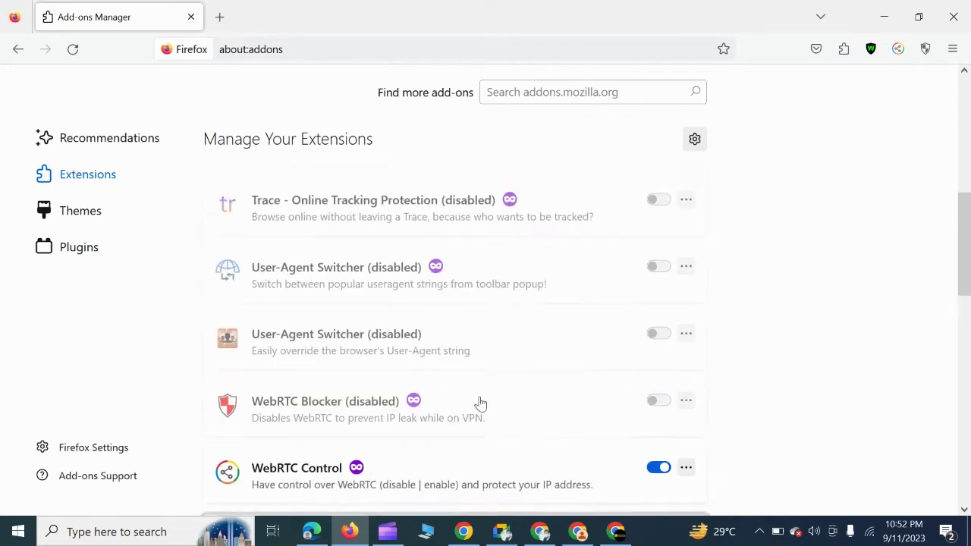
Review the enabled extensions list and look at the Clear Browsing Data options and details page.
scroll(481, 403, down, 3)
scroll(483, 403, up, 5)
scroll(481, 398, up, 6)
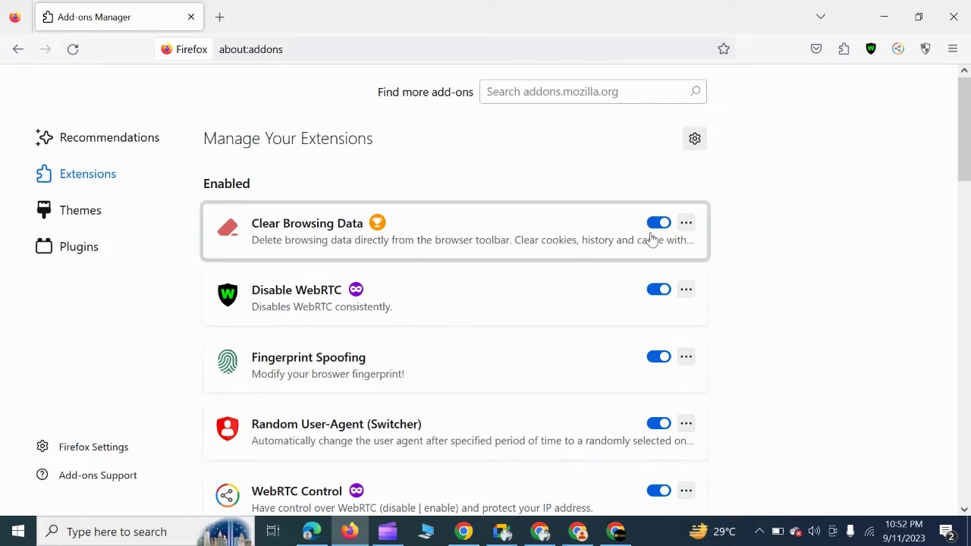
click(686, 225)
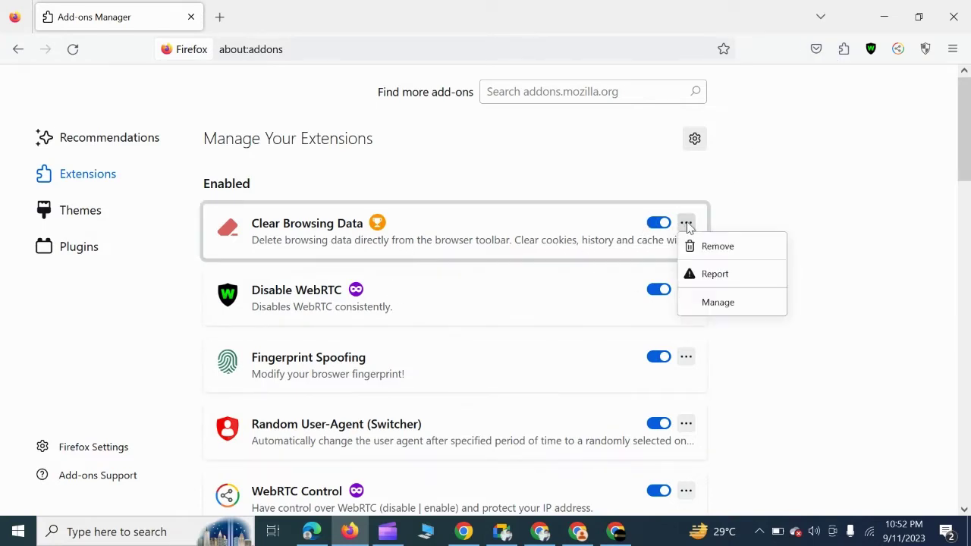
click(456, 228)
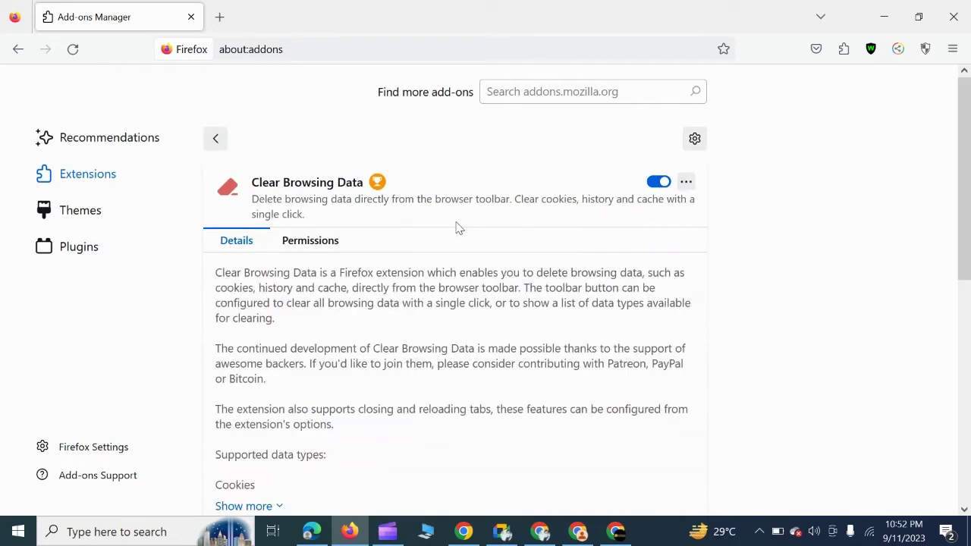
click(216, 141)
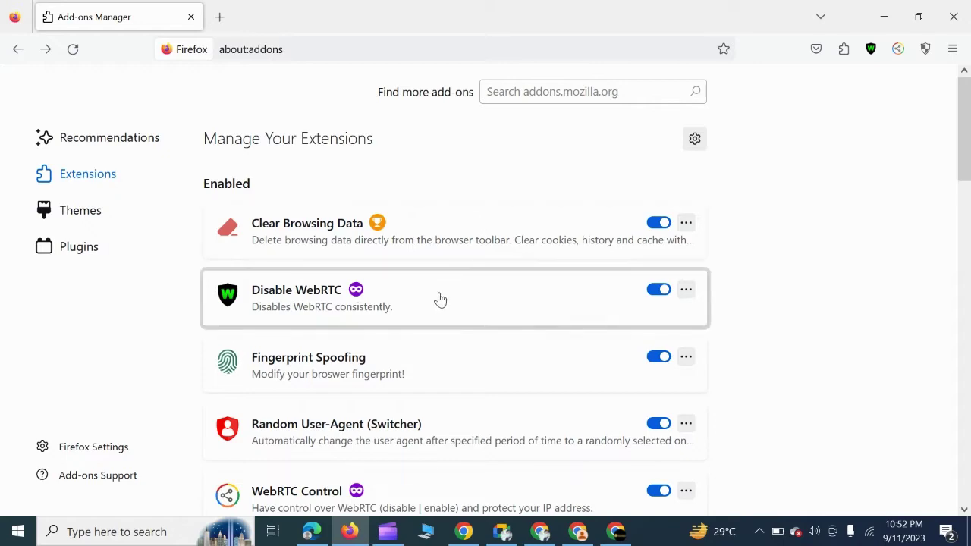
Examine the automatic update and private window settings in the details of Clear Browsing Data.
click(446, 226)
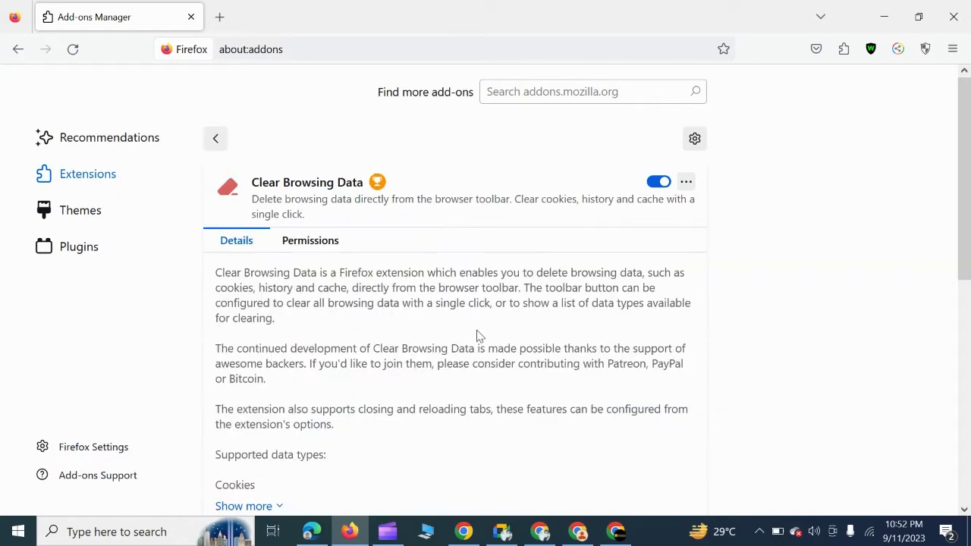
scroll(478, 341, down, 6)
scroll(483, 336, up, 2)
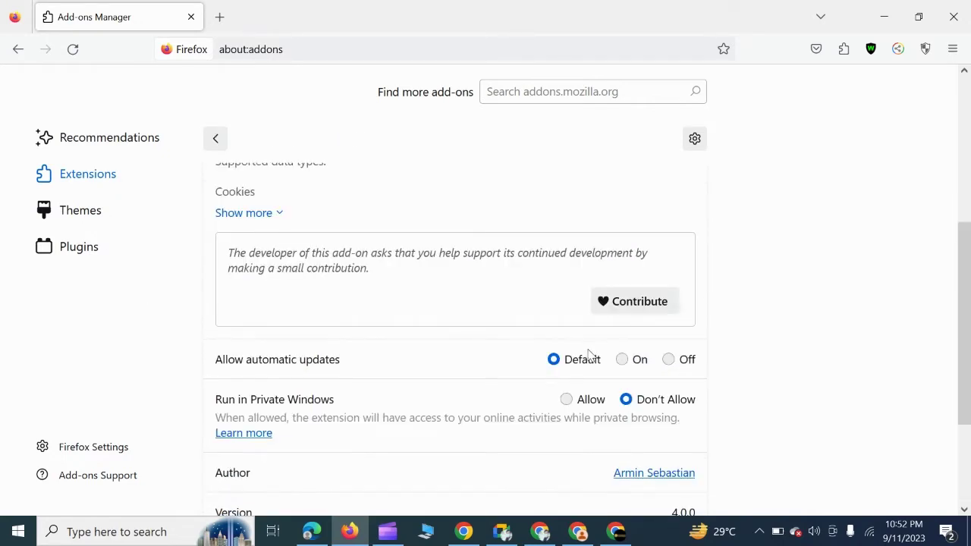
scroll(606, 342, down, 1)
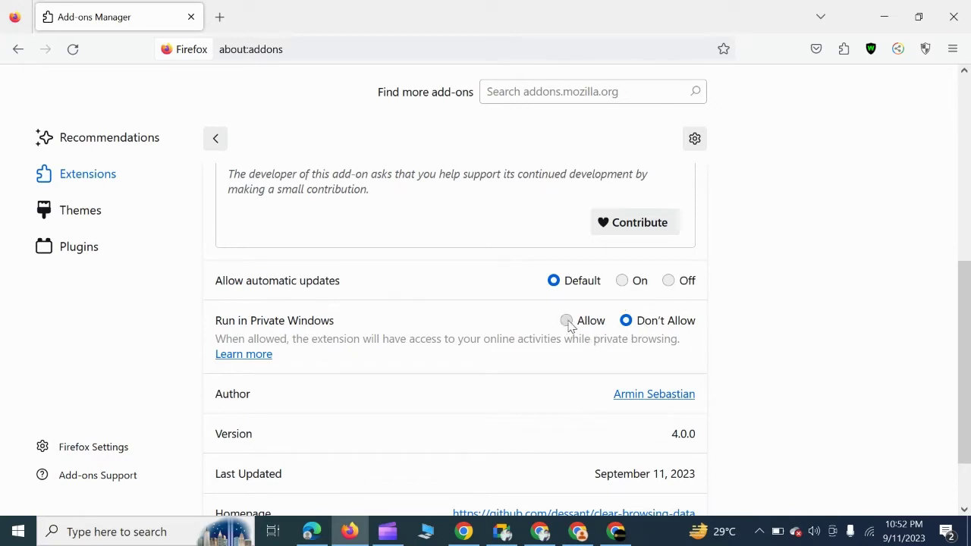
scroll(624, 325, down, 1)
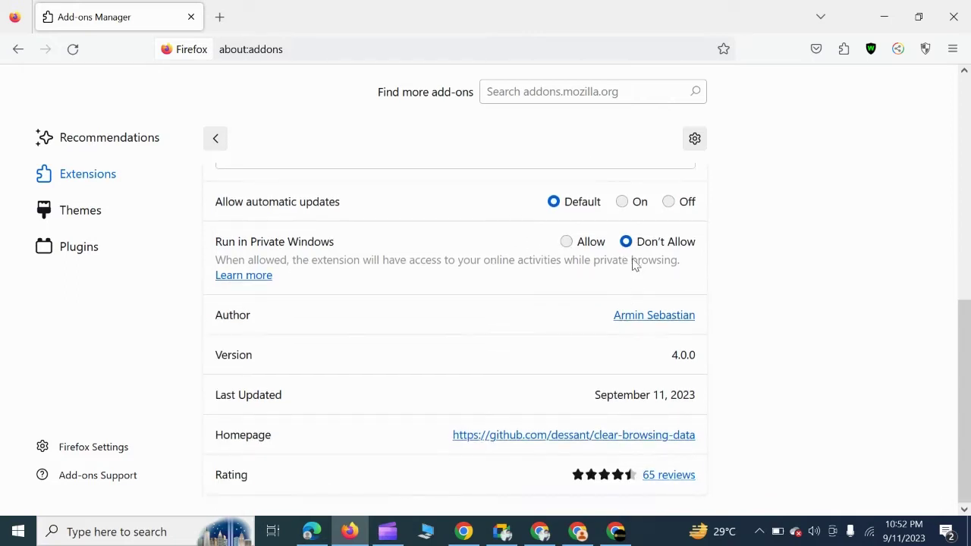
scroll(630, 262, up, 2)
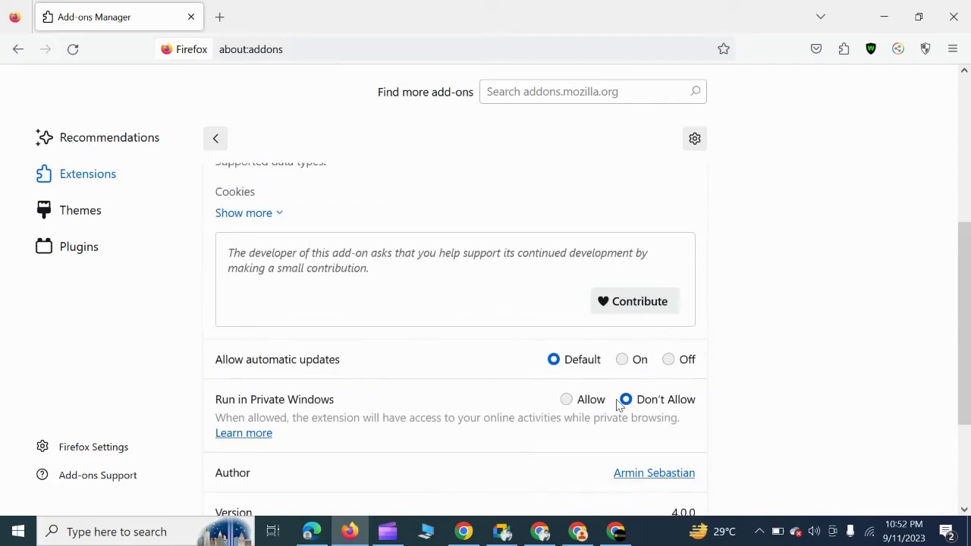
scroll(609, 414, down, 1)
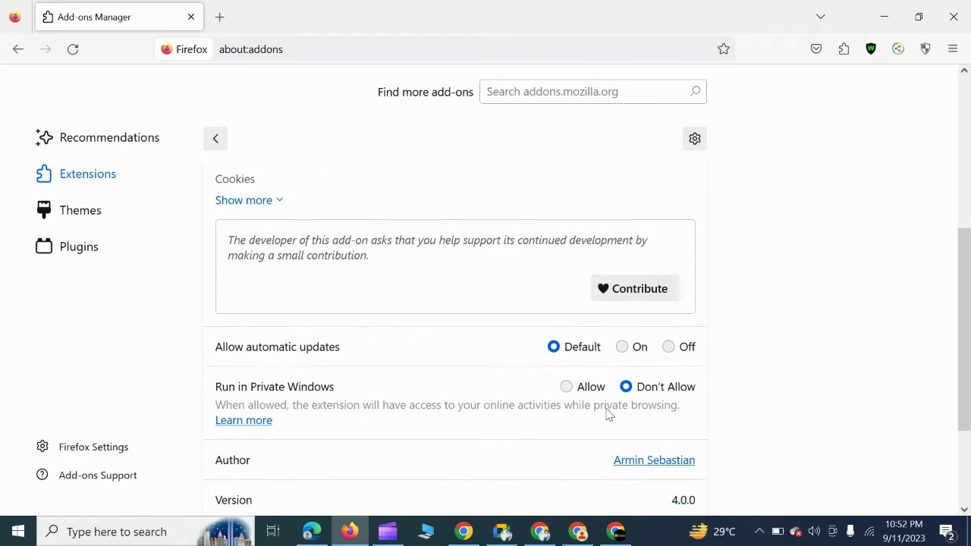
scroll(614, 409, up, 4)
scroll(618, 425, down, 5)
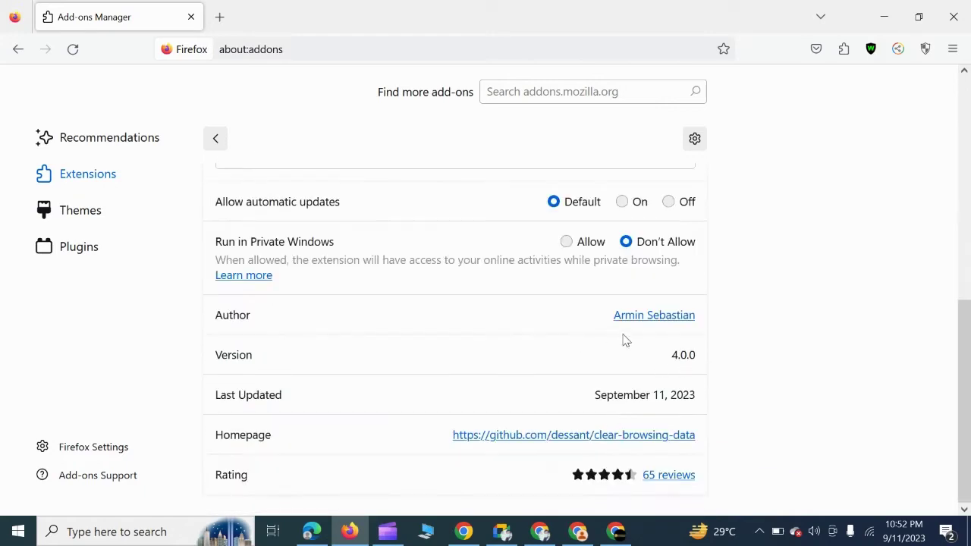
scroll(589, 300, up, 6)
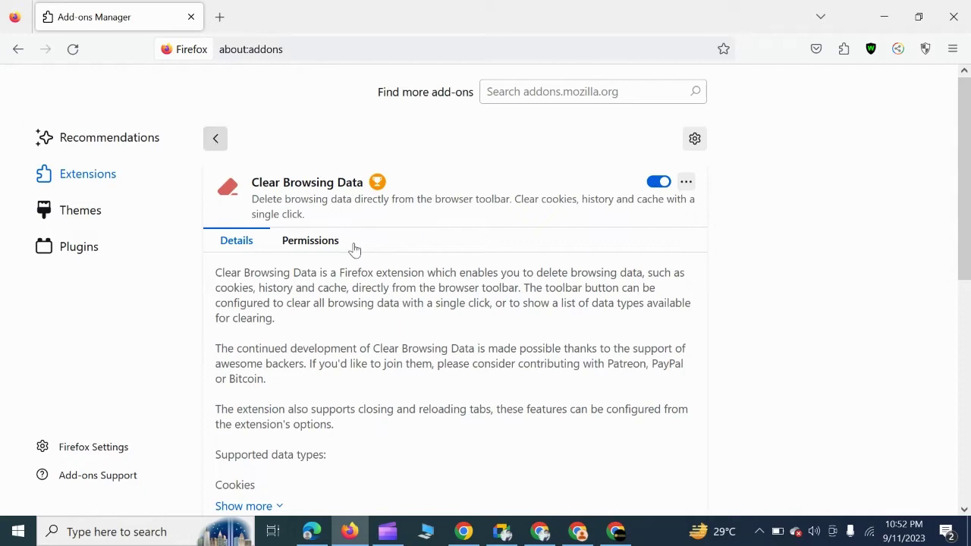
Examine the private window and restricted site settings of the Disable WebRTC extension and return to the extensions list.
click(392, 301)
scroll(524, 360, down, 6)
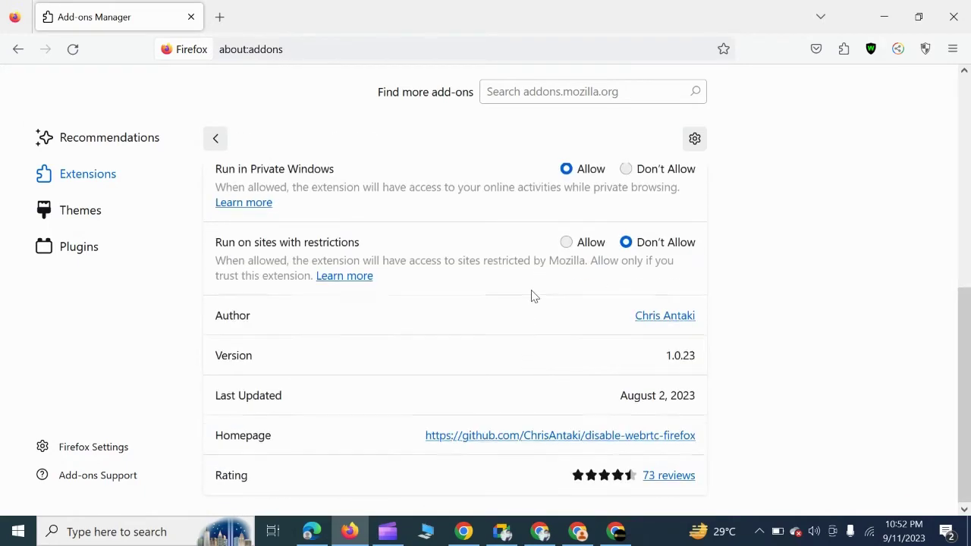
scroll(531, 295, up, 6)
scroll(537, 205, down, 5)
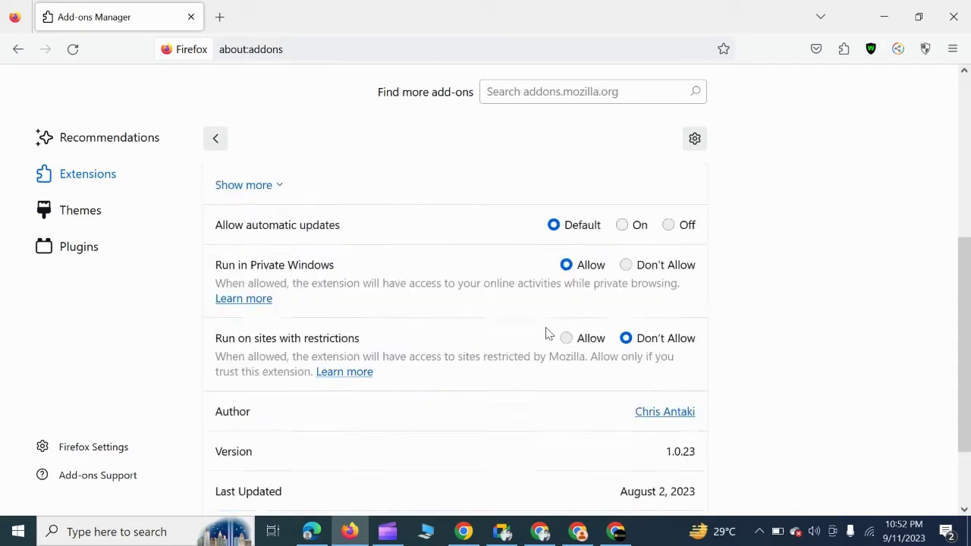
scroll(546, 334, down, 2)
scroll(626, 319, up, 4)
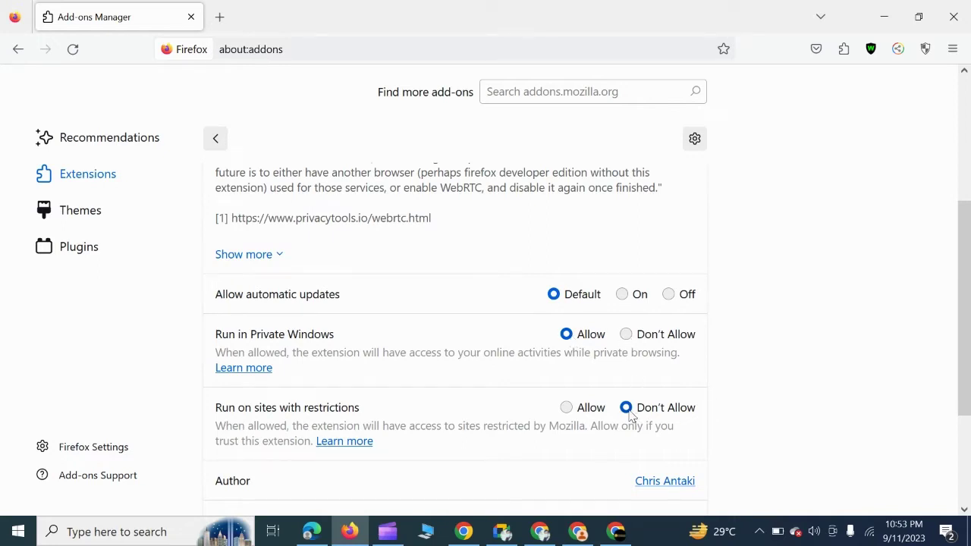
scroll(430, 187, up, 3)
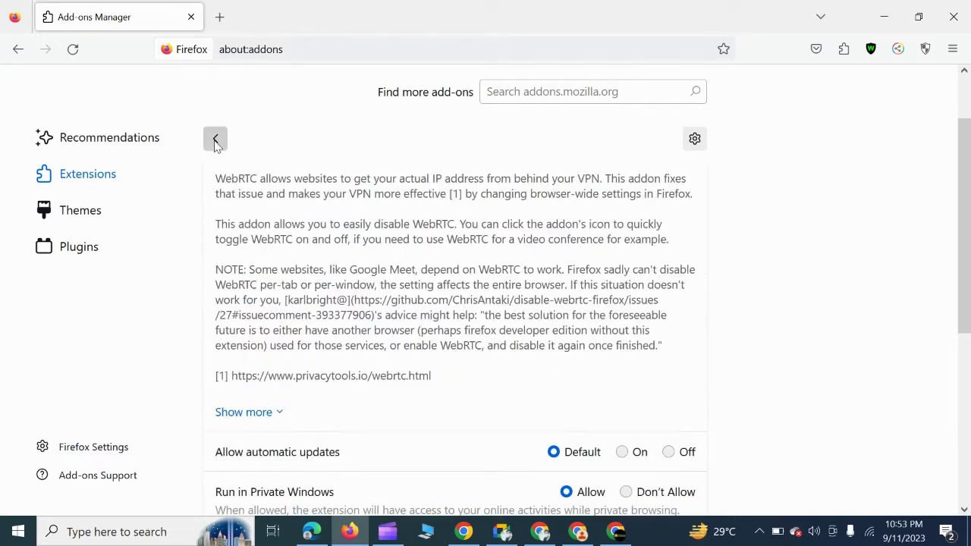
click(214, 139)
Allow the Clear Browsing Data extension to run in private windows and return to the extensions list.
click(500, 229)
scroll(577, 307, down, 5)
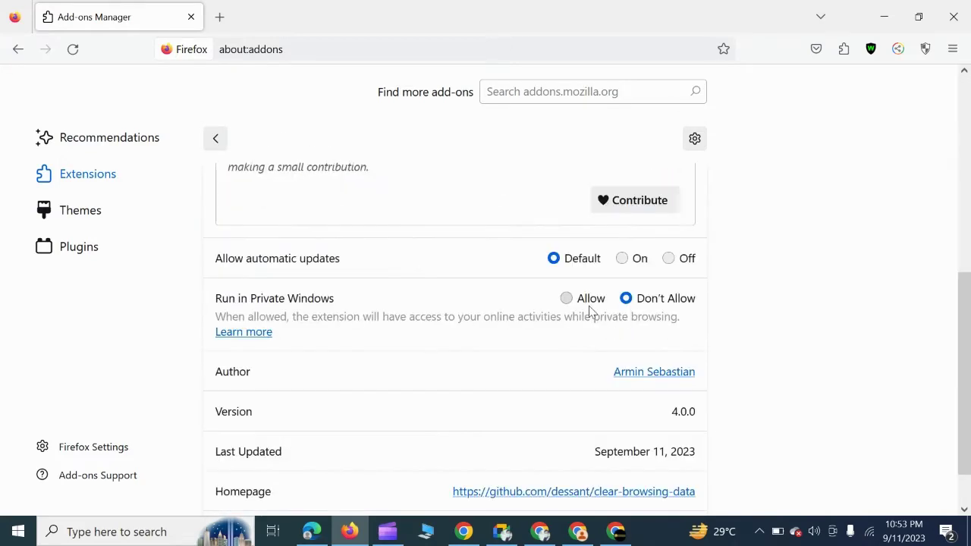
scroll(599, 289, down, 1)
scroll(622, 318, up, 2)
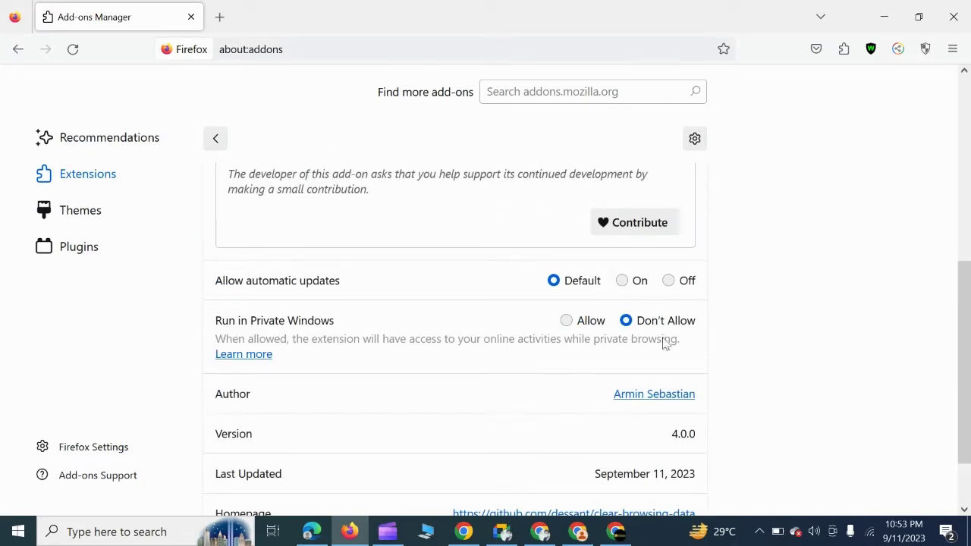
click(567, 320)
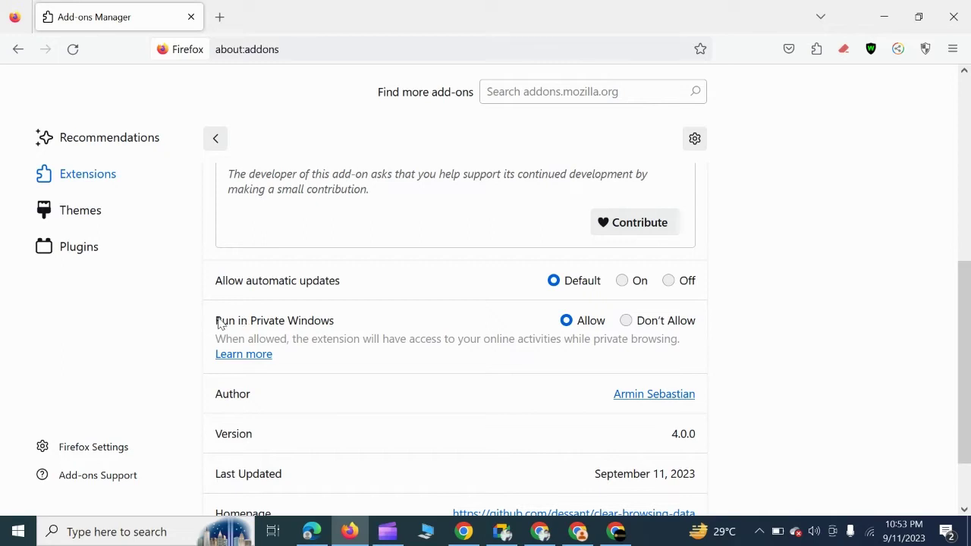
drag(208, 318, 337, 322)
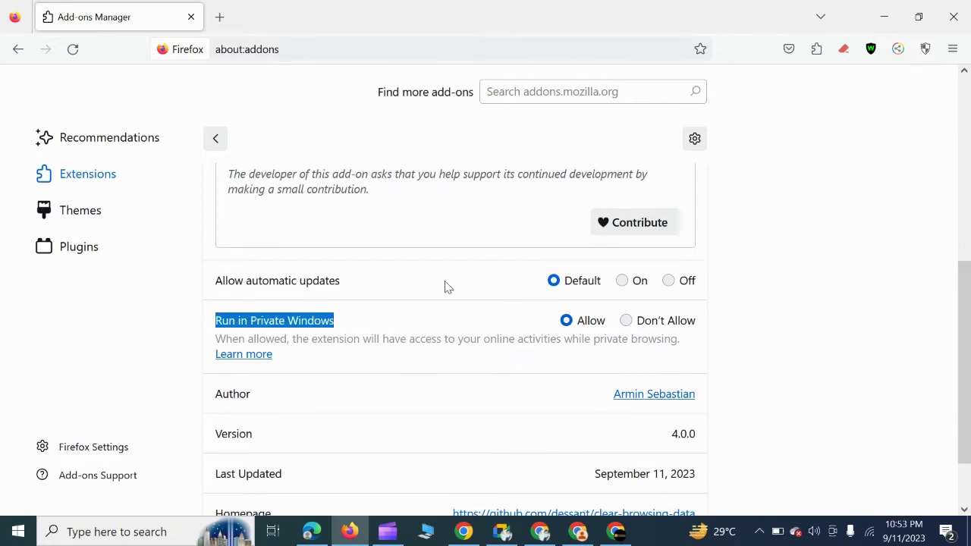
click(423, 266)
scroll(419, 256, up, 5)
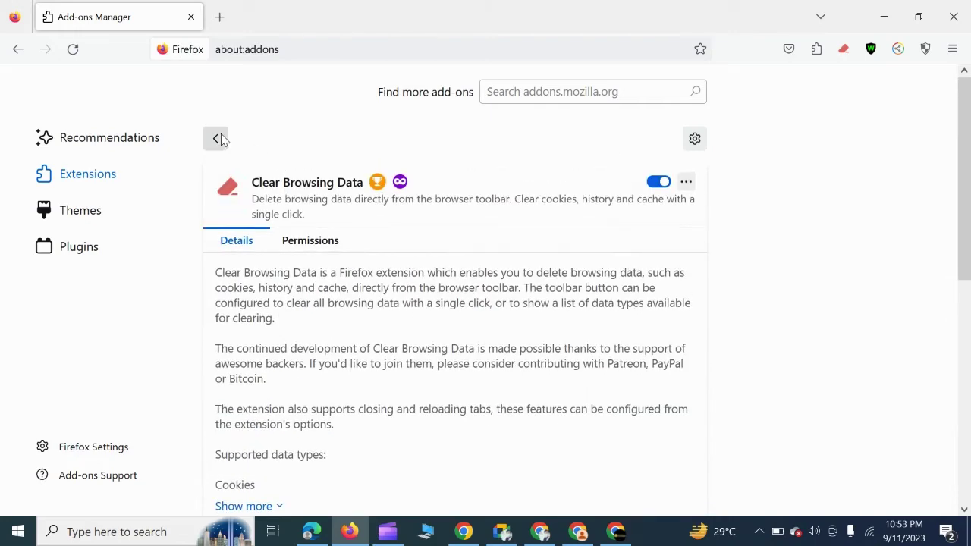
click(216, 138)
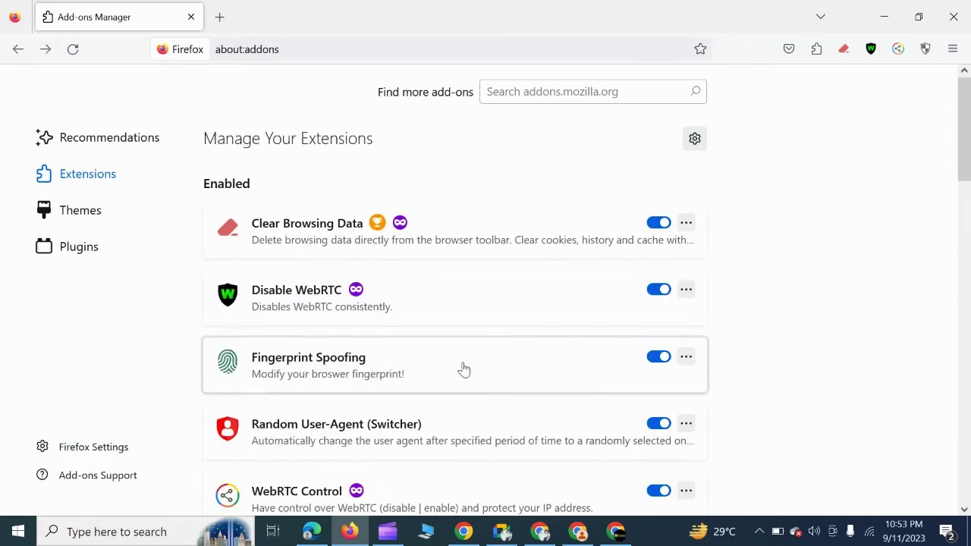
Allow the Fingerprint Spoofing extension to run in private windows and return to the extensions list.
click(435, 354)
scroll(500, 337, down, 3)
scroll(564, 274, up, 3)
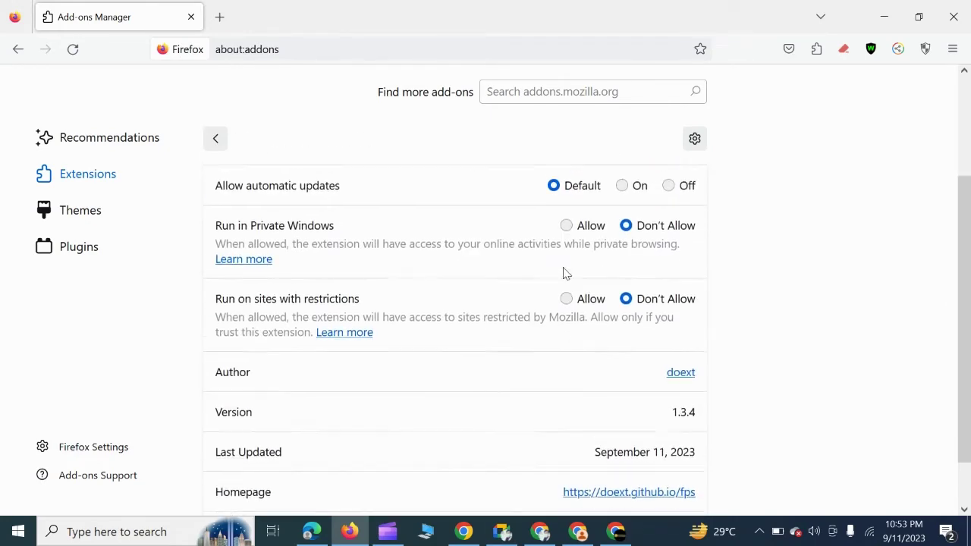
click(566, 369)
scroll(578, 335, down, 2)
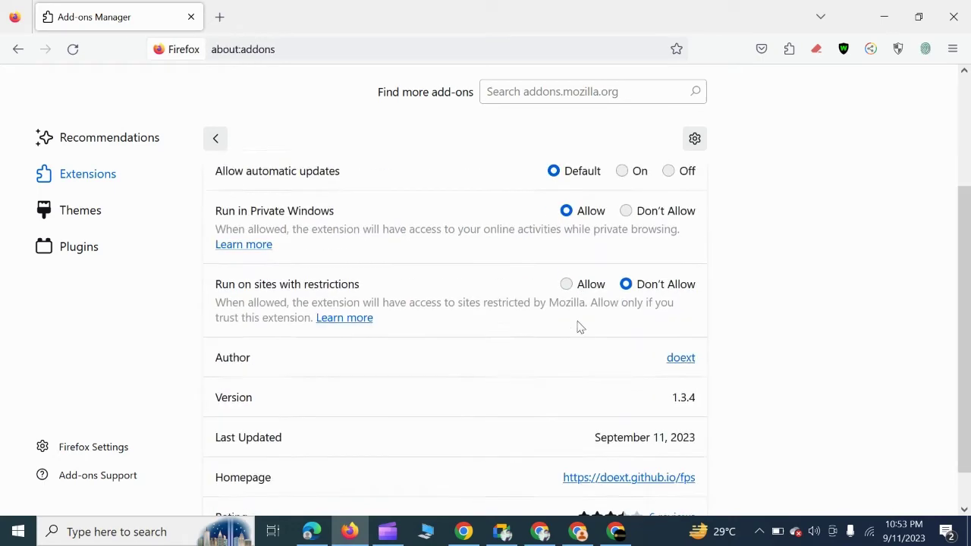
scroll(303, 251, up, 2)
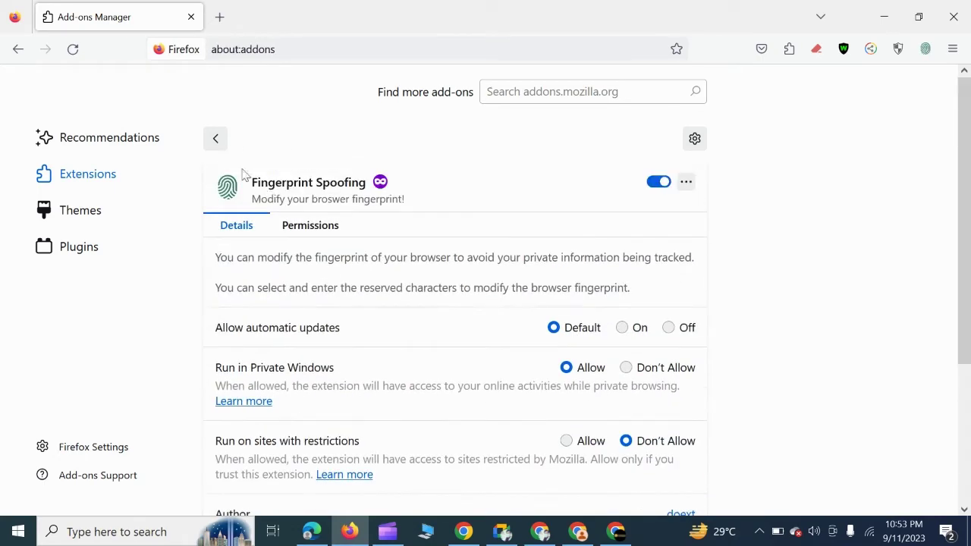
click(216, 140)
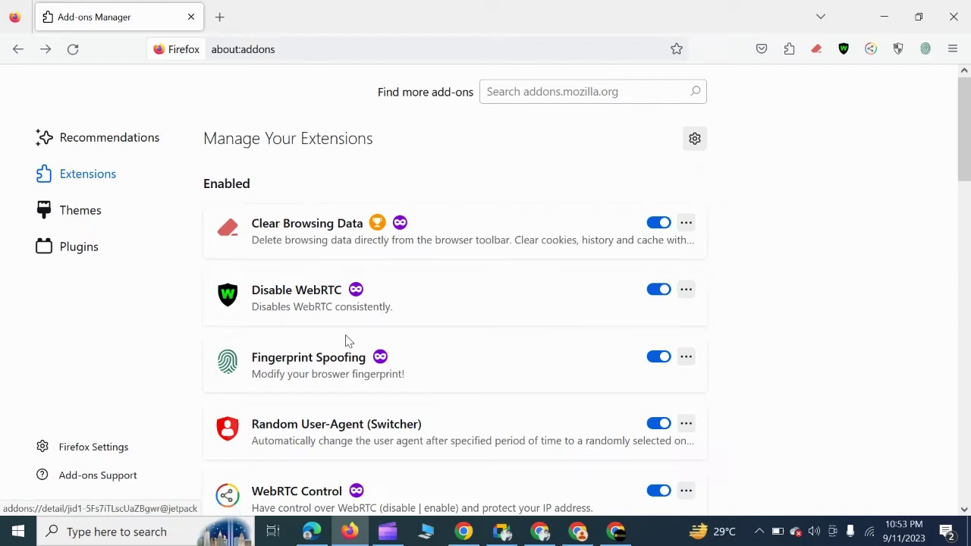
Allow the Random User-Agent (Switcher) extension to run in private windows and return to the extensions list.
scroll(379, 362, down, 1)
click(384, 368)
scroll(479, 321, down, 5)
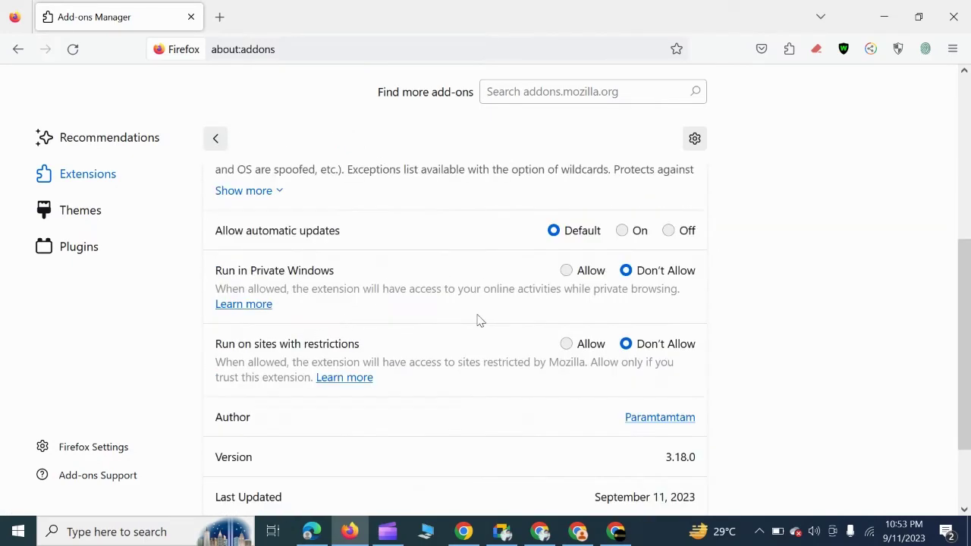
scroll(569, 328, up, 2)
click(567, 327)
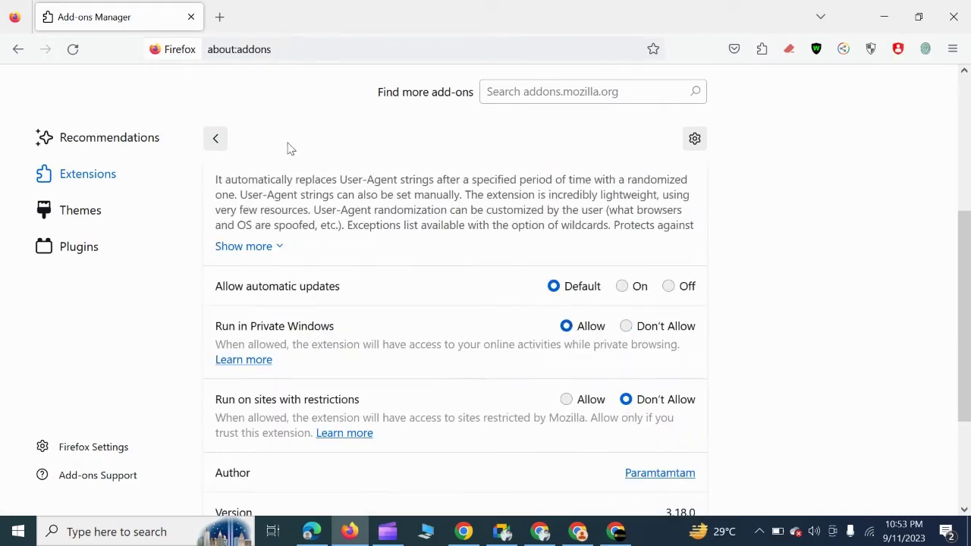
click(216, 139)
Check the private window setting of the WebRTC Control extension and return to the extensions list.
scroll(417, 341, down, 1)
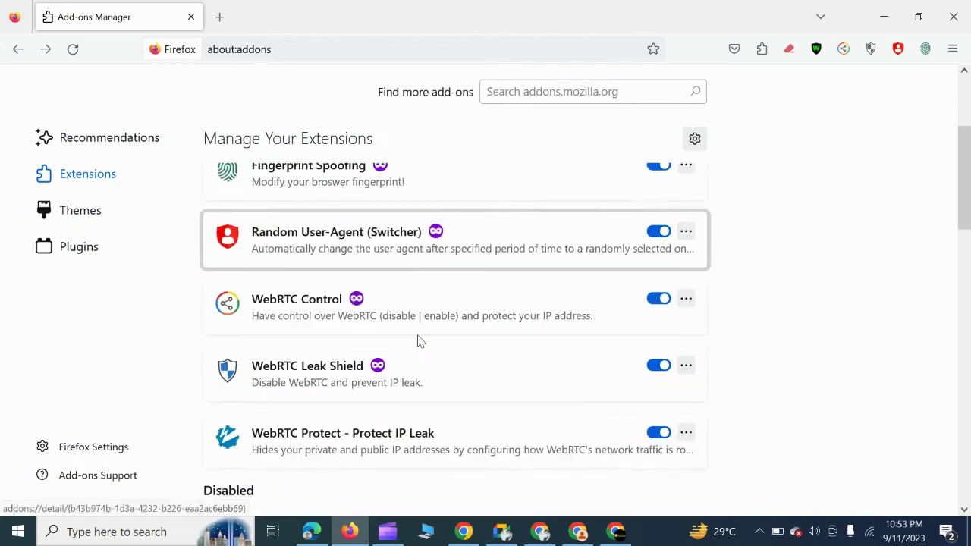
scroll(425, 334, down, 1)
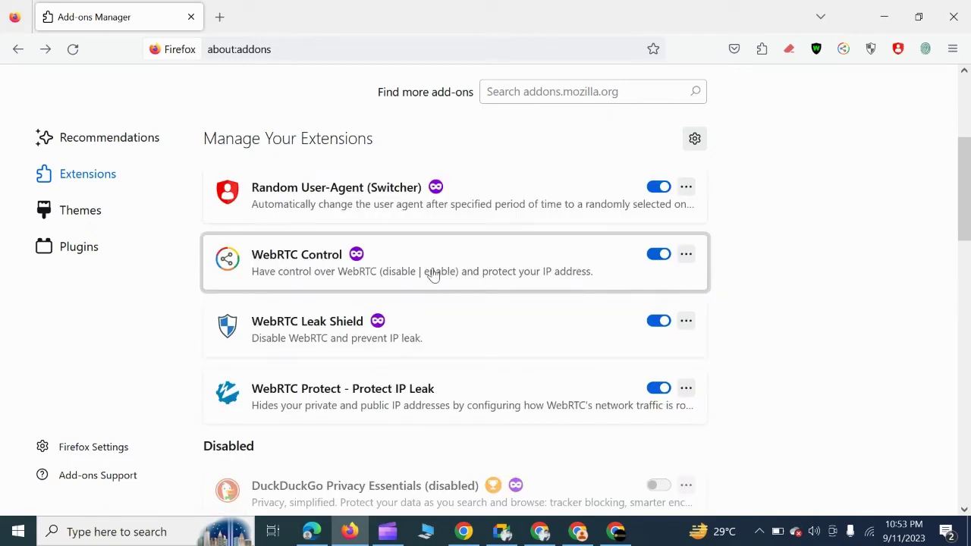
click(433, 273)
scroll(614, 387, down, 3)
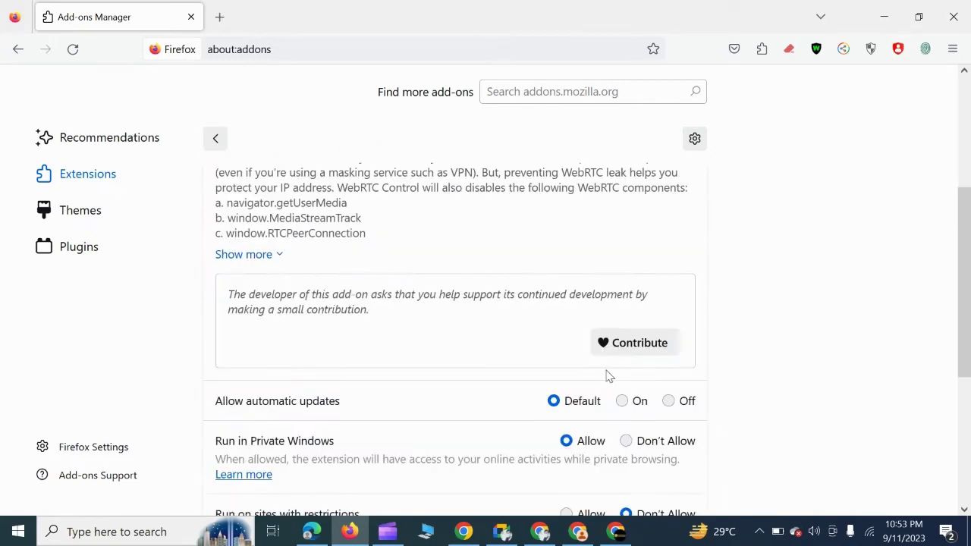
scroll(579, 452, down, 3)
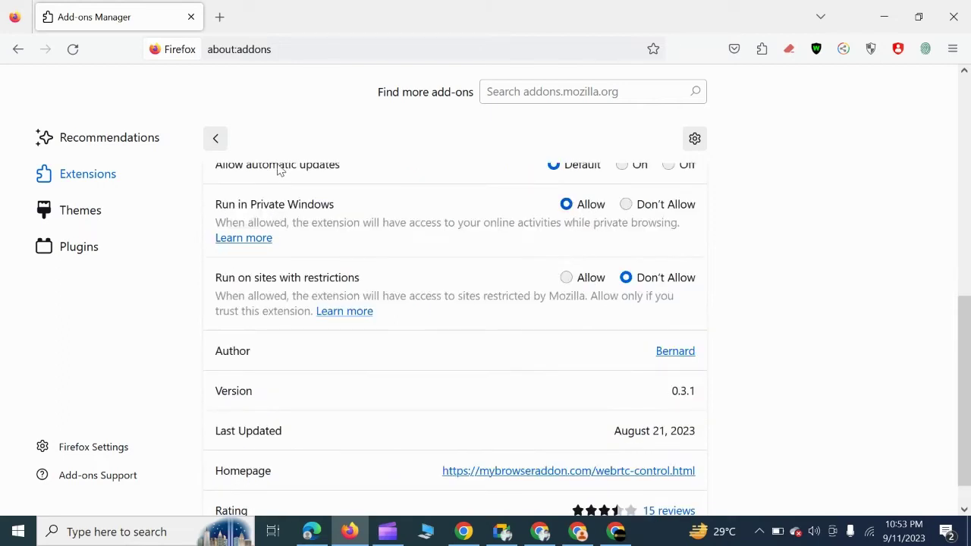
click(214, 137)
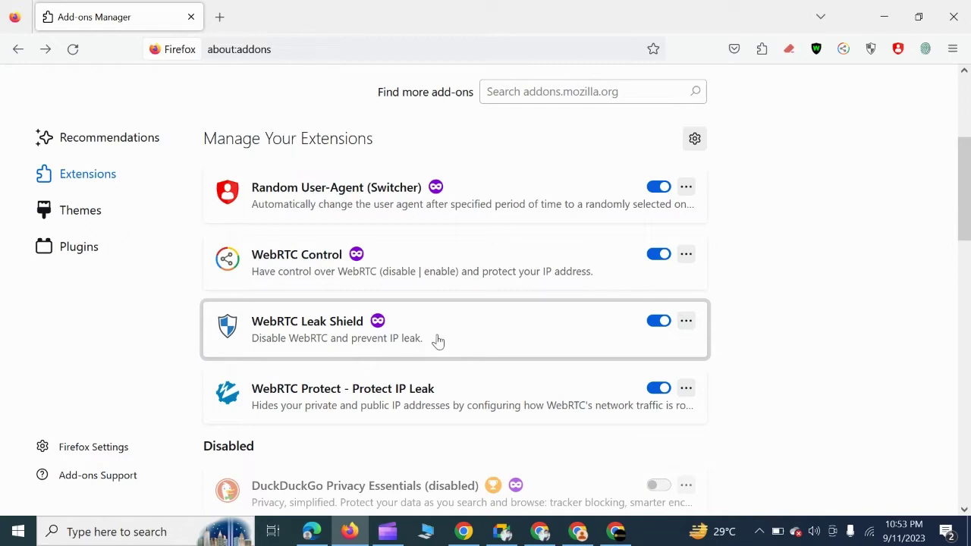
Check the private window setting of the WebRTC Leak Shield extension and return to the extensions list.
click(387, 346)
scroll(531, 333, down, 2)
scroll(561, 308, up, 2)
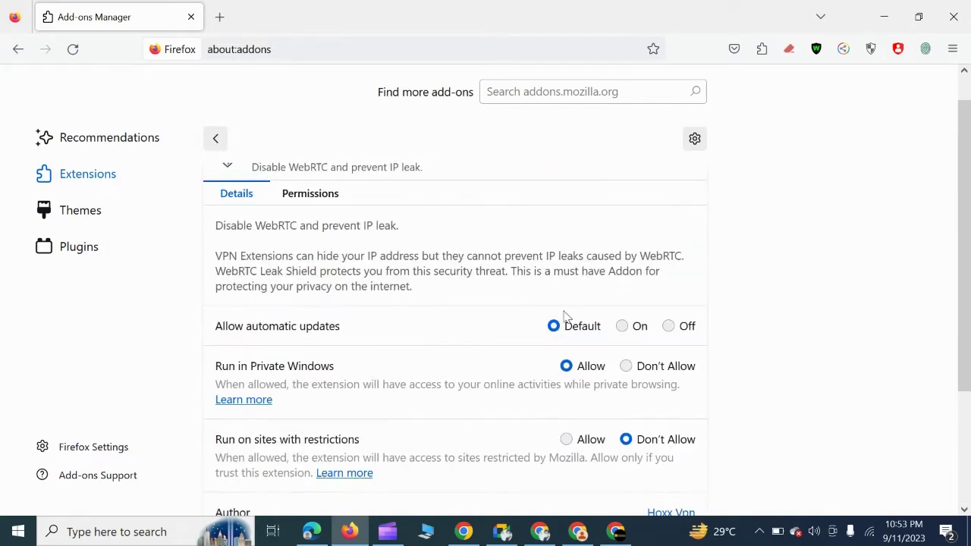
click(216, 140)
scroll(399, 288, down, 1)
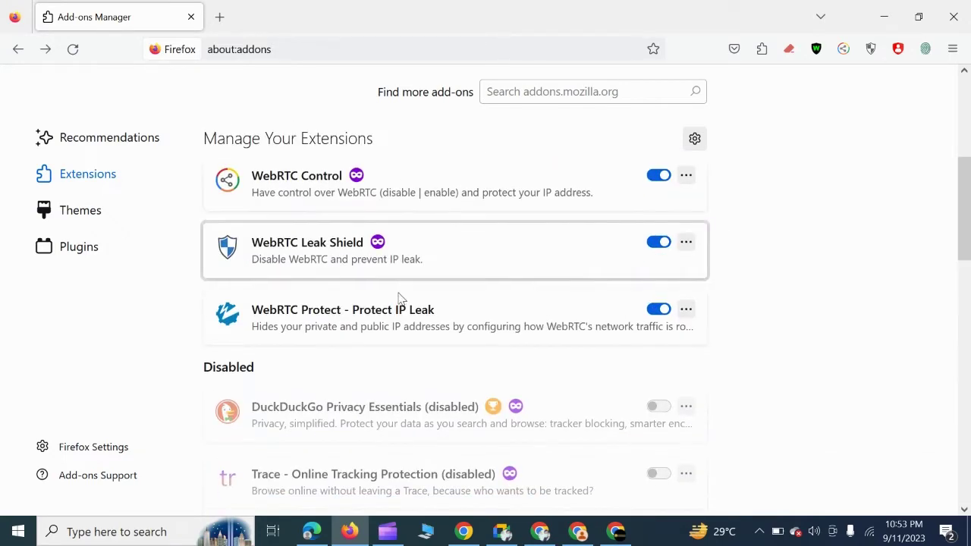
Allow the WebRTC Protect - Protect IP Leak extension to run in private windows and return to the extensions list.
click(414, 308)
scroll(524, 326, down, 4)
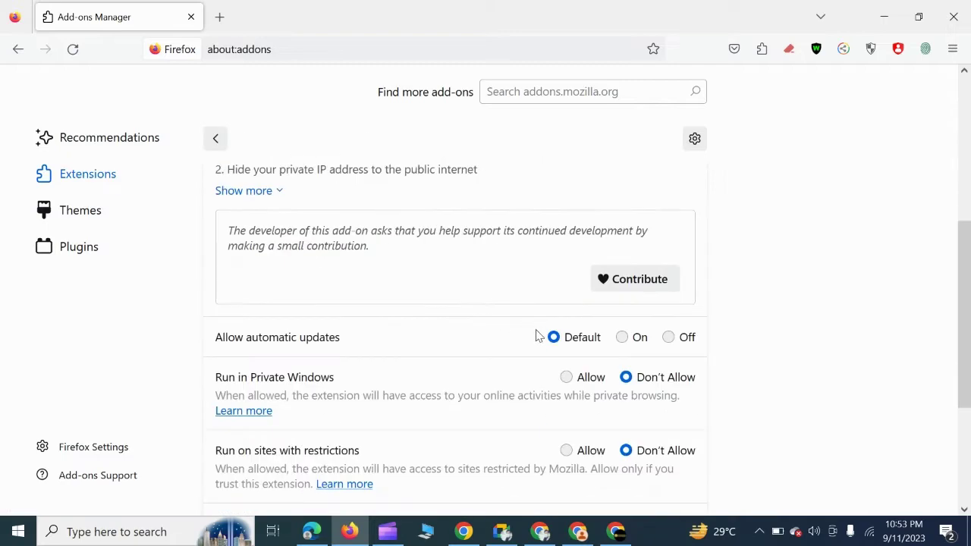
scroll(169, 183, up, 4)
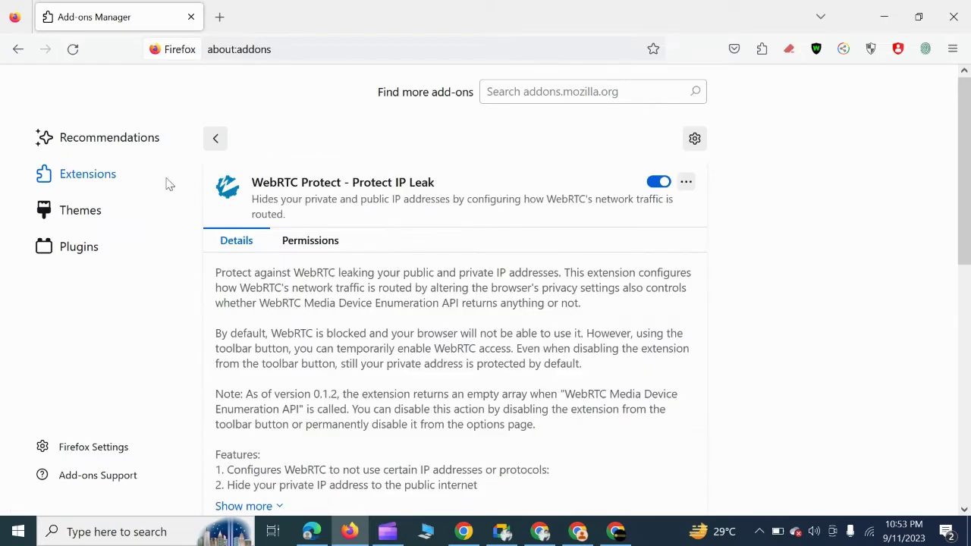
scroll(467, 308, down, 4)
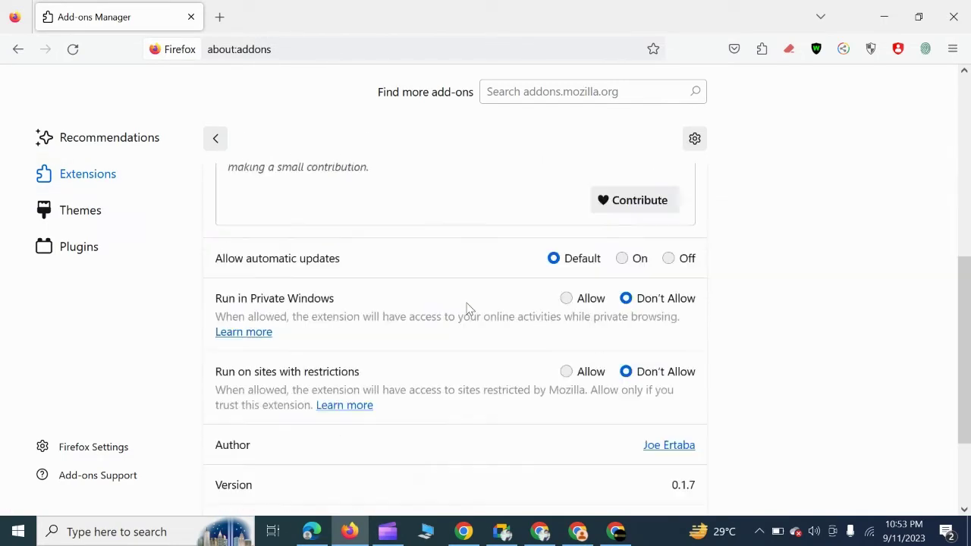
click(568, 301)
scroll(443, 295, down, 3)
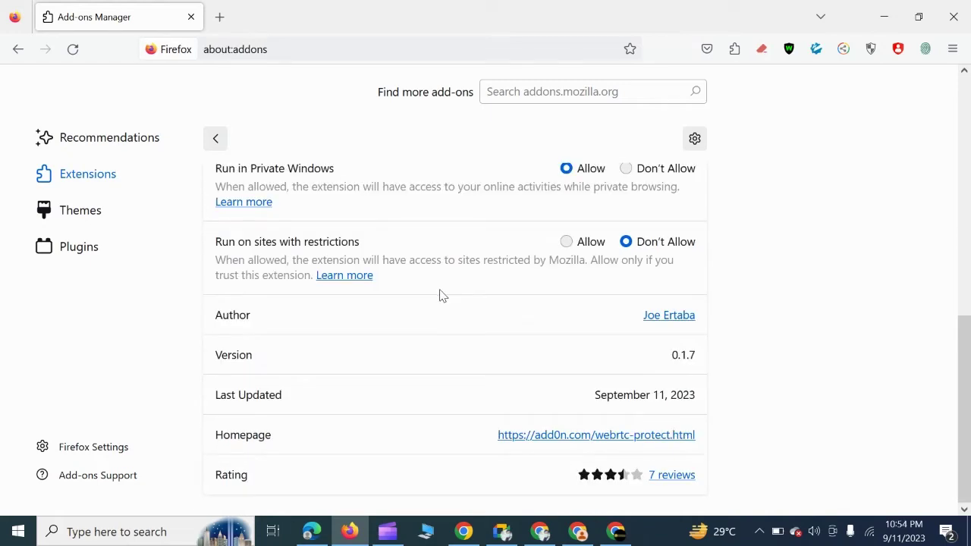
scroll(443, 295, up, 6)
click(216, 138)
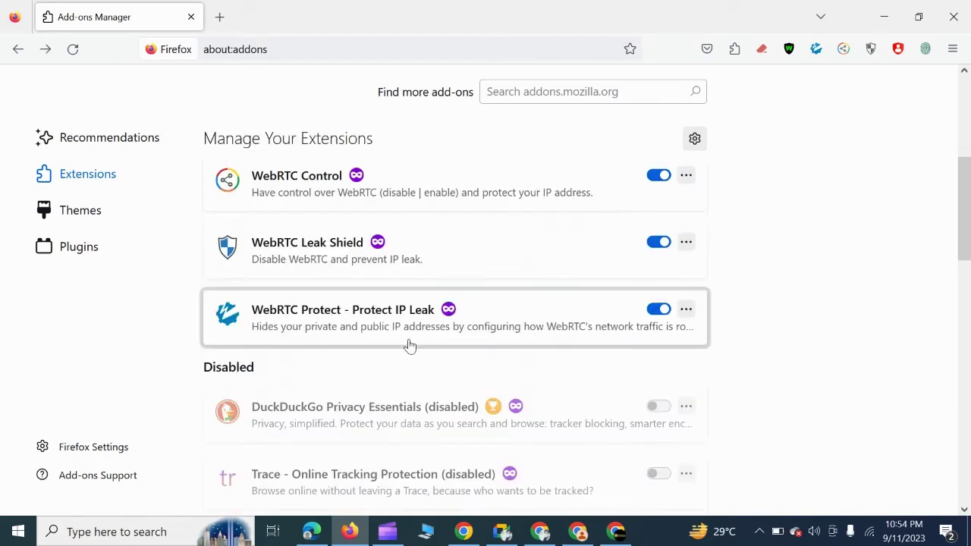
Review the enabled and disabled extensions, checking which ones are allowed in private windows.
scroll(409, 346, down, 2)
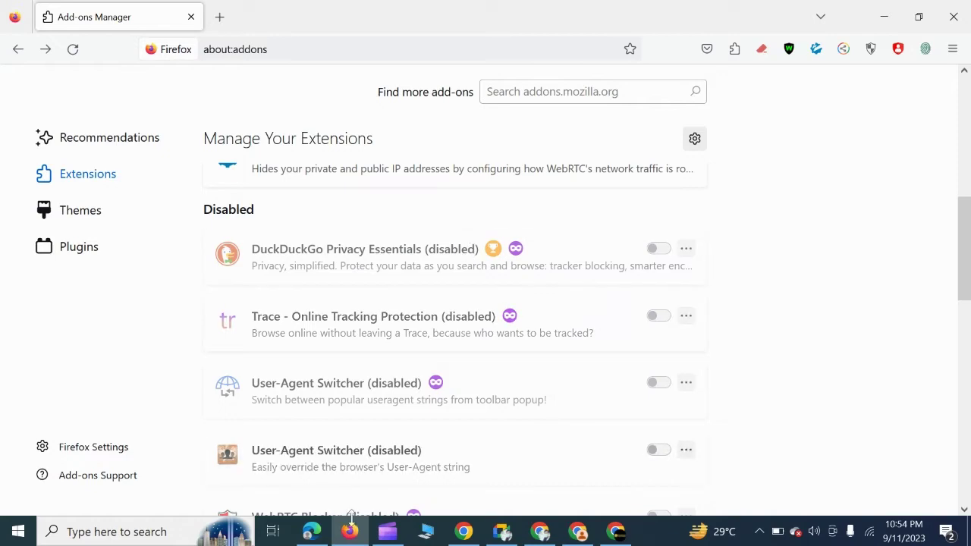
scroll(440, 216, up, 5)
scroll(393, 302, down, 4)
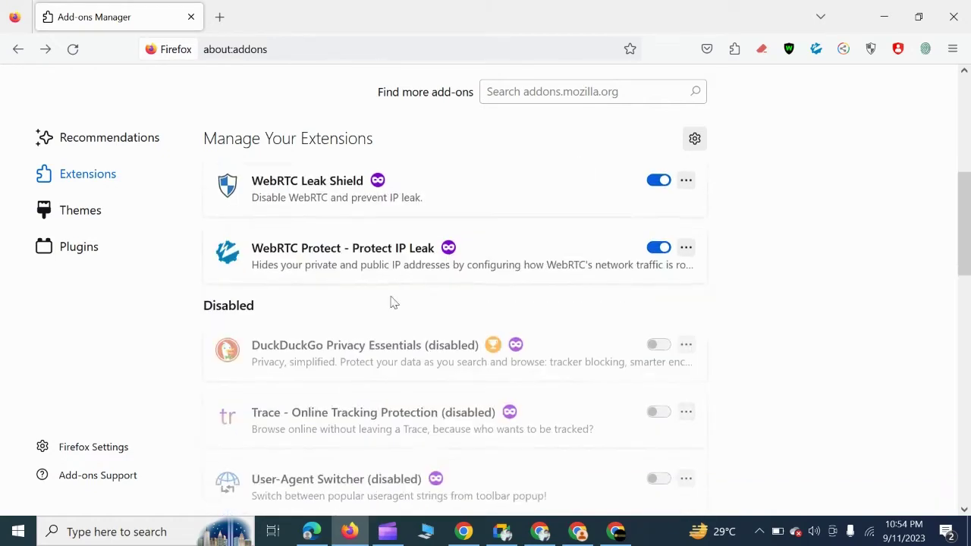
scroll(394, 302, down, 1)
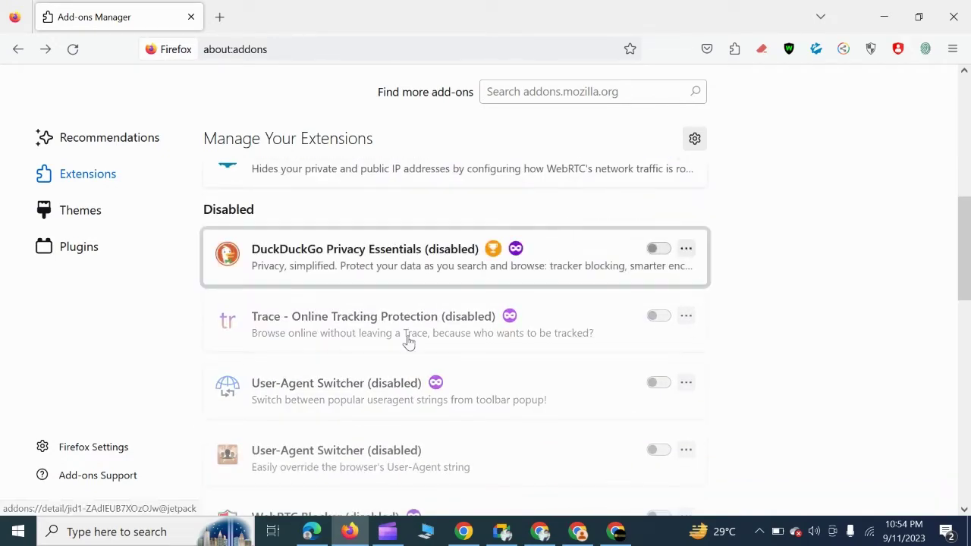
scroll(373, 311, down, 1)
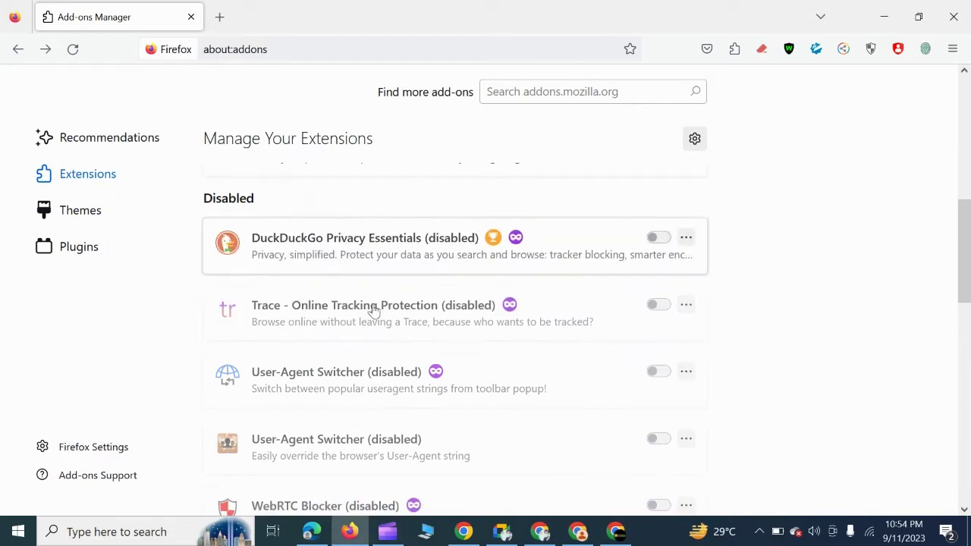
scroll(374, 311, down, 10)
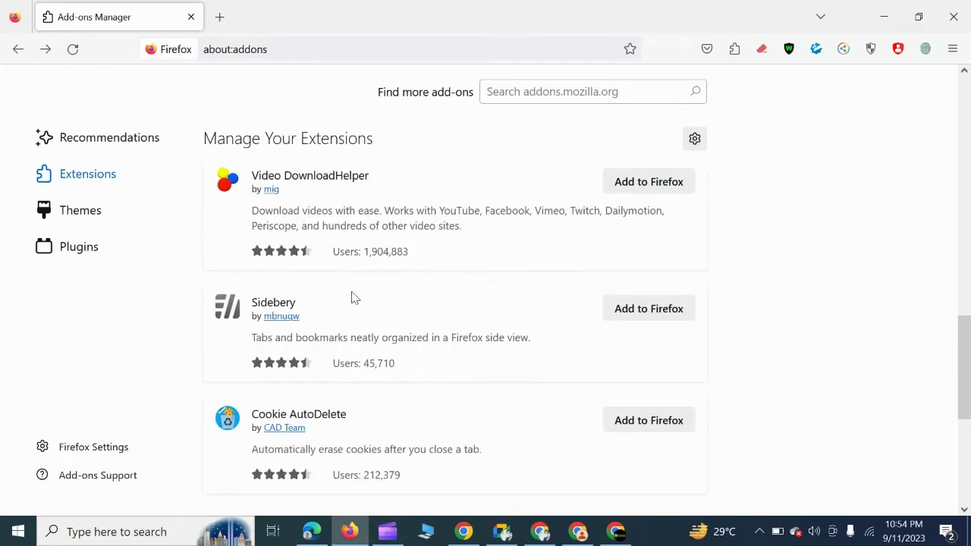
scroll(360, 288, up, 8)
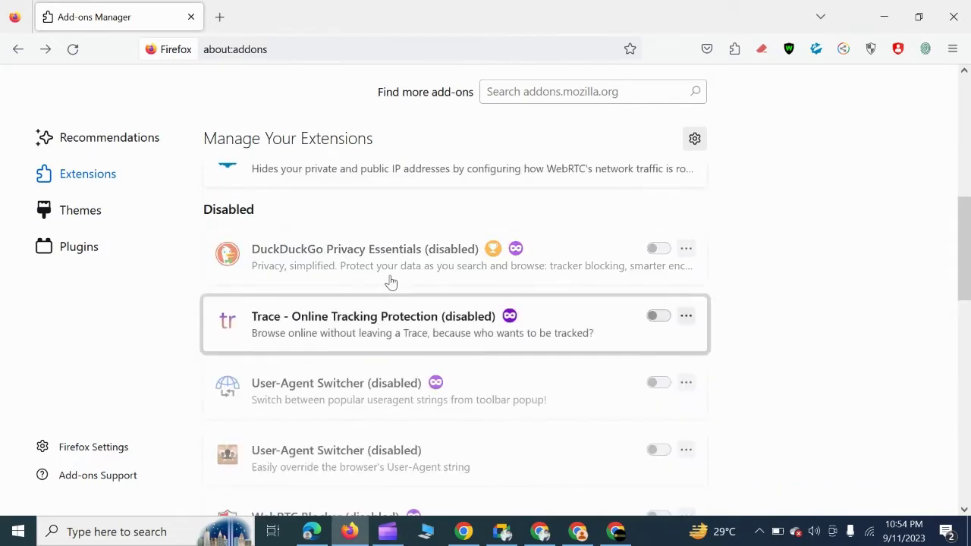
scroll(379, 296, up, 5)
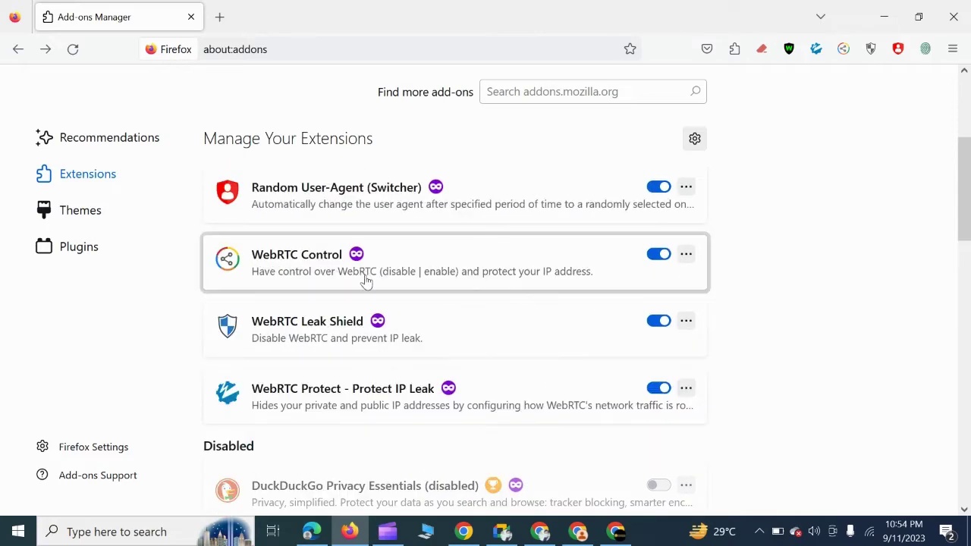
scroll(370, 236, up, 2)
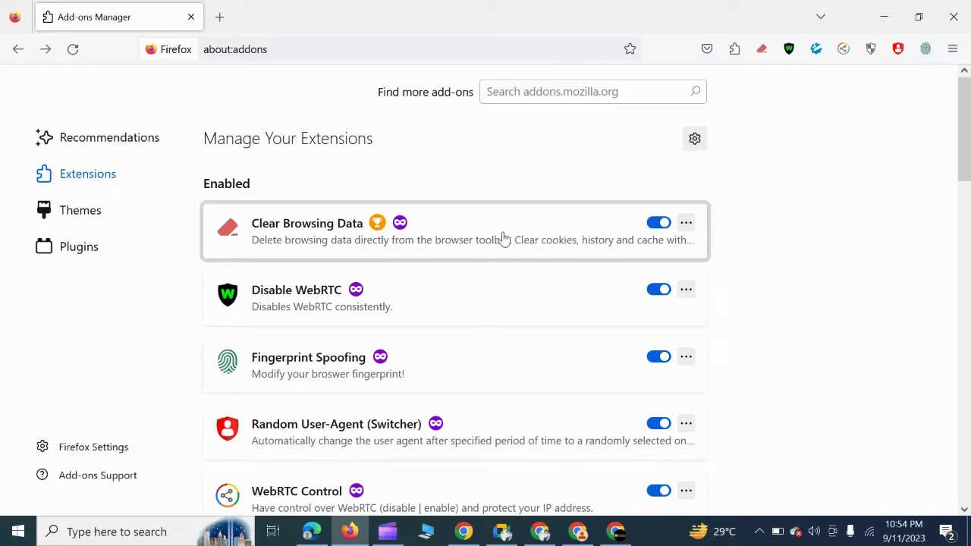
scroll(449, 383, down, 2)
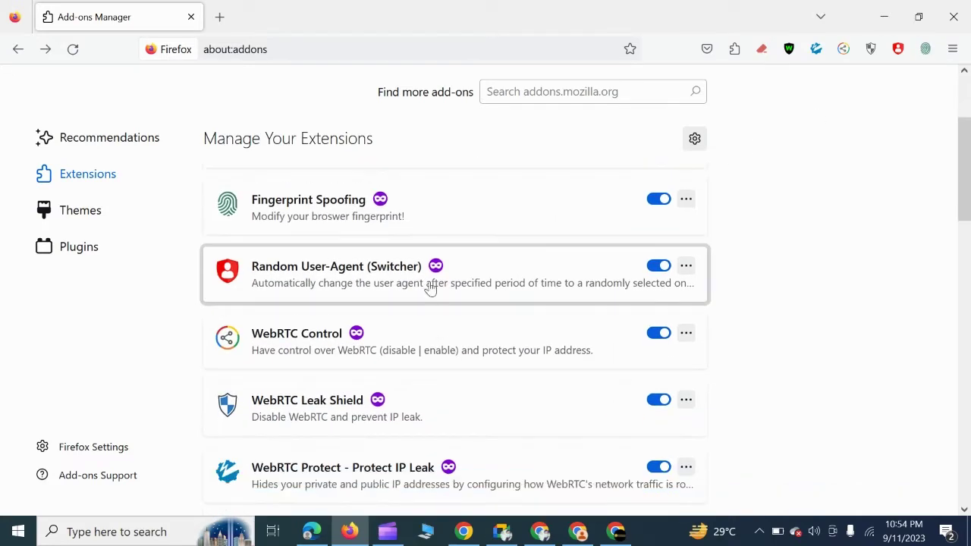
scroll(445, 369, down, 2)
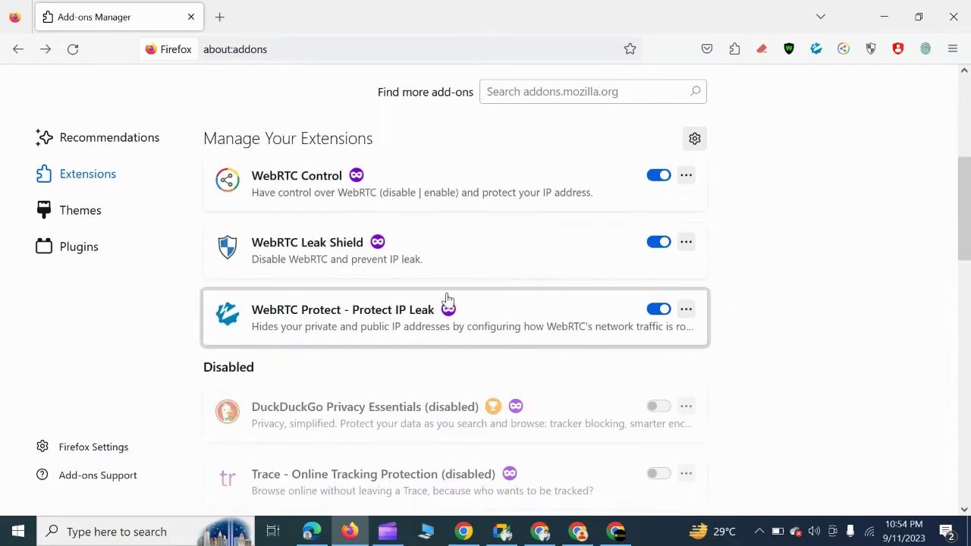
Look through the installed themes and plugins, and return to the extensions list.
click(129, 212)
click(83, 247)
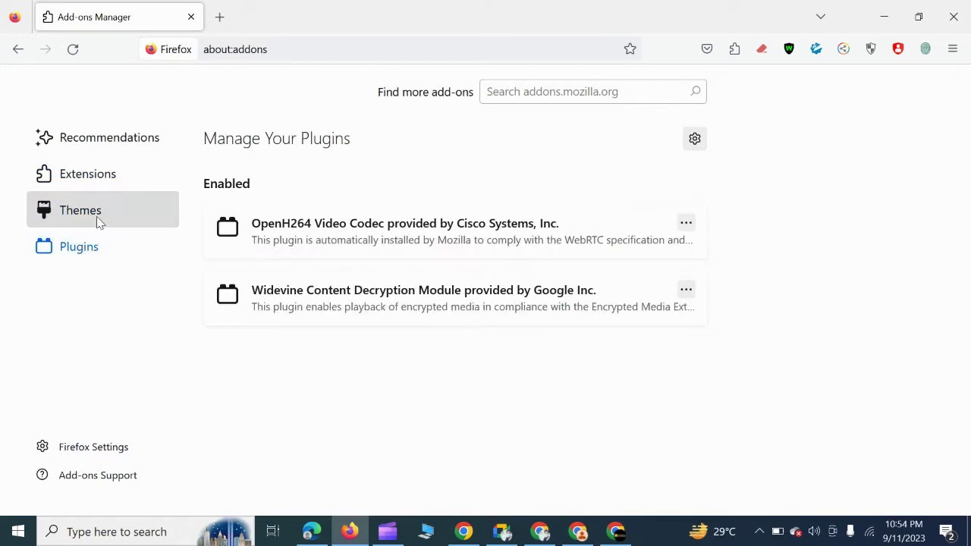
click(97, 216)
click(102, 248)
click(100, 222)
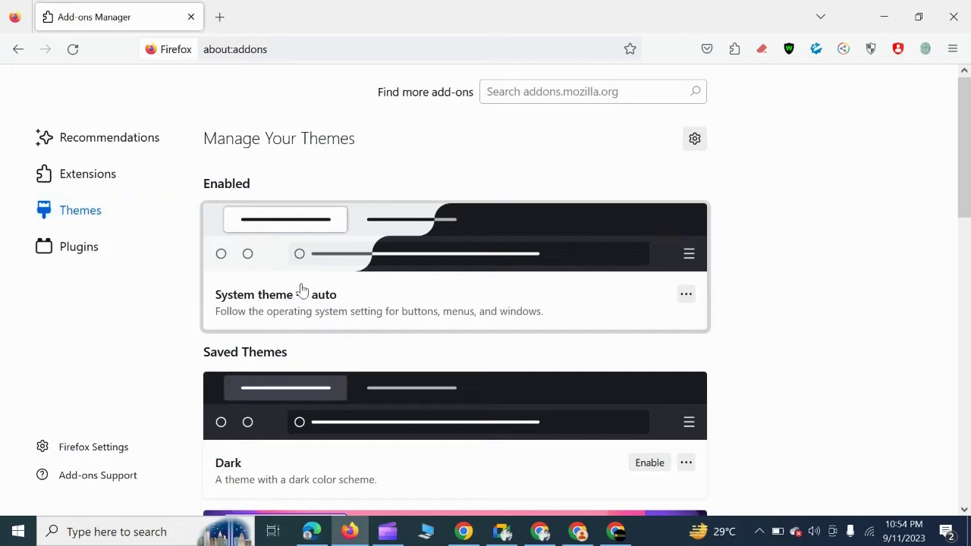
click(106, 173)
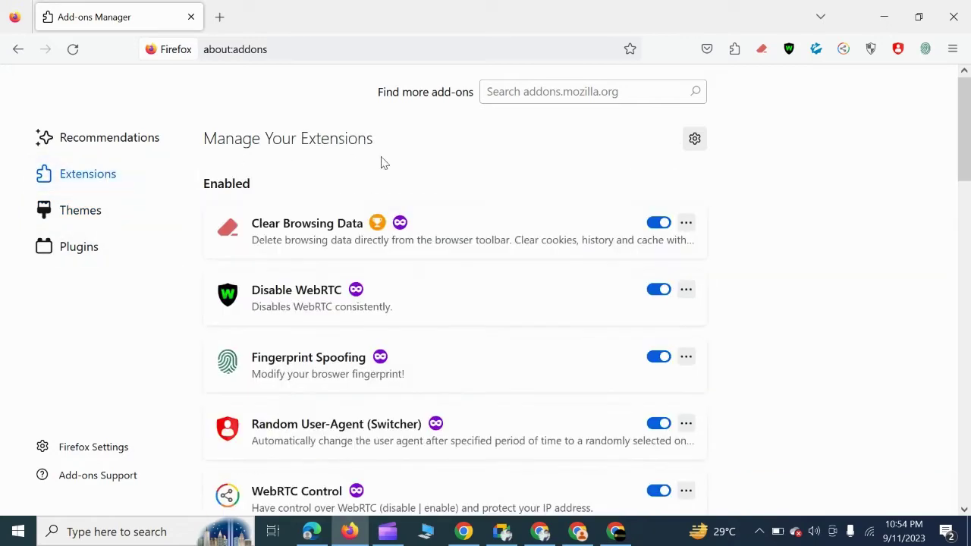
scroll(389, 220, down, 4)
scroll(399, 255, up, 4)
Open a new tab and close the Add-ons Manager tab.
click(218, 16)
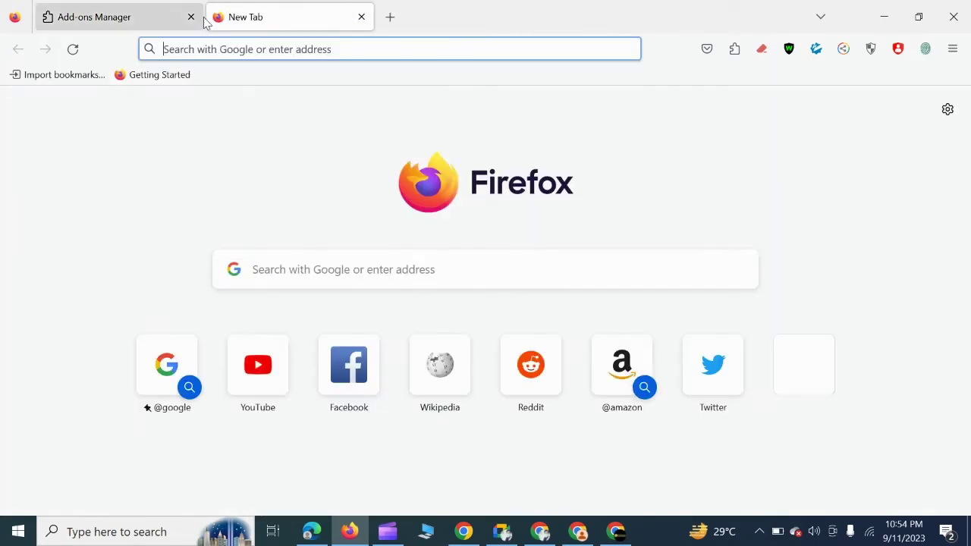
click(191, 17)
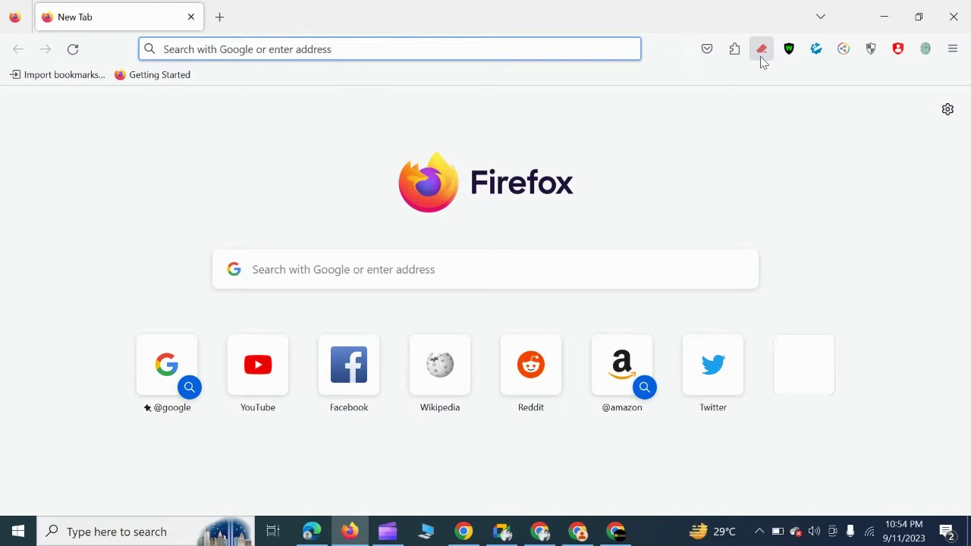
Set the Clear Browsing Data extension's Close tabs option to All tabs and close its options page.
right_click(759, 56)
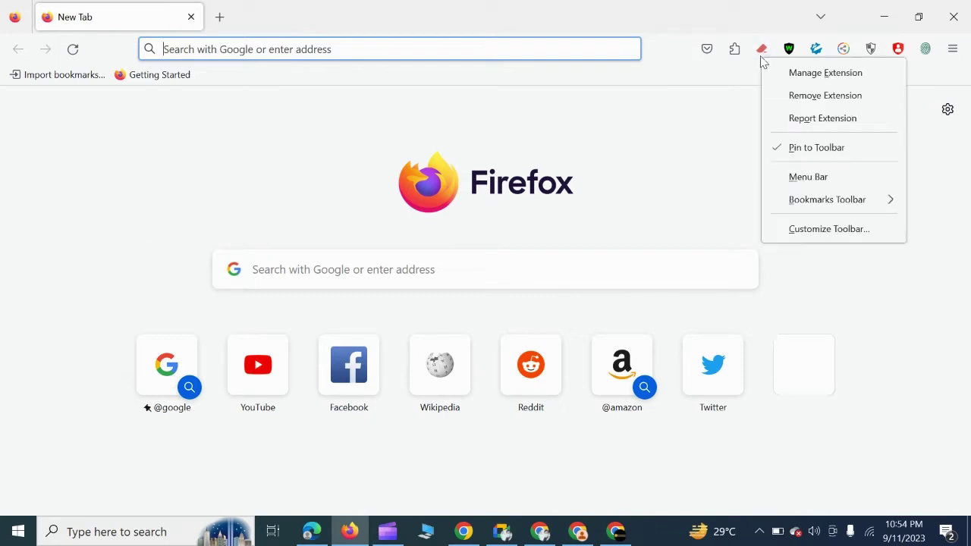
click(742, 92)
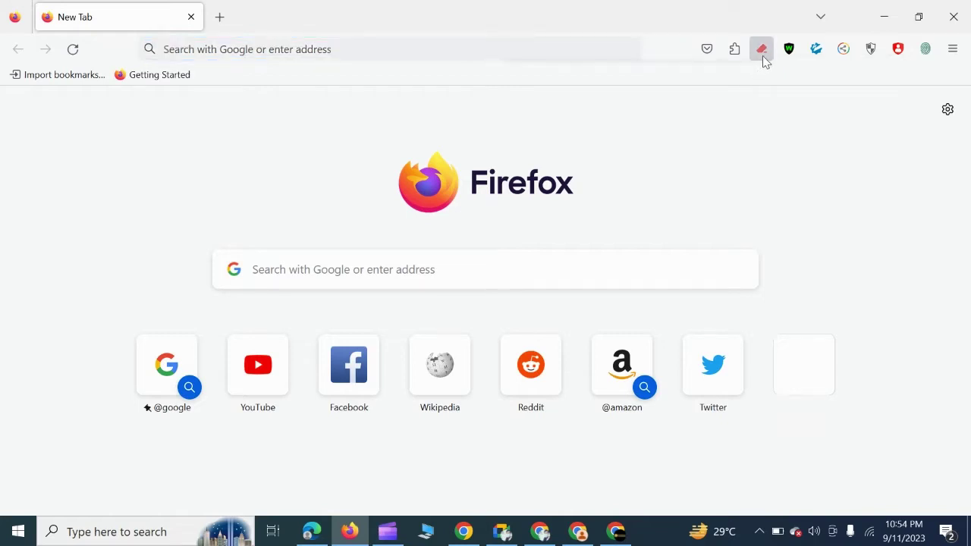
click(762, 56)
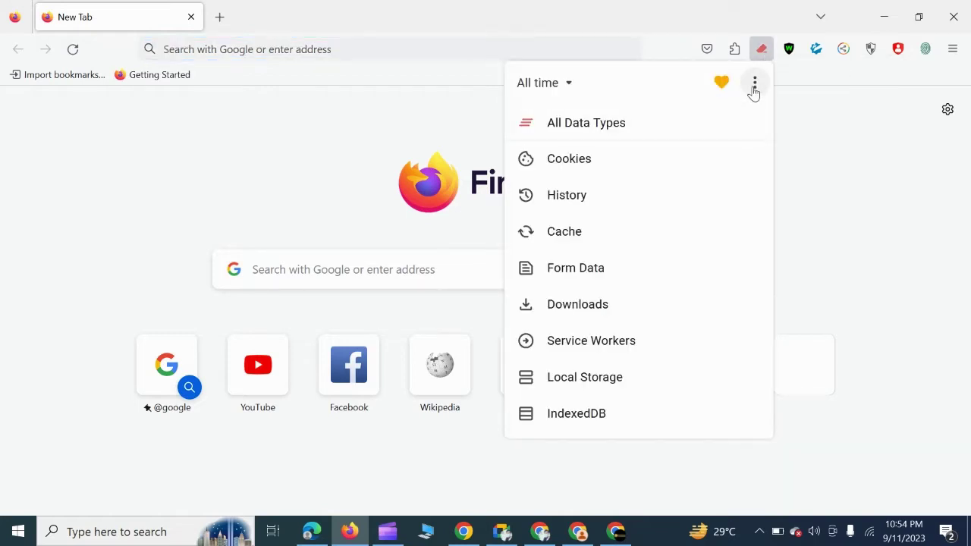
click(754, 87)
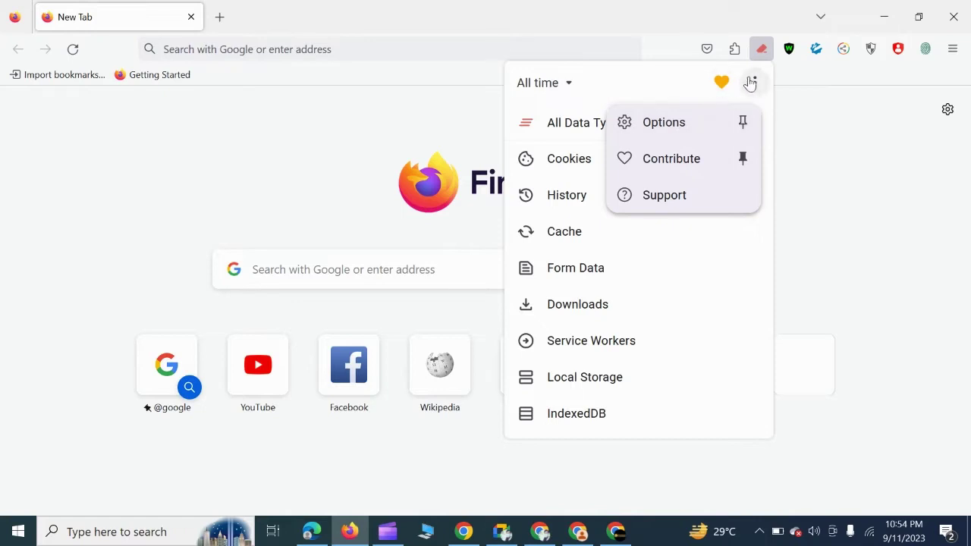
click(684, 124)
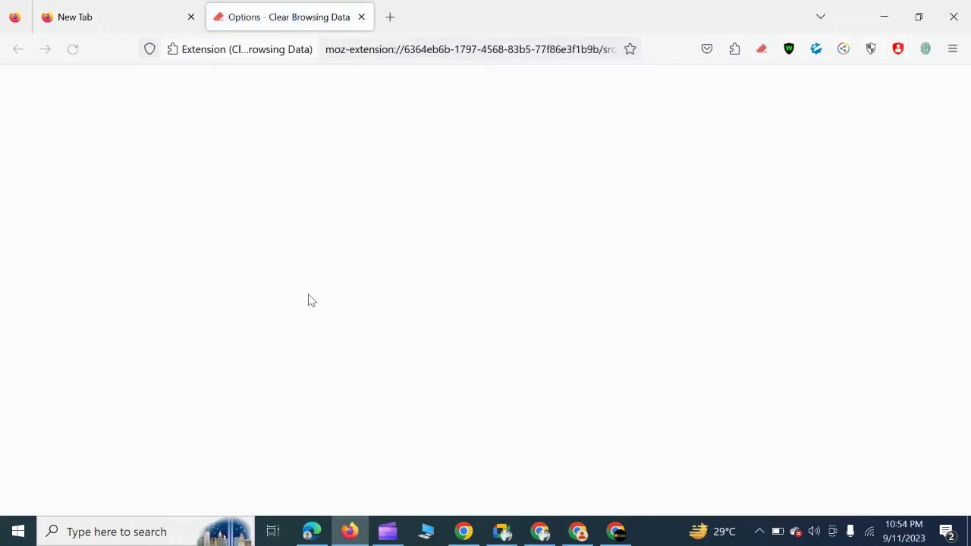
click(516, 149)
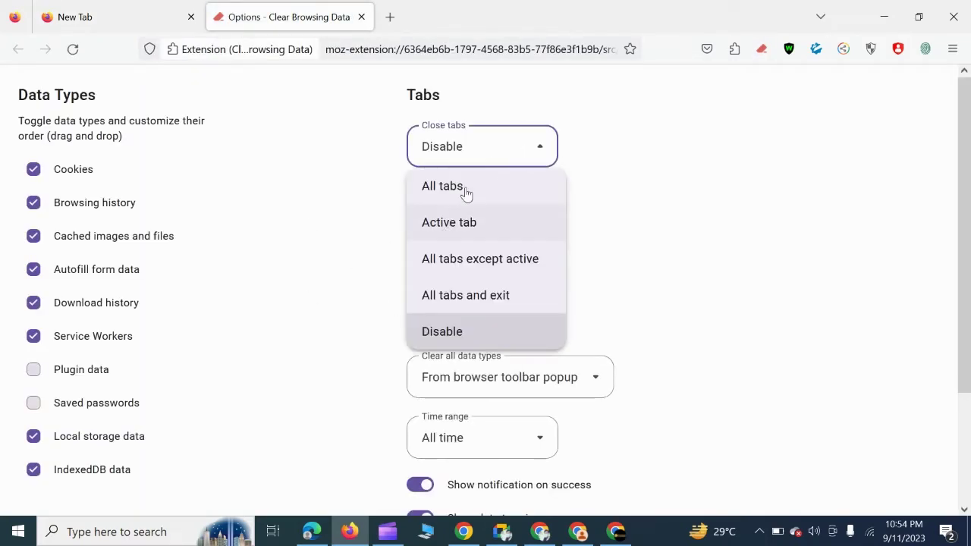
click(464, 188)
click(361, 17)
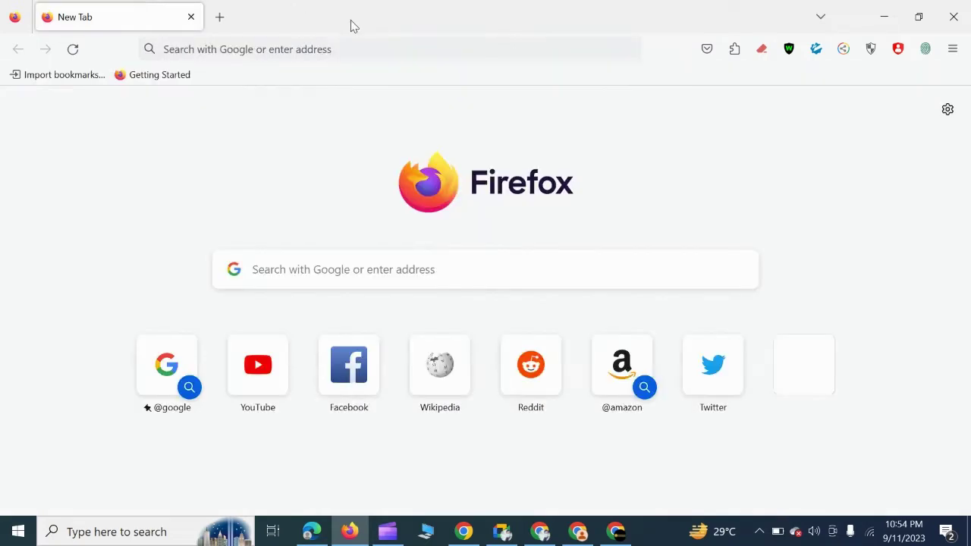
In the Random User-Agent generator settings, enable Edge on Windows and Mac, plus Chrome on Windows, Mac and Linux.
click(900, 51)
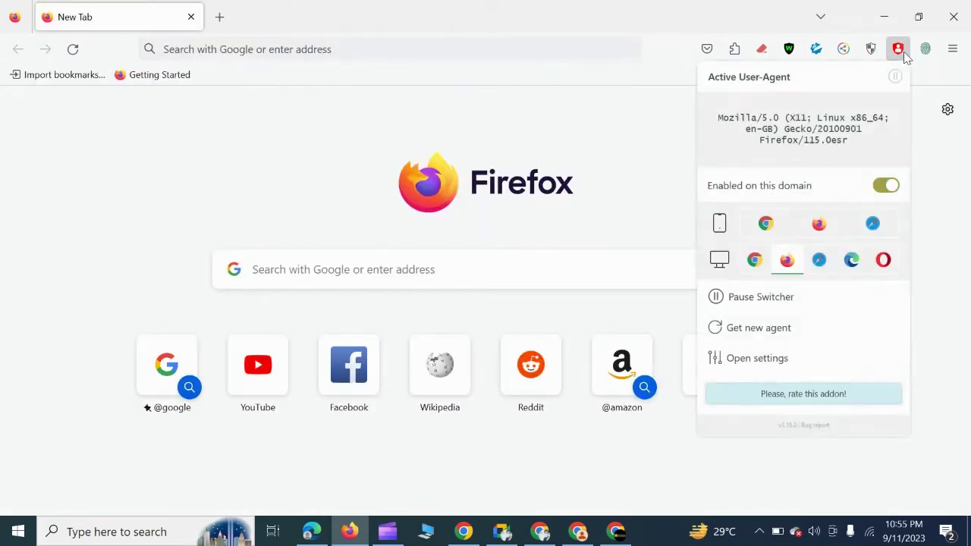
click(767, 359)
click(158, 195)
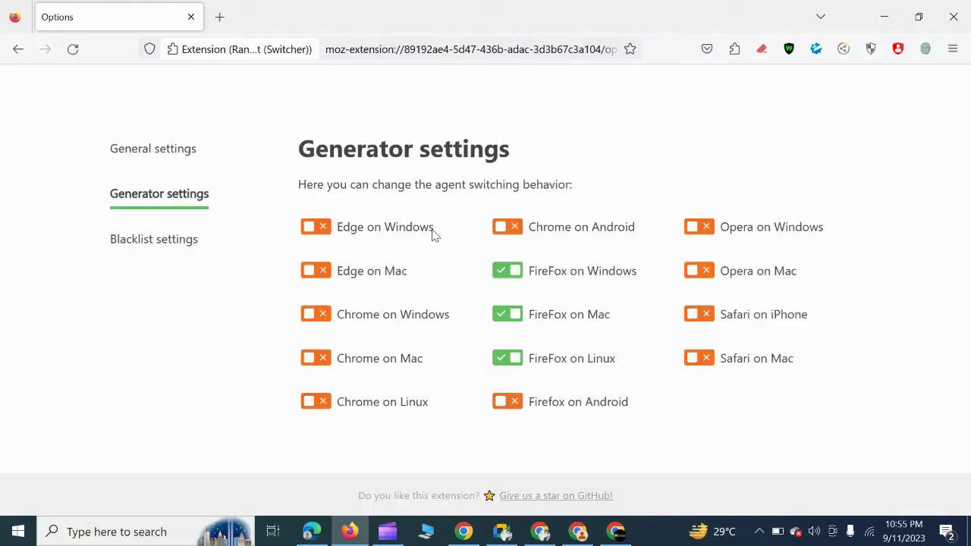
click(361, 230)
click(360, 272)
click(360, 324)
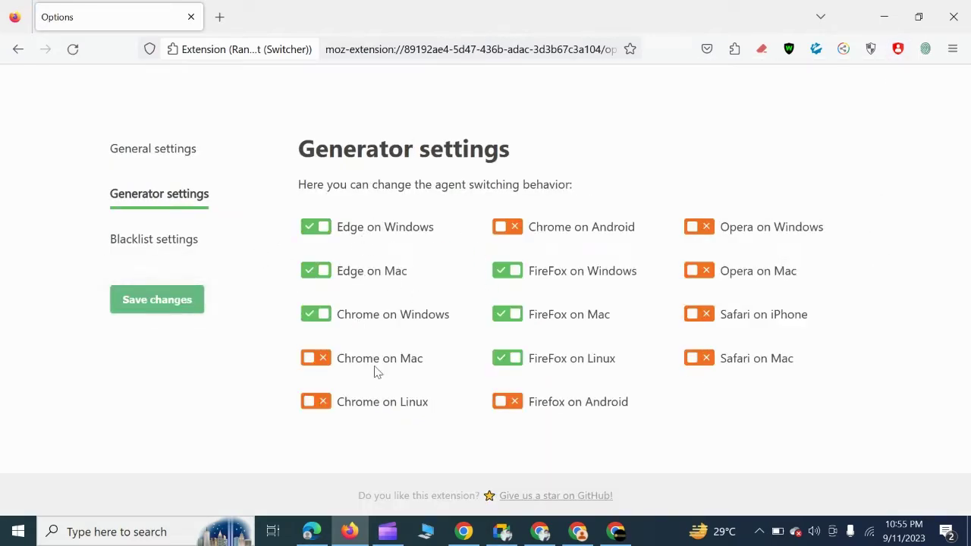
click(374, 361)
click(377, 402)
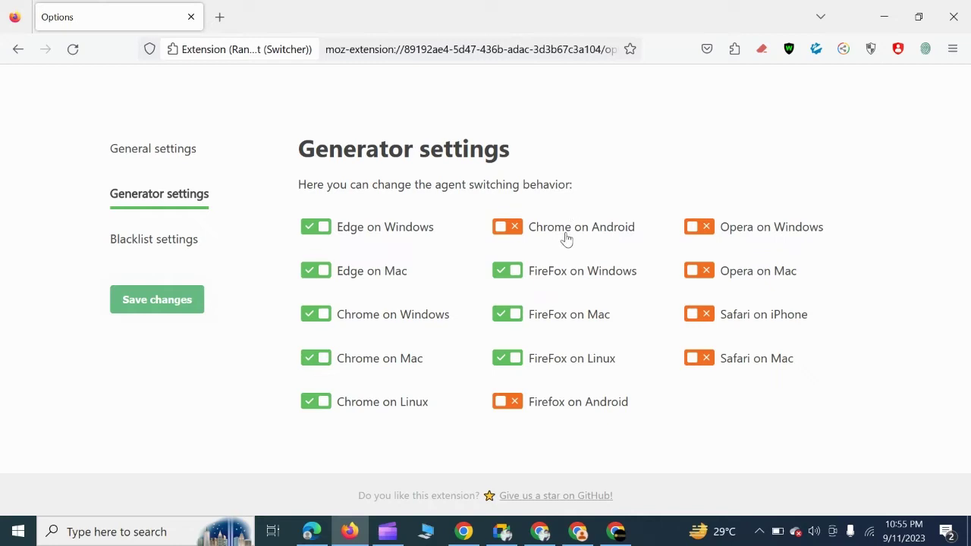
Enable Opera on Windows, Opera on Mac and Safari on Mac, save the generator settings, and replace the options page with a new tab.
click(726, 228)
click(734, 275)
click(731, 361)
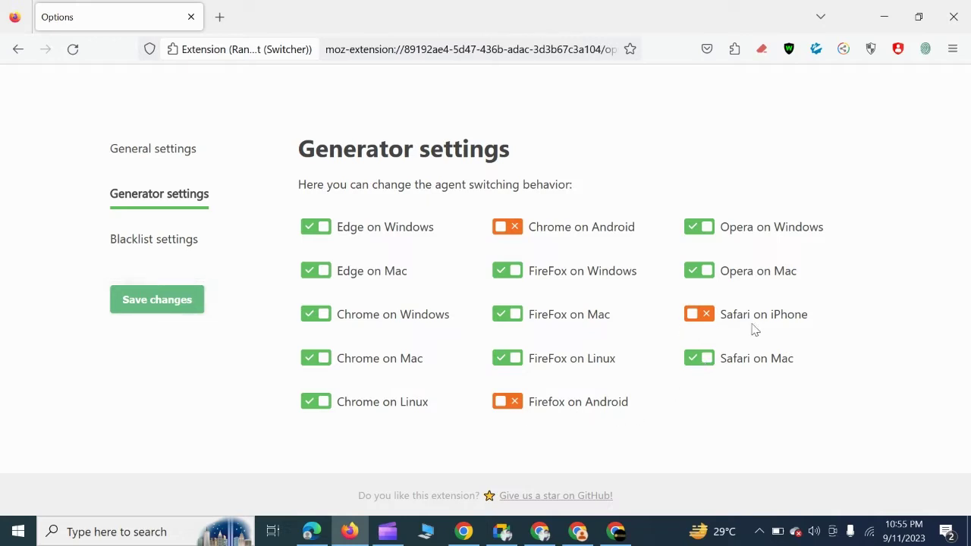
click(173, 299)
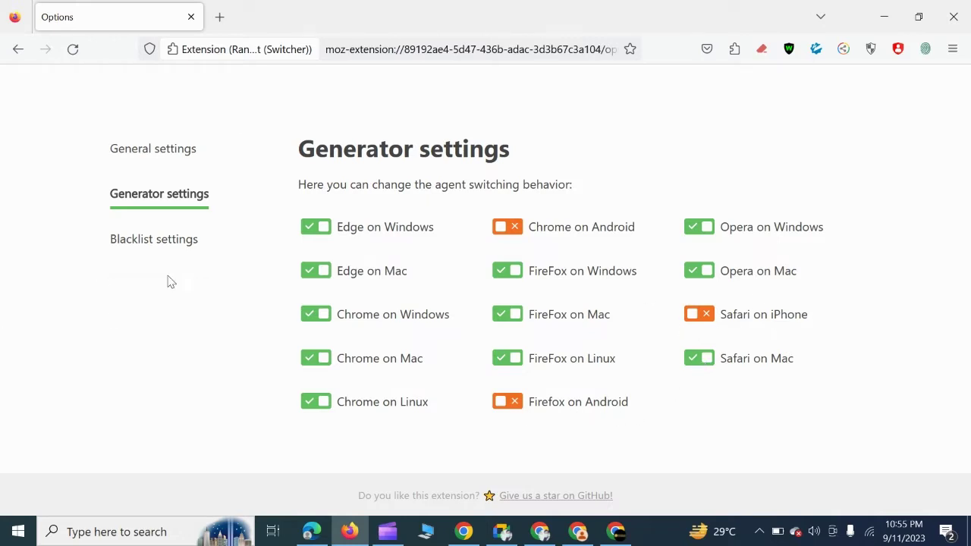
click(219, 16)
click(191, 17)
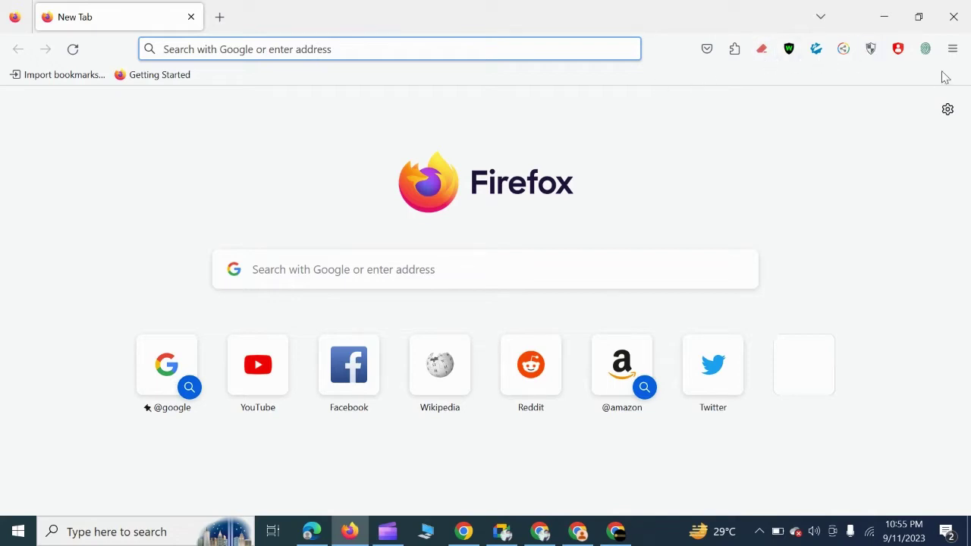
In the Fingerprint Spoofing extension, enable the webrtc, clientrects, timezone and random options and close its popup.
click(925, 49)
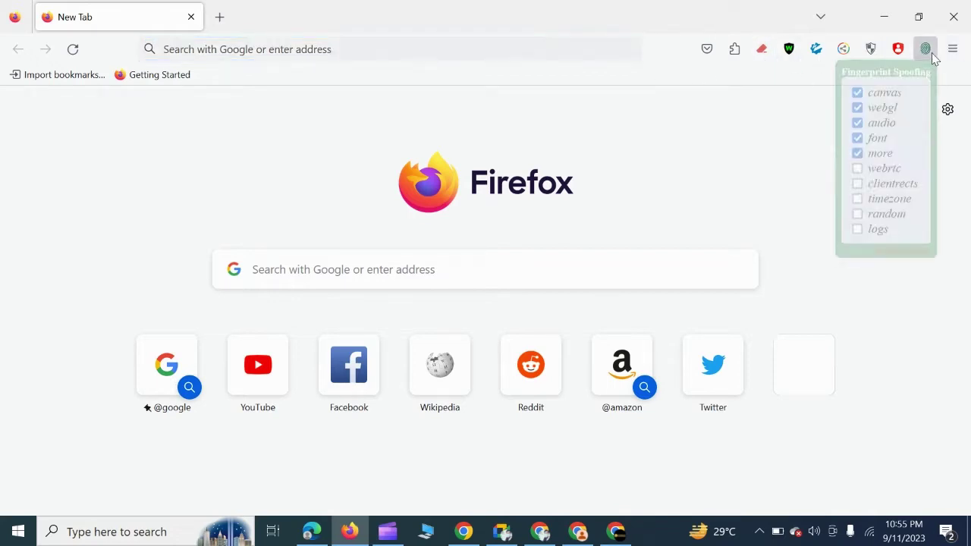
click(857, 170)
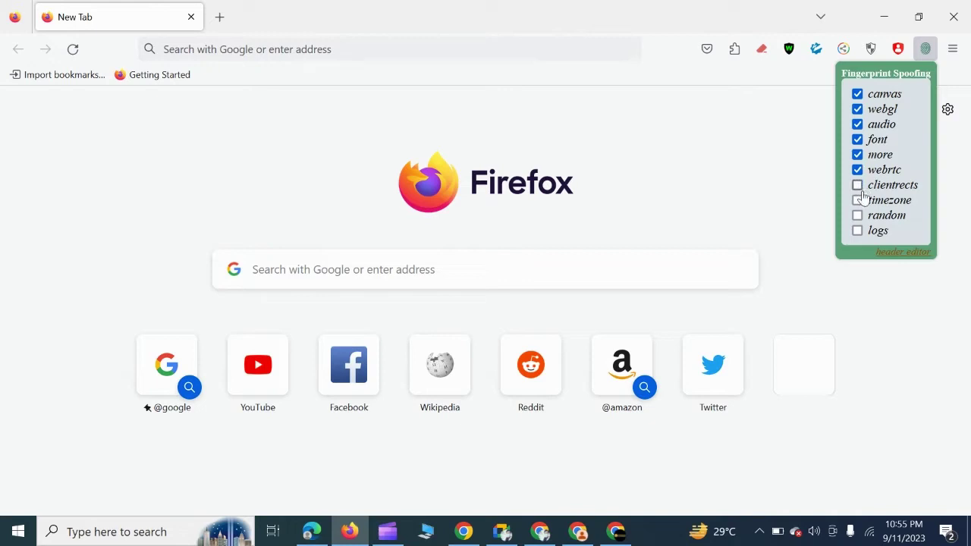
click(857, 185)
click(857, 200)
click(857, 215)
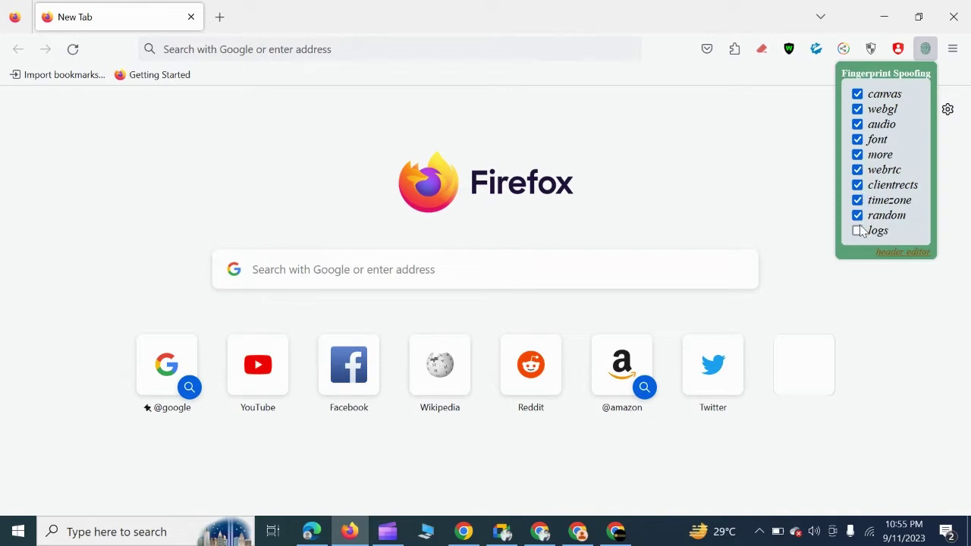
click(799, 190)
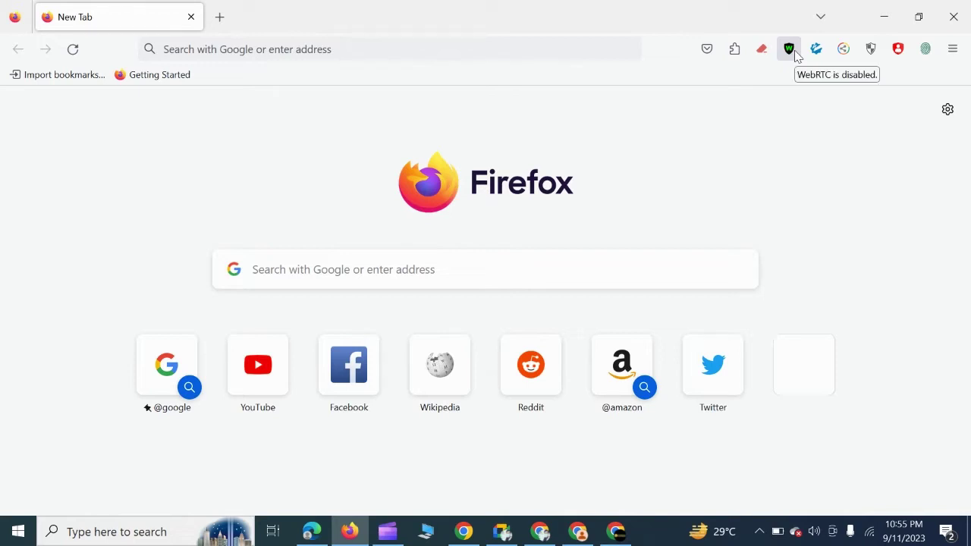
Switch the extension's WebRTC blocking off and back on.
click(792, 52)
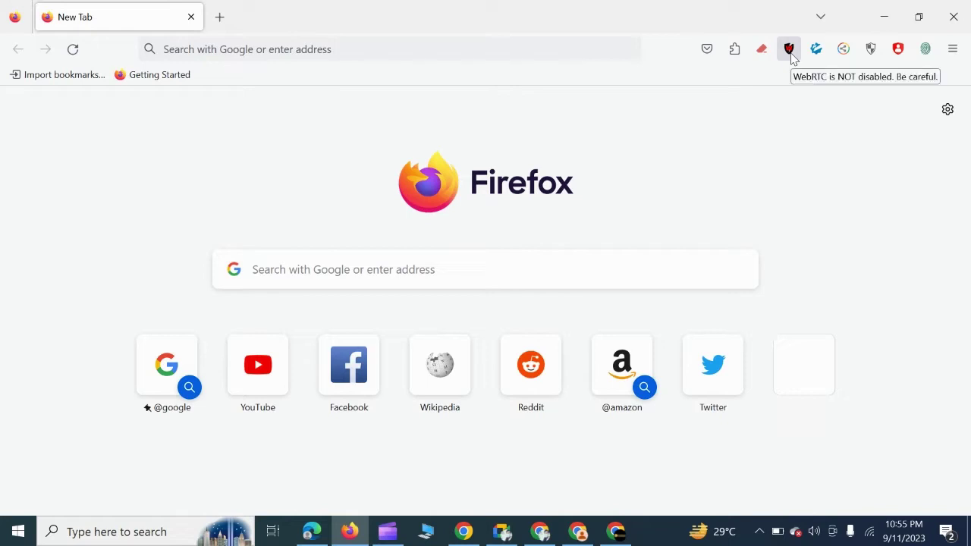
click(792, 54)
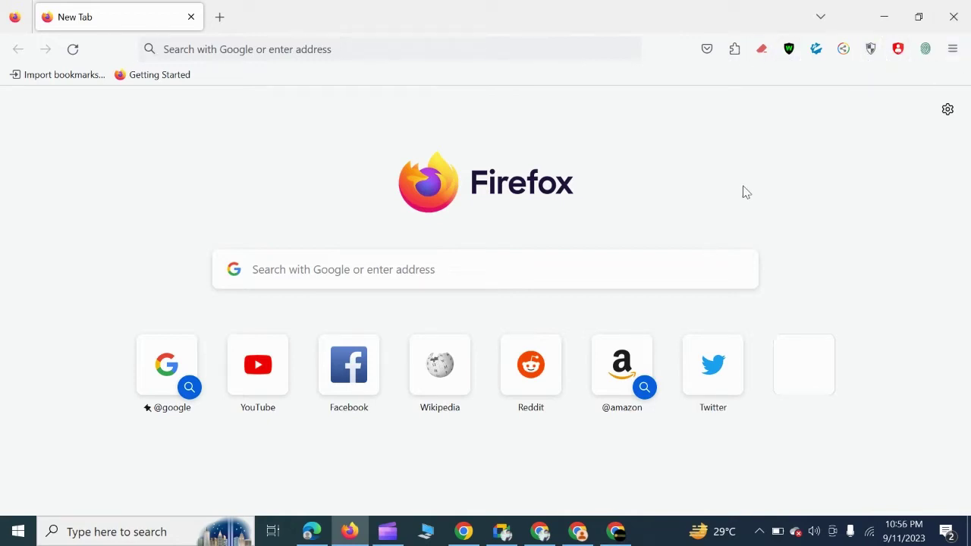
Clear all data types for all time with the Clear Browsing Data extension, choosing not to be asked again.
click(765, 52)
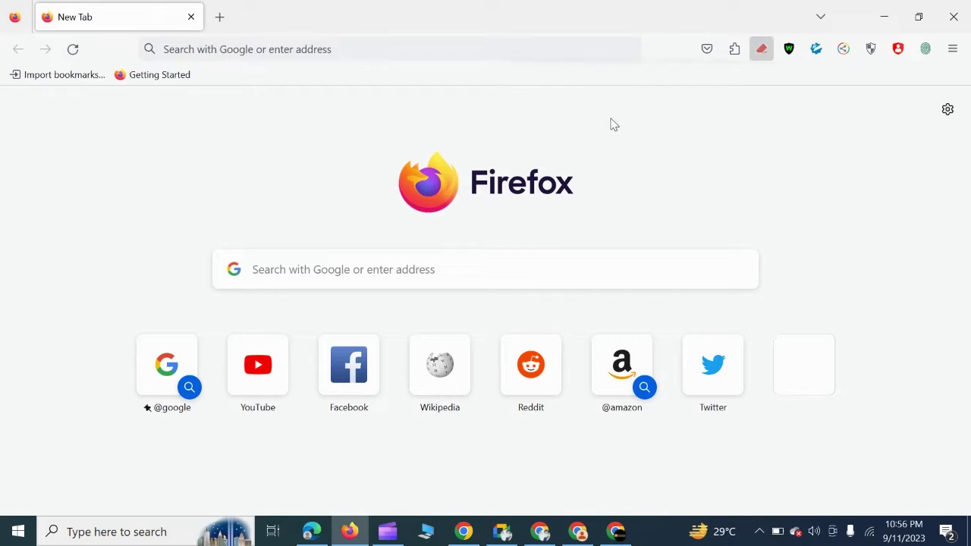
click(580, 137)
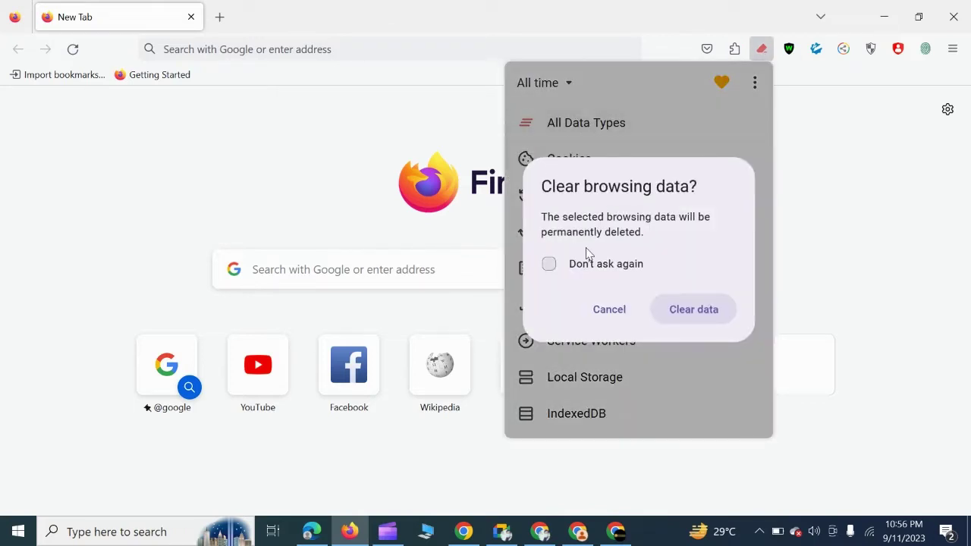
click(549, 264)
click(677, 310)
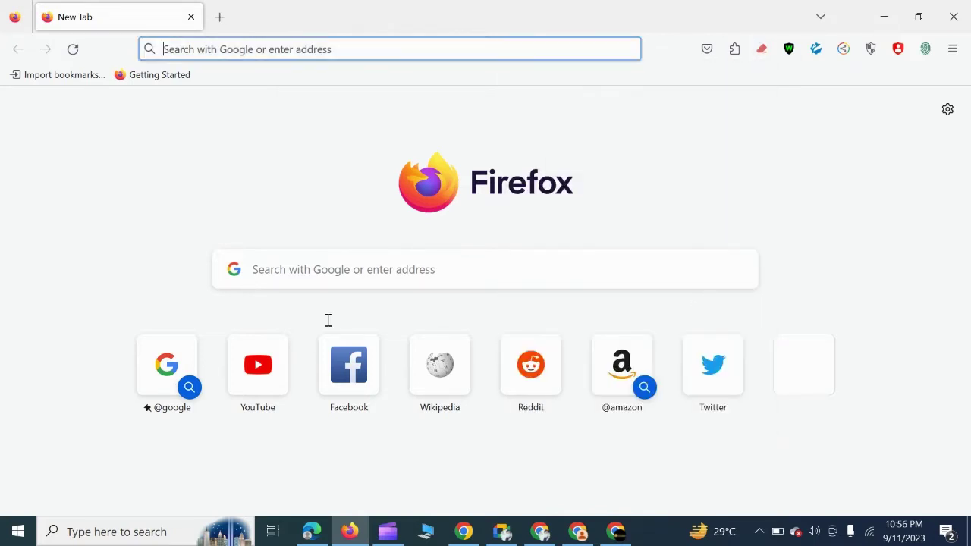
Open the browser settings and look through the General and Privacy & Security pages.
click(954, 52)
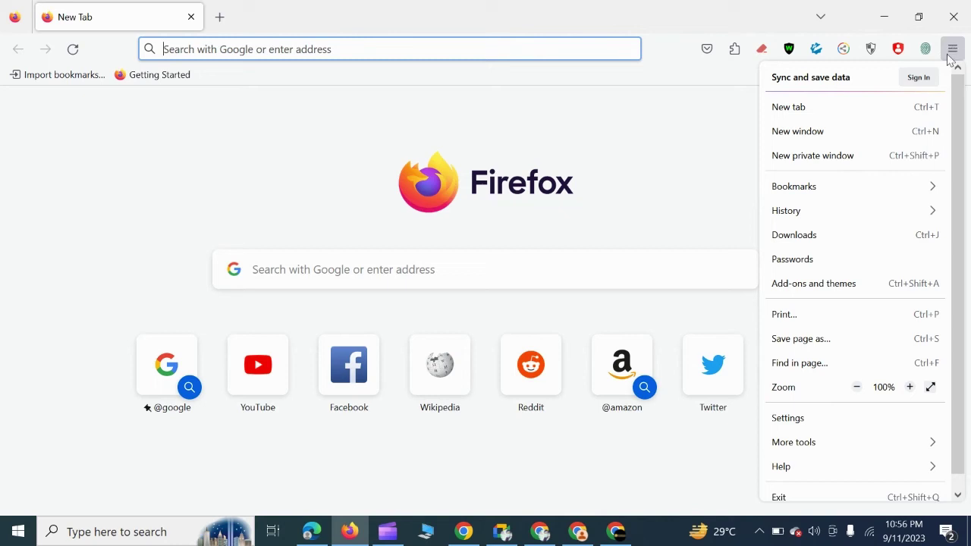
click(829, 427)
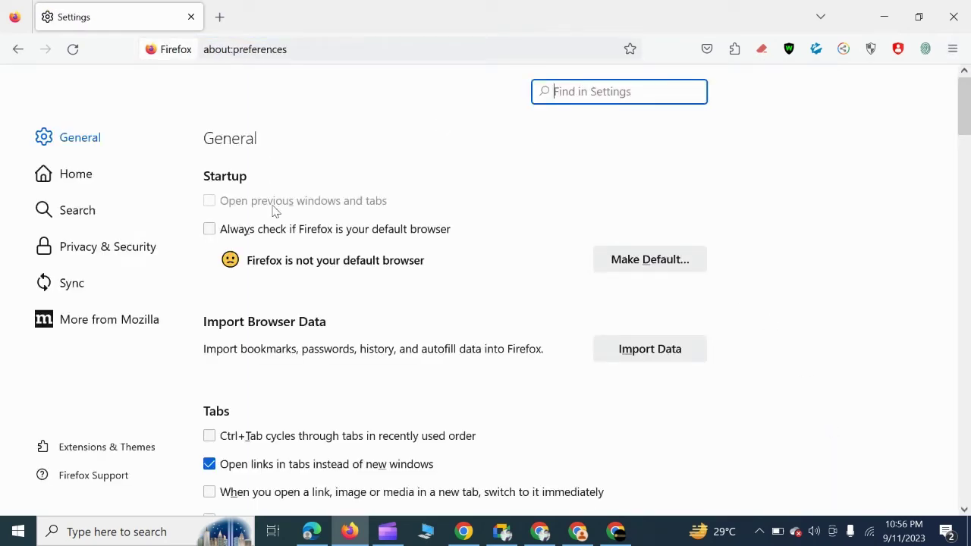
scroll(284, 219, down, 20)
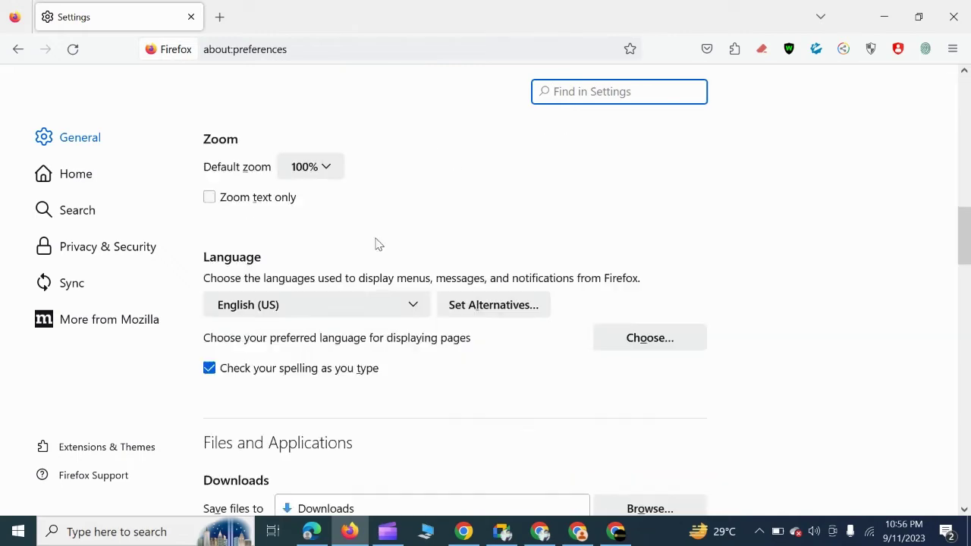
scroll(384, 275, up, 10)
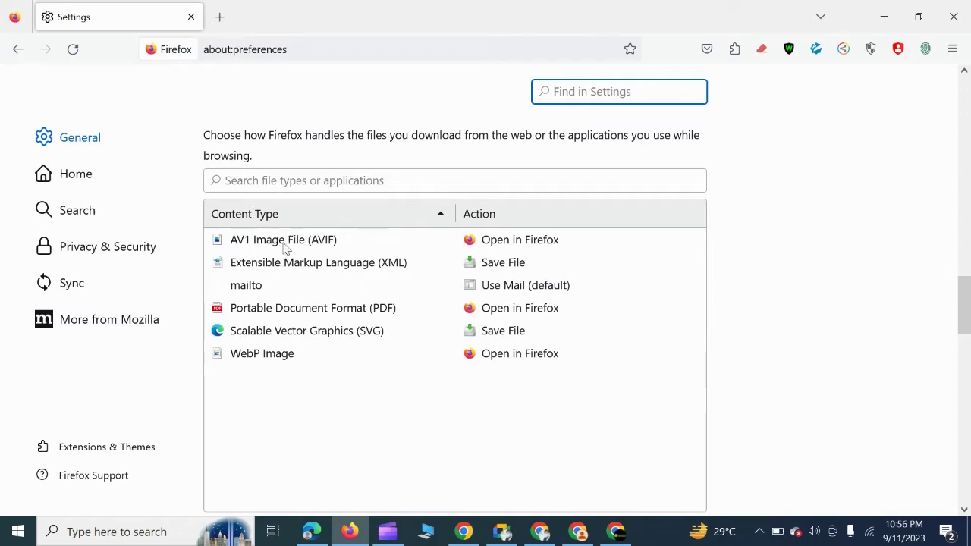
scroll(286, 249, down, 10)
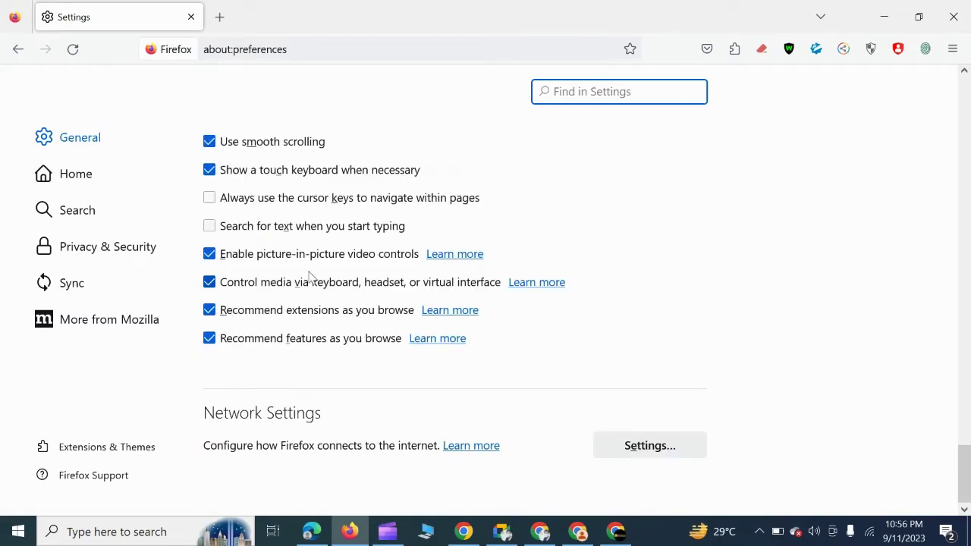
scroll(309, 277, up, 15)
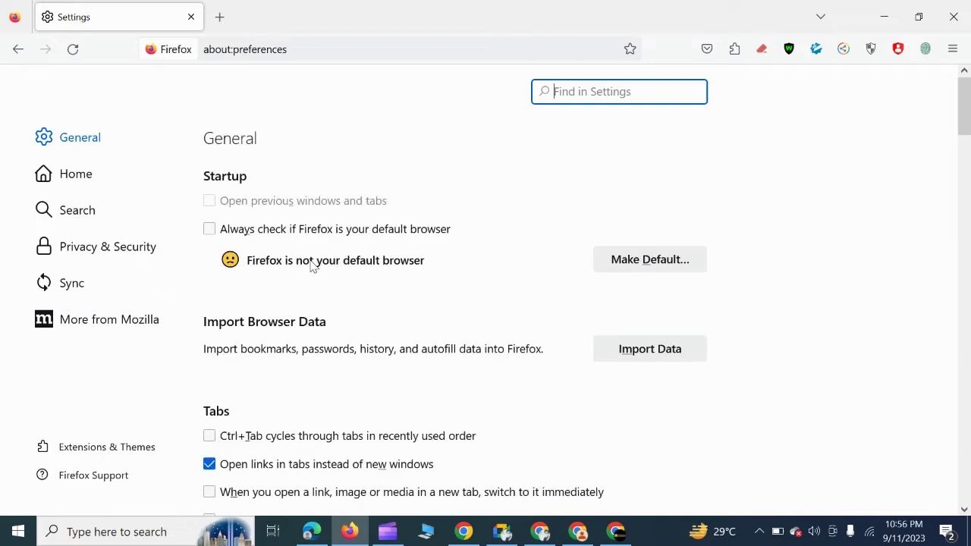
click(116, 256)
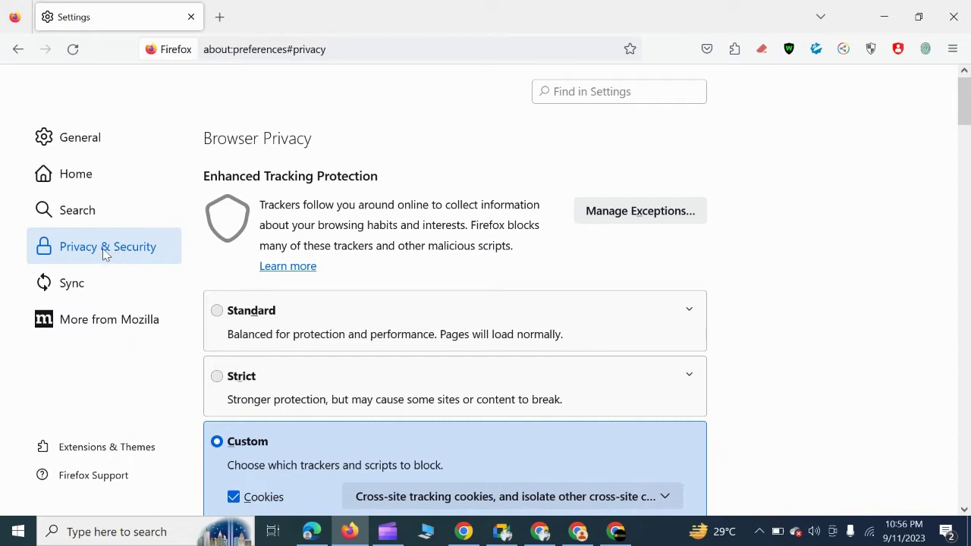
Set the default search engine to DuckDuckGo in the Search settings.
click(109, 211)
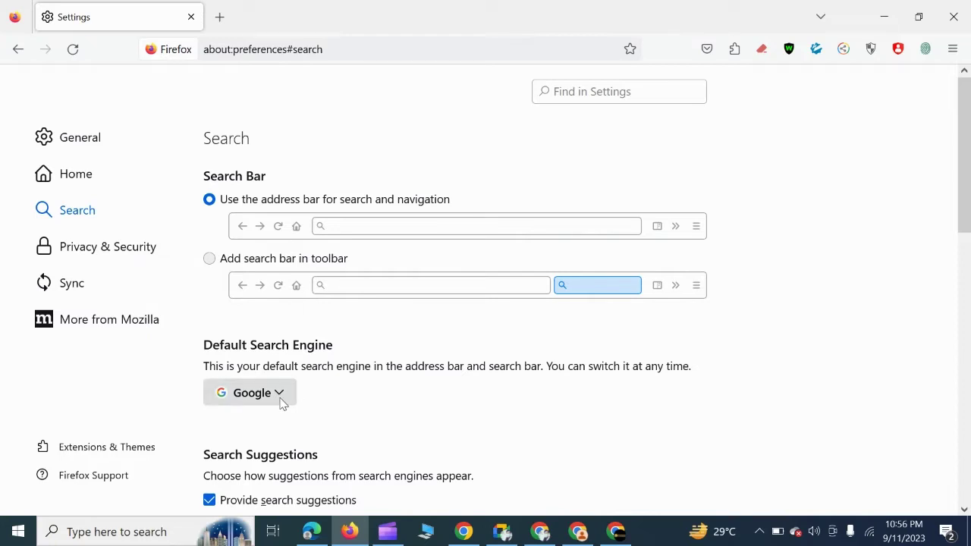
scroll(270, 357, down, 2)
scroll(273, 305, up, 2)
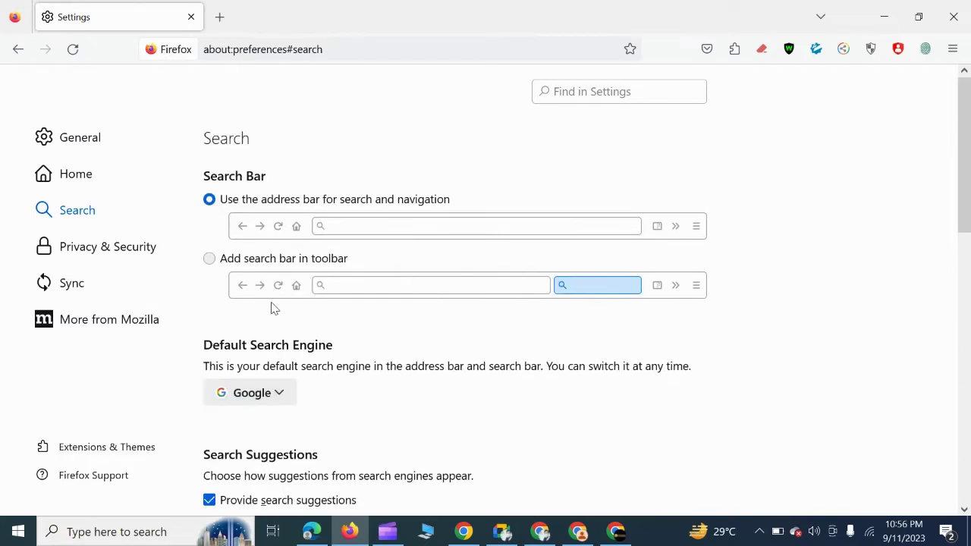
click(281, 390)
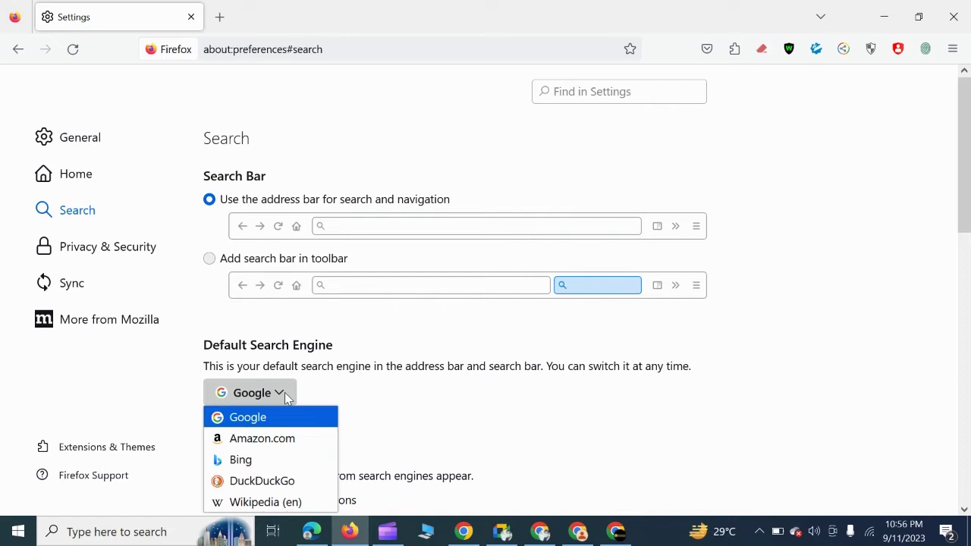
click(273, 483)
scroll(440, 389, down, 3)
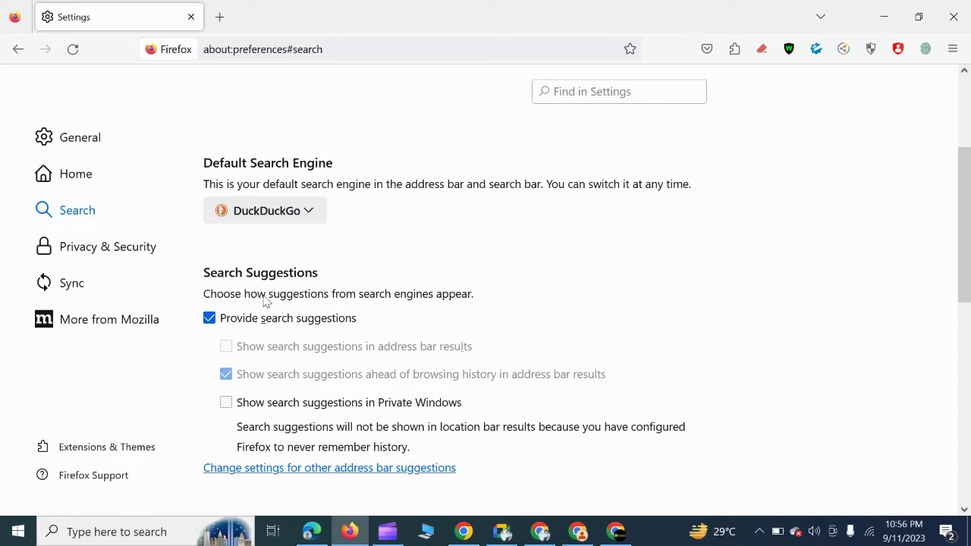
Switch the default search engine to Google and back to DuckDuckGo, then review the other available engines.
click(309, 212)
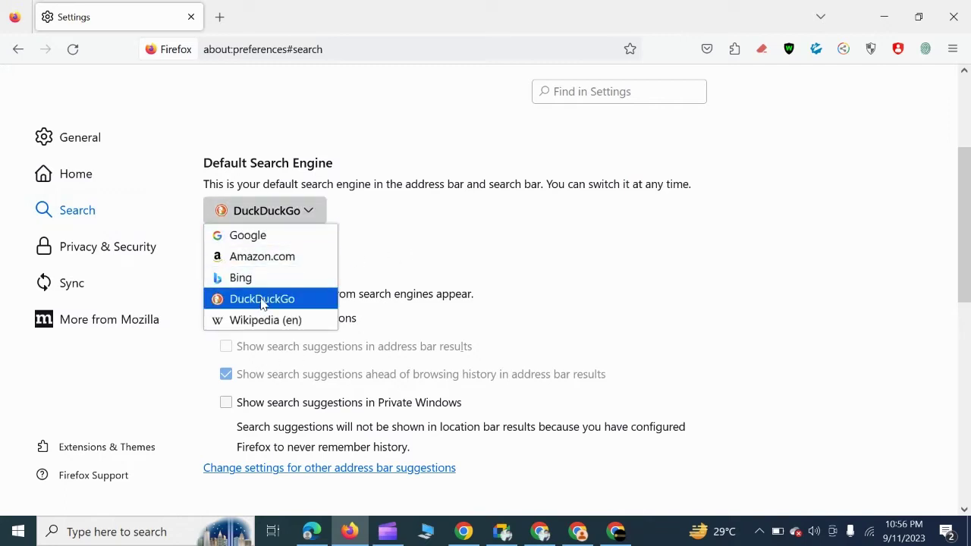
key(Escape)
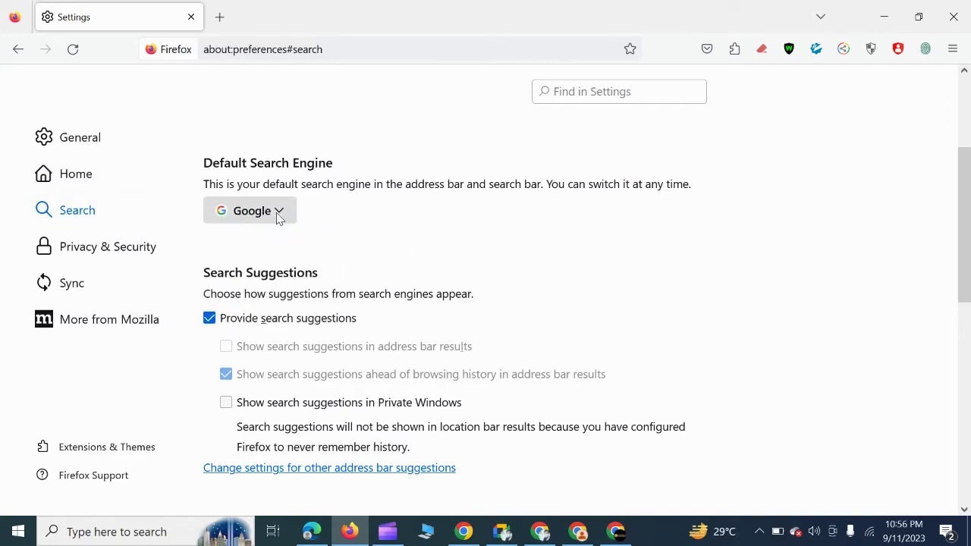
click(278, 216)
click(264, 299)
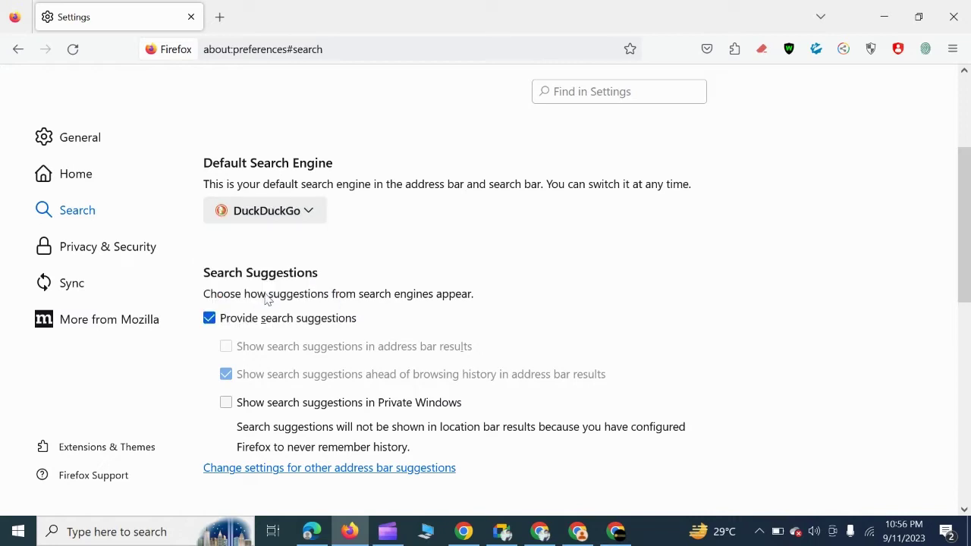
click(306, 216)
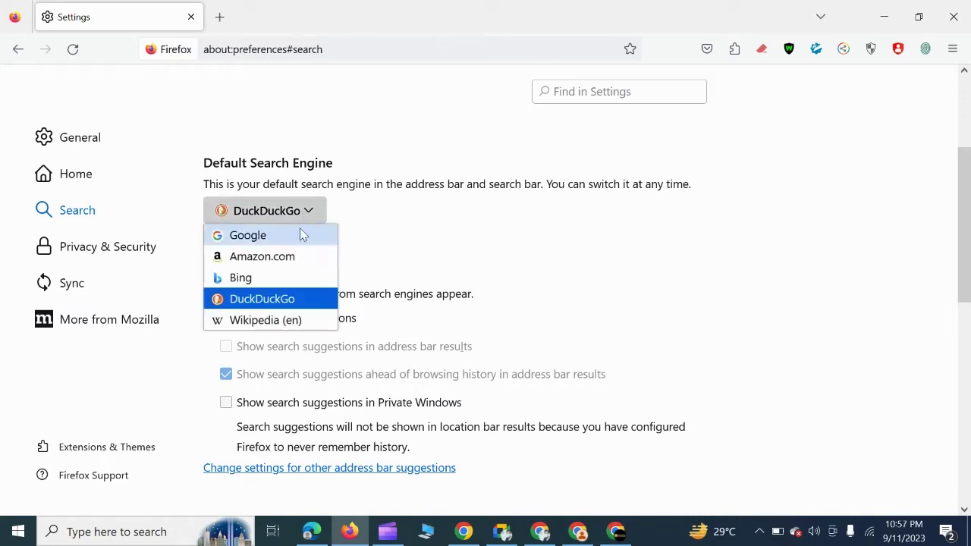
click(304, 218)
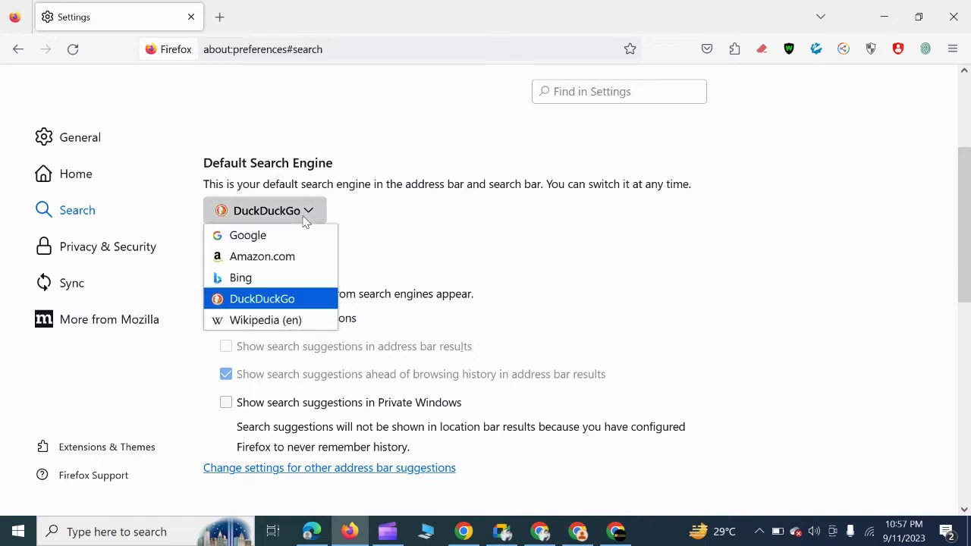
click(295, 300)
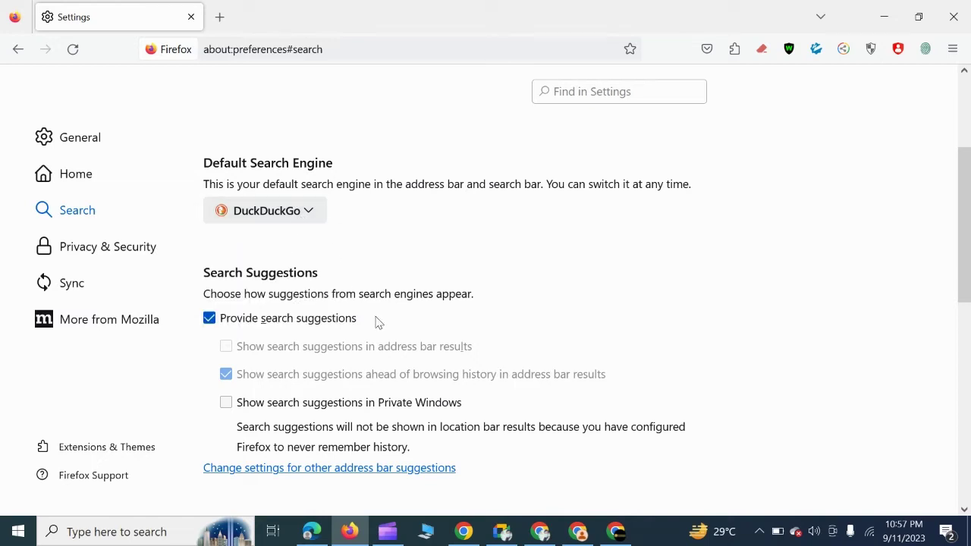
click(307, 214)
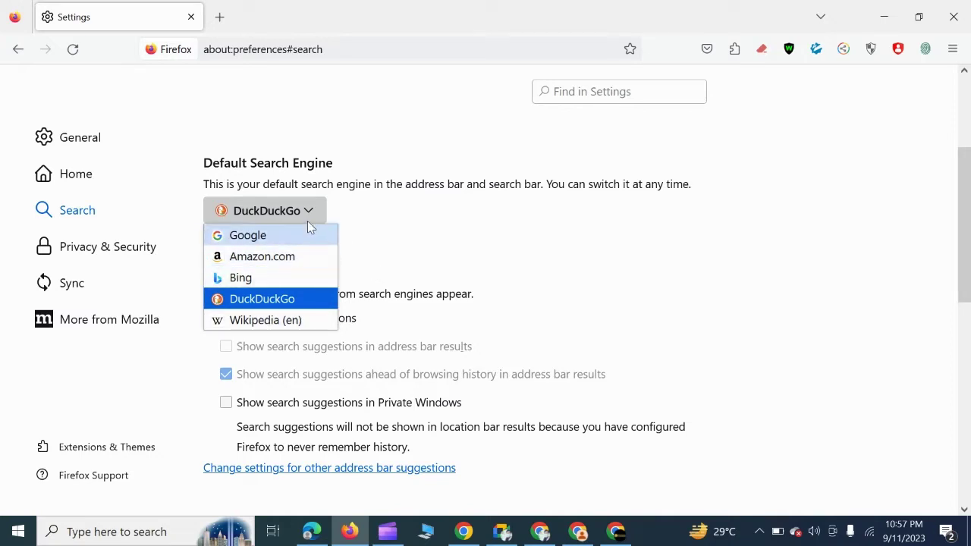
click(362, 242)
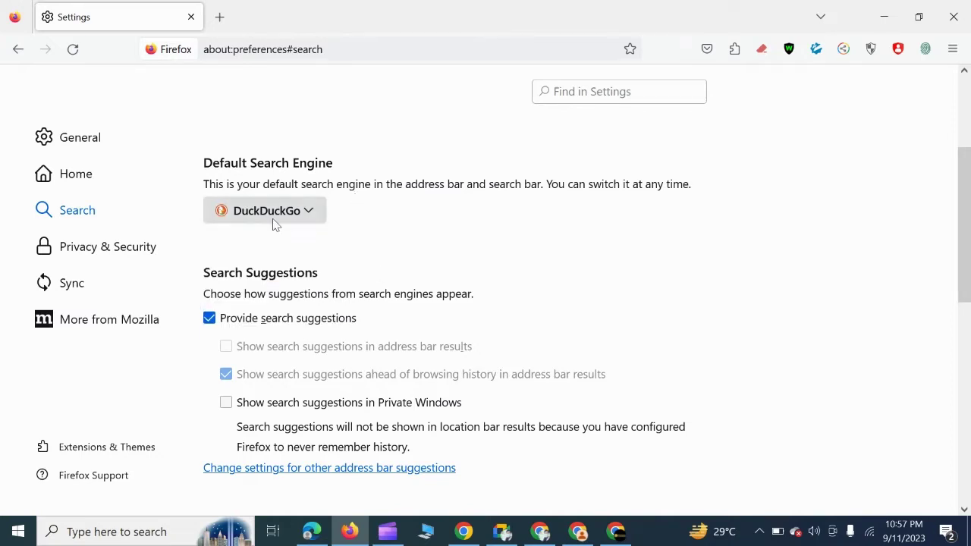
Turn Provide search suggestions off and on again, and enable Show search suggestions in Private Windows.
scroll(288, 236, down, 3)
scroll(288, 236, up, 3)
click(210, 319)
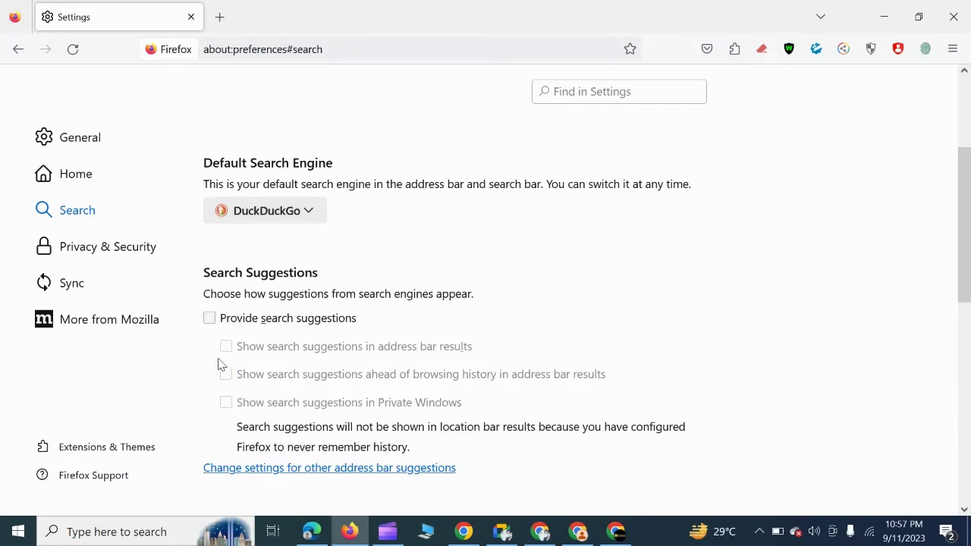
click(210, 319)
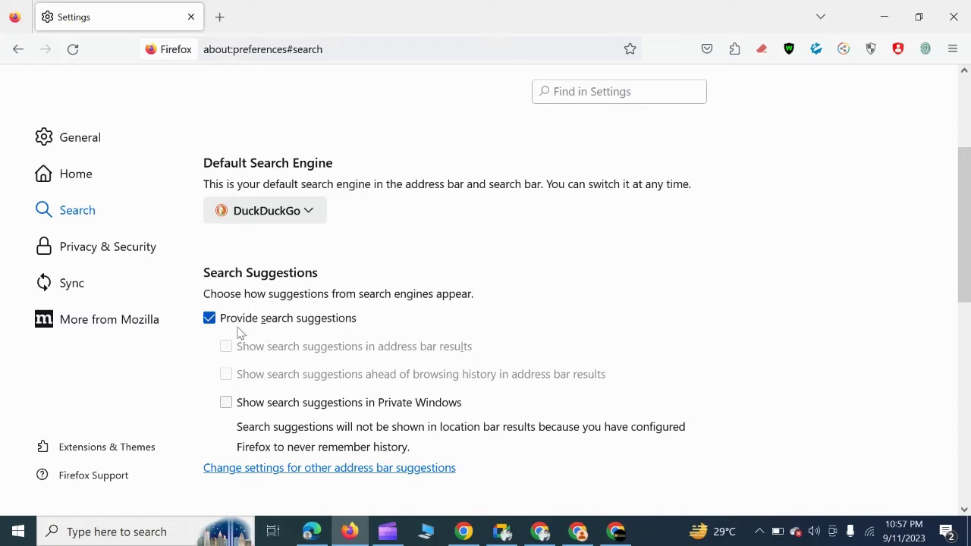
scroll(336, 332, down, 3)
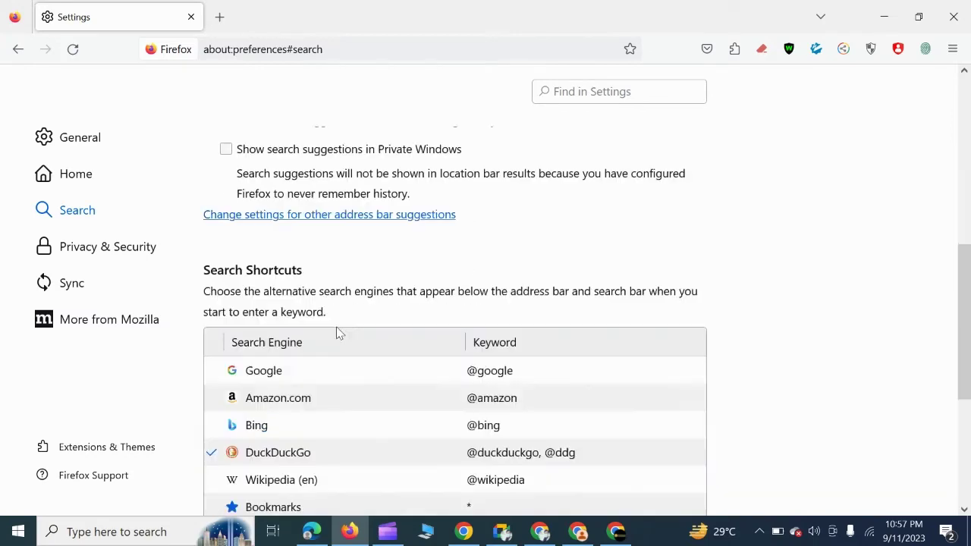
scroll(336, 329, up, 2)
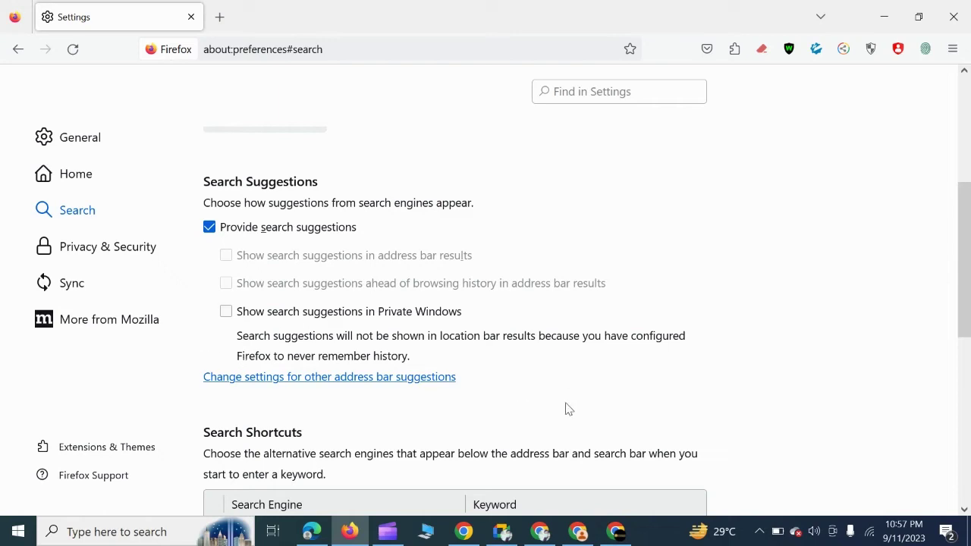
click(225, 311)
Enter "youtu" as a search in a new tab to check the search suggestions, and close that tab.
click(219, 17)
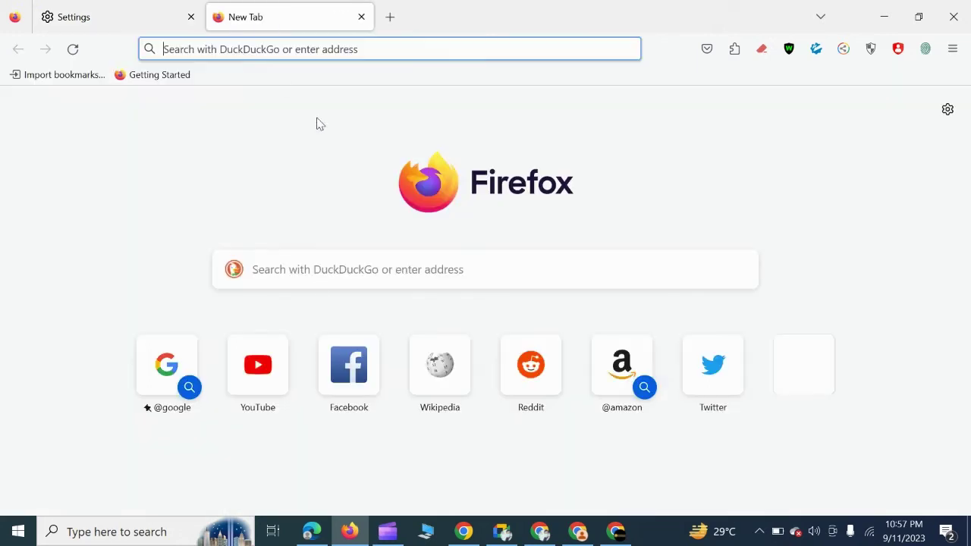
click(346, 267)
text(y)
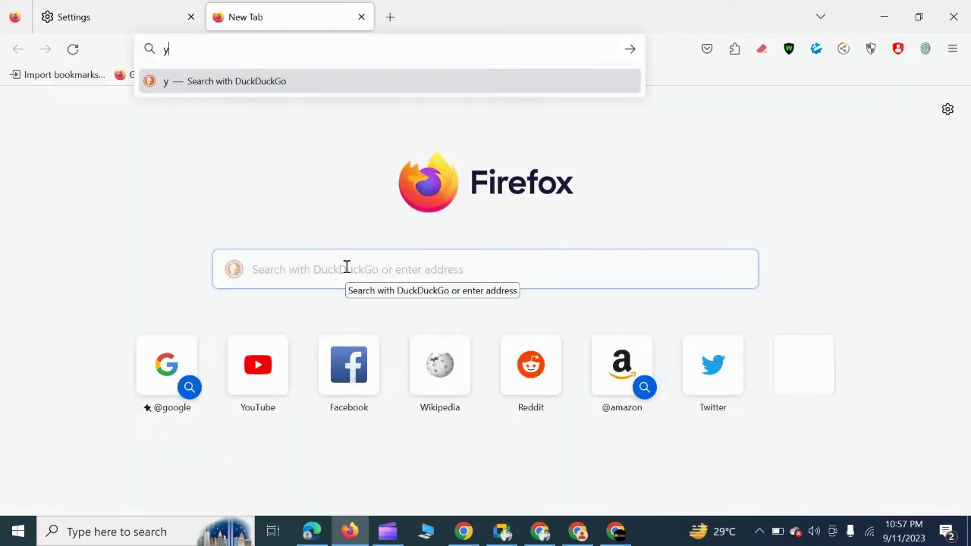
text(ouyu)
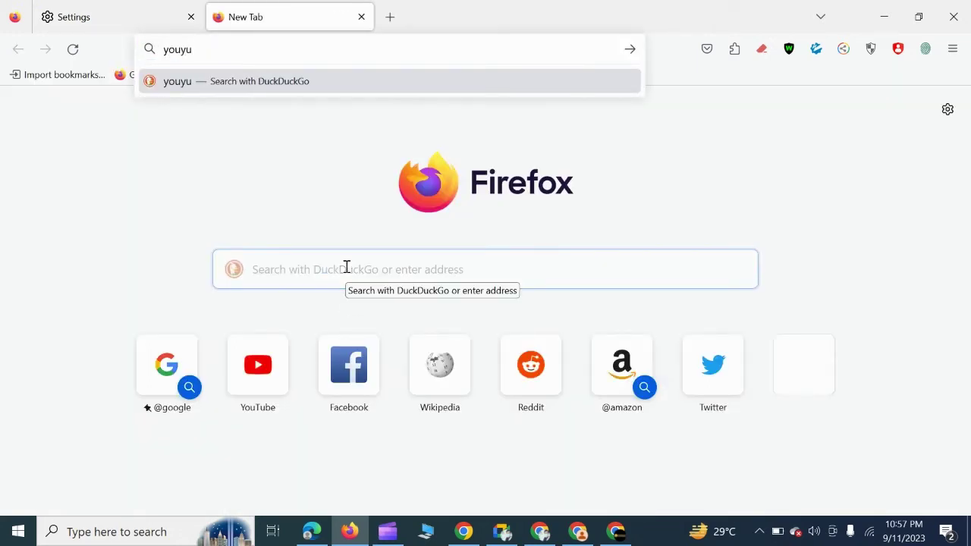
key(BackSpace)
key(BackSpace)
text(tu)
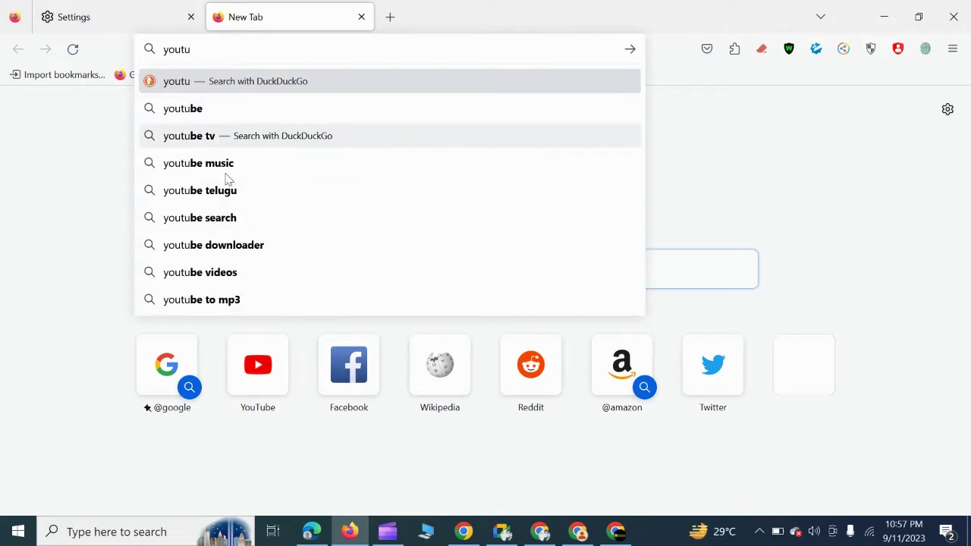
click(217, 69)
click(361, 17)
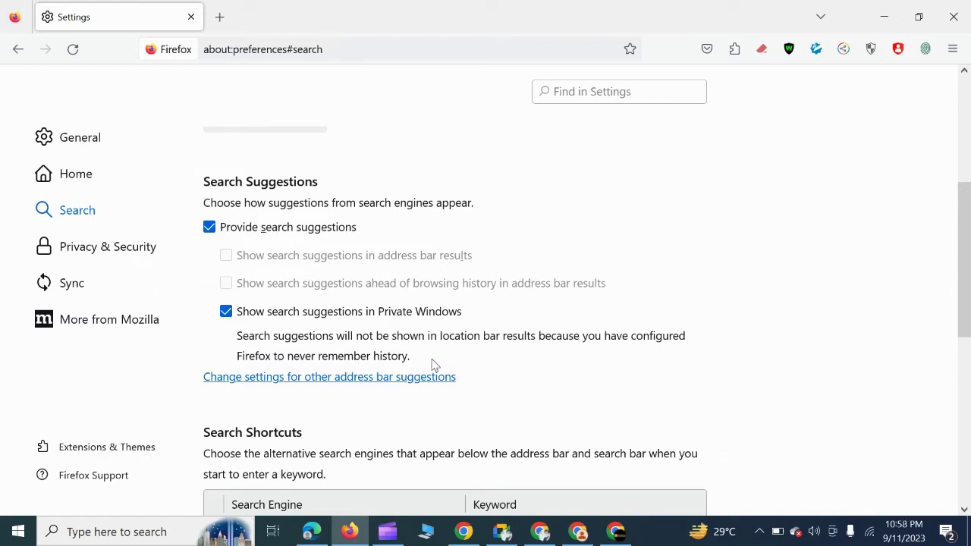
Enable the Google, Amazon.com, Bing, DuckDuckGo, Wikipedia (en), Bookmarks and Tabs entries in the Search Shortcuts list.
scroll(458, 352, down, 3)
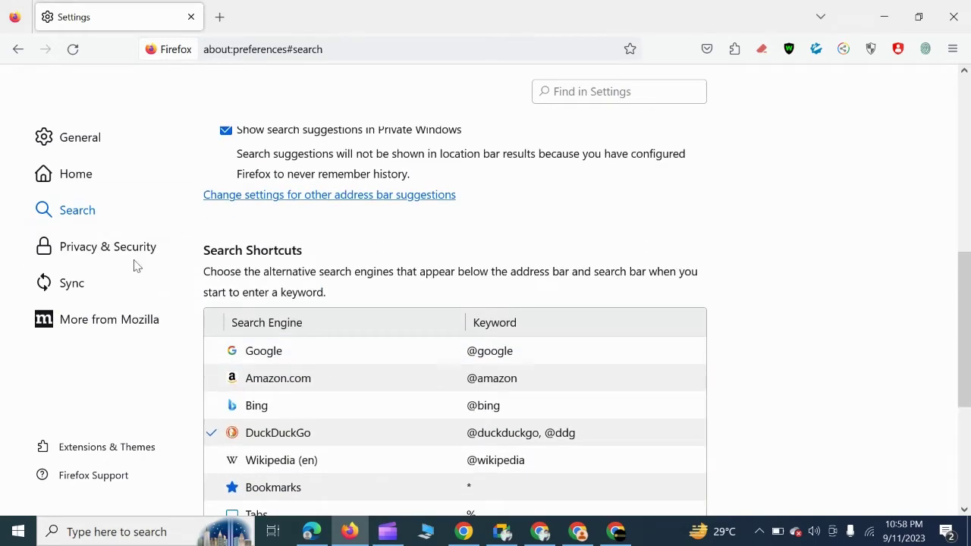
scroll(425, 207, up, 4)
scroll(366, 390, down, 3)
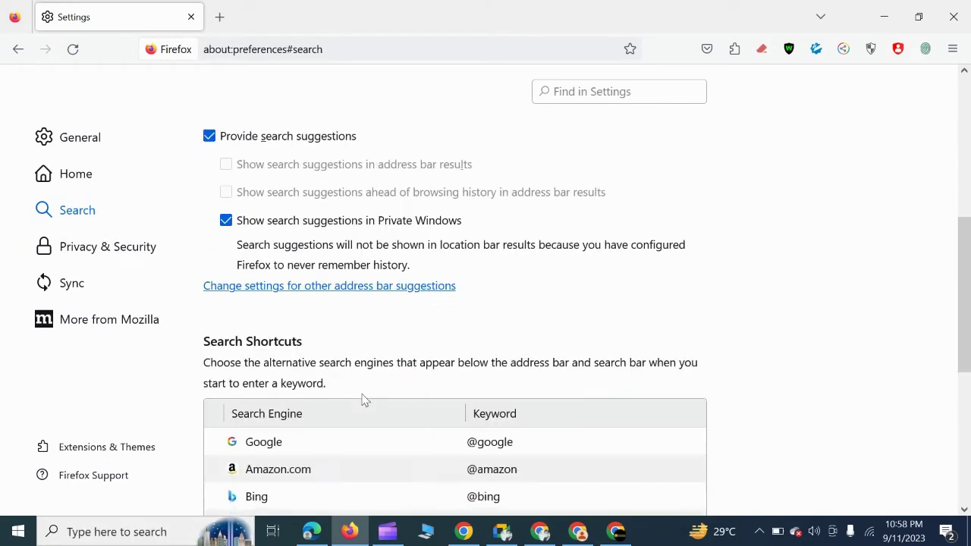
scroll(445, 372, down, 2)
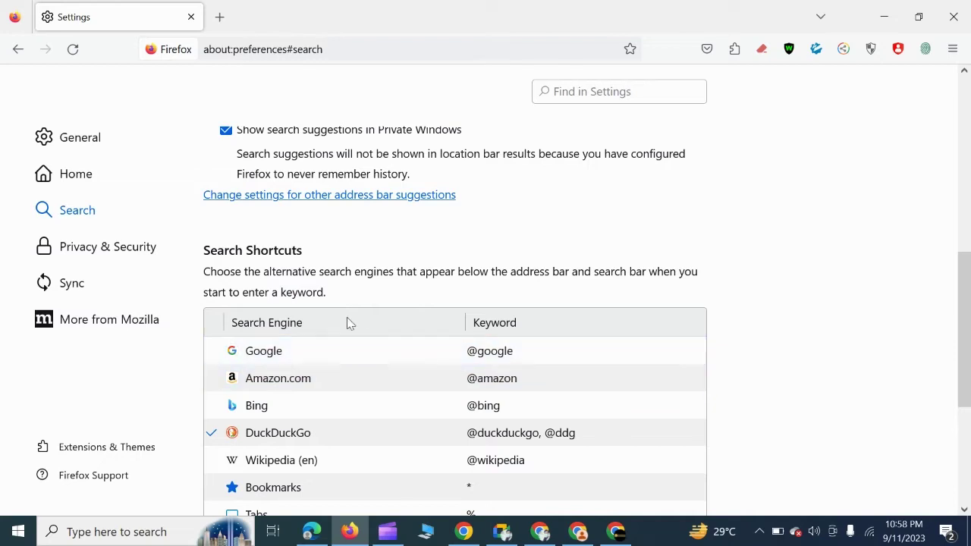
scroll(326, 349, down, 3)
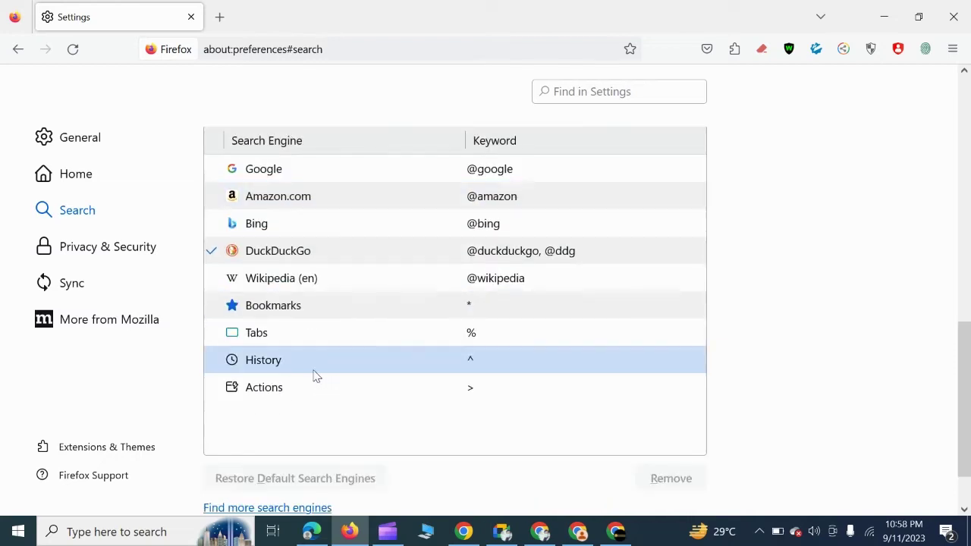
click(212, 172)
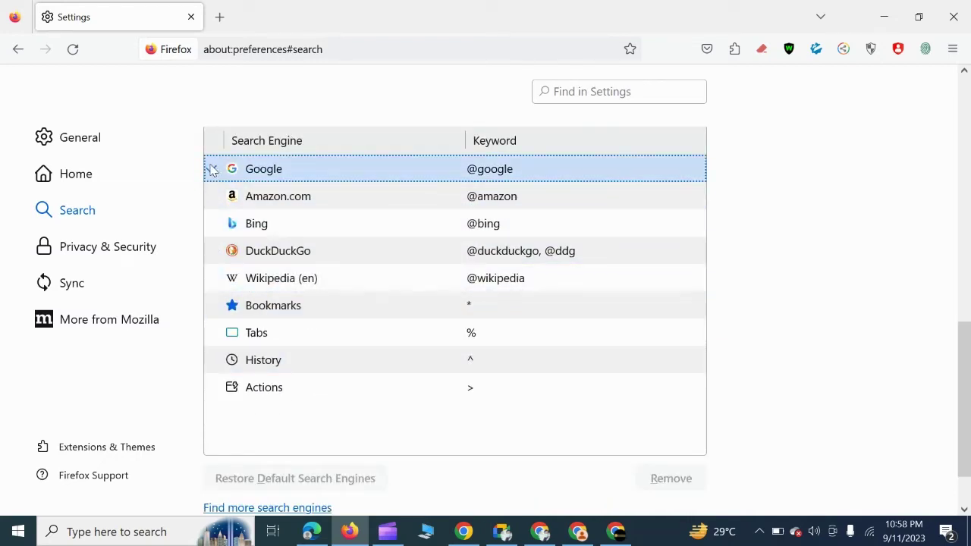
click(213, 197)
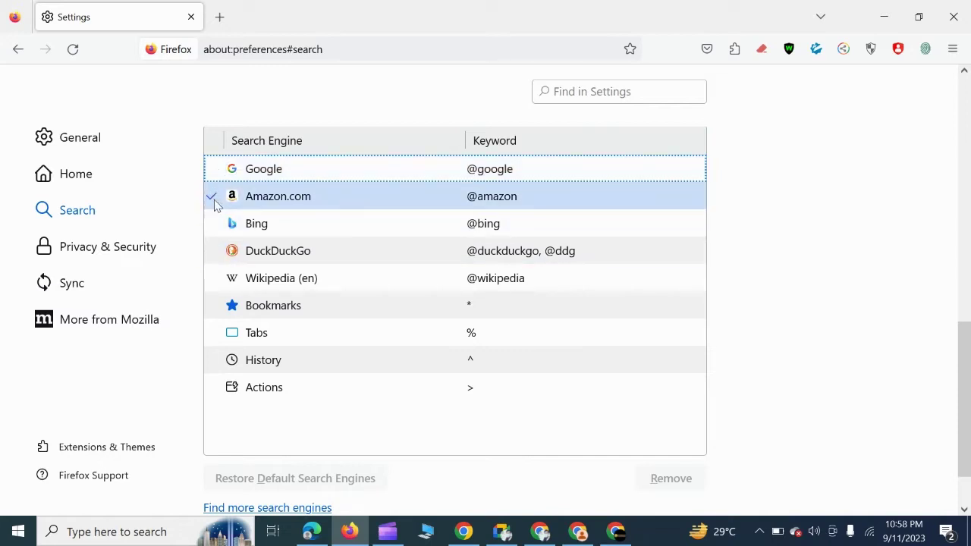
click(212, 224)
click(214, 251)
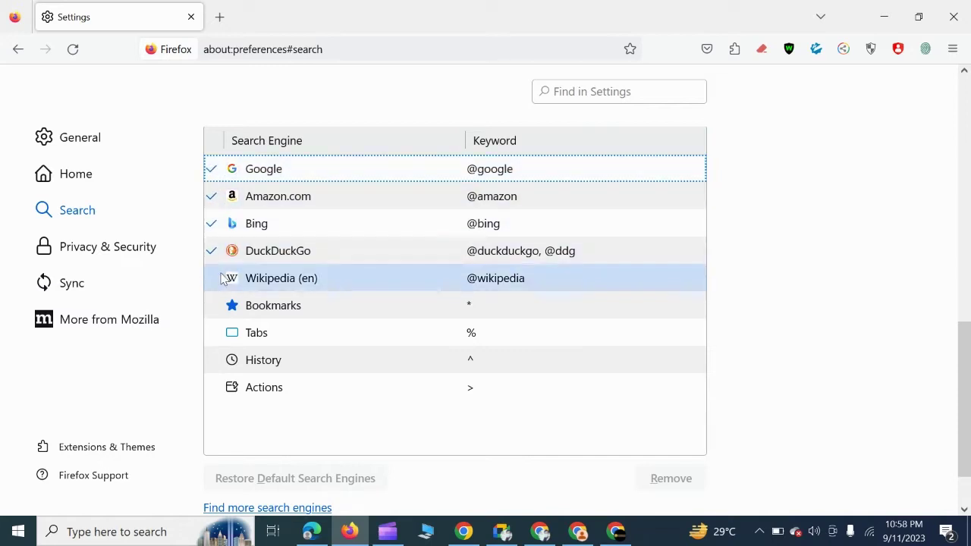
click(214, 278)
click(212, 305)
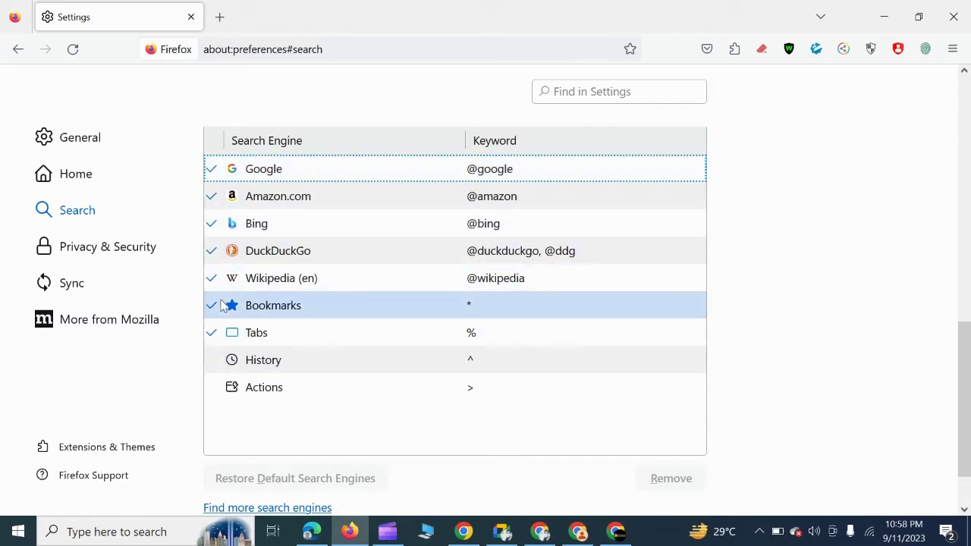
Disable all entries in the Search Shortcuts list except DuckDuckGo.
click(213, 305)
click(213, 278)
click(213, 251)
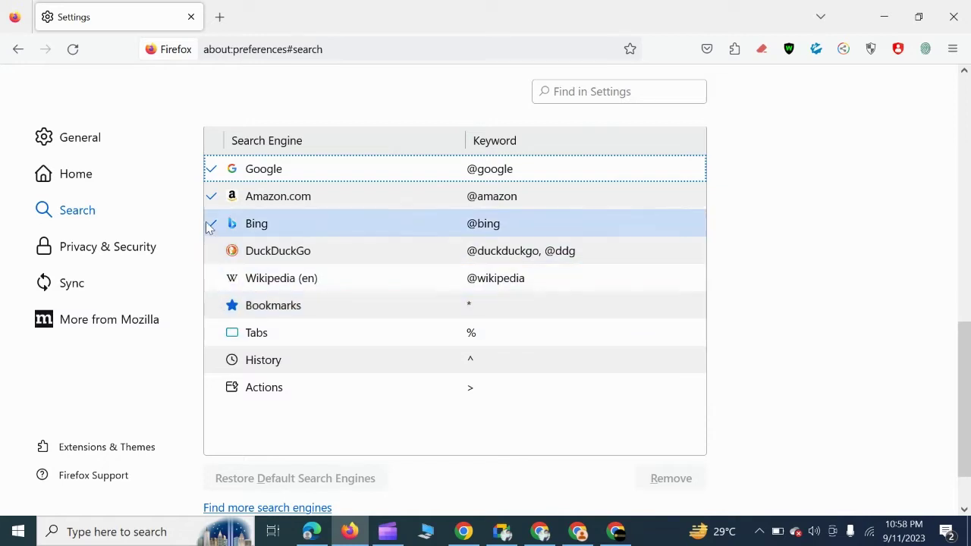
click(213, 224)
click(213, 196)
click(212, 169)
click(213, 251)
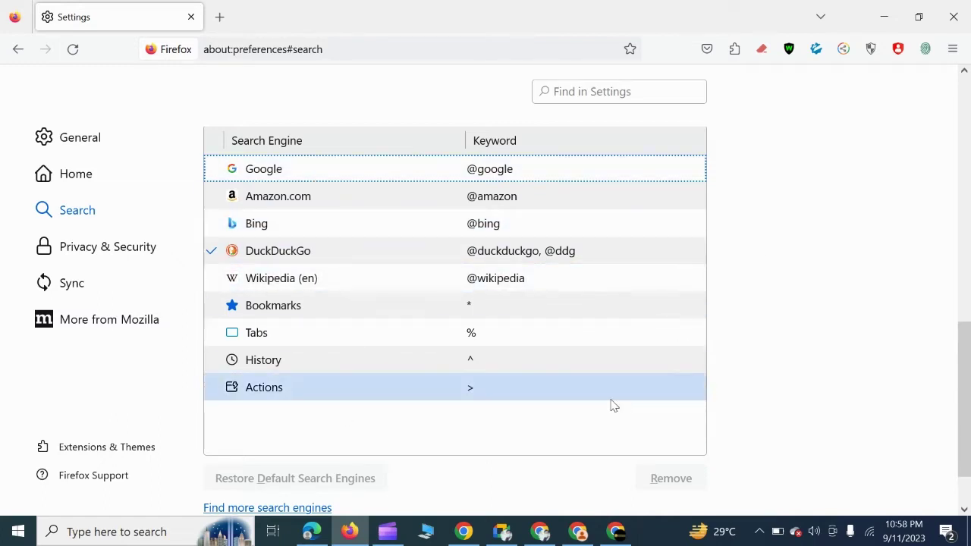
Open the Privacy & Security settings and set Enhanced Tracking Protection to Standard.
scroll(401, 347, down, 2)
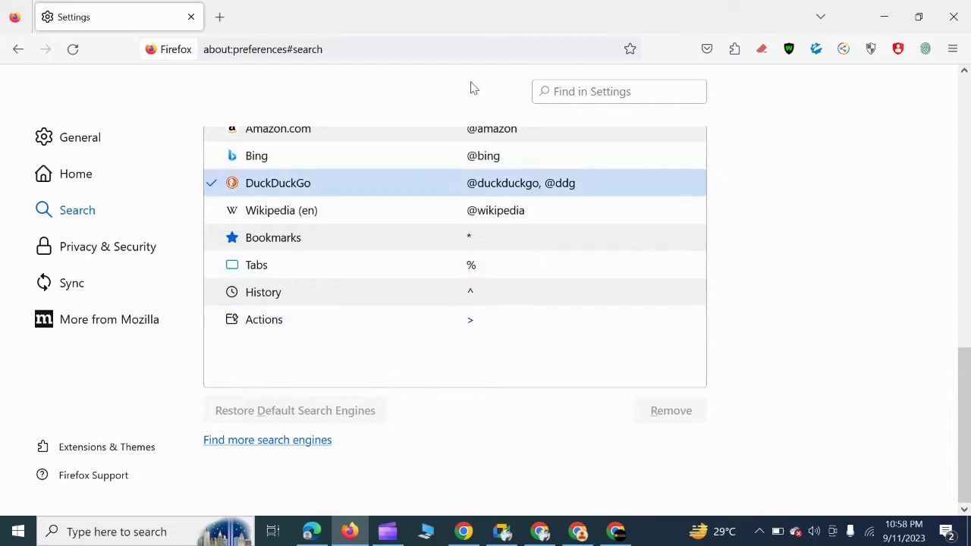
scroll(399, 191, up, 10)
scroll(390, 255, down, 8)
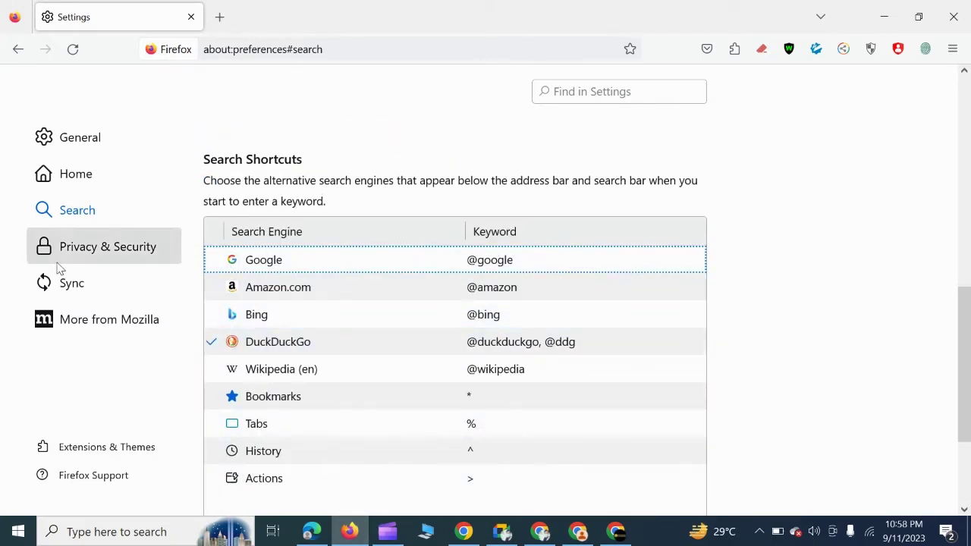
click(91, 249)
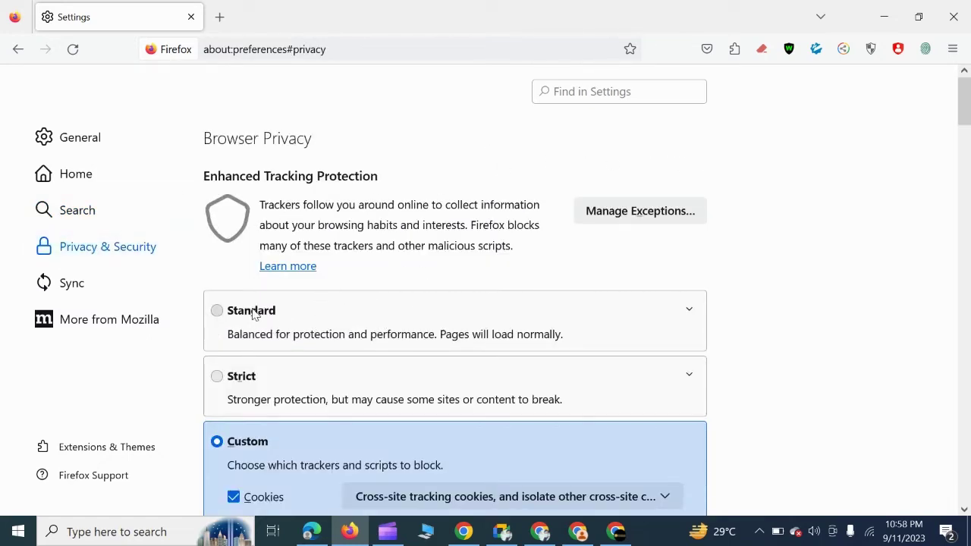
click(216, 311)
scroll(382, 303, down, 6)
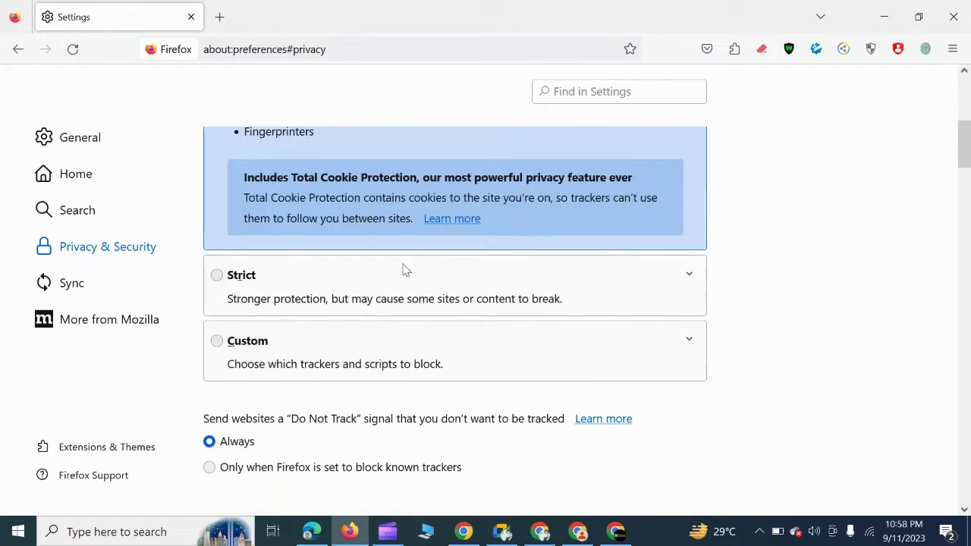
scroll(296, 336, up, 6)
scroll(334, 336, down, 6)
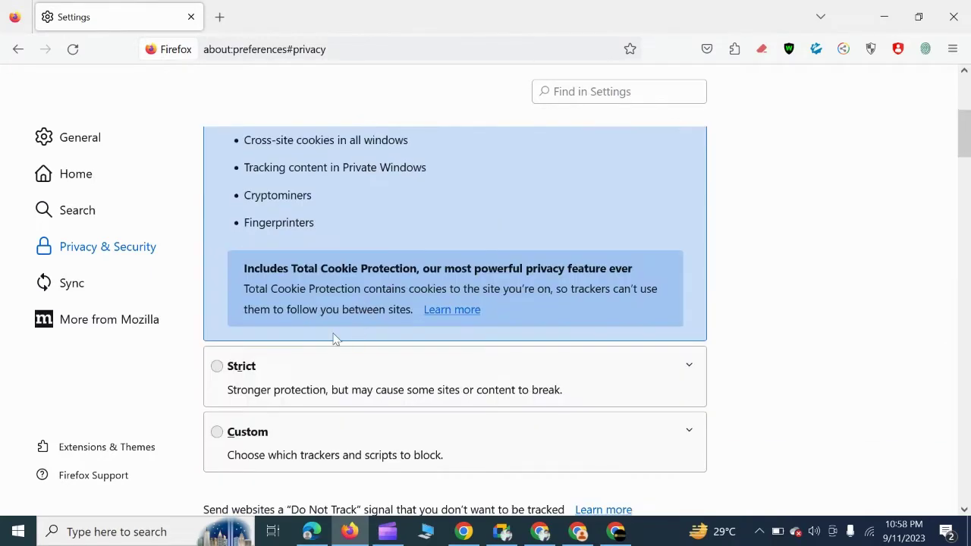
Set Enhanced Tracking Protection to Custom and review which trackers and scripts it blocks.
click(217, 250)
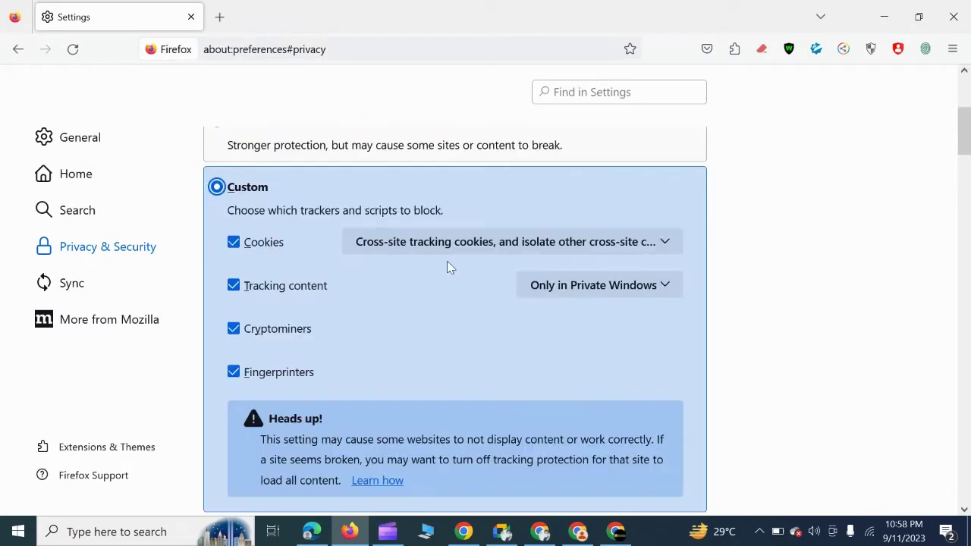
scroll(425, 296, down, 1)
scroll(413, 314, up, 1)
scroll(419, 377, down, 3)
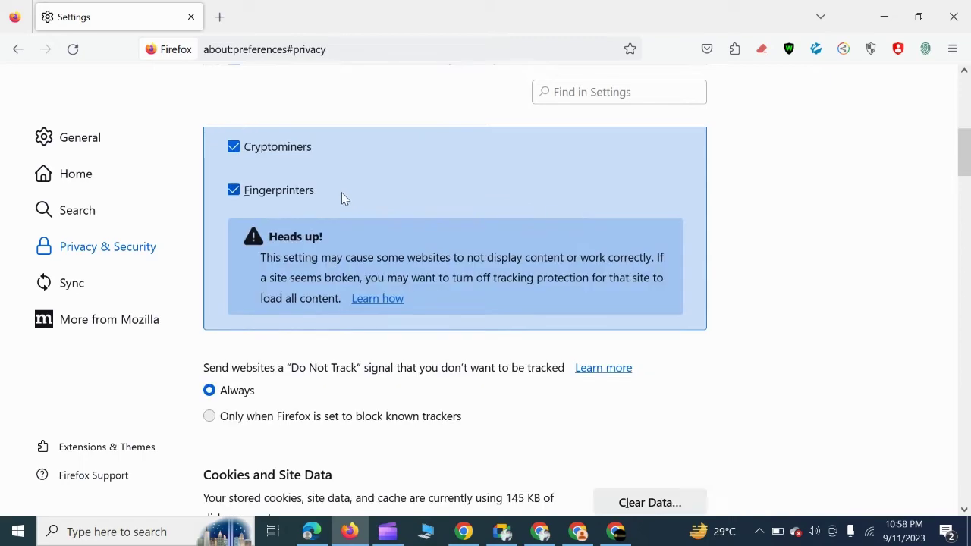
scroll(274, 193, up, 3)
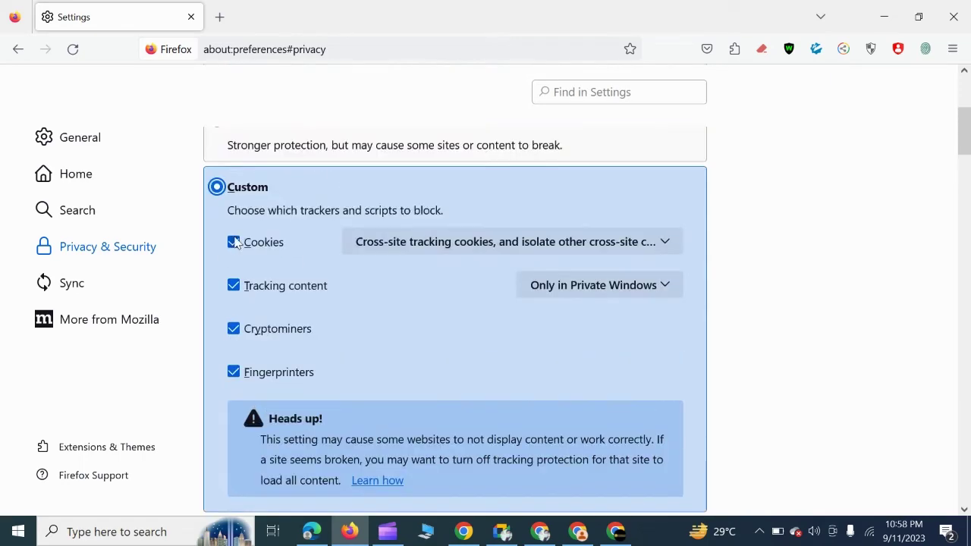
Turn Cookies blocking off and on to reset it to Cross-site tracking cookies, and view the other cookie blocking options.
click(234, 243)
click(235, 243)
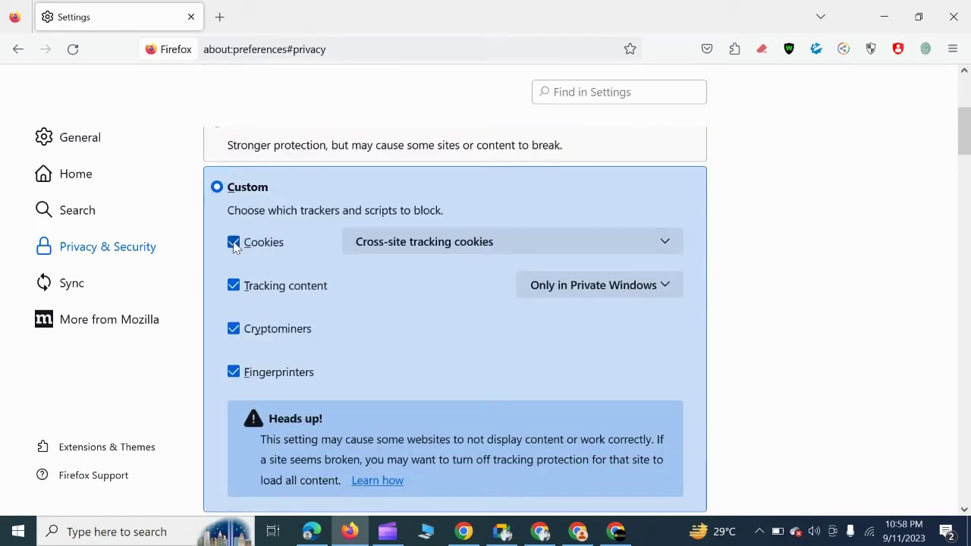
click(610, 241)
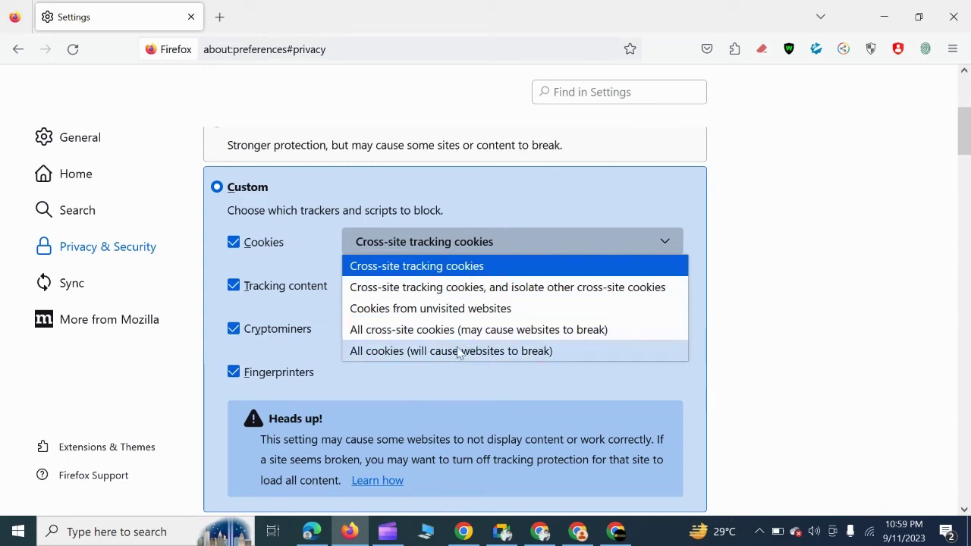
click(801, 188)
Turn off blocking of Cookies, Tracking content, Cryptominers and Fingerprinters under Custom tracking protection.
scroll(485, 303, down, 2)
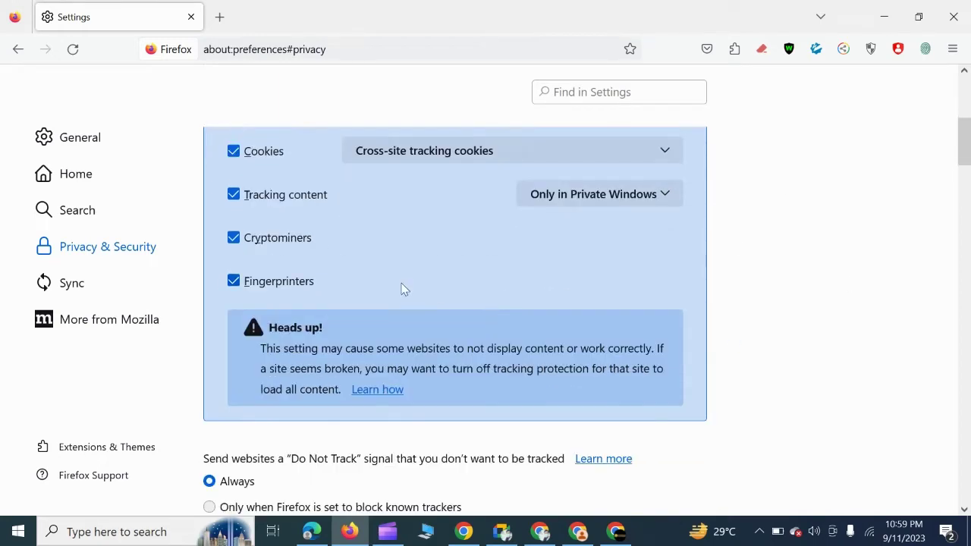
scroll(455, 258, down, 3)
scroll(377, 273, up, 5)
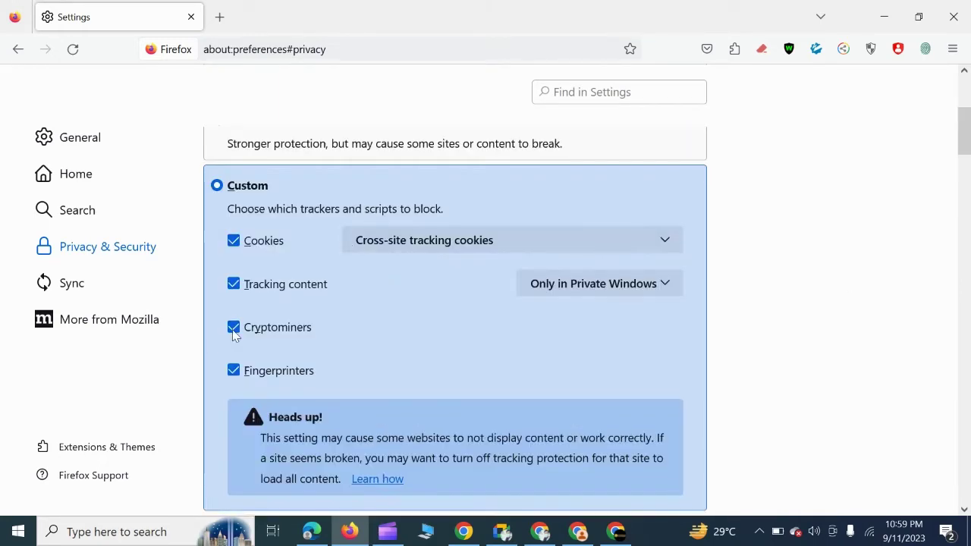
scroll(235, 334, down, 3)
scroll(273, 303, up, 2)
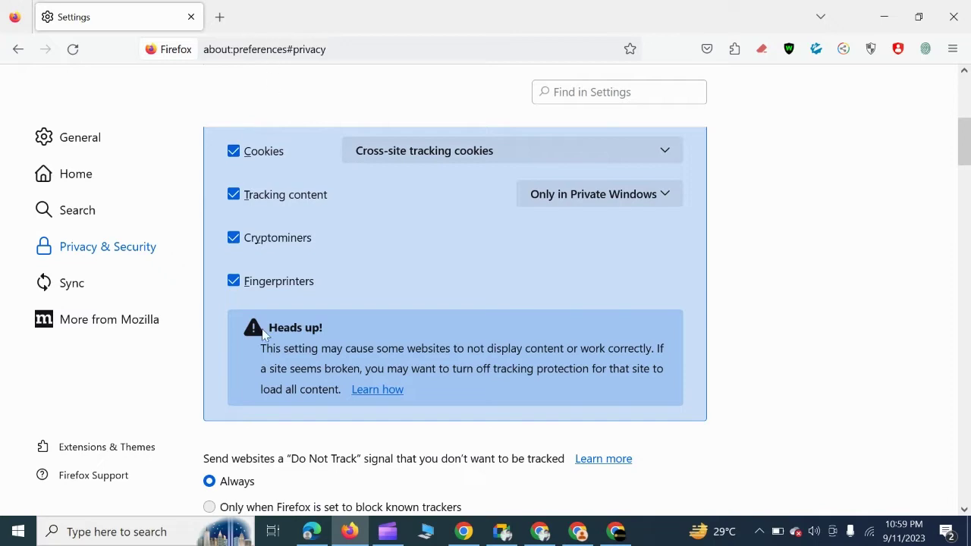
scroll(284, 253, up, 2)
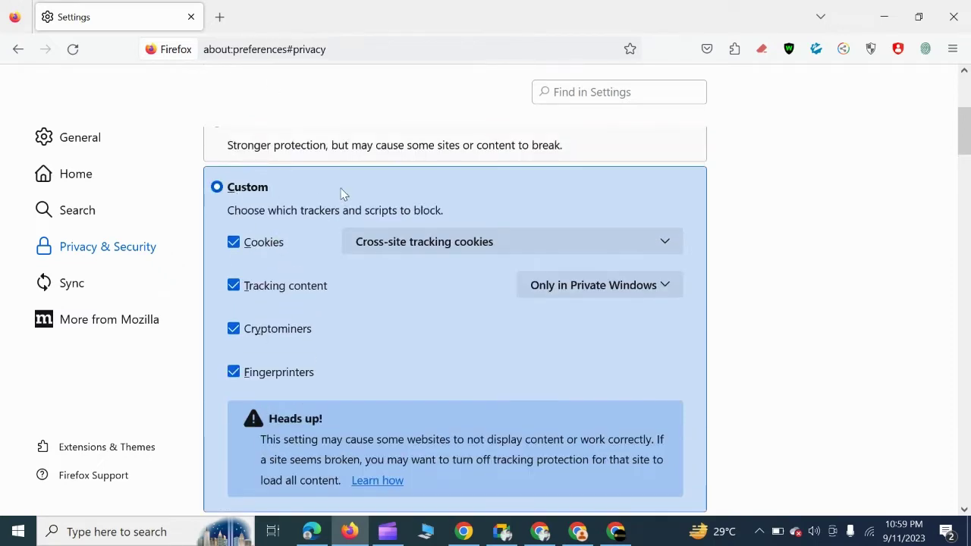
click(237, 244)
drag(238, 267, 287, 209)
click(233, 239)
click(234, 285)
click(234, 328)
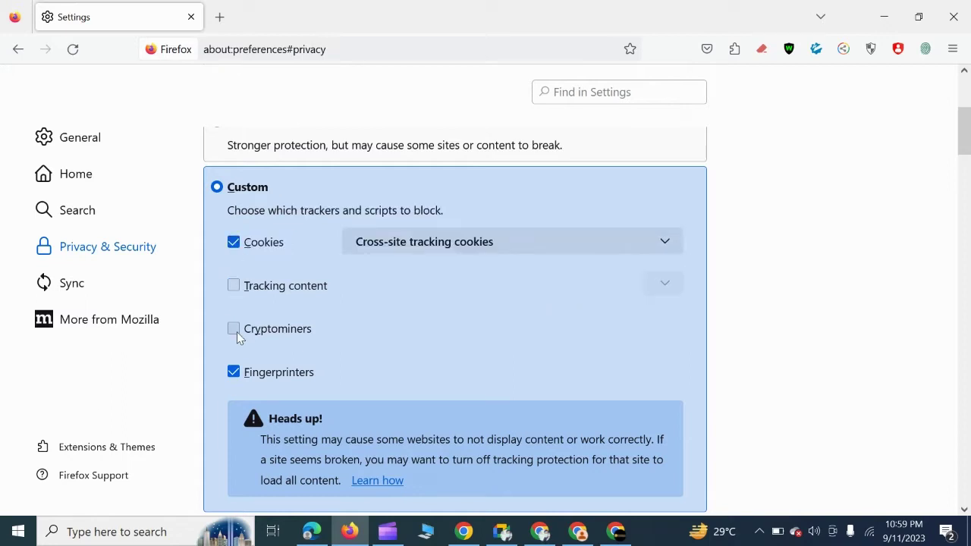
click(234, 370)
click(235, 243)
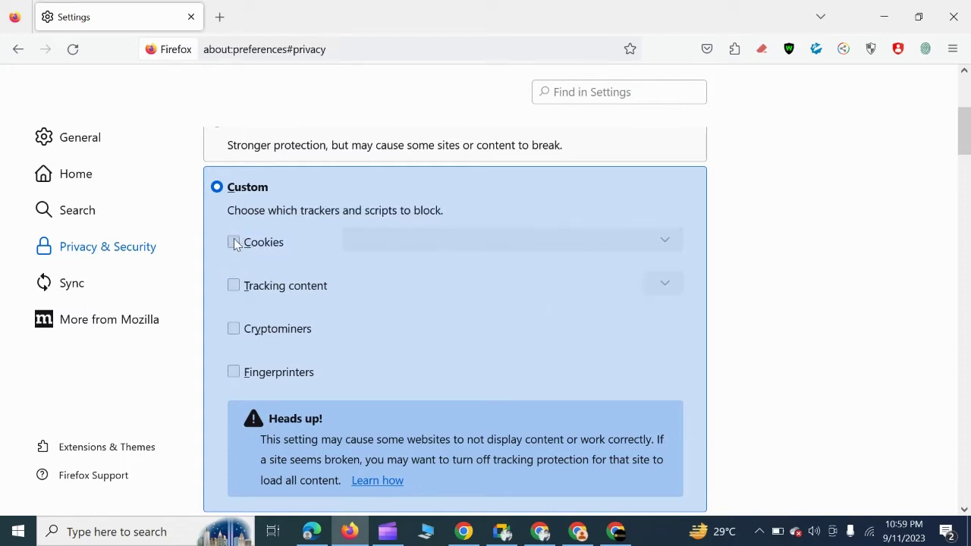
Turn blocking of Cookies, Tracking content, Cryptominers and Fingerprinters back on under Custom tracking protection.
click(235, 243)
click(237, 289)
click(235, 332)
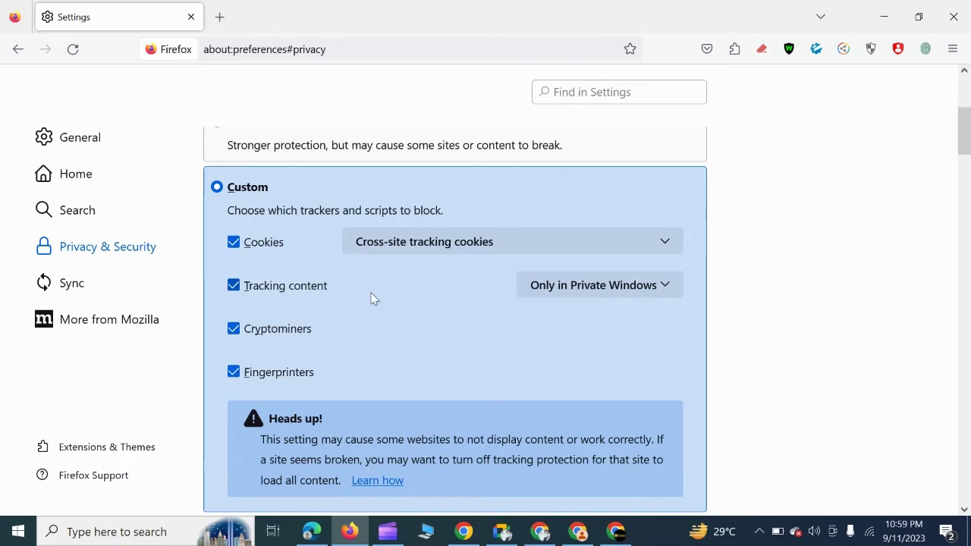
Clear all cookies, site data and cached web content stored by the browser.
scroll(674, 310, down, 5)
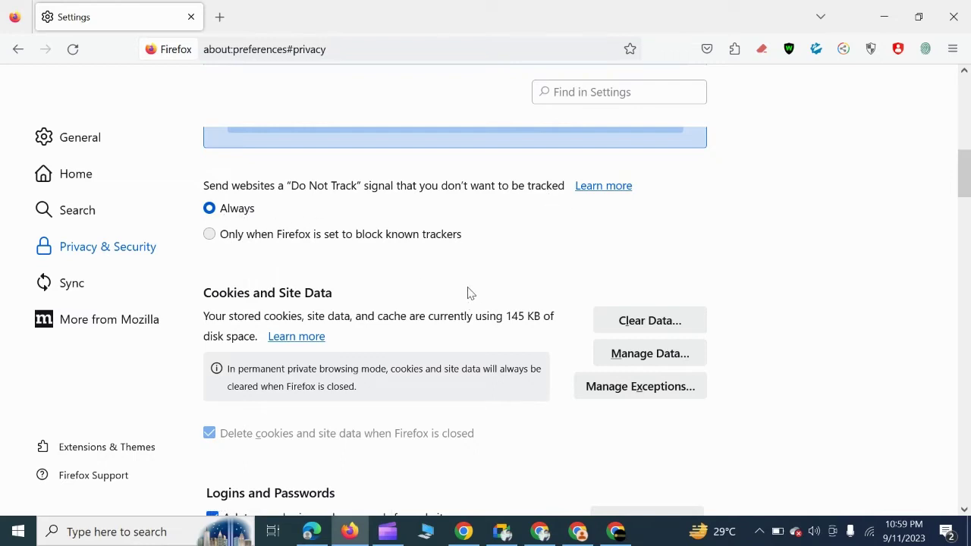
scroll(539, 232, down, 2)
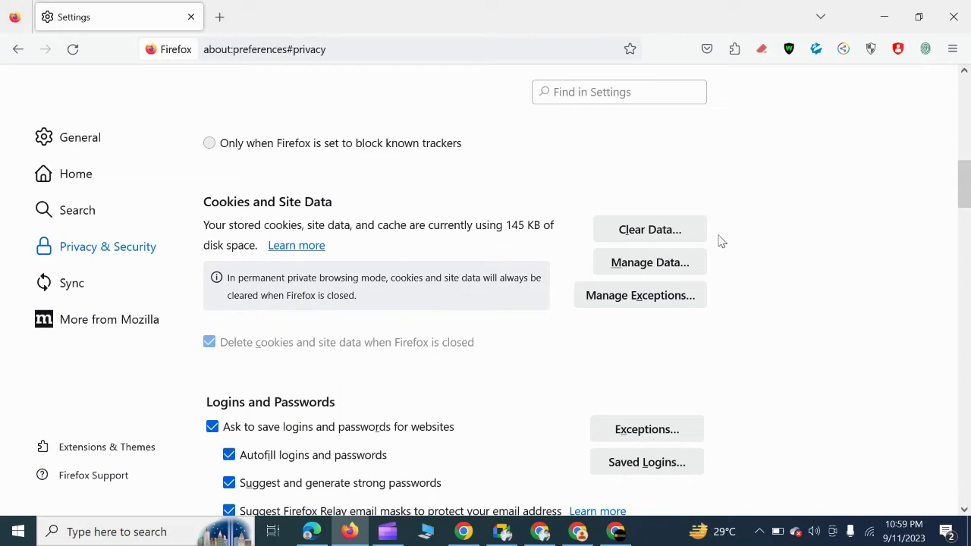
click(644, 232)
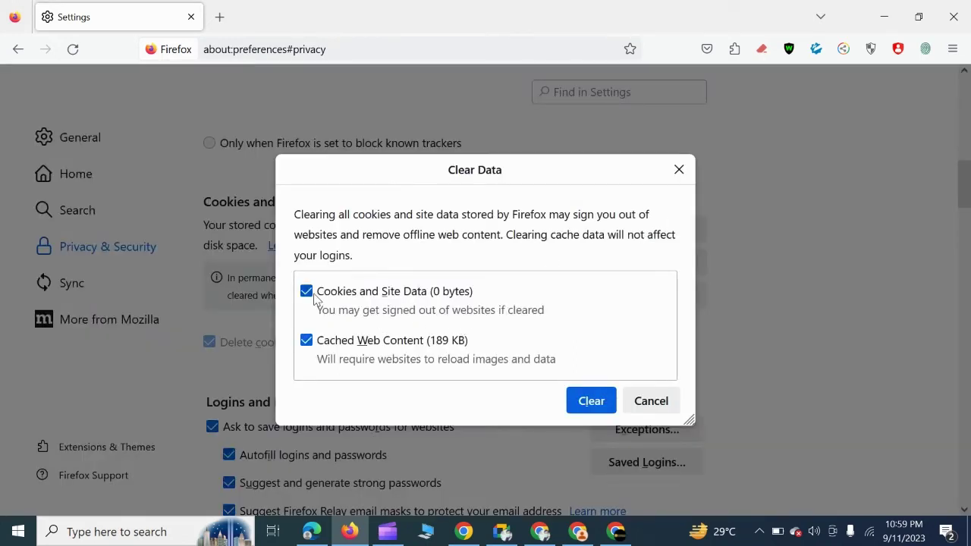
click(590, 401)
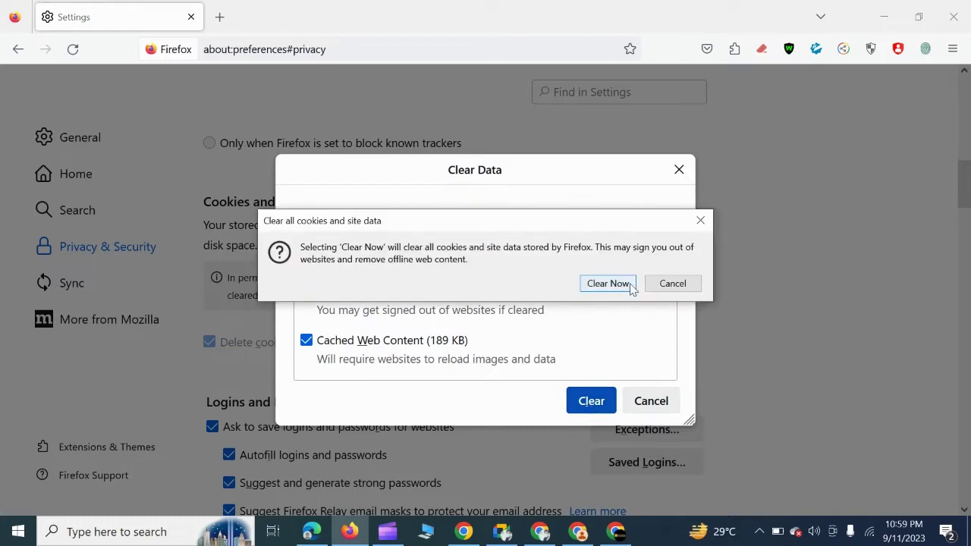
click(629, 284)
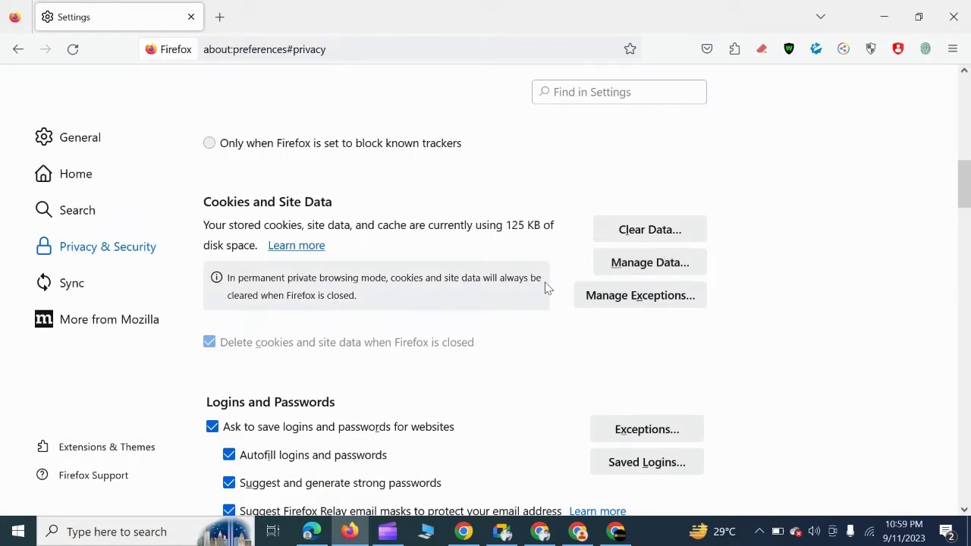
Review the Cookies and Site Data options, including deletion when Firefox is closed, and the Logins and Passwords options.
scroll(256, 296, down, 6)
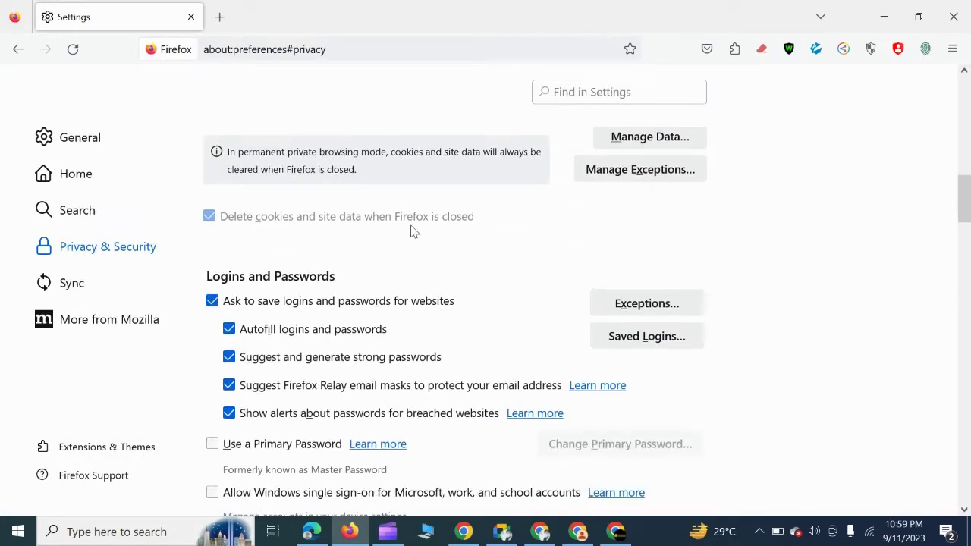
scroll(239, 215, up, 2)
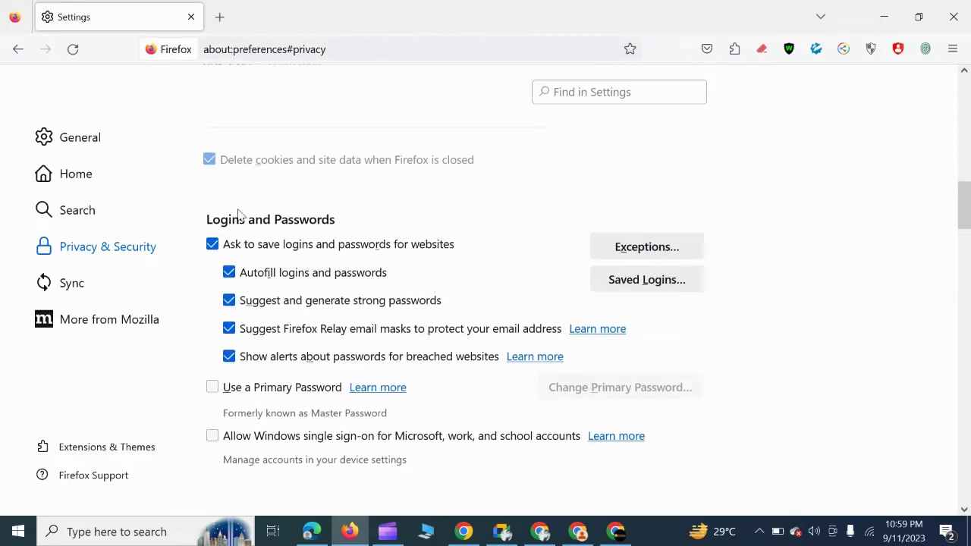
scroll(408, 233, up, 3)
scroll(349, 301, down, 3)
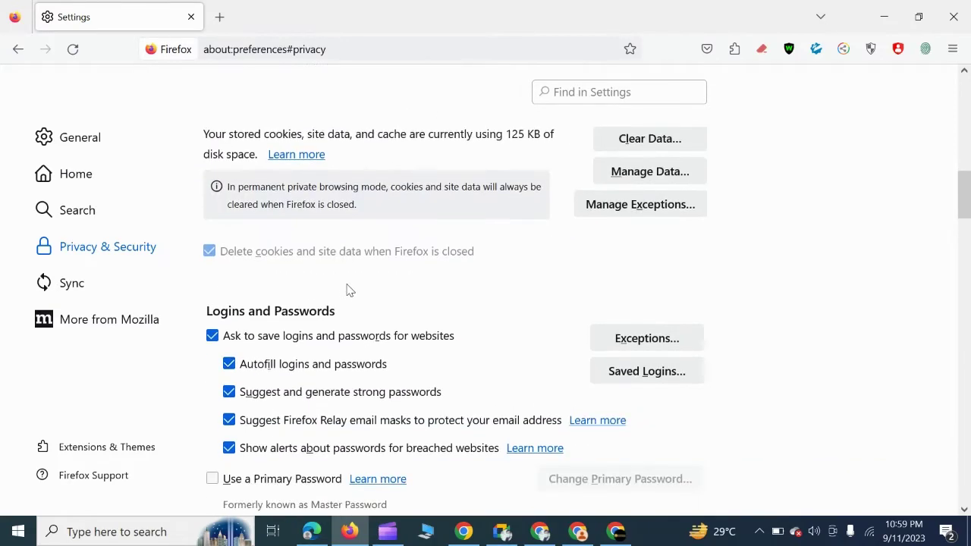
scroll(337, 300, up, 3)
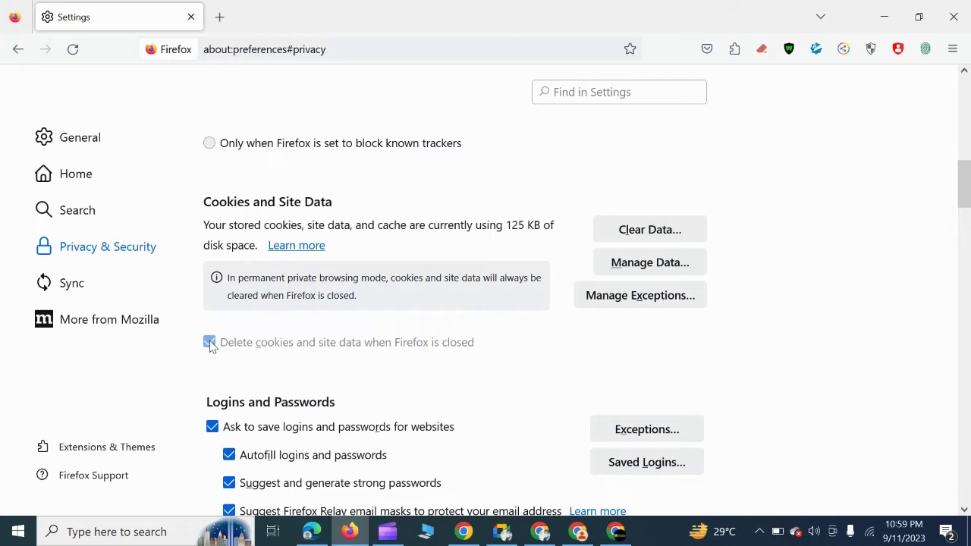
scroll(314, 262, up, 2)
scroll(319, 265, down, 3)
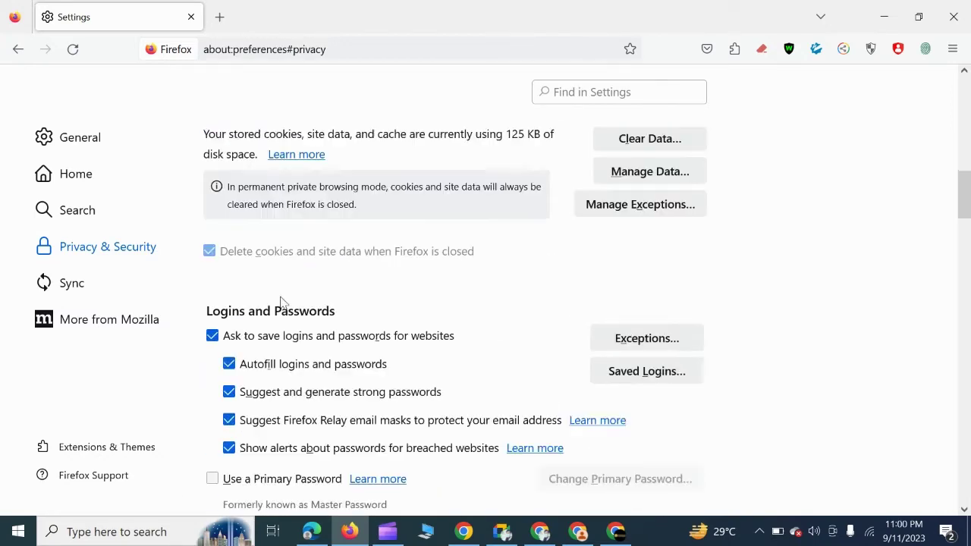
scroll(280, 302, up, 1)
scroll(210, 259, up, 1)
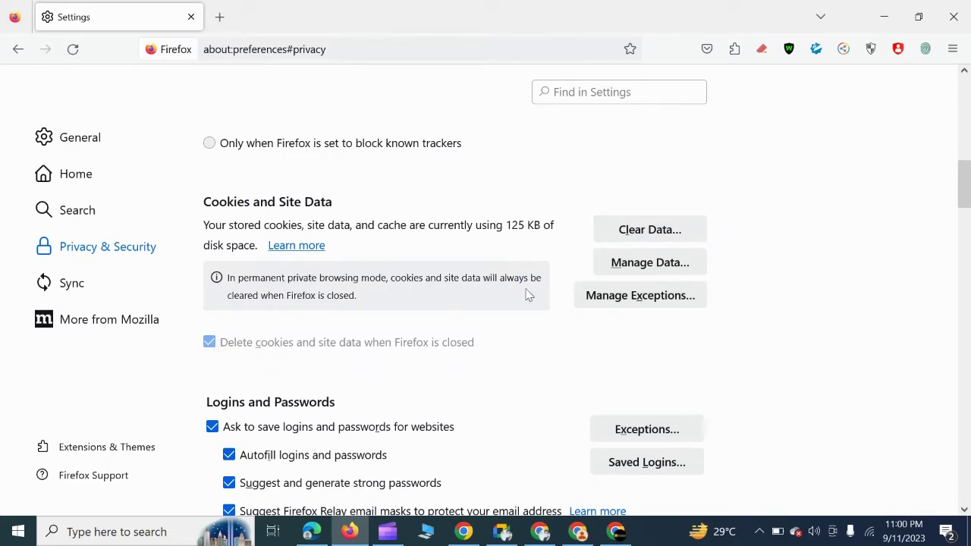
scroll(380, 280, down, 2)
scroll(507, 292, down, 1)
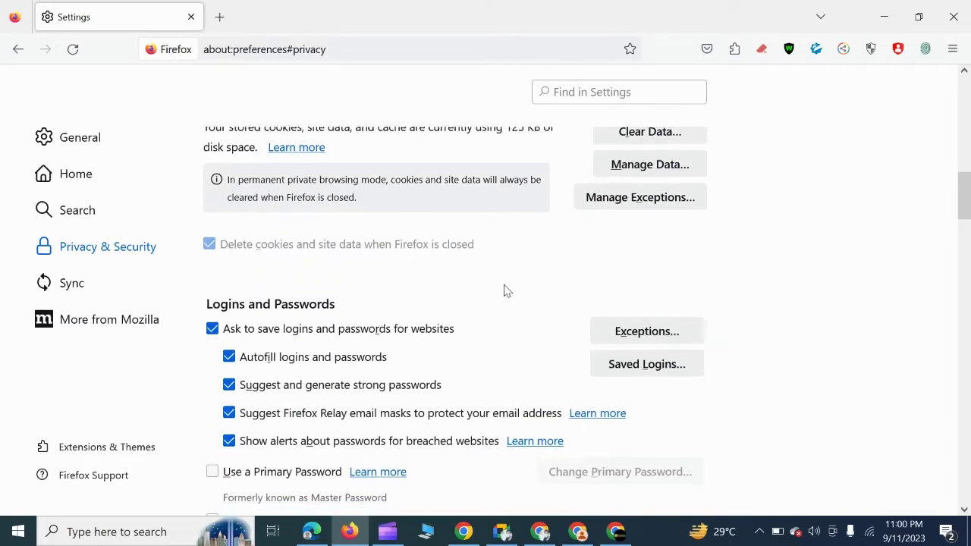
scroll(507, 291, down, 2)
scroll(243, 195, up, 1)
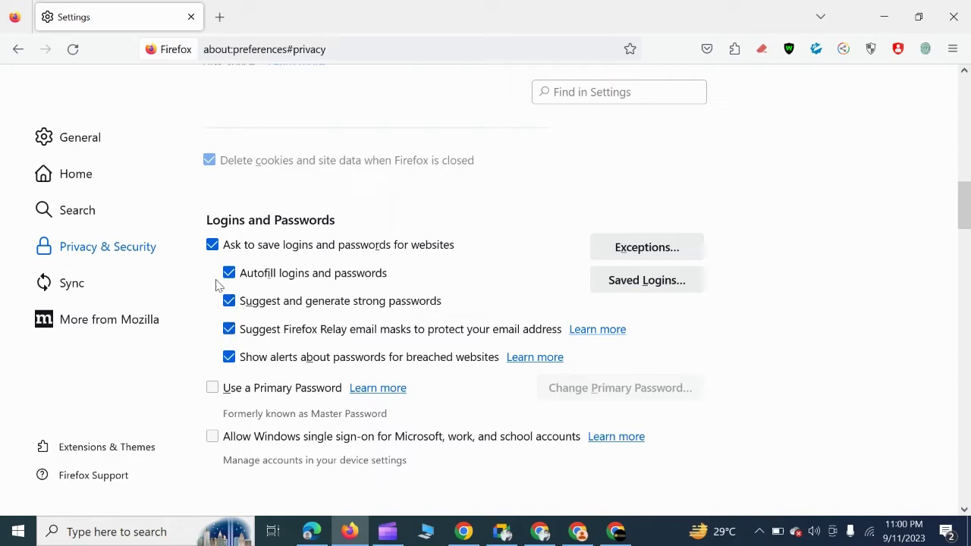
Clear all browsing history with the time range set to Everything and all history and data types included.
scroll(318, 379, down, 3)
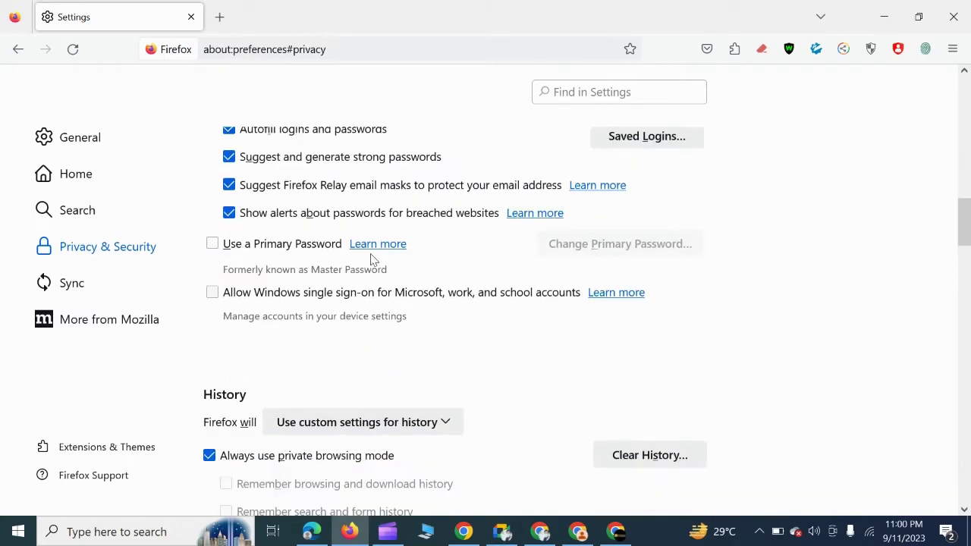
scroll(355, 313, down, 3)
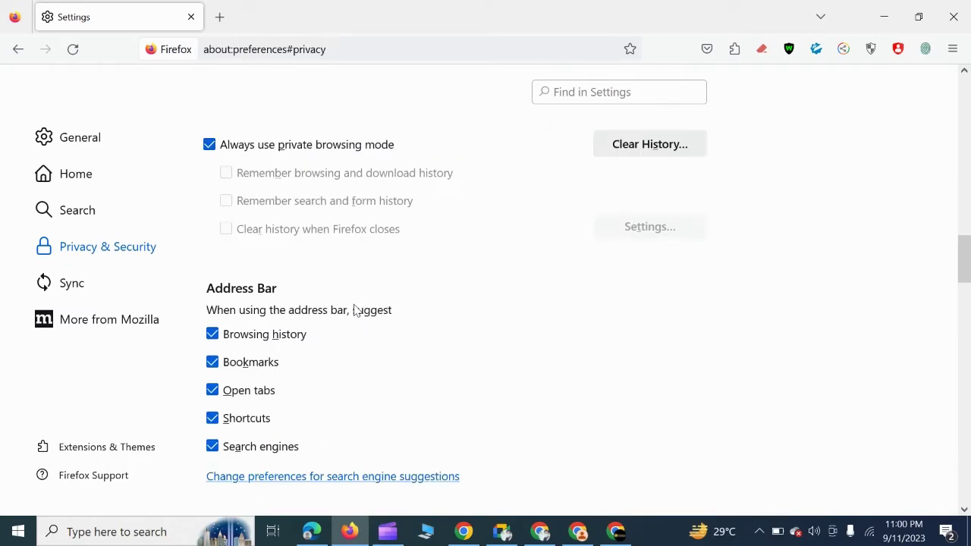
scroll(341, 304, up, 3)
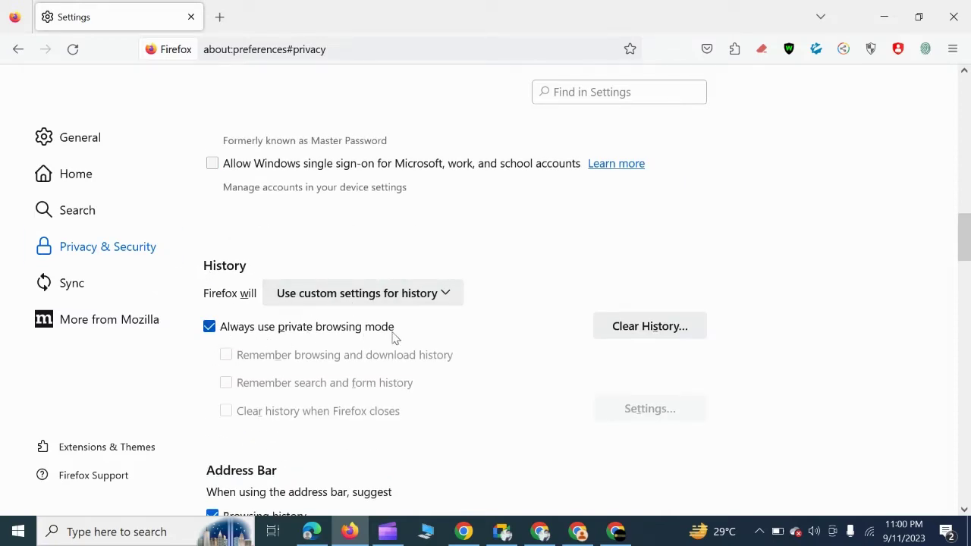
click(640, 336)
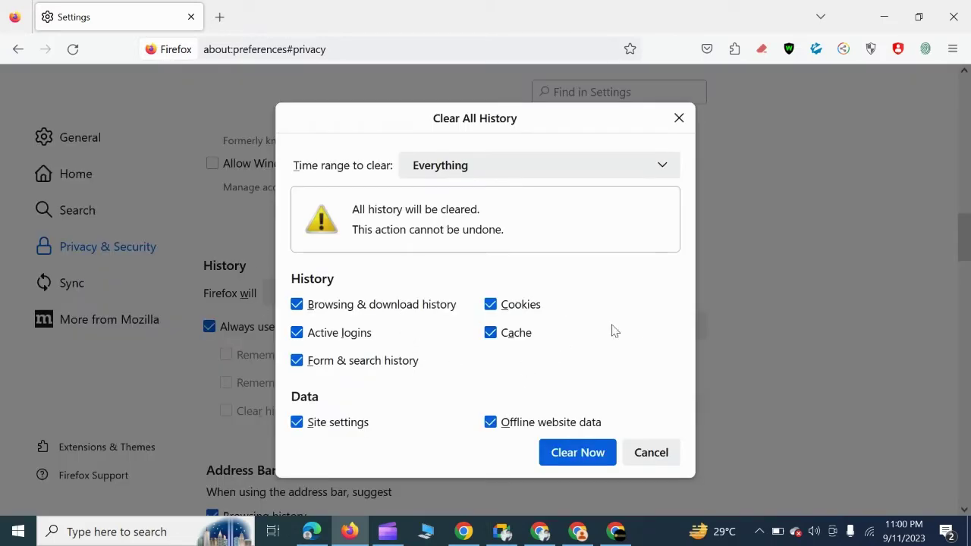
click(624, 172)
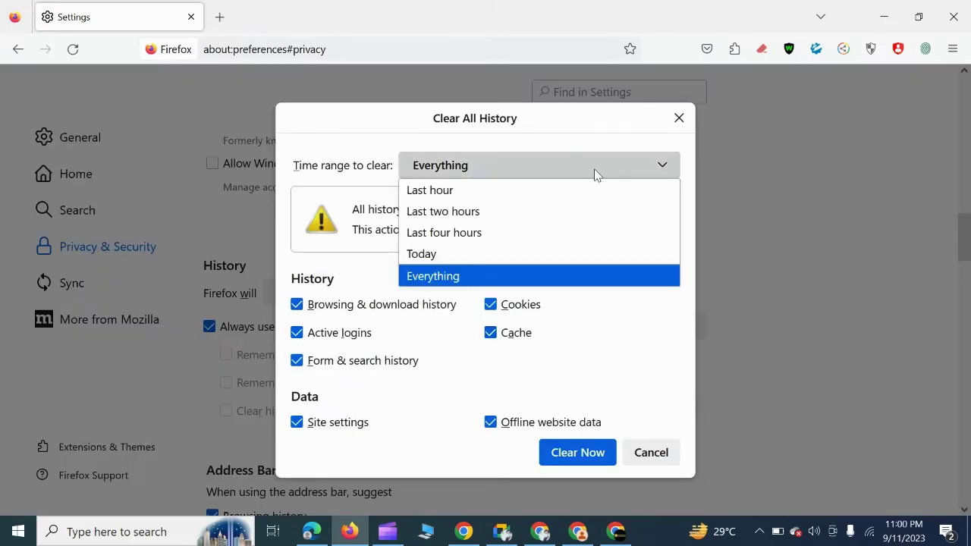
click(471, 278)
click(580, 459)
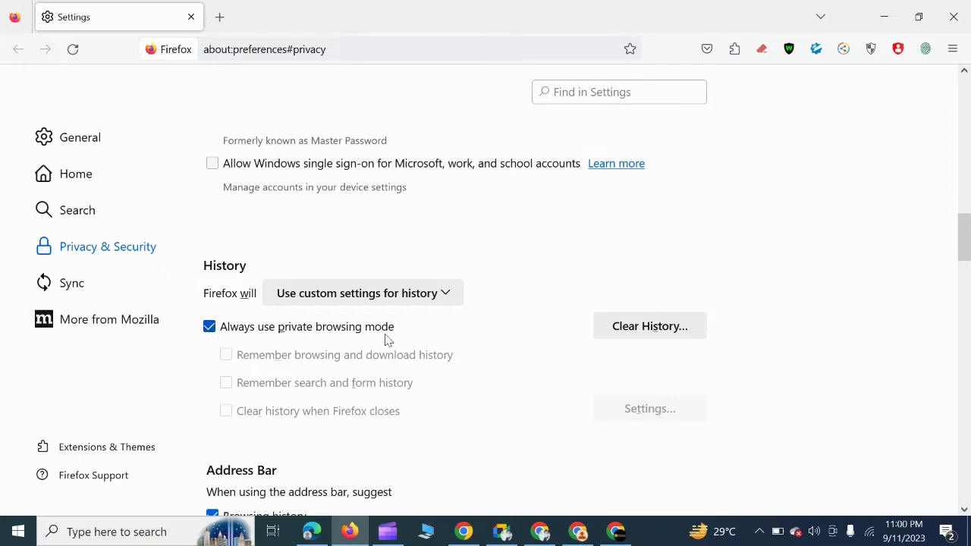
Review the private browsing history options, the Address Bar suggestions and the list of site Permissions.
scroll(477, 354, up, 5)
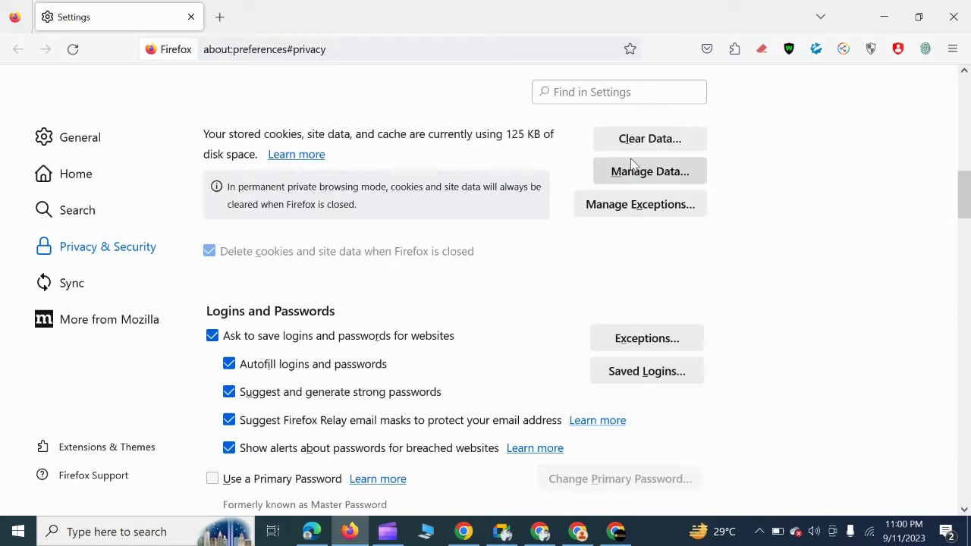
scroll(584, 281, down, 5)
scroll(485, 379, down, 2)
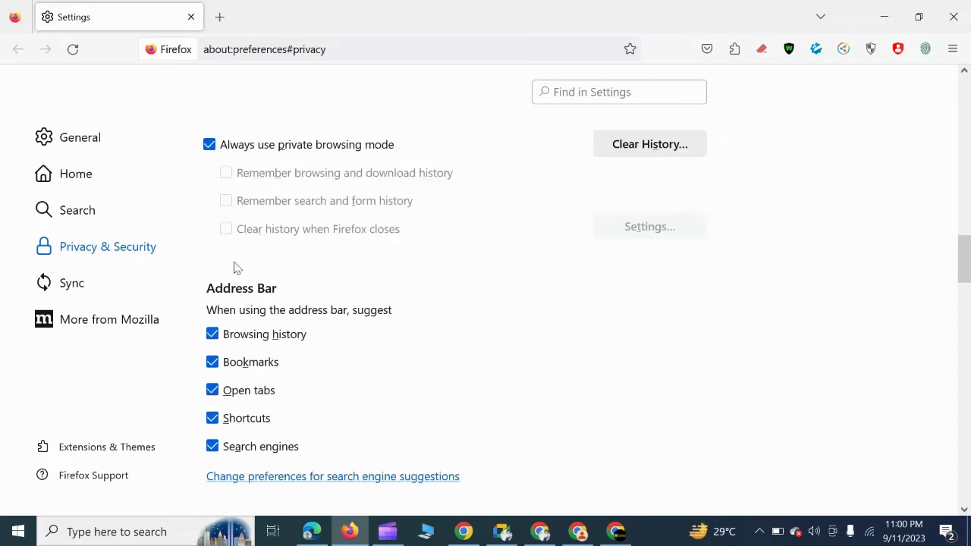
scroll(283, 162, up, 1)
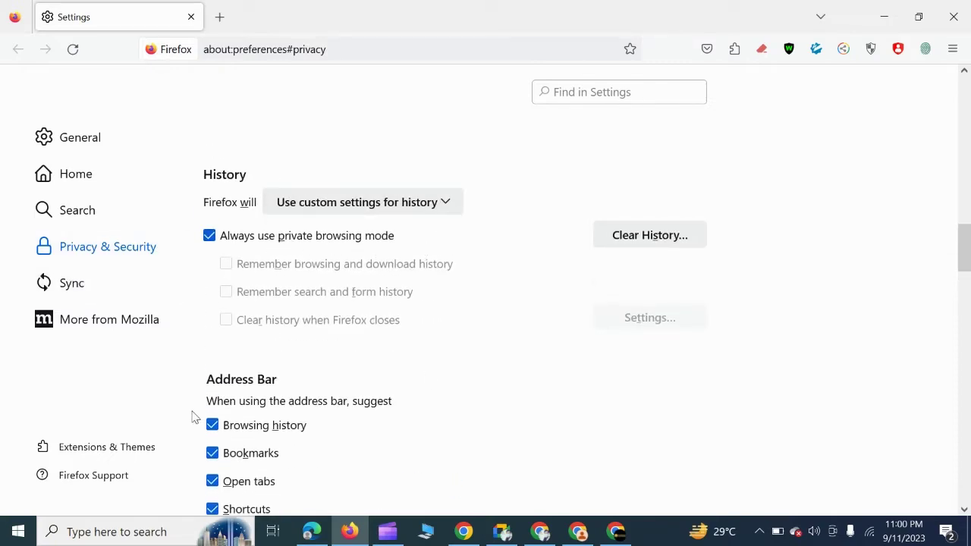
scroll(341, 342, down, 3)
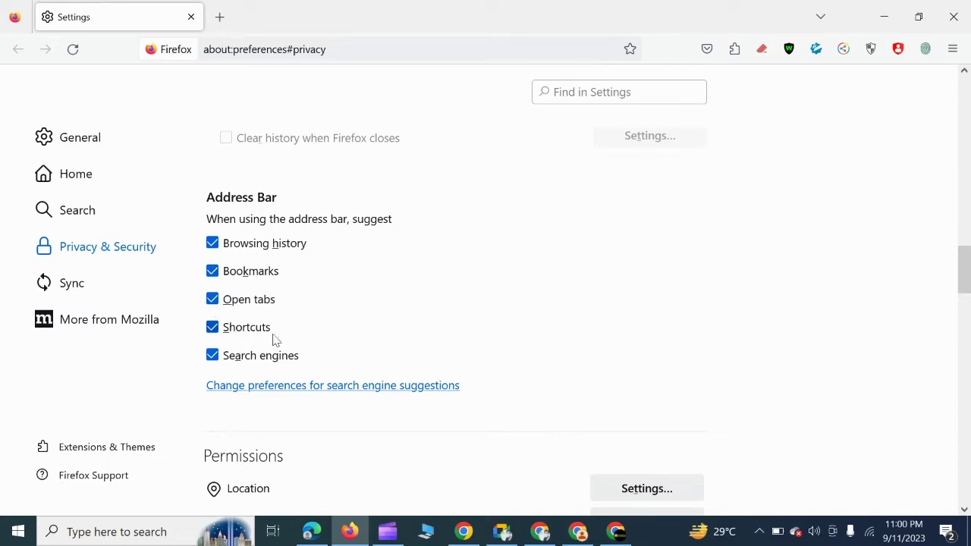
scroll(341, 348, down, 3)
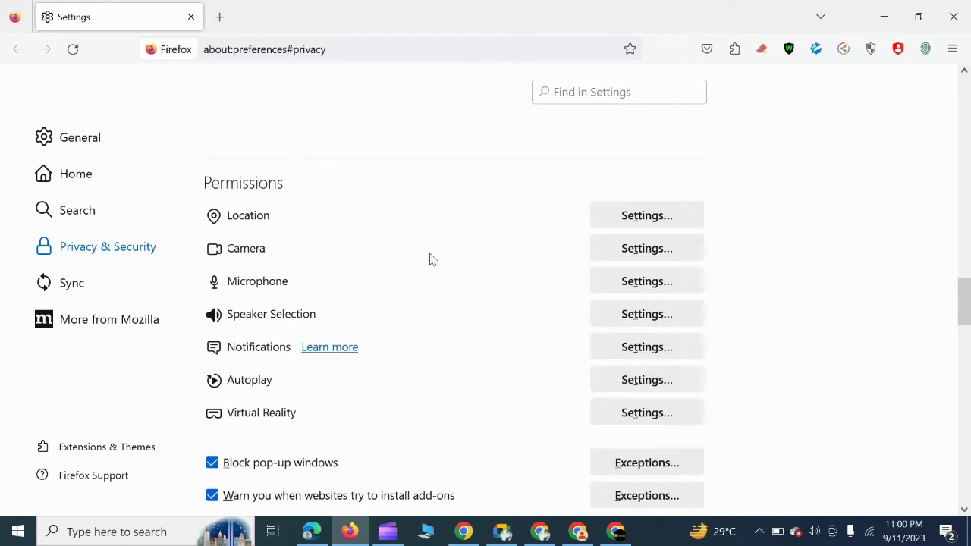
scroll(410, 259, down, 1)
scroll(319, 247, up, 1)
Turn blocking of new location access requests off and back on, and save the Location permissions.
click(641, 219)
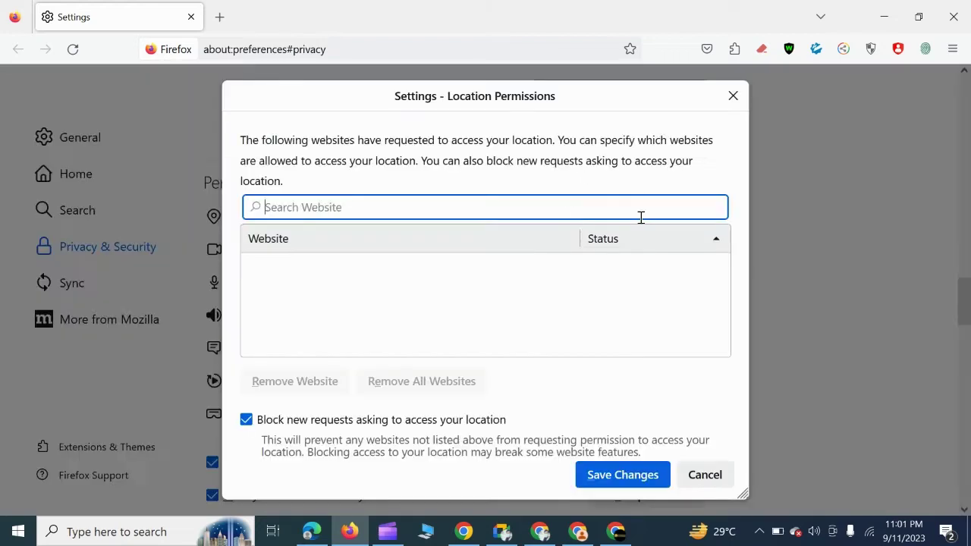
click(256, 421)
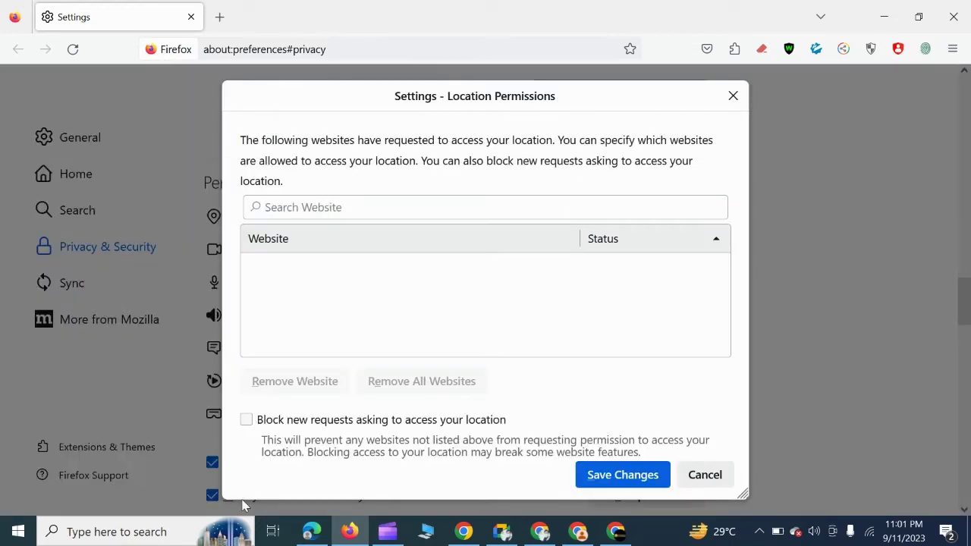
click(247, 421)
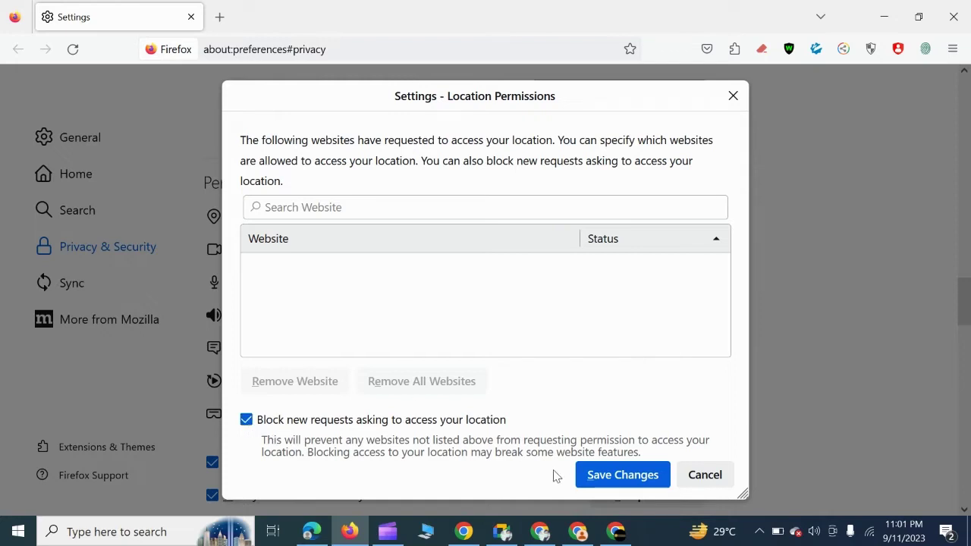
click(616, 476)
Turn blocking of new camera access requests off and back on, and save the Camera permissions.
click(634, 260)
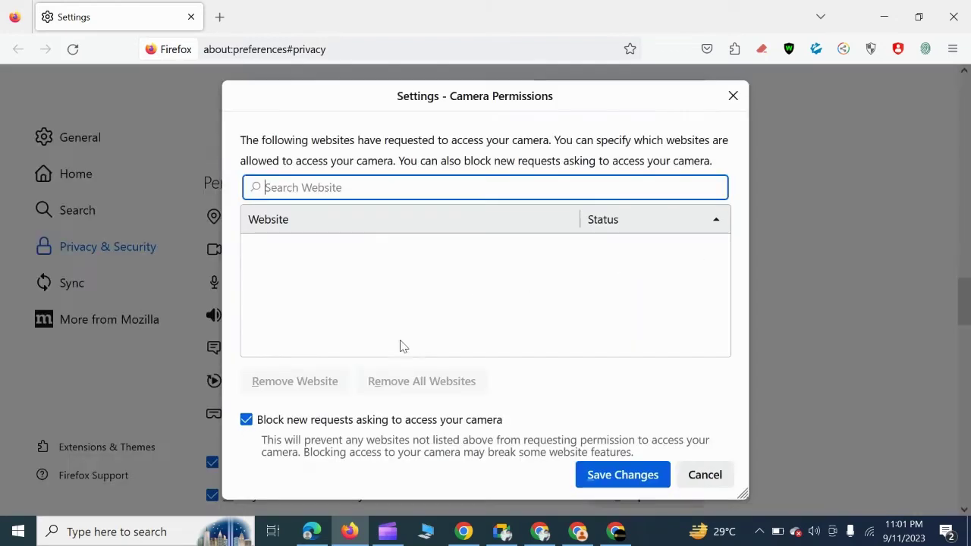
click(247, 421)
click(248, 421)
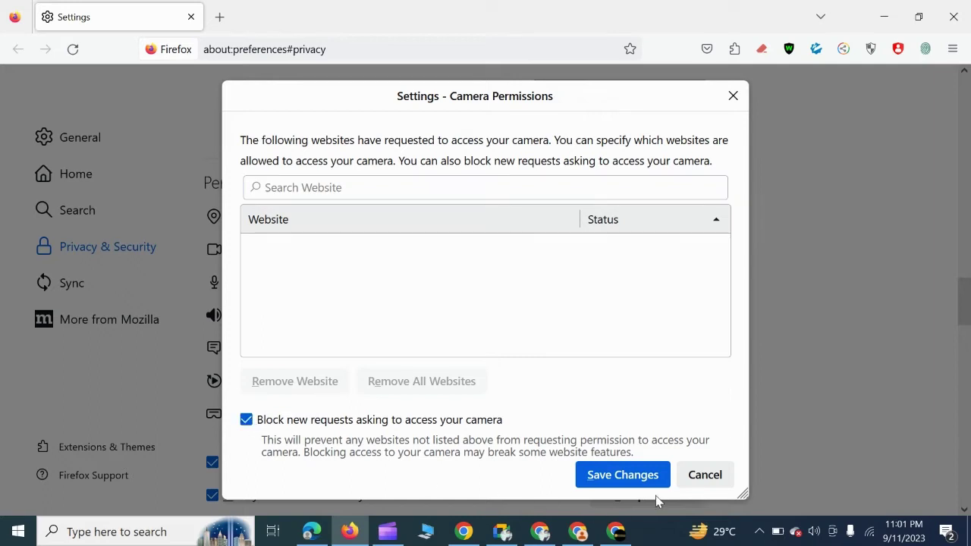
click(619, 475)
Turn blocking of new microphone access requests off and back on, and save both the Microphone and Speaker Selection permissions.
click(641, 280)
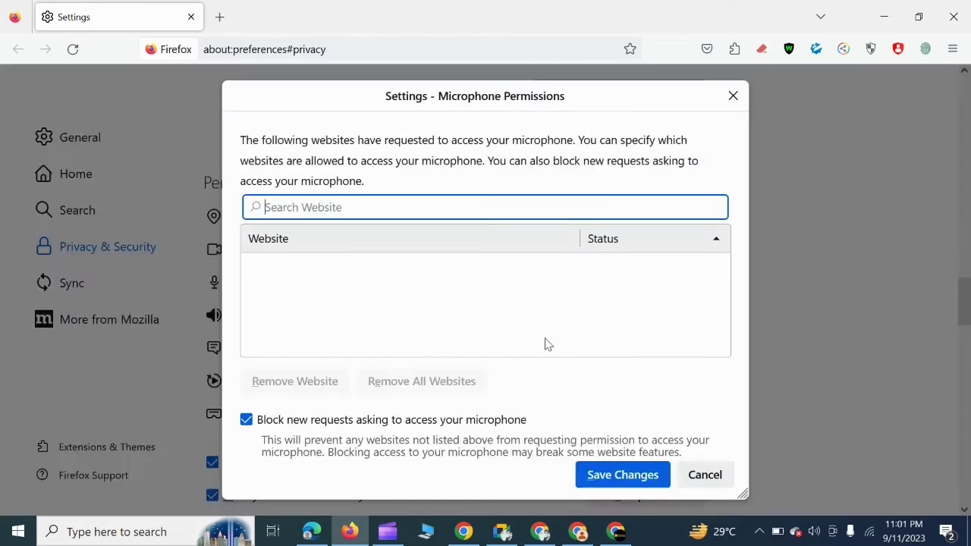
click(262, 424)
click(262, 426)
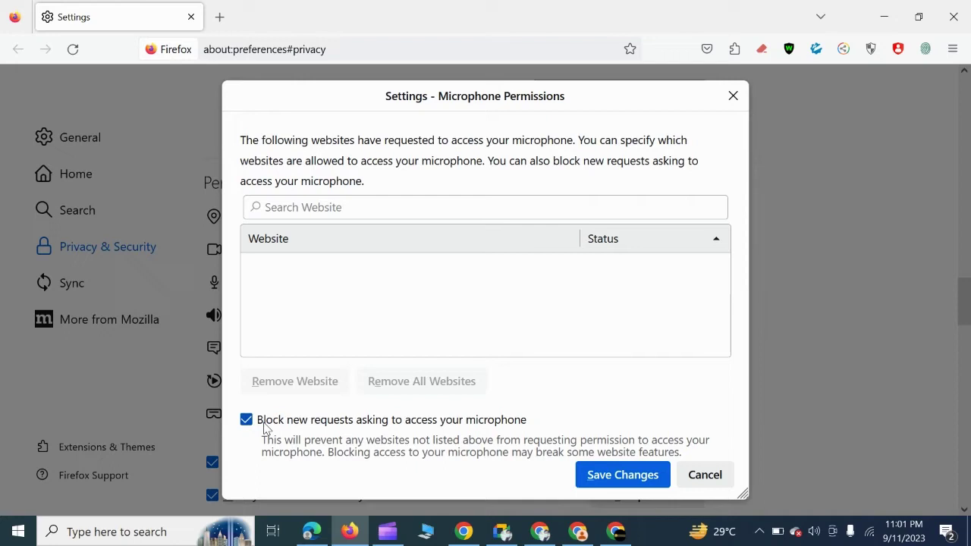
click(647, 488)
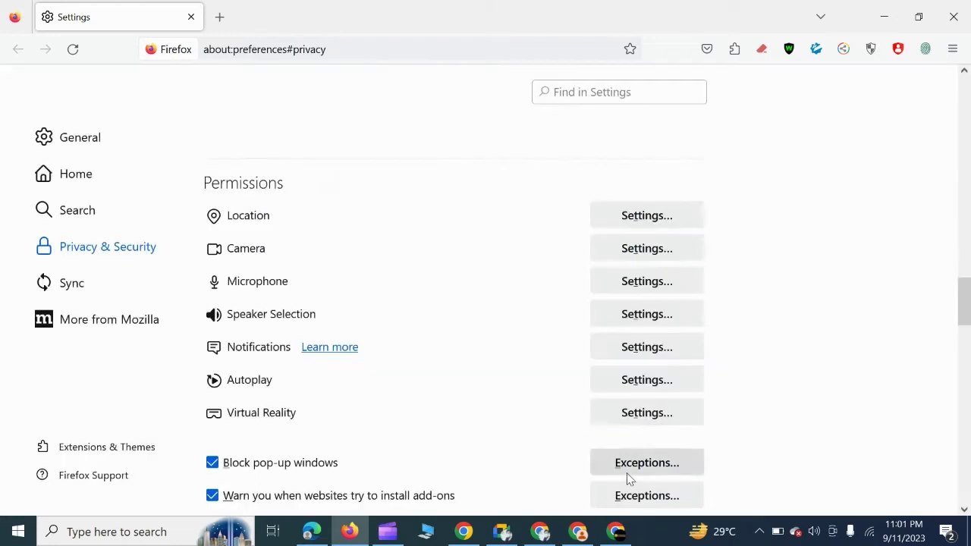
click(664, 322)
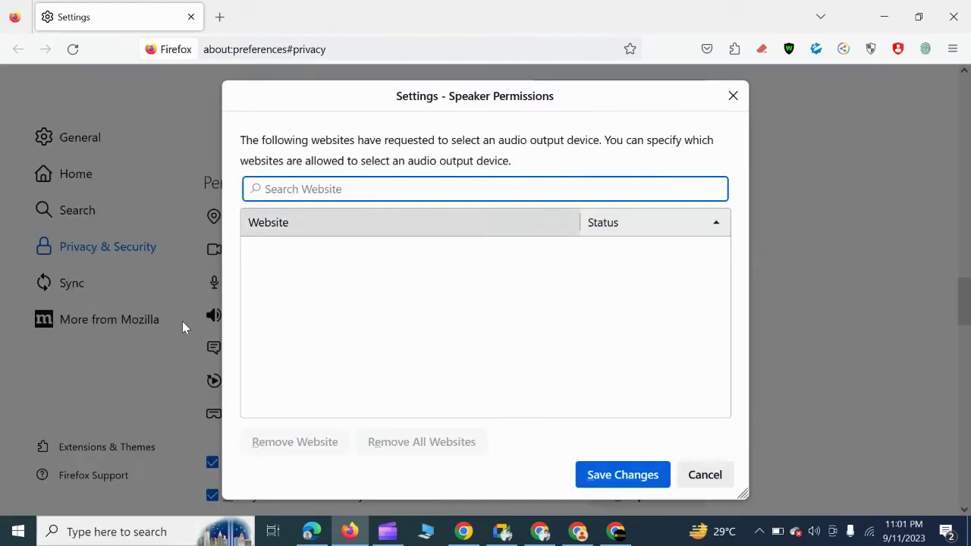
click(623, 486)
Turn blocking of new notification requests off and back on, and save the Notification permissions.
click(634, 355)
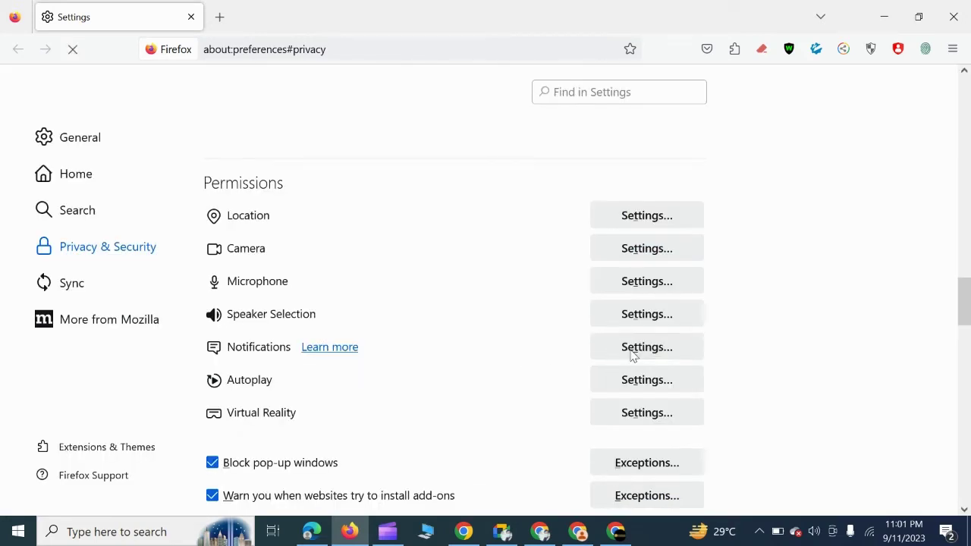
click(246, 422)
click(246, 421)
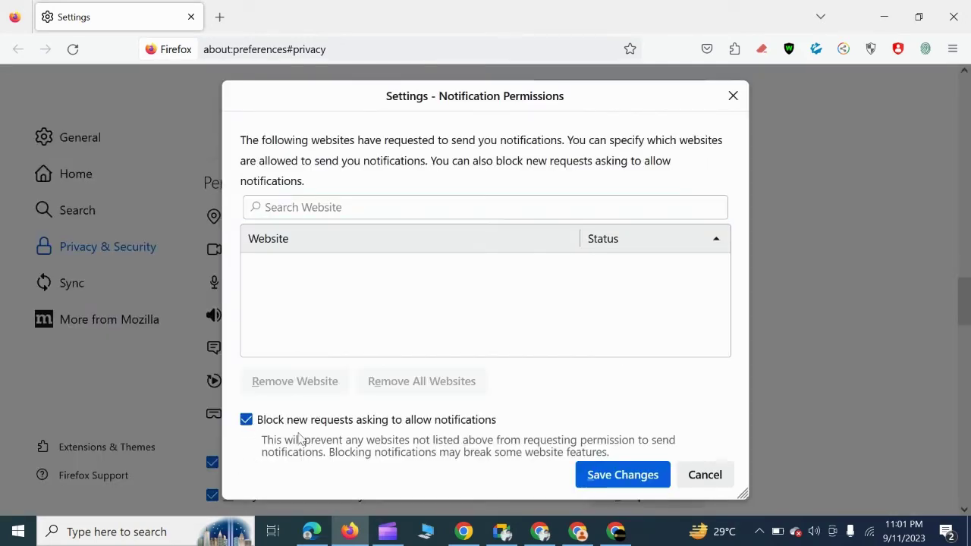
click(609, 481)
Remove all websites from the Autoplay settings and save them, and save the Virtual Reality permissions with new requests blocked.
scroll(203, 298, down, 2)
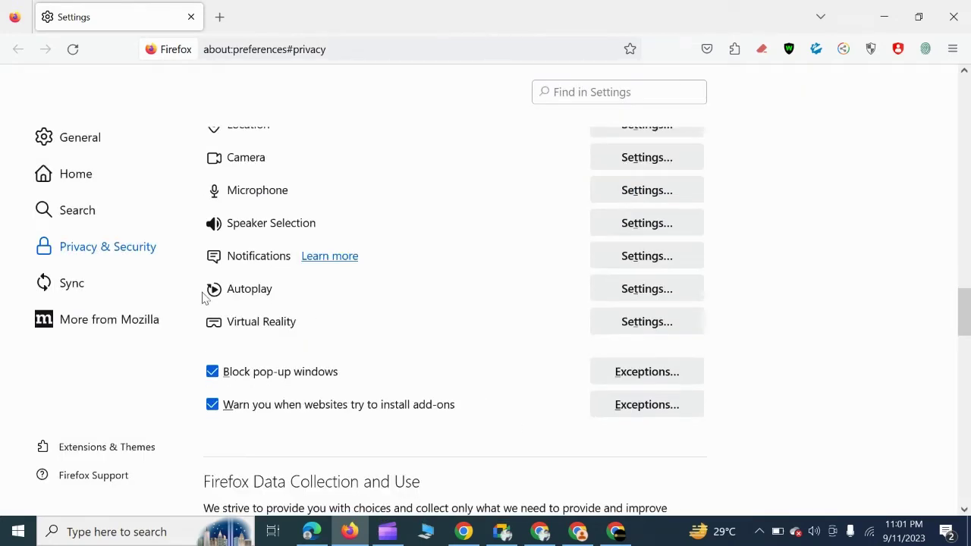
click(645, 299)
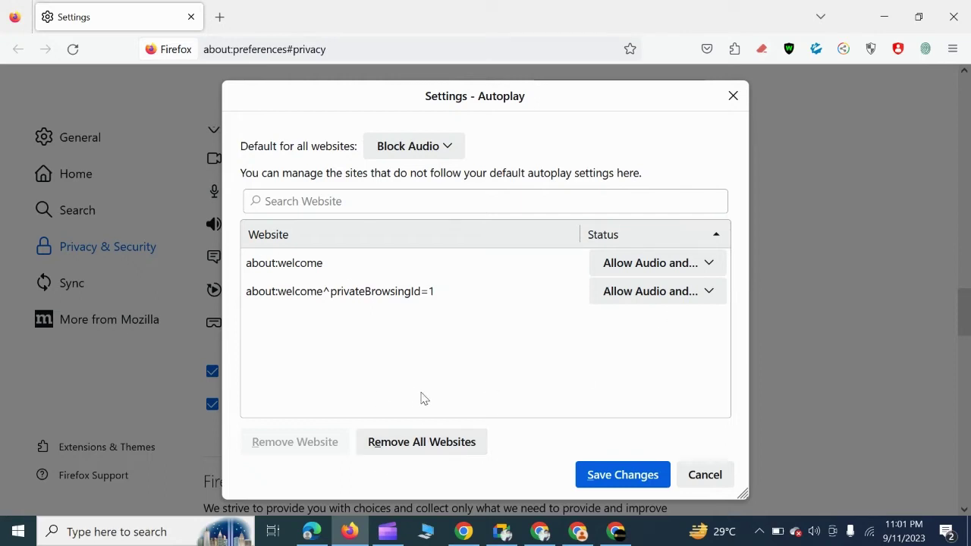
click(421, 443)
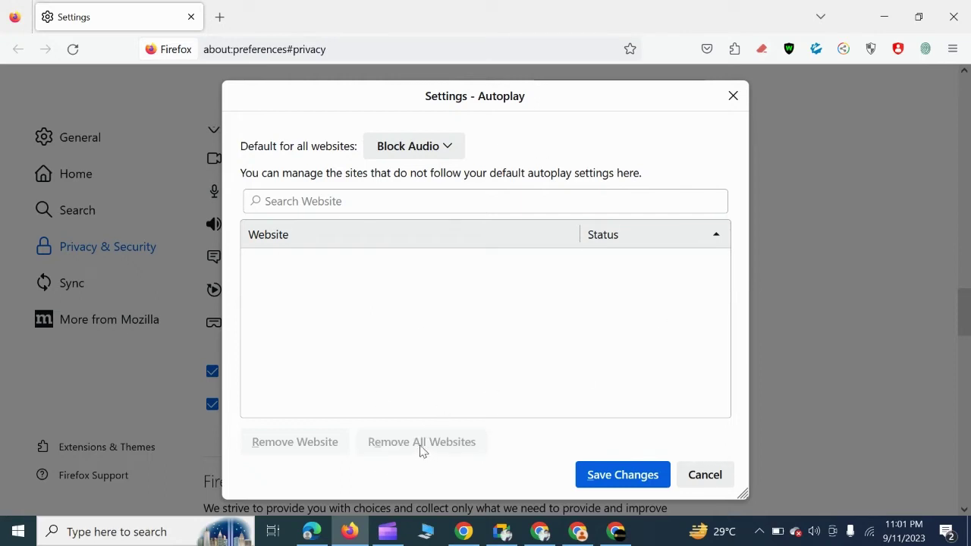
click(613, 481)
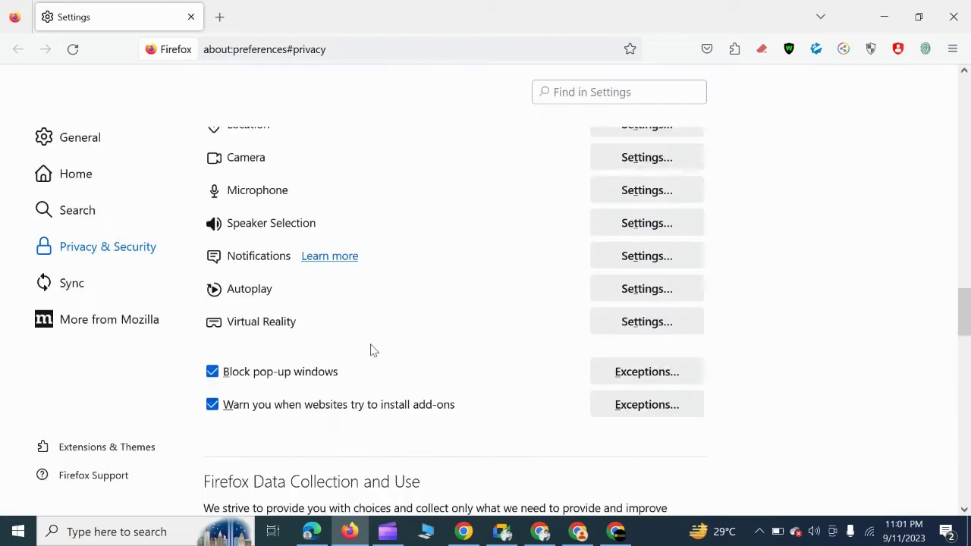
click(643, 334)
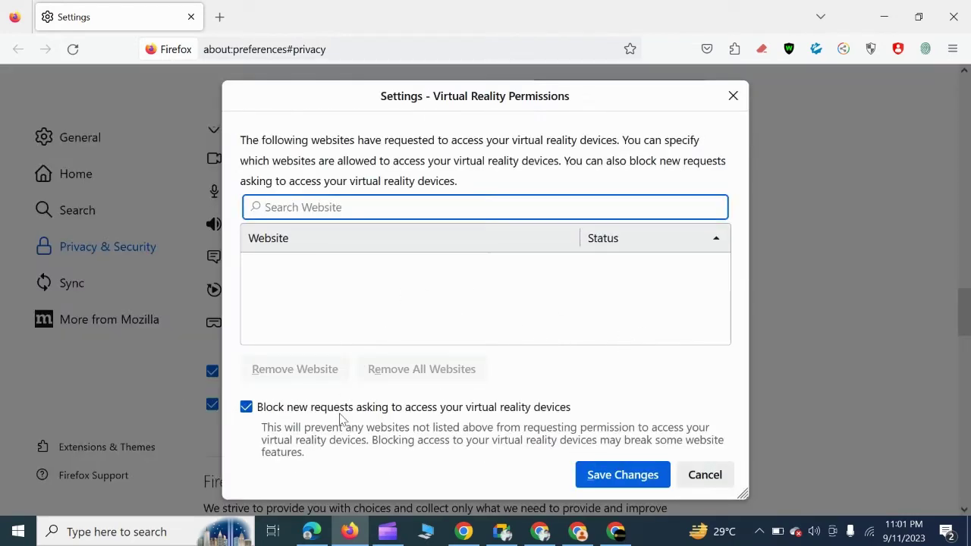
click(636, 487)
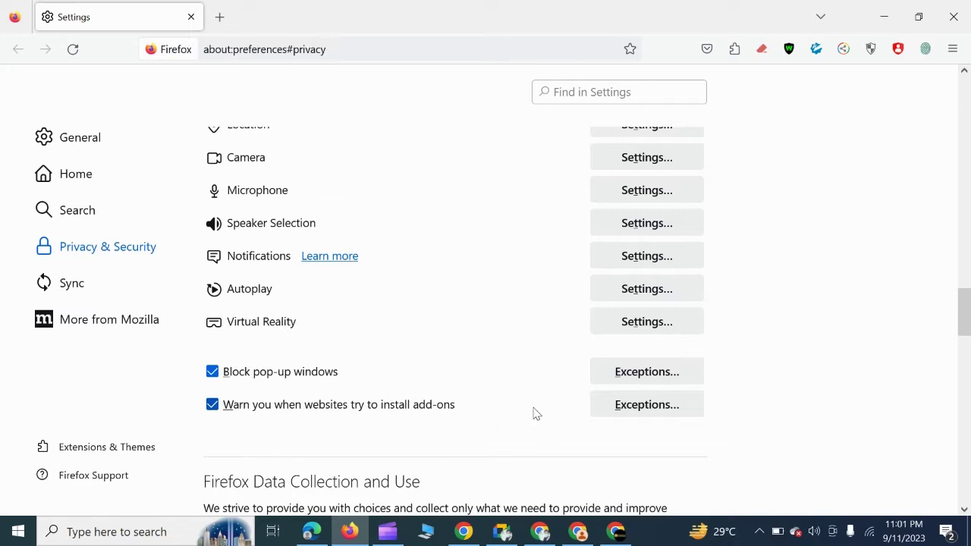
Open and save the allowed websites lists for pop-ups and for add-ons installation without editing them.
click(593, 375)
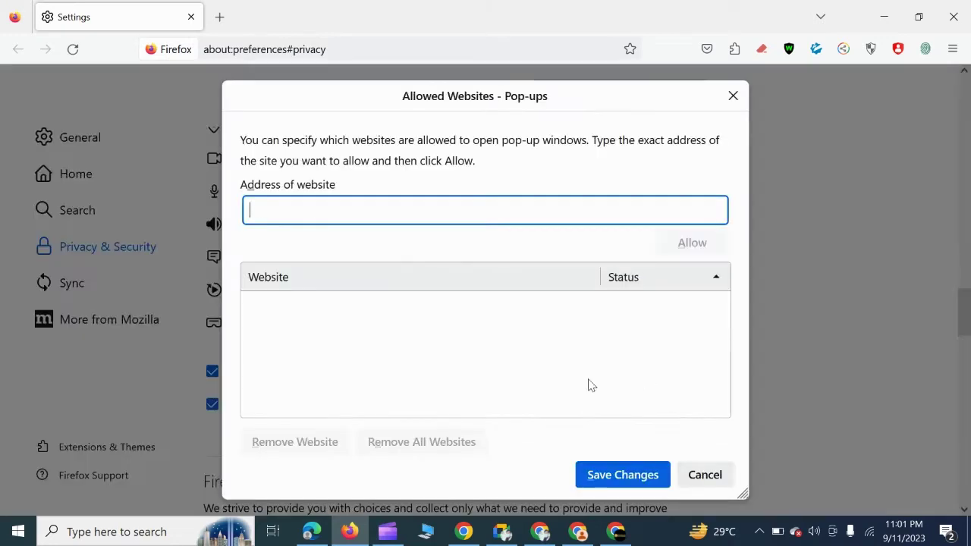
click(624, 476)
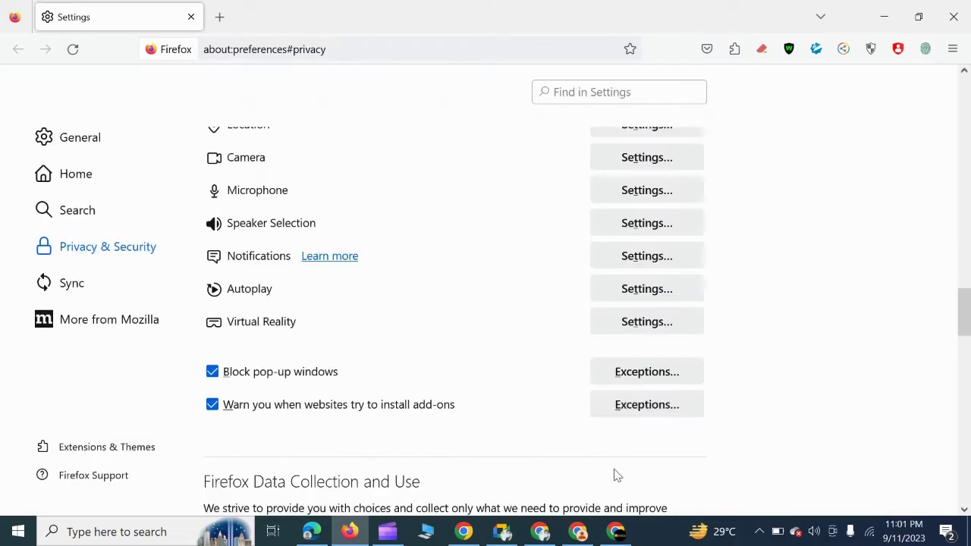
click(660, 407)
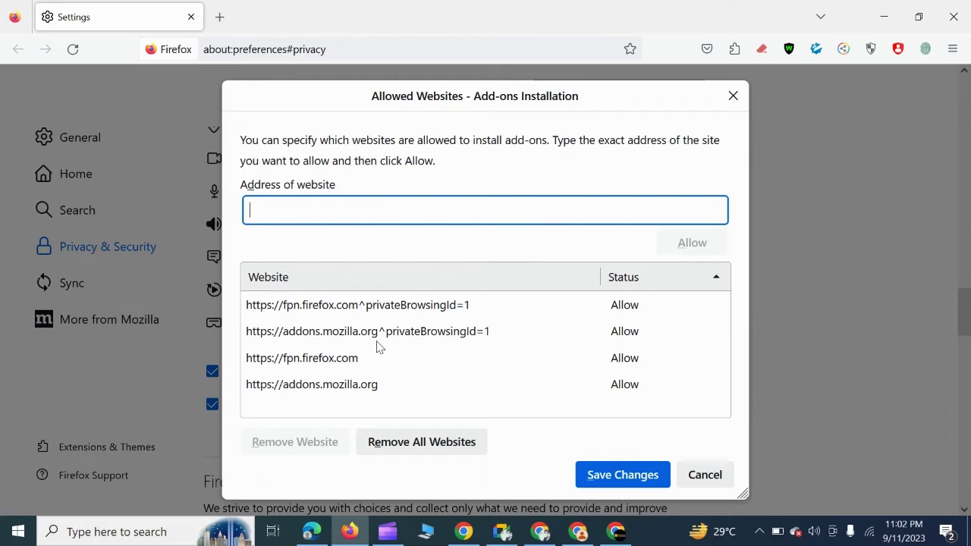
click(645, 476)
Reopen the Notification permissions to check the blocking option, and close them without changes.
scroll(232, 342, down, 4)
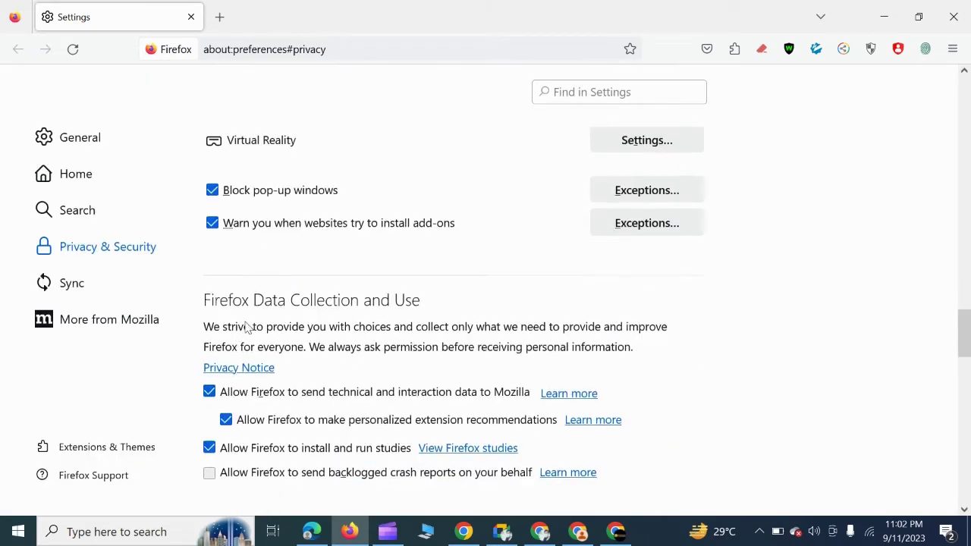
scroll(249, 326, up, 2)
scroll(376, 299, up, 4)
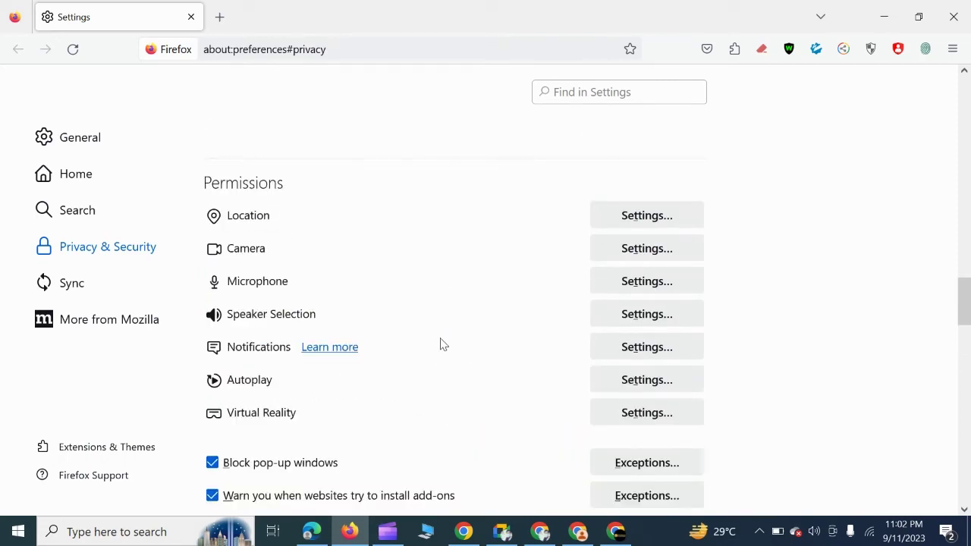
click(645, 354)
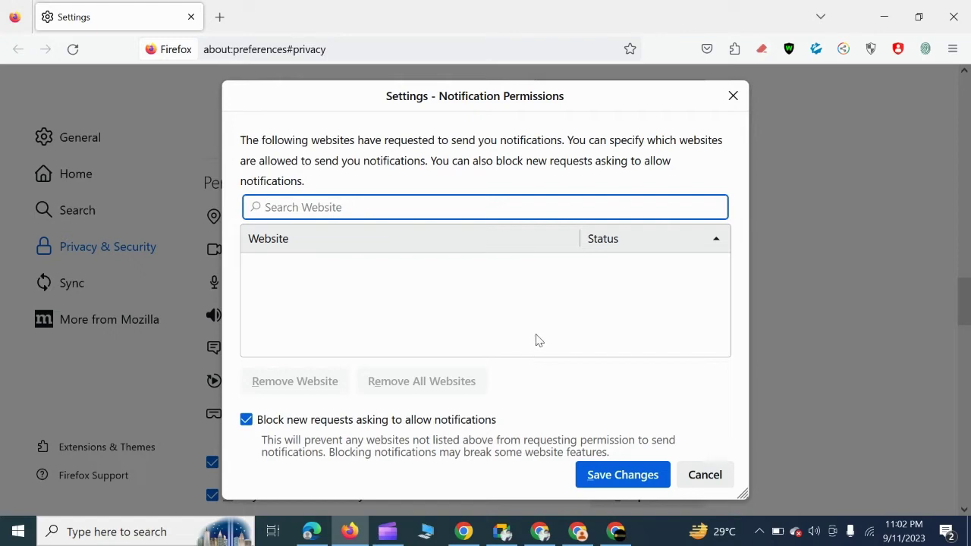
click(732, 97)
Review the Firefox Data Collection and Use, Security and Certificates settings, briefly checking the recording in Clipchamp.
scroll(436, 364, down, 4)
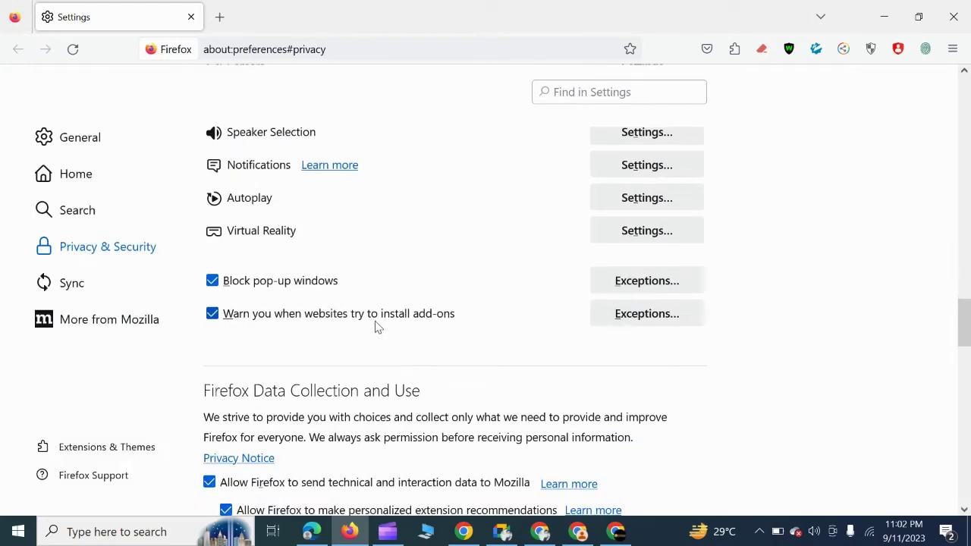
scroll(275, 477, down, 6)
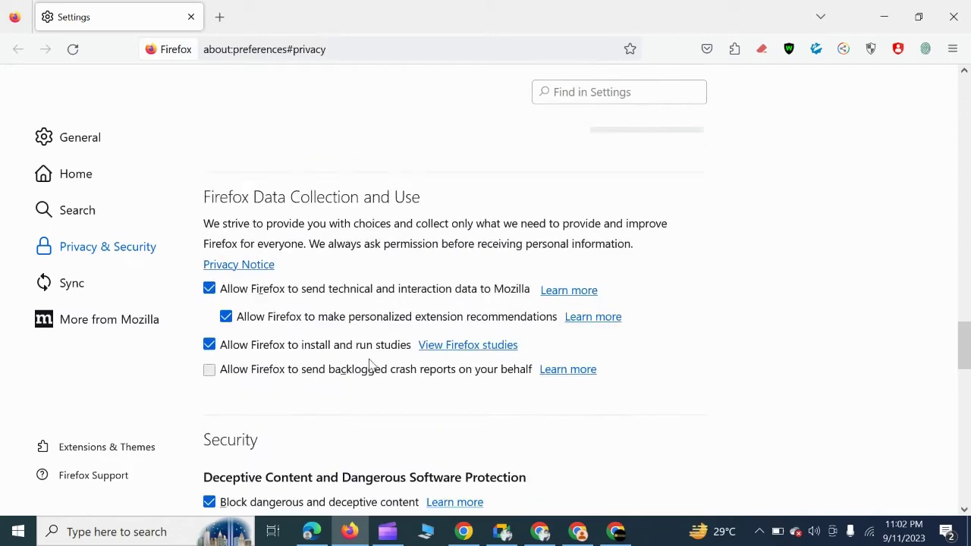
scroll(331, 351, up, 2)
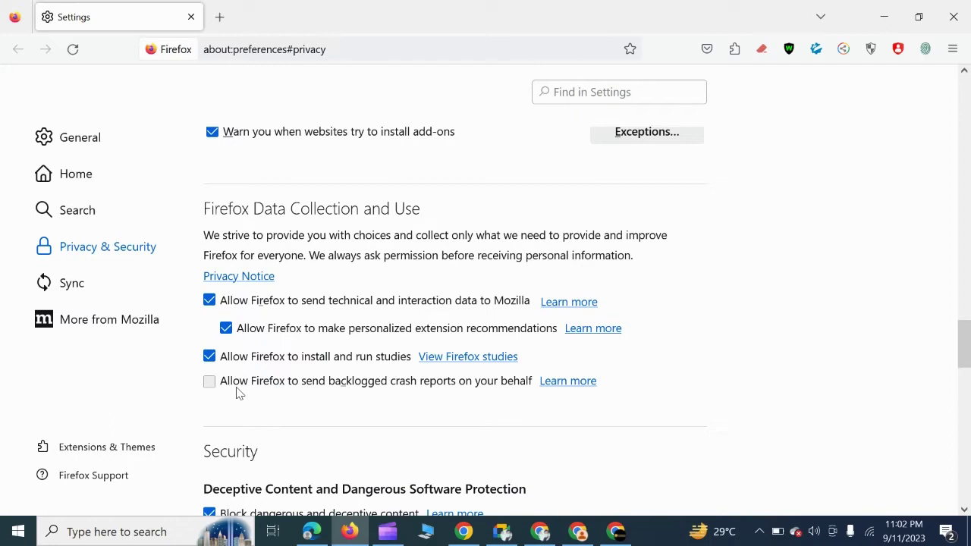
click(386, 531)
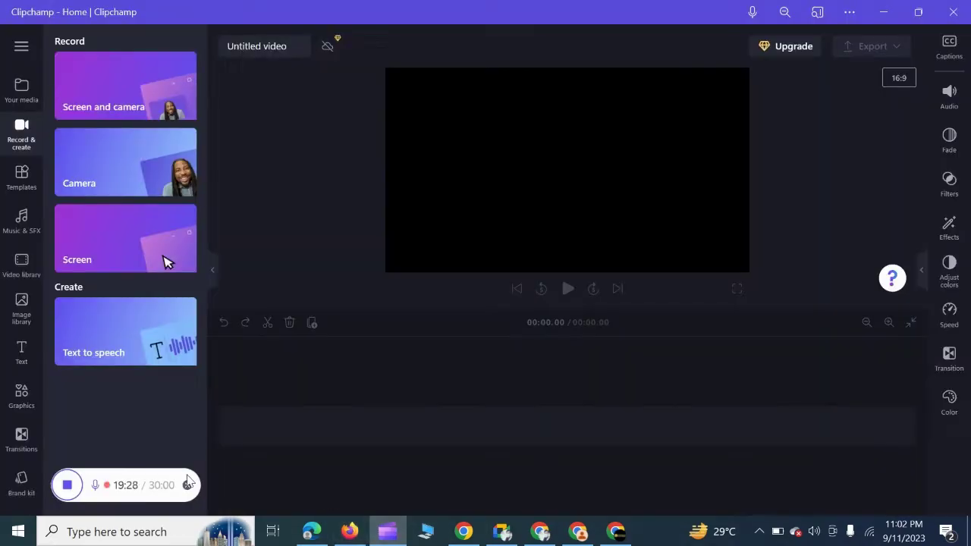
click(882, 12)
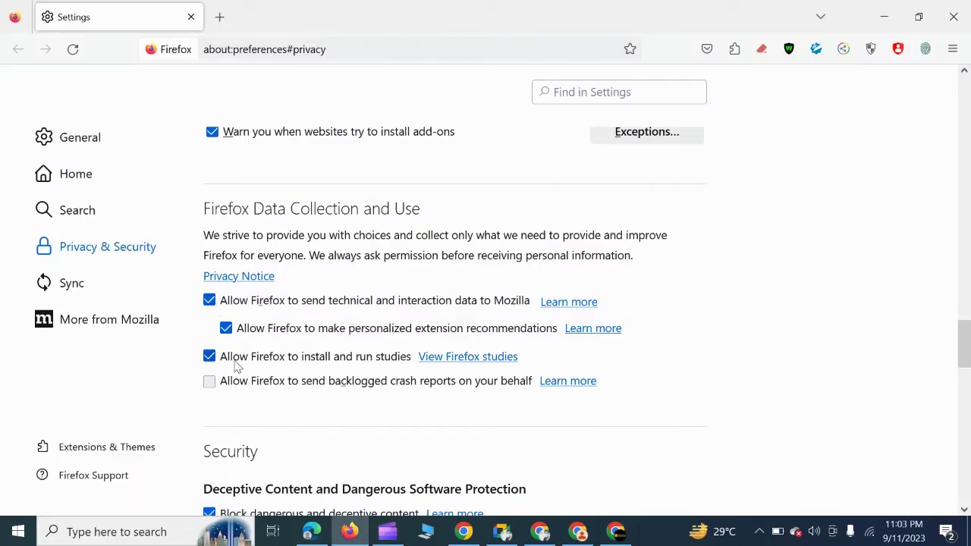
scroll(377, 347, down, 5)
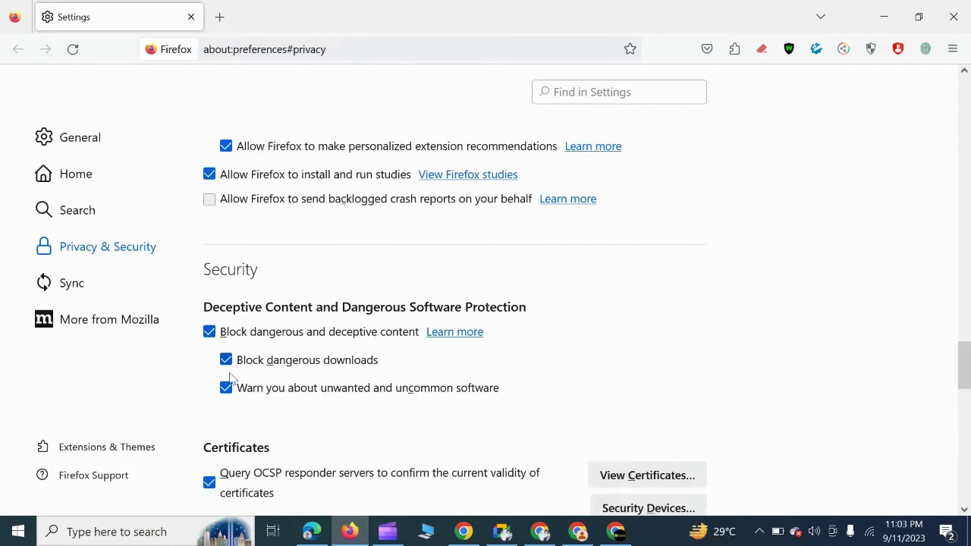
scroll(281, 402, down, 4)
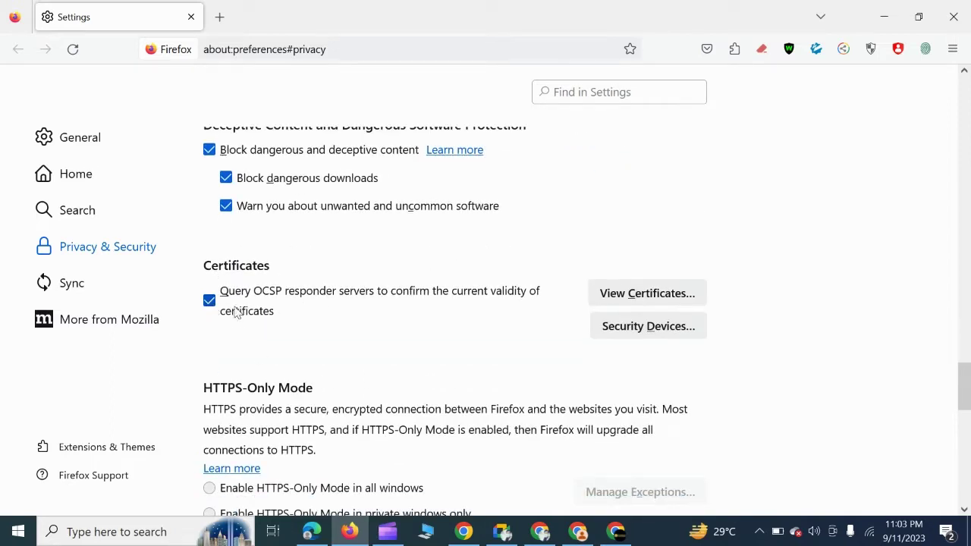
scroll(396, 346, down, 4)
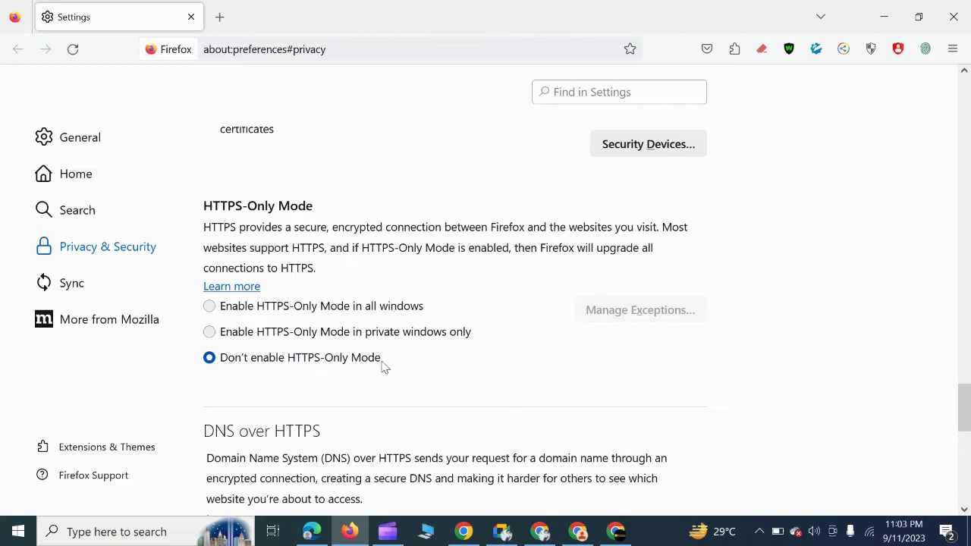
Try HTTPS-Only Mode in all windows and in private windows only, and return to Don't enable HTTPS-Only Mode.
click(209, 306)
click(209, 332)
click(210, 357)
Review the HTTPS-Only Mode explanation, the DNS over HTTPS protection levels, and the Certificates and deceptive content protection settings.
scroll(458, 362, down, 2)
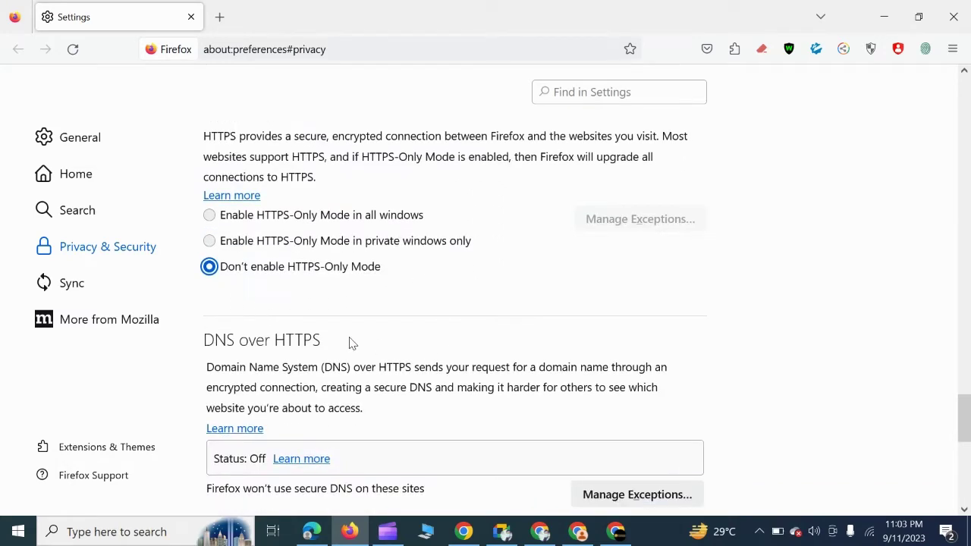
scroll(207, 293, up, 3)
scroll(296, 220, down, 1)
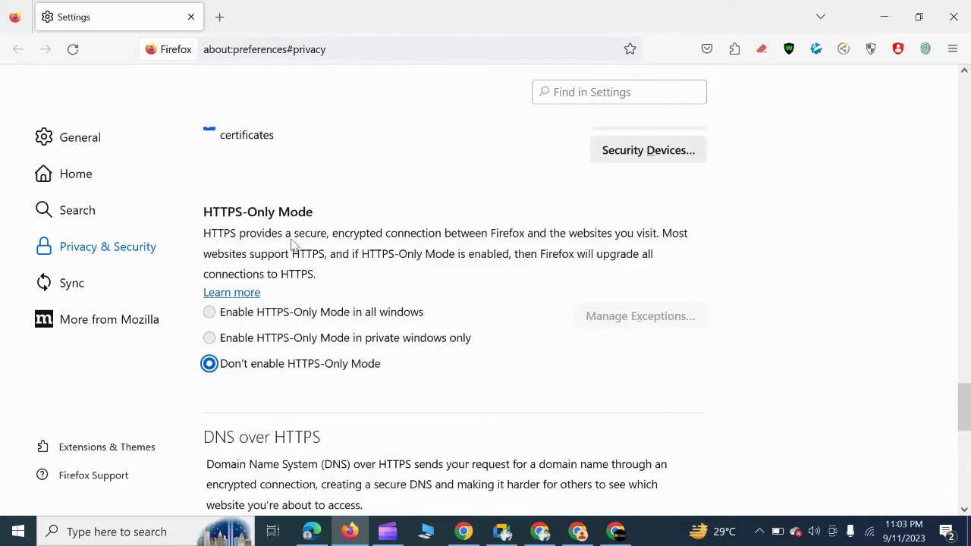
scroll(292, 245, up, 2)
scroll(288, 199, down, 1)
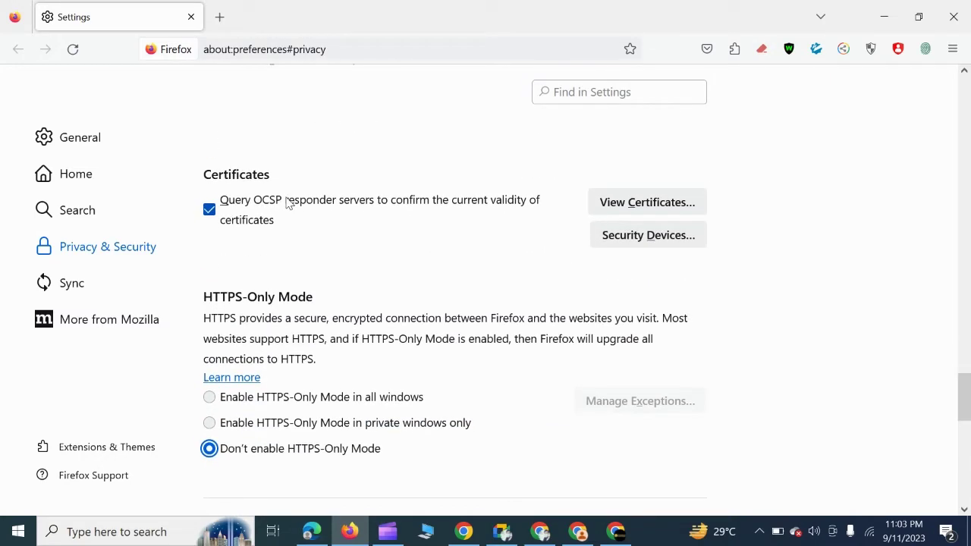
scroll(287, 203, down, 1)
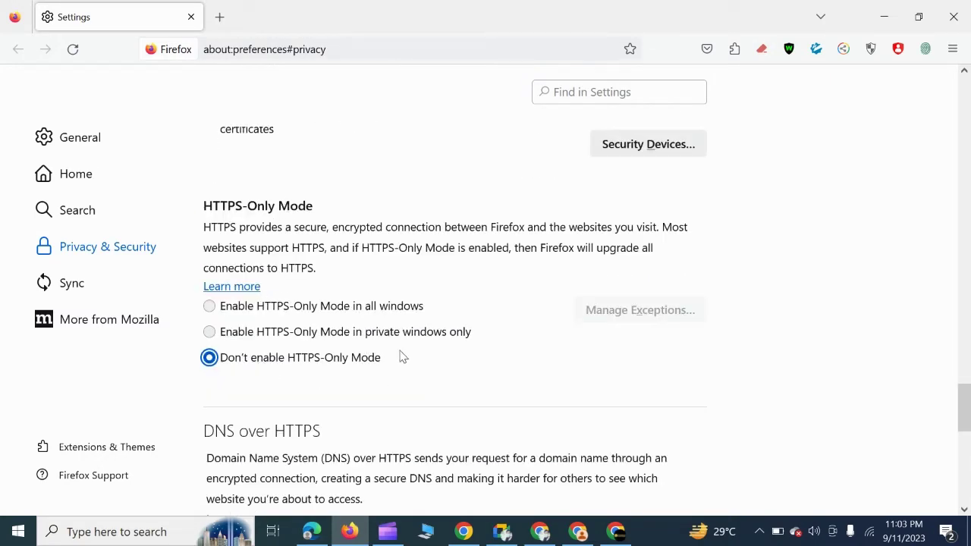
scroll(401, 357, down, 2)
scroll(401, 357, up, 1)
scroll(315, 334, down, 1)
scroll(314, 334, down, 3)
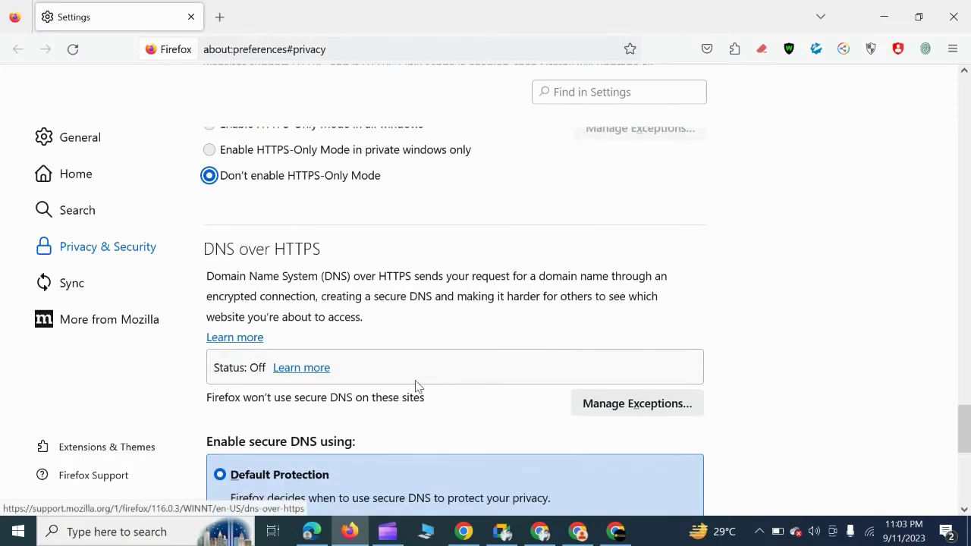
scroll(338, 279, down, 2)
scroll(337, 281, down, 2)
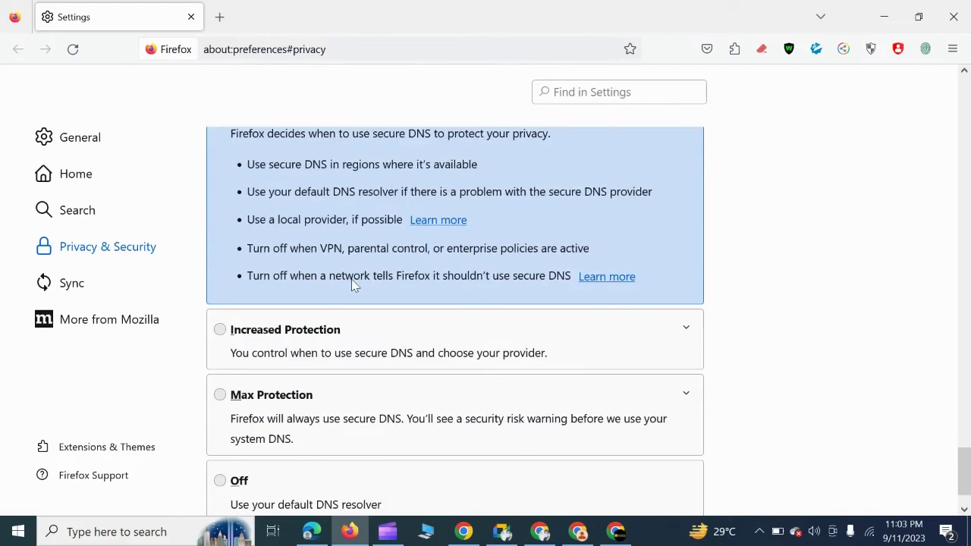
scroll(287, 292, up, 7)
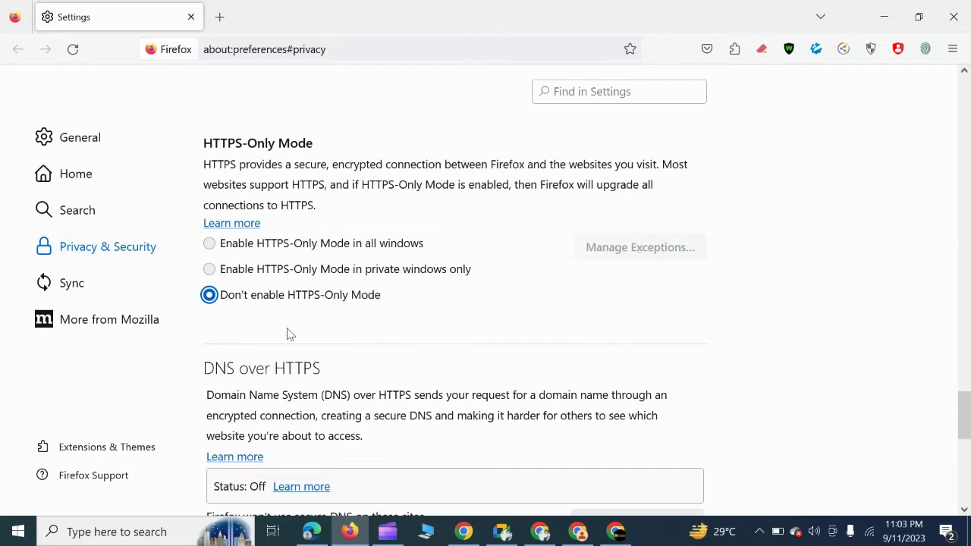
scroll(372, 228, up, 3)
scroll(379, 246, down, 3)
scroll(535, 292, down, 1)
scroll(487, 292, up, 4)
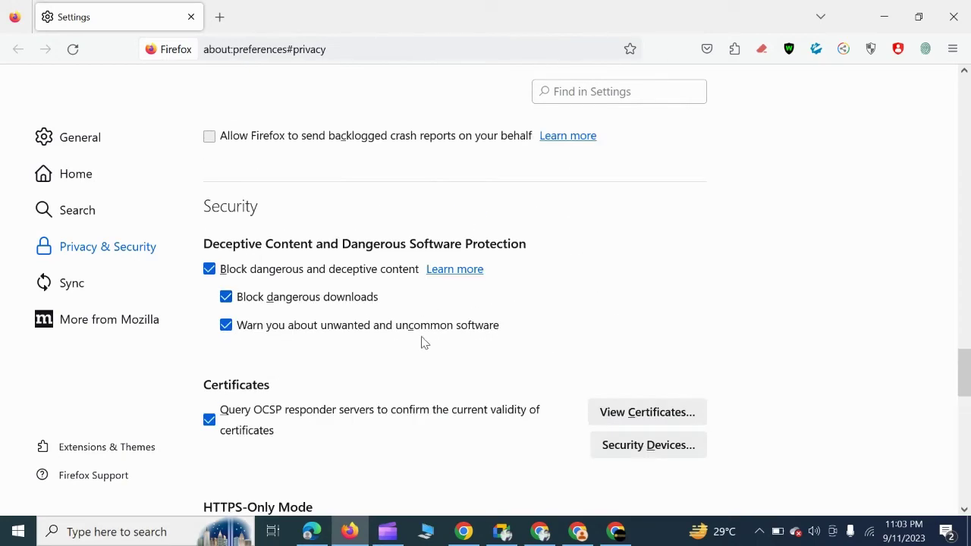
Enable HTTPS-Only Mode in all windows, and set it back to Don't enable HTTPS-Only Mode.
scroll(424, 341, down, 2)
scroll(419, 364, down, 3)
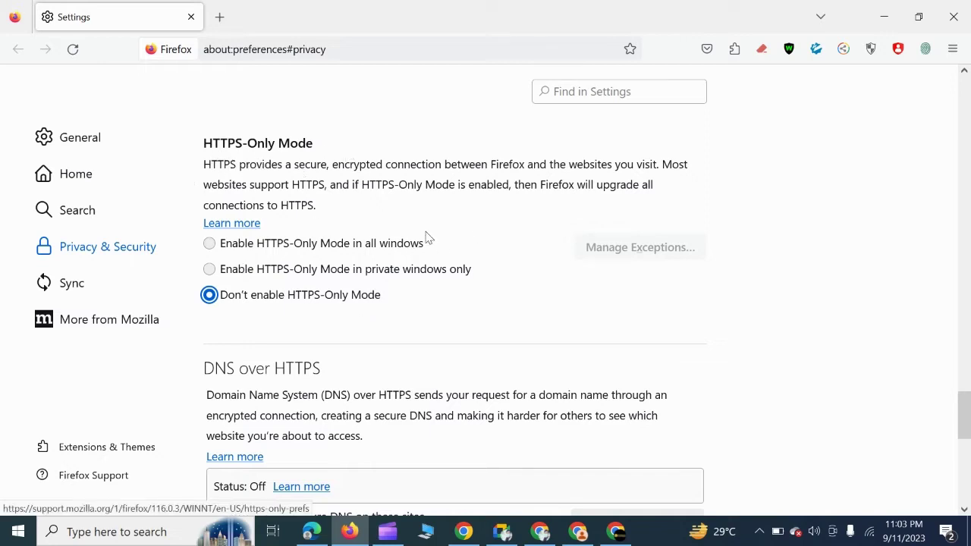
click(209, 244)
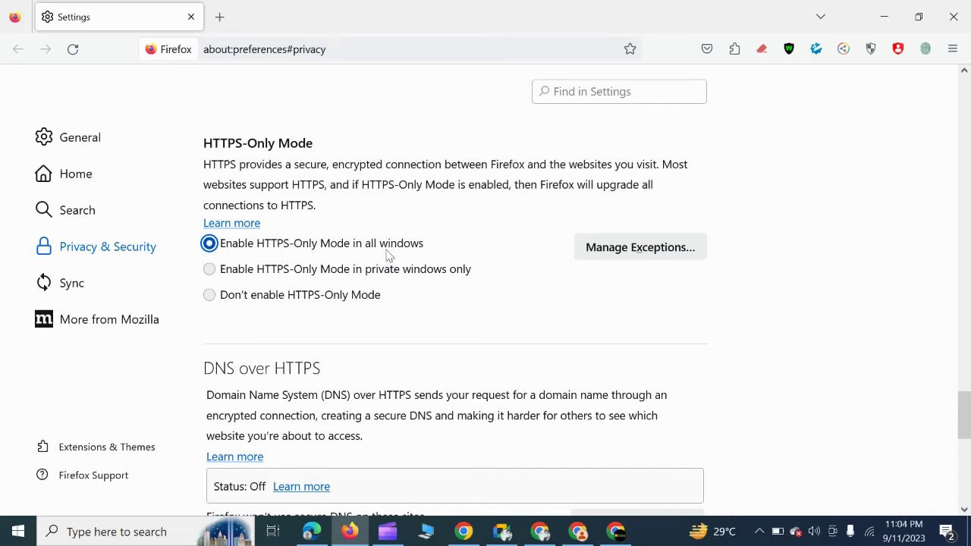
click(217, 299)
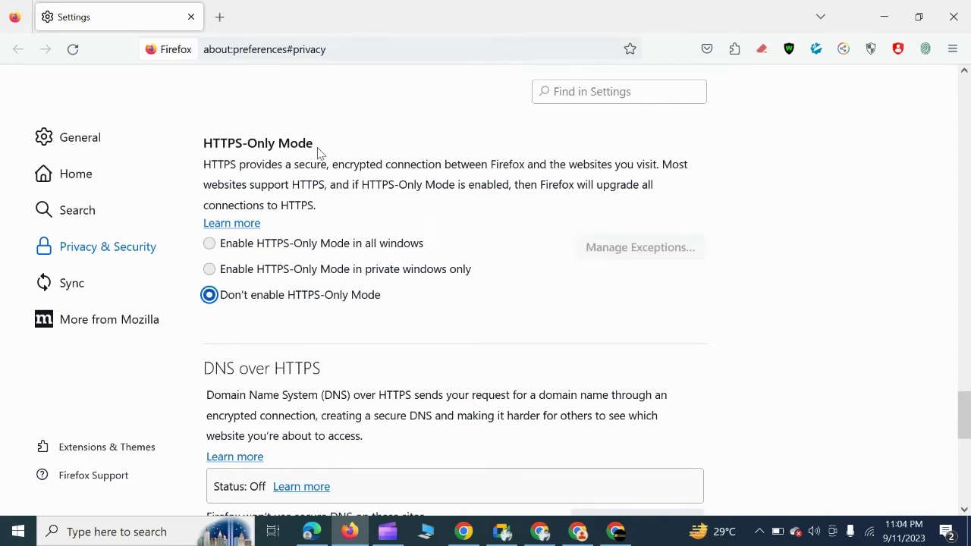
Select Default Protection for secure DNS, and review the Increased Protection, Max Protection and Off alternatives.
scroll(584, 381, down, 3)
scroll(399, 351, down, 3)
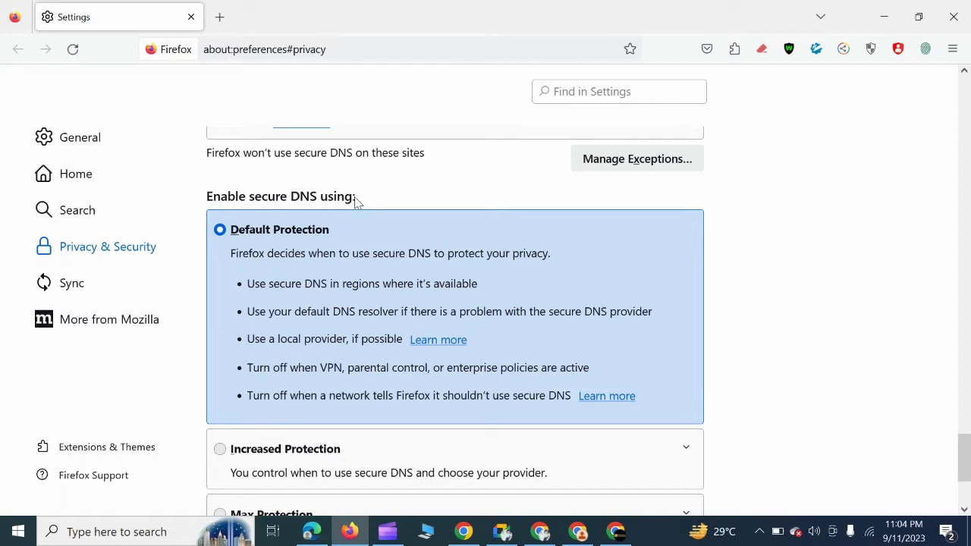
click(220, 230)
scroll(485, 303, down, 4)
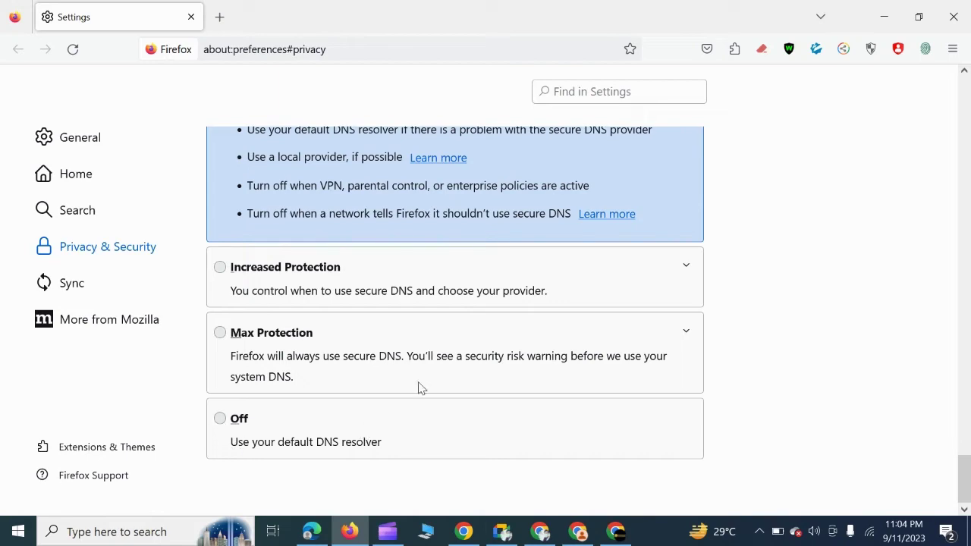
scroll(420, 388, up, 5)
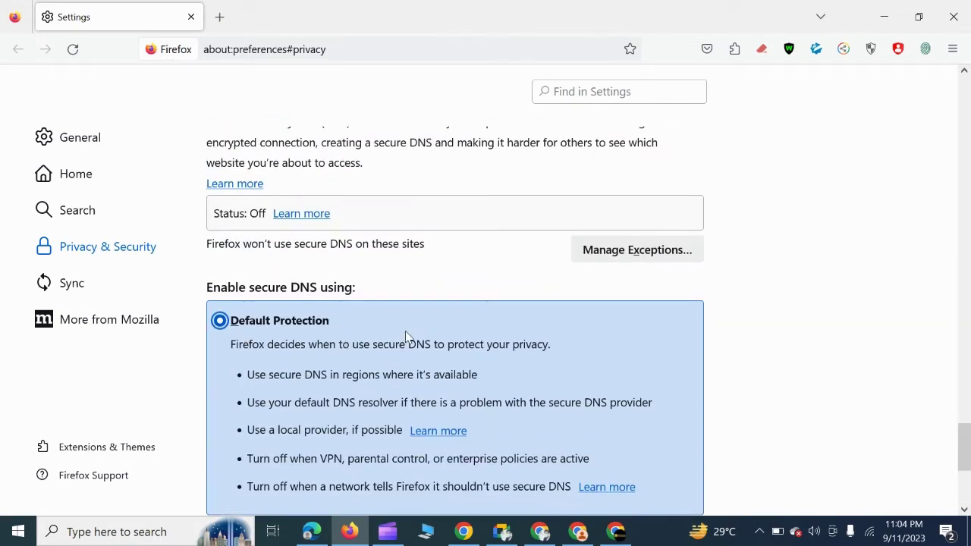
Review the DNS over HTTPS, HTTPS-Only Mode and Enhanced Tracking Protection options in the Privacy & Security settings.
scroll(405, 336, down, 5)
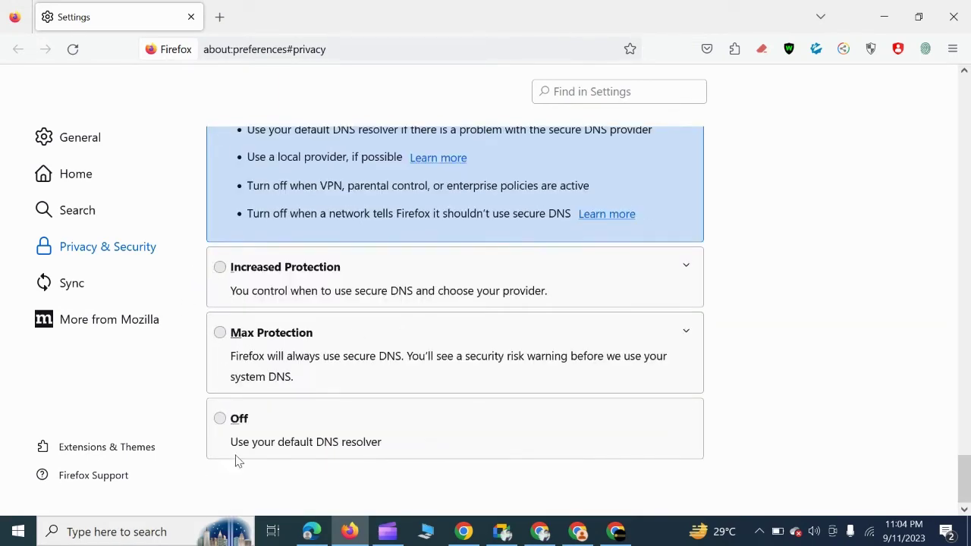
scroll(516, 356, up, 15)
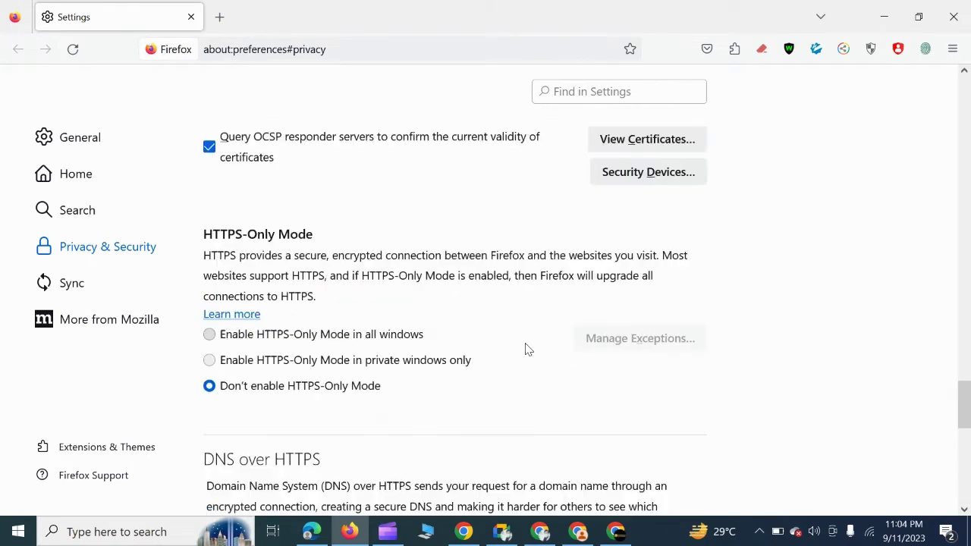
scroll(528, 349, up, 20)
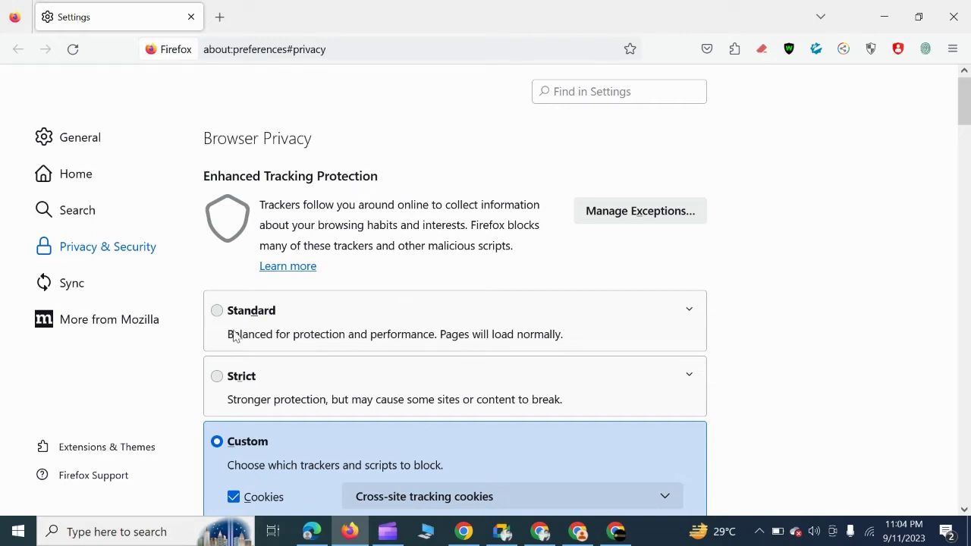
In the Home settings, choose Firefox Home (Default) for both the homepage and new windows and for new tabs.
click(101, 181)
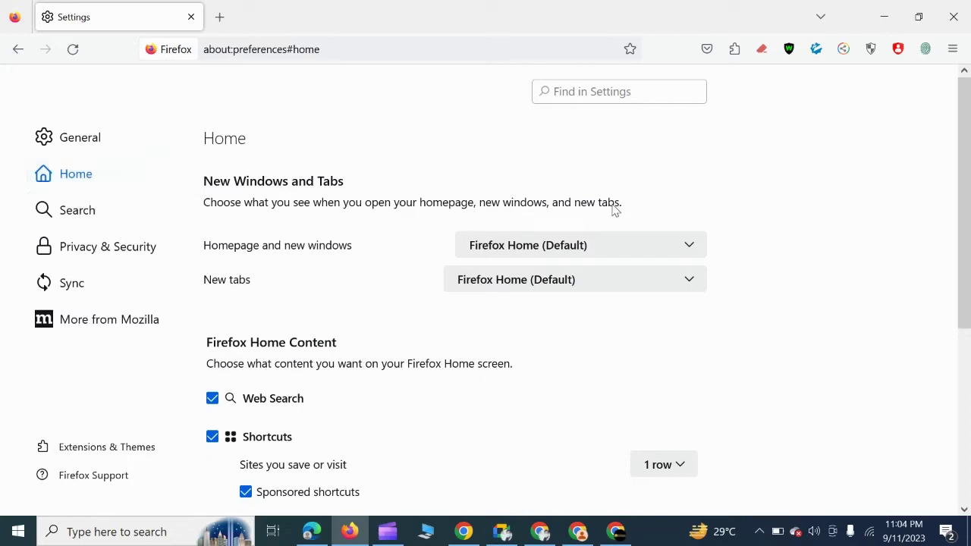
scroll(382, 308, down, 5)
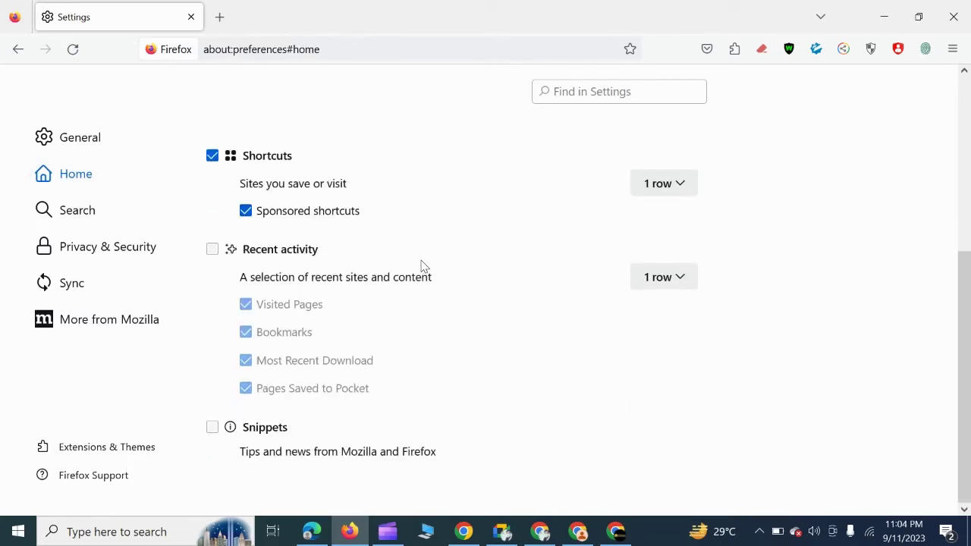
scroll(460, 266, up, 4)
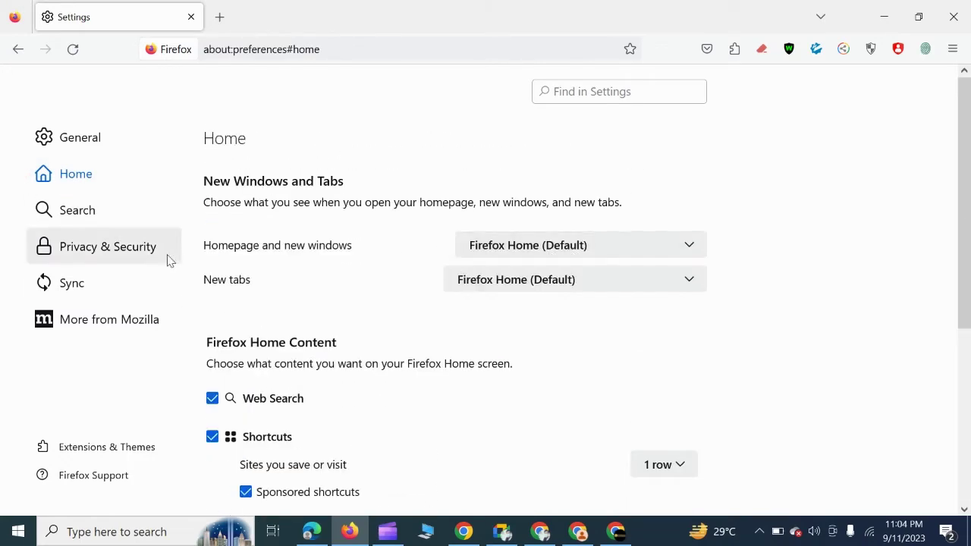
click(635, 254)
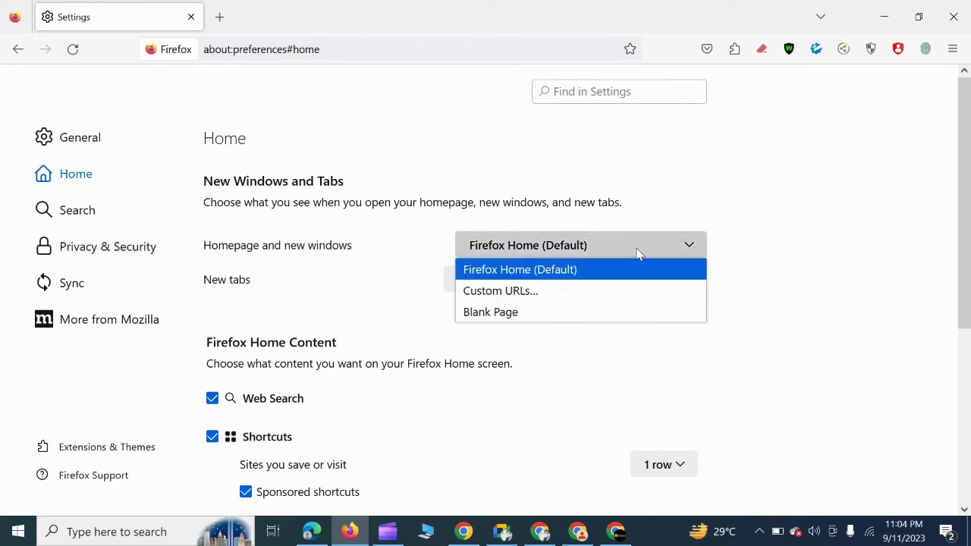
click(556, 270)
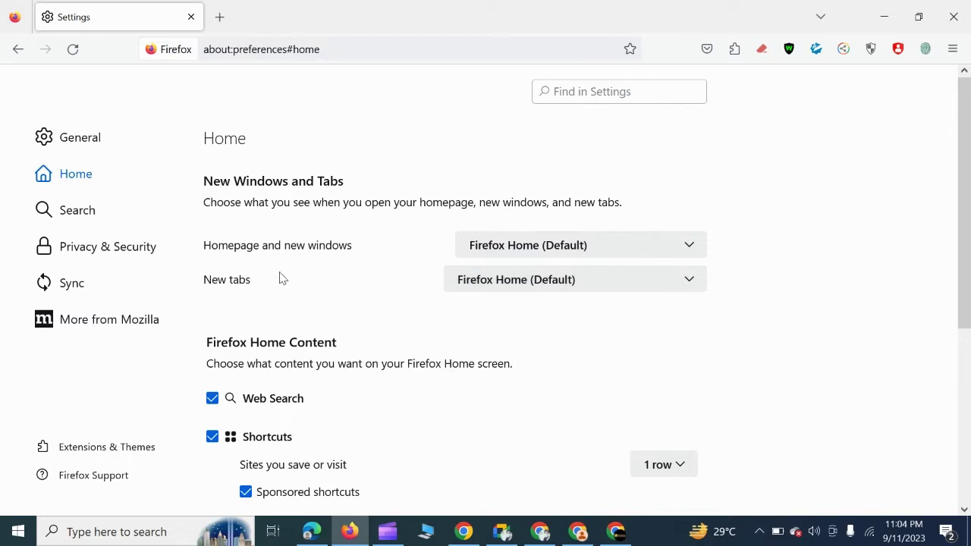
click(678, 286)
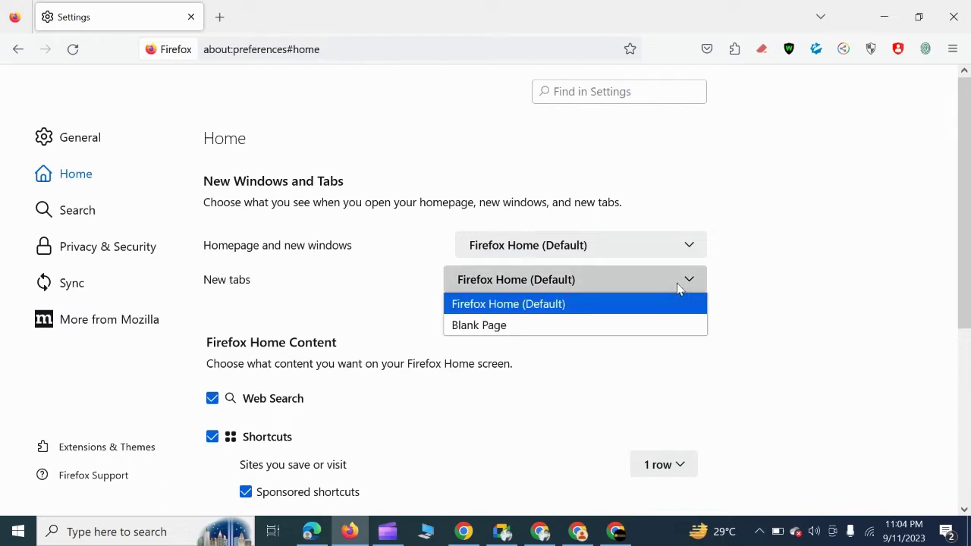
click(569, 304)
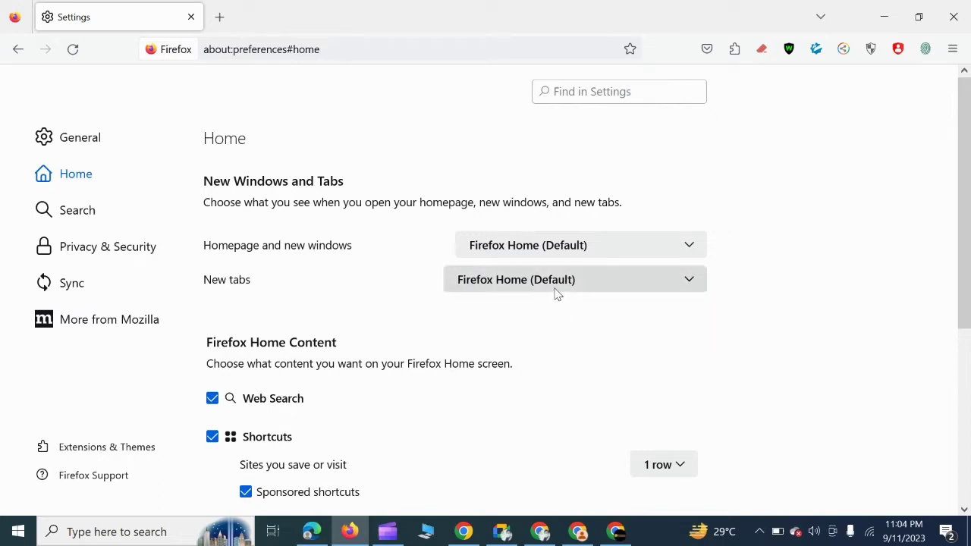
Look over the Search settings, and examine the Startup, Import Browser Data and Tabs options in the General settings.
click(91, 215)
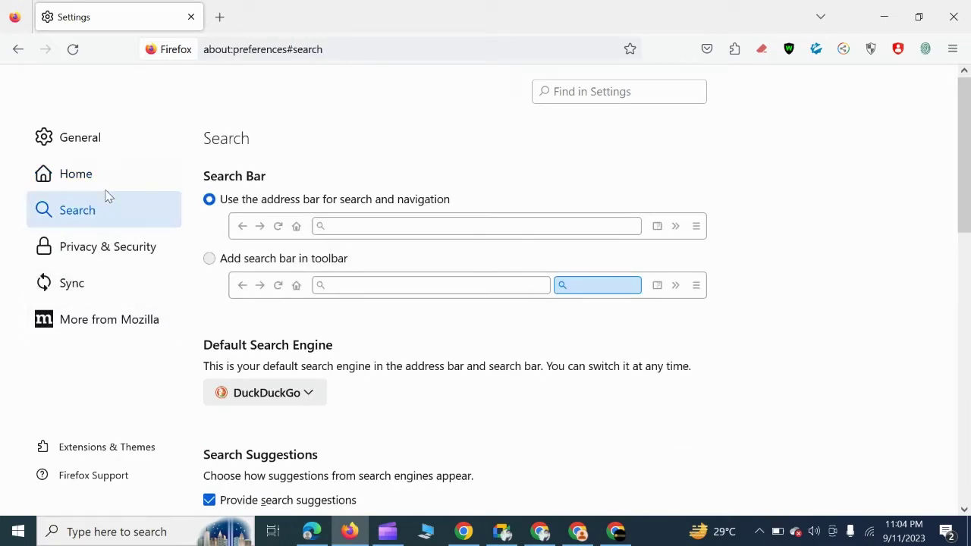
click(100, 149)
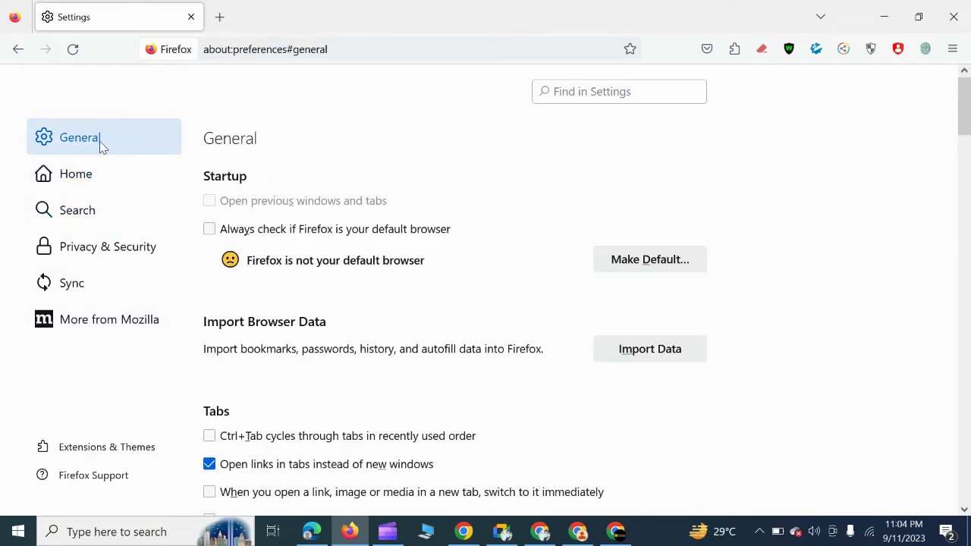
scroll(462, 410, down, 5)
scroll(430, 290, up, 5)
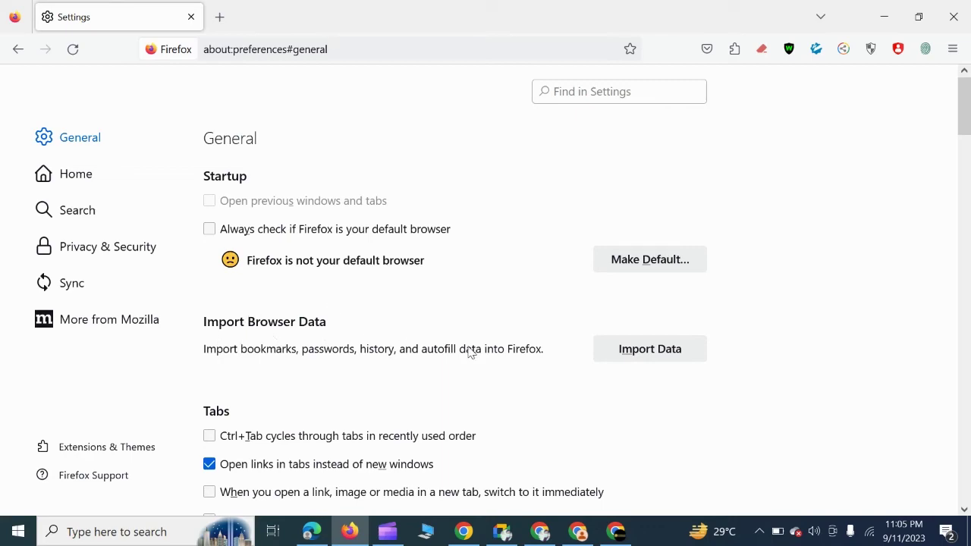
scroll(470, 353, down, 2)
scroll(470, 355, up, 2)
scroll(236, 280, down, 4)
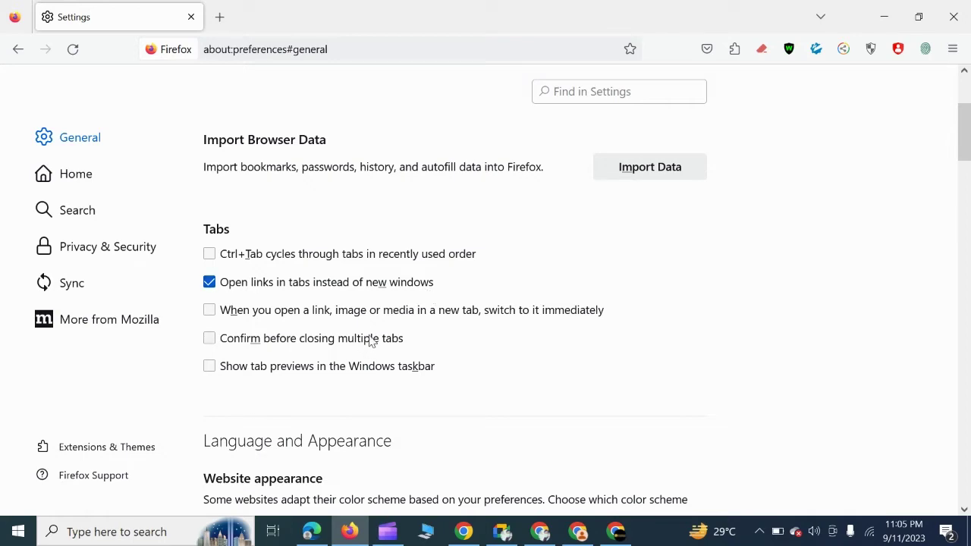
scroll(425, 353, down, 2)
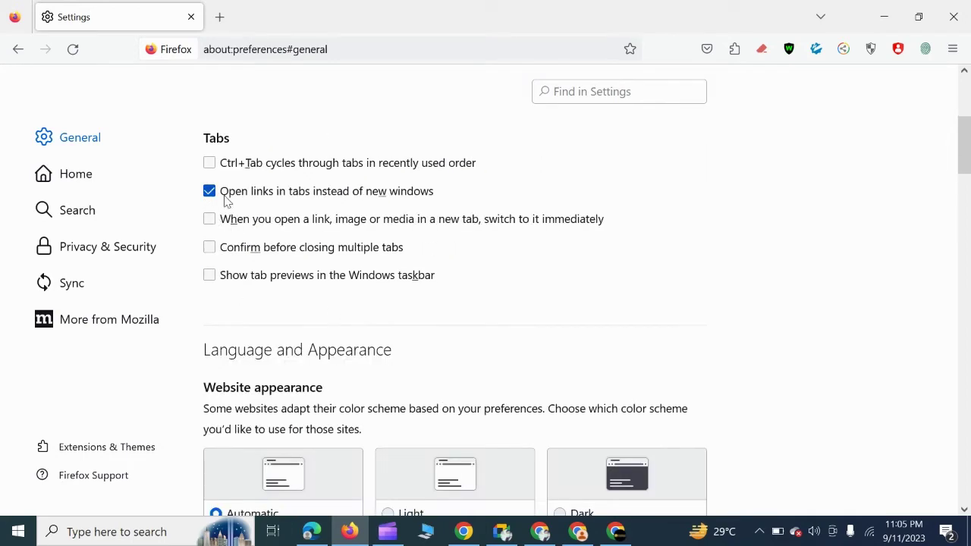
Examine the website appearance, colors, fonts, zoom, language and download location options in the General settings.
scroll(414, 323, down, 4)
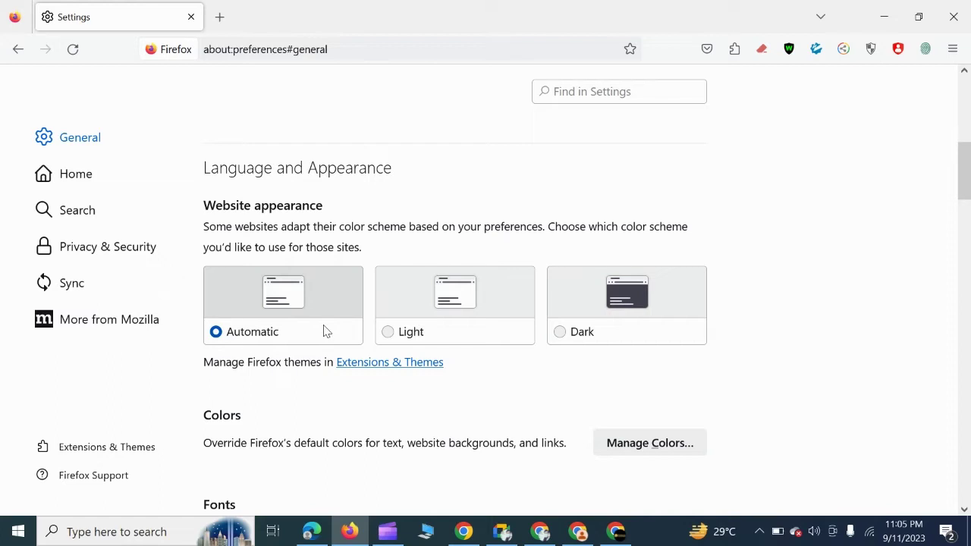
scroll(351, 418, down, 4)
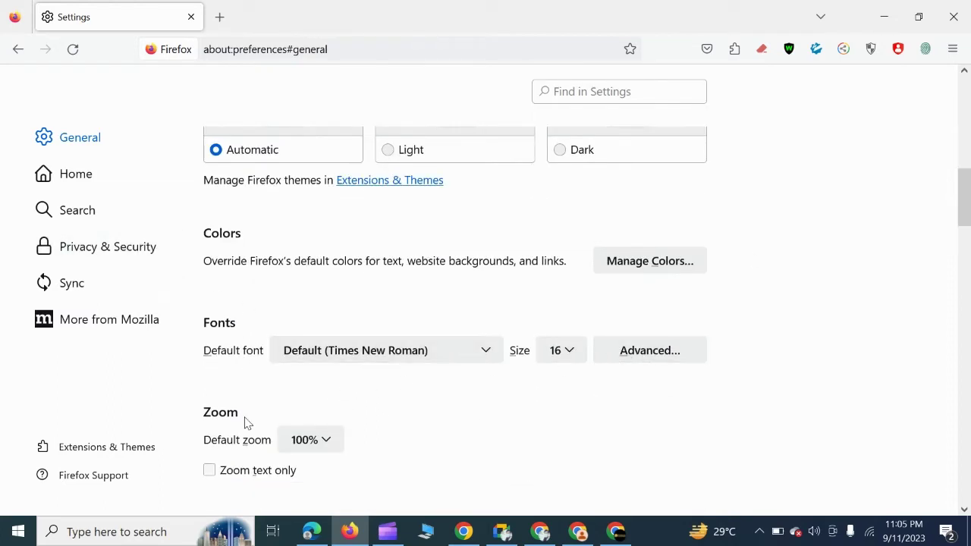
scroll(406, 426, down, 2)
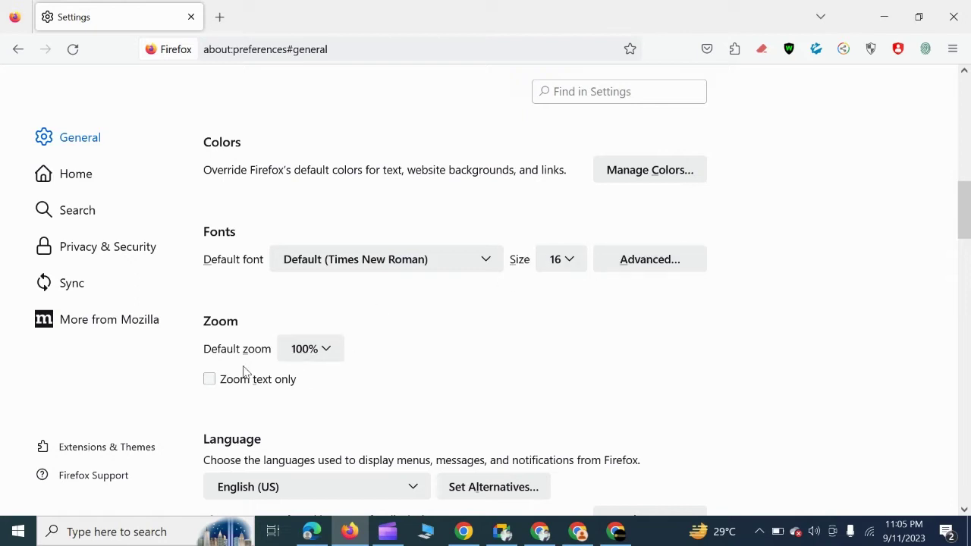
scroll(291, 402, down, 3)
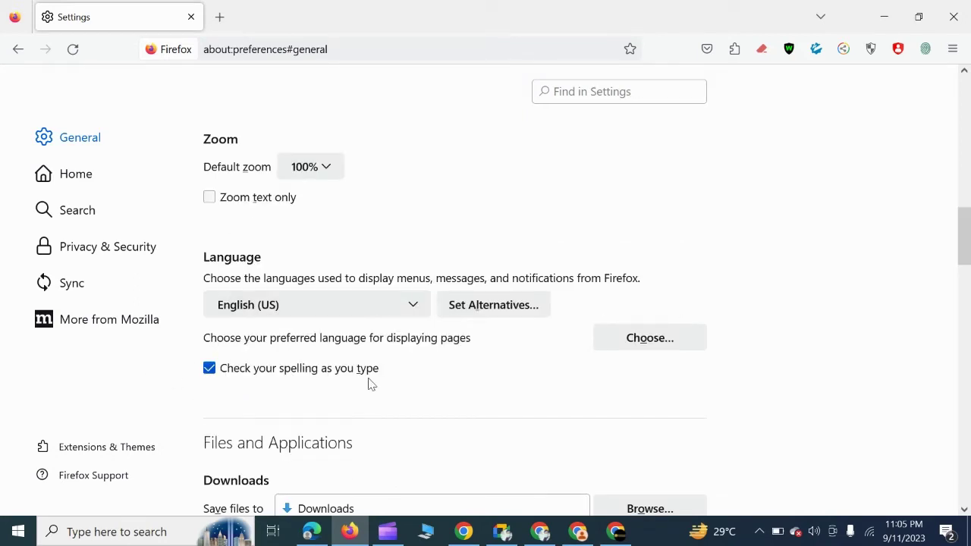
scroll(379, 398, down, 6)
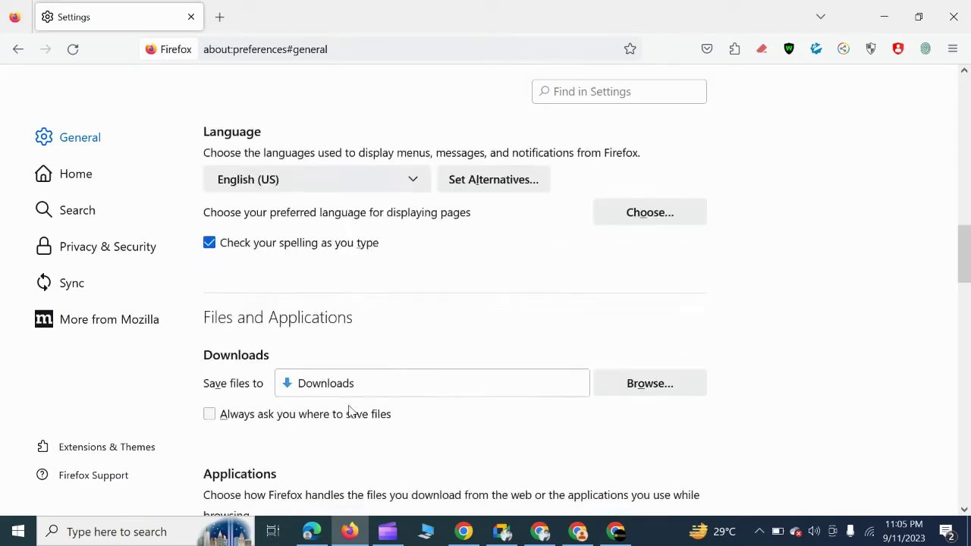
scroll(280, 295, up, 6)
scroll(379, 410, down, 4)
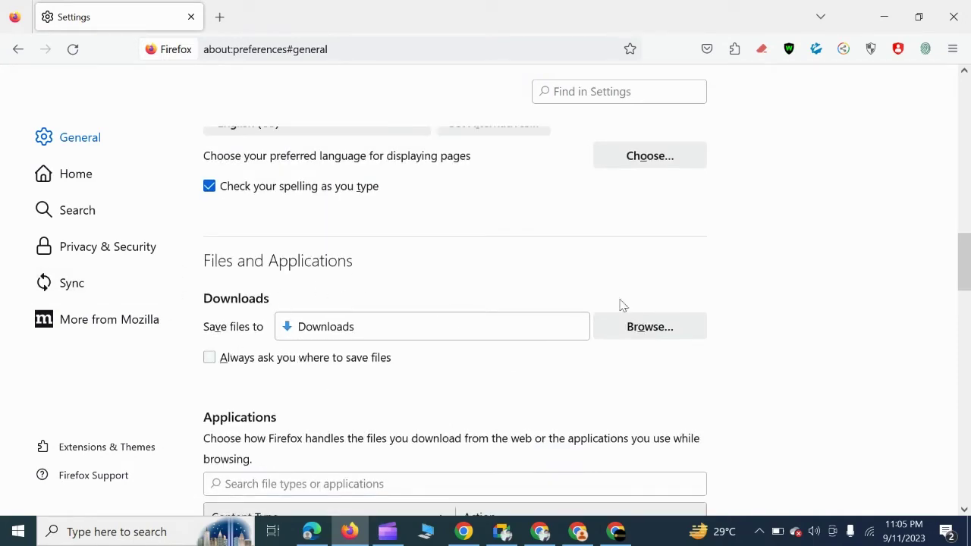
Check the download folder and application handling, and set Firefox to save files for other file types.
click(548, 326)
scroll(288, 404, down, 4)
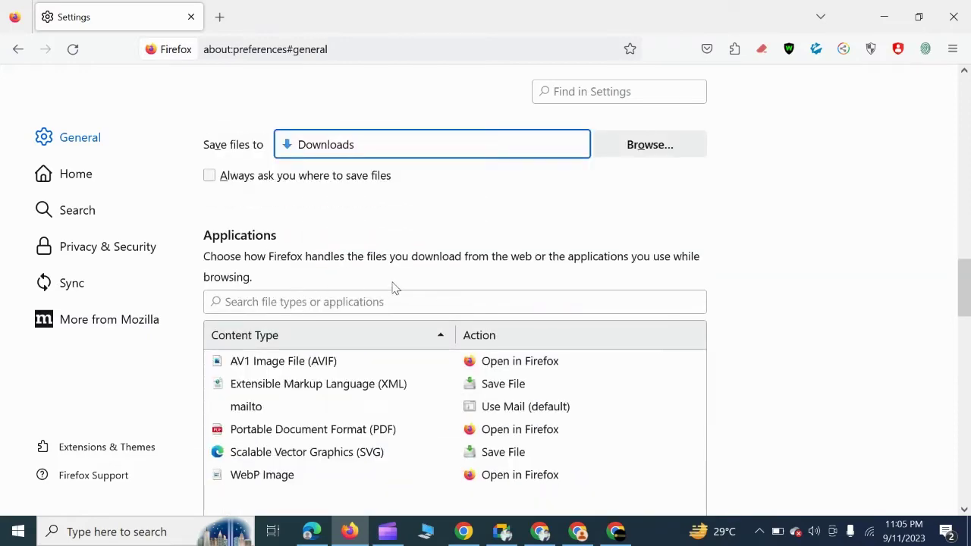
scroll(341, 323, down, 8)
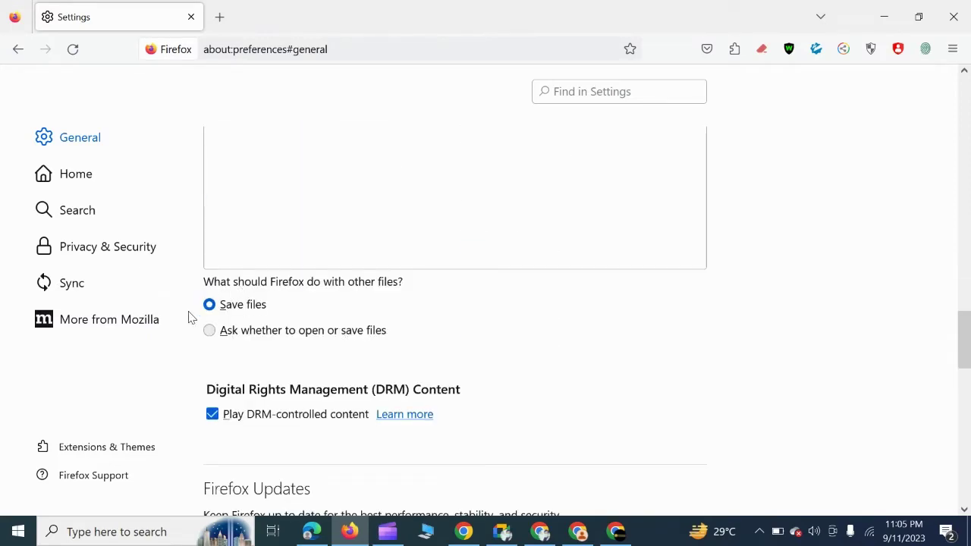
click(210, 331)
click(208, 305)
Examine the DRM content, Firefox Updates, Performance, Browsing and Network Settings sections of the General settings.
scroll(455, 414, down, 2)
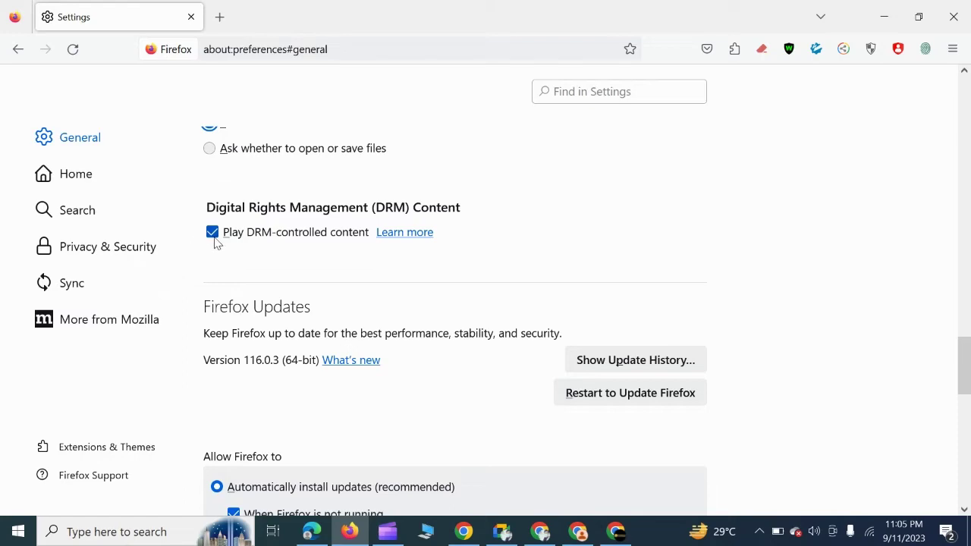
scroll(455, 275, down, 2)
scroll(288, 231, down, 1)
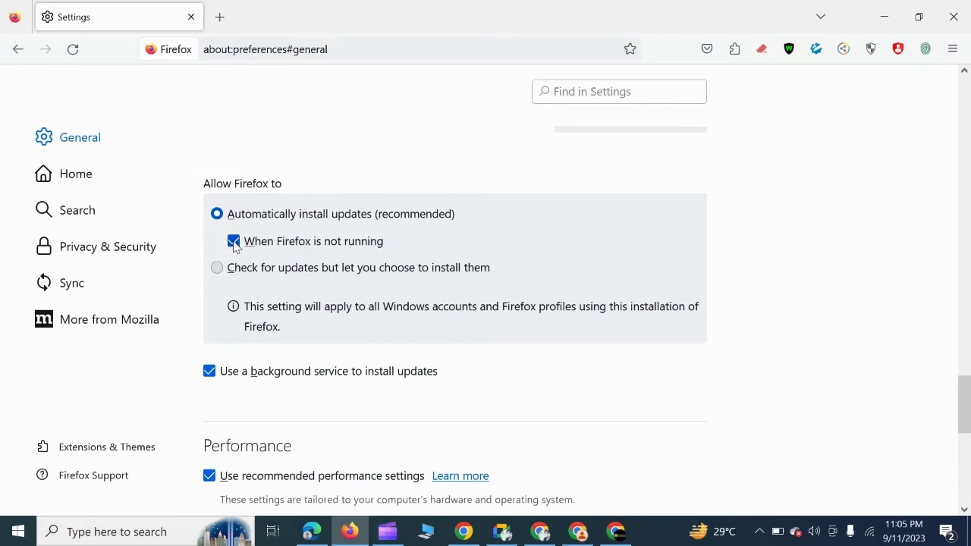
scroll(218, 250, down, 3)
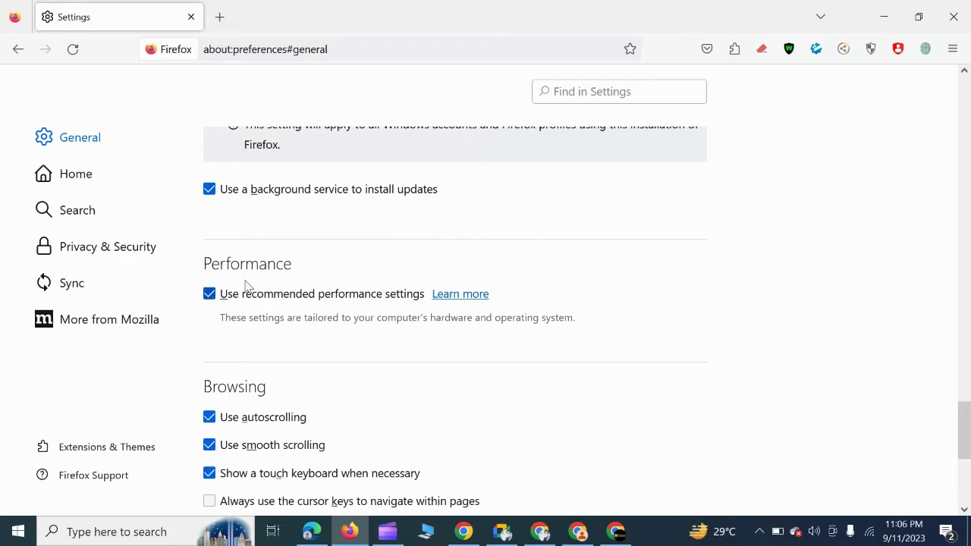
scroll(488, 343, down, 3)
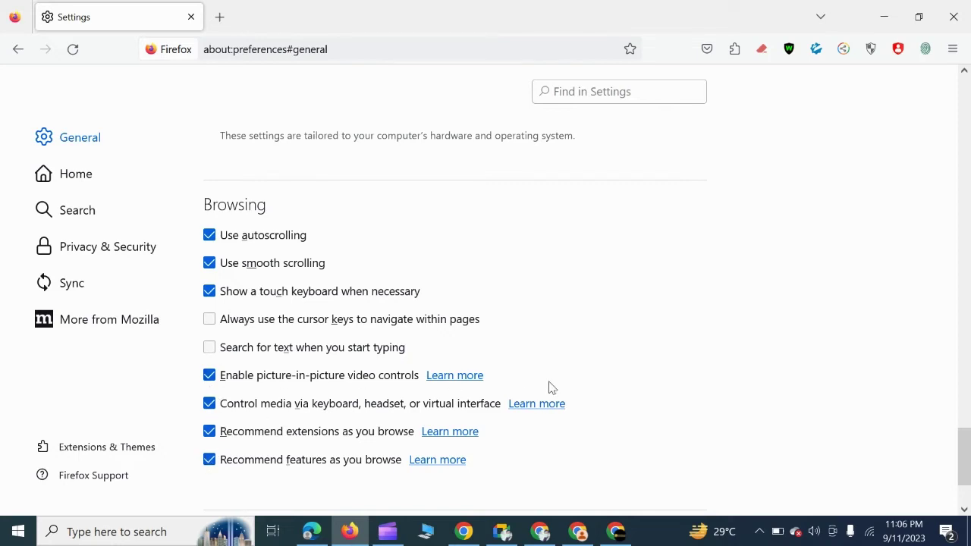
scroll(552, 388, down, 3)
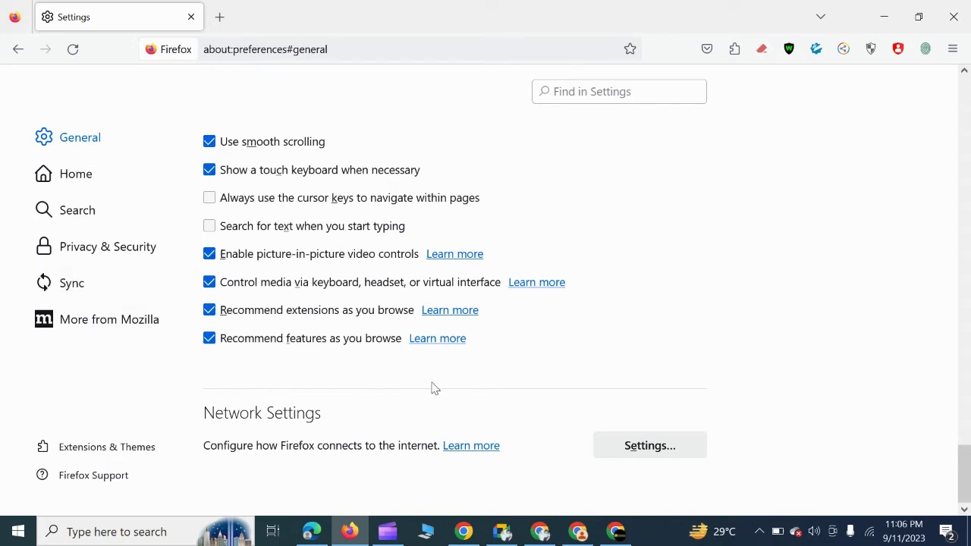
Open a new tab and close the Settings tab.
click(220, 15)
click(190, 17)
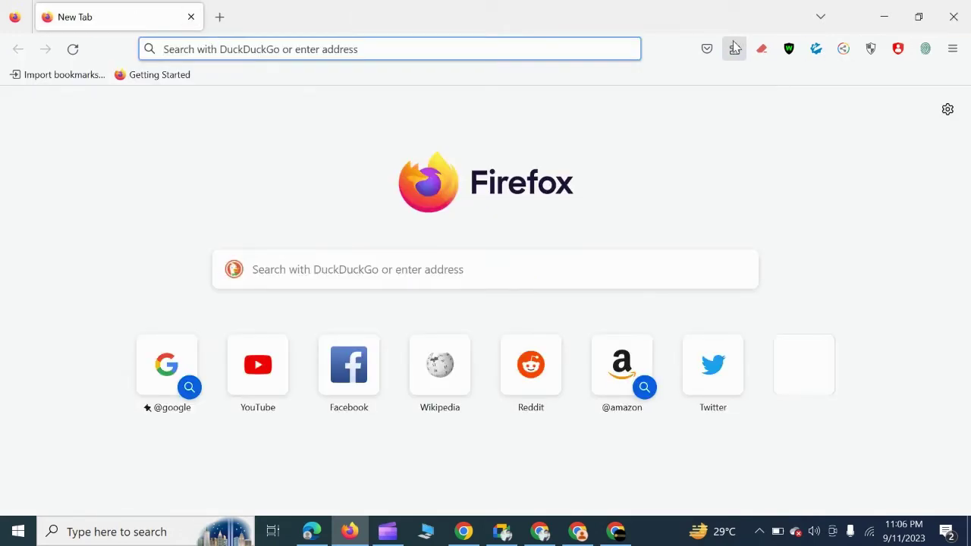
click(761, 49)
click(597, 122)
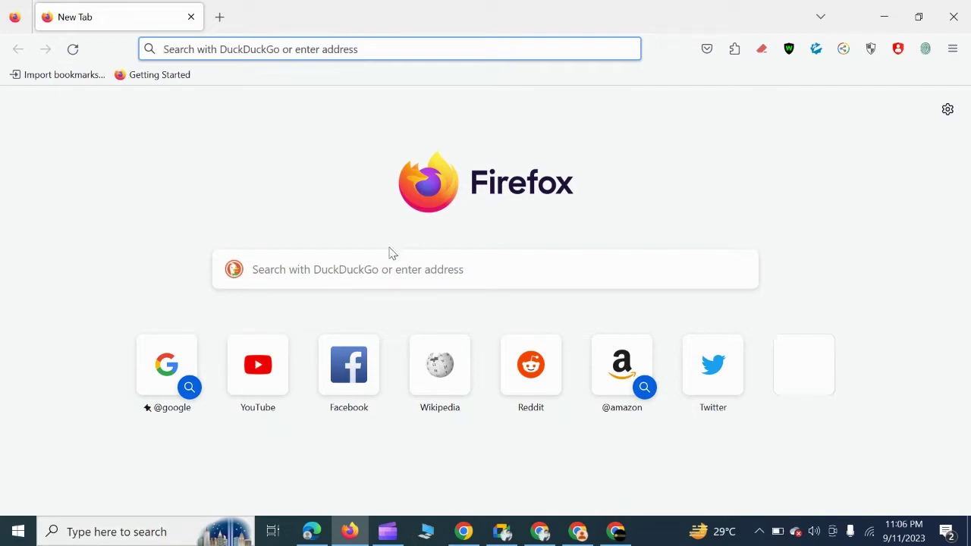
click(882, 18)
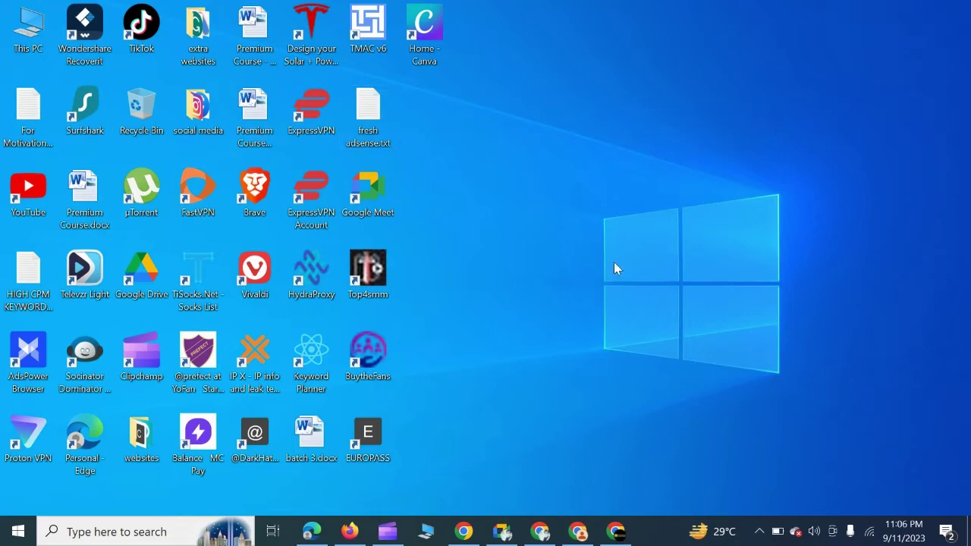
click(349, 531)
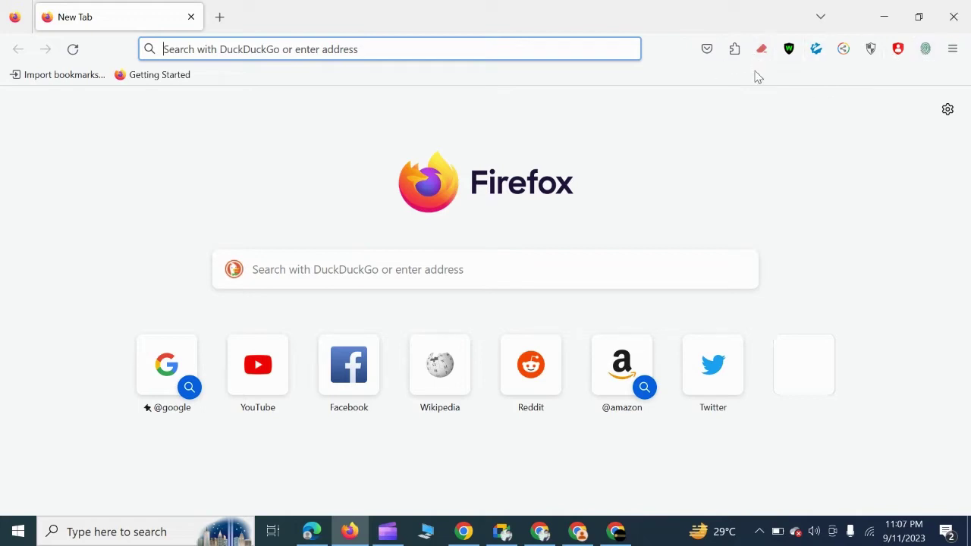
Switch to the Chrome extensions page and select the name of the Proxy SwitchySharp extension.
click(578, 531)
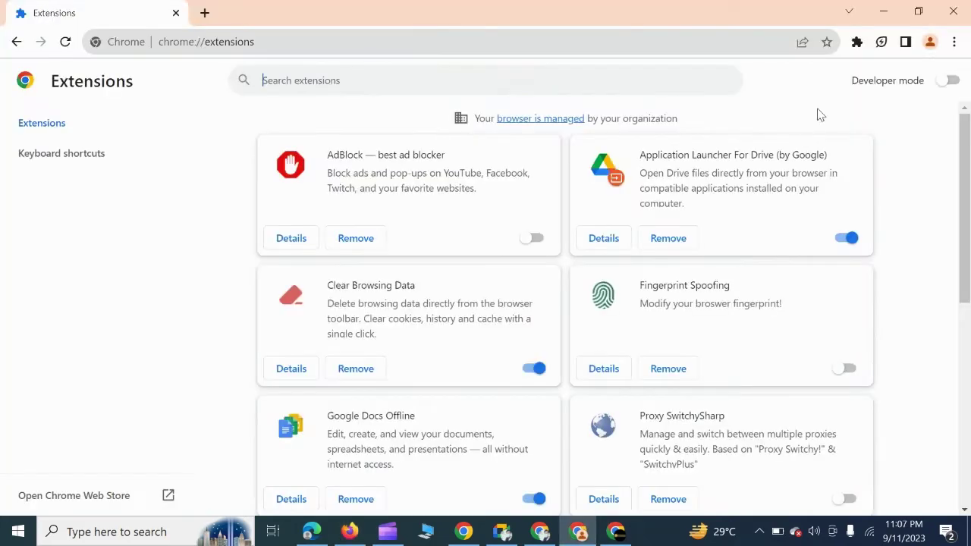
scroll(541, 405, down, 4)
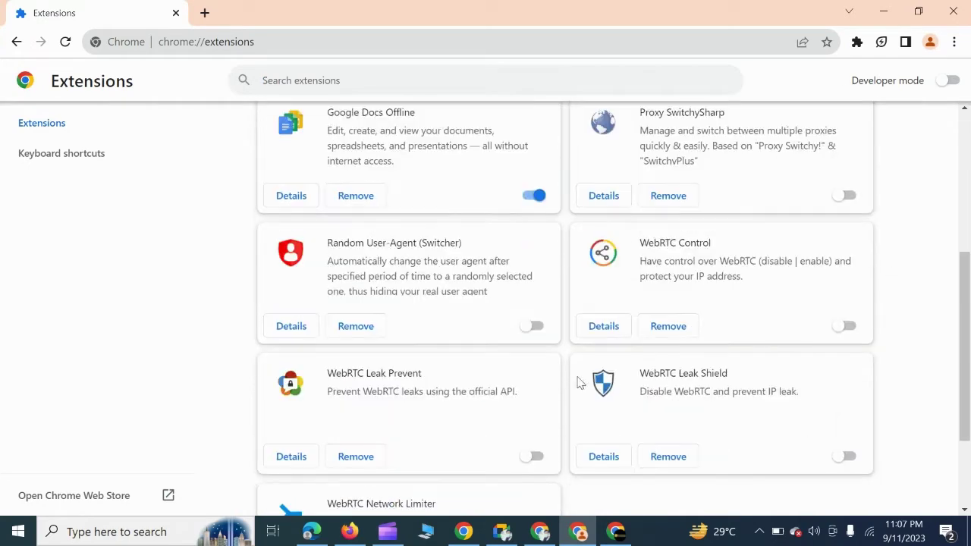
scroll(581, 384, up, 3)
drag(637, 340, 764, 346)
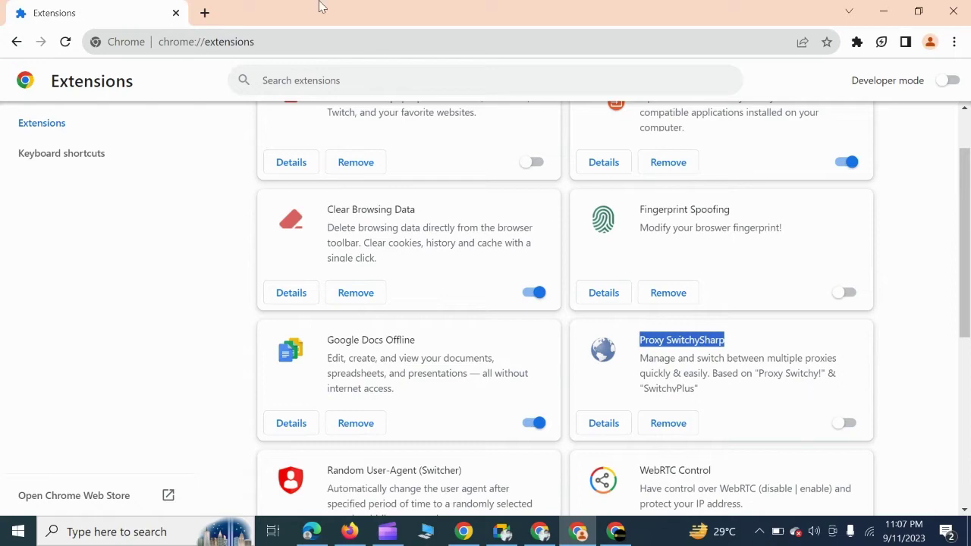
Switch to Firefox and open its Settings page.
click(350, 531)
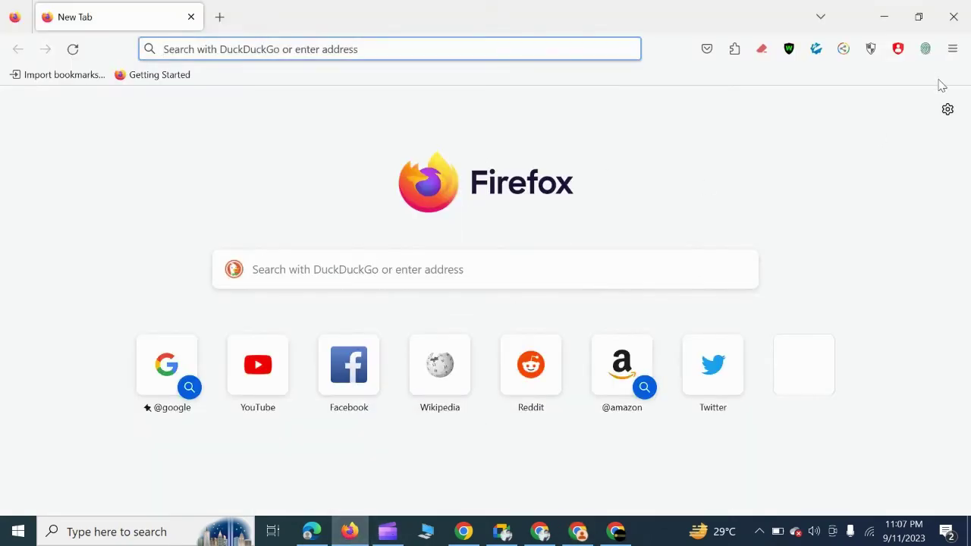
click(390, 533)
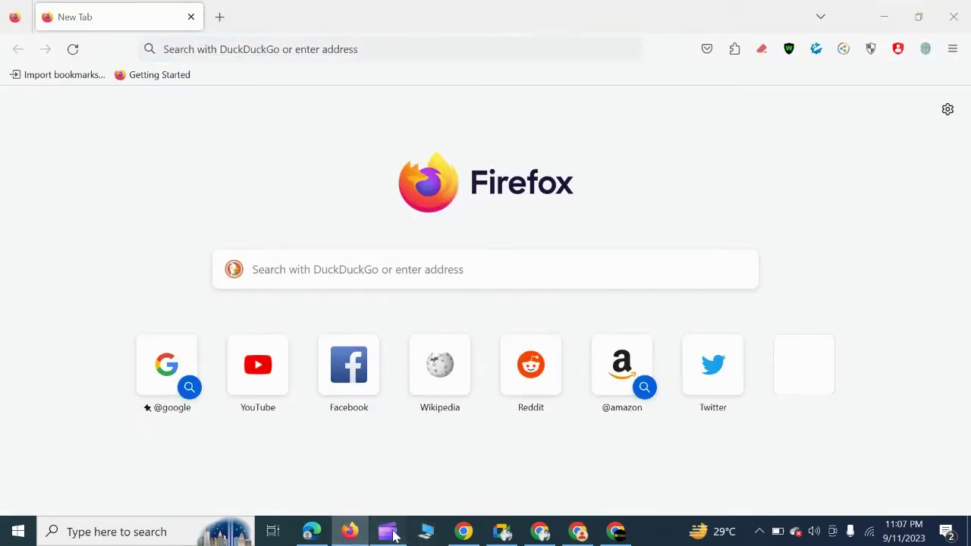
click(887, 18)
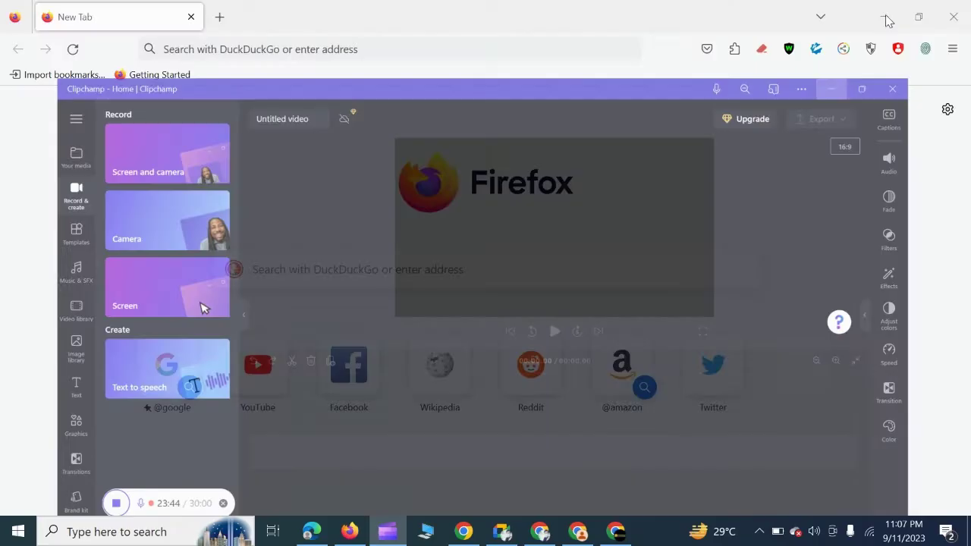
click(954, 49)
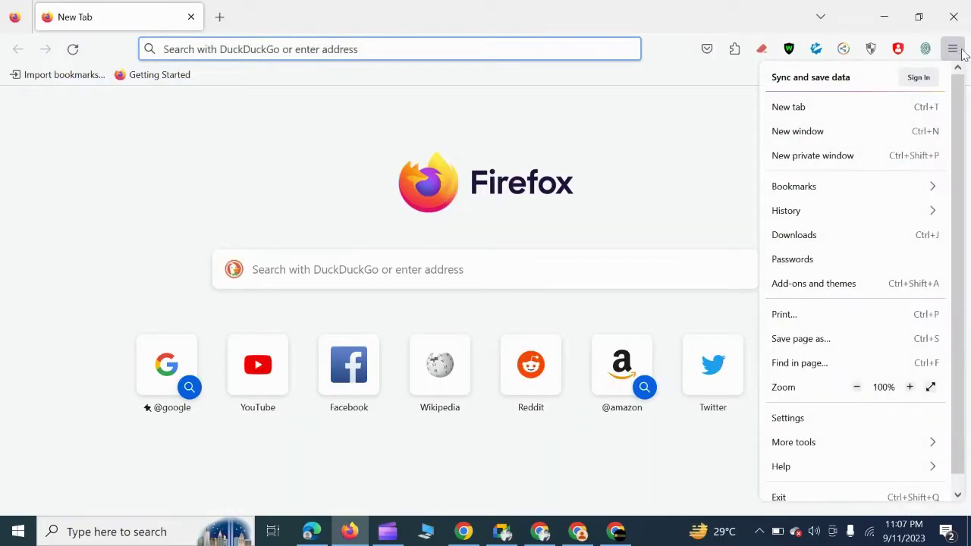
click(788, 426)
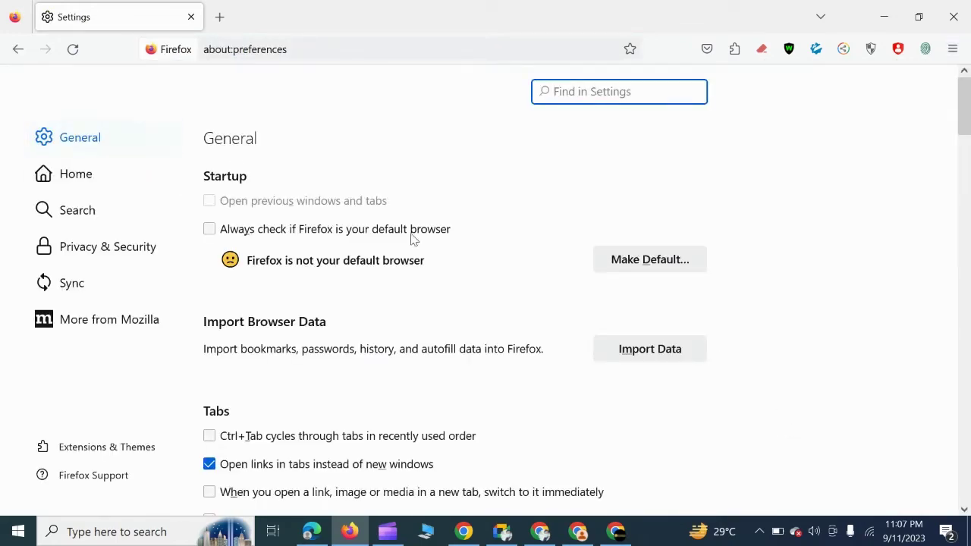
Open the connection settings under Network Settings in the General section and choose manual proxy configuration.
click(81, 143)
scroll(586, 303, down, 20)
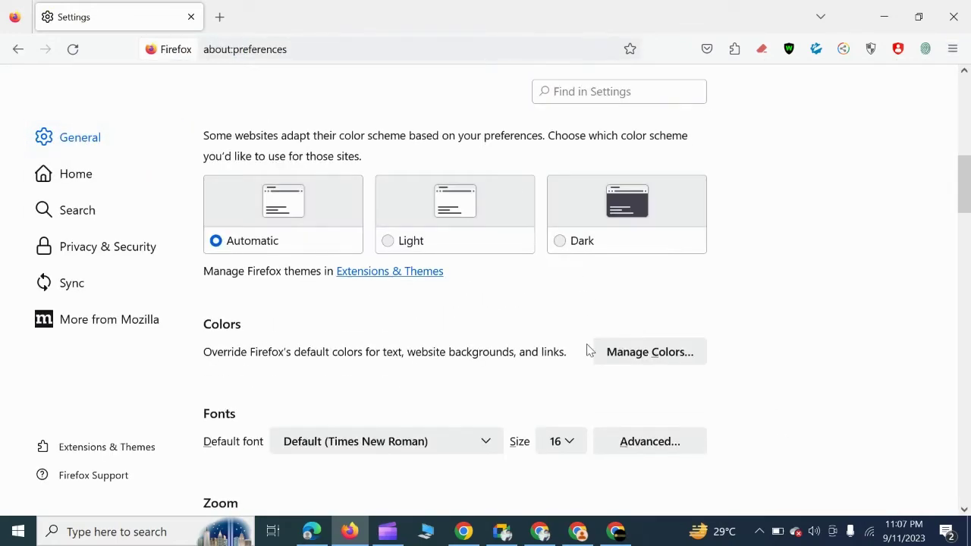
scroll(471, 430, down, 15)
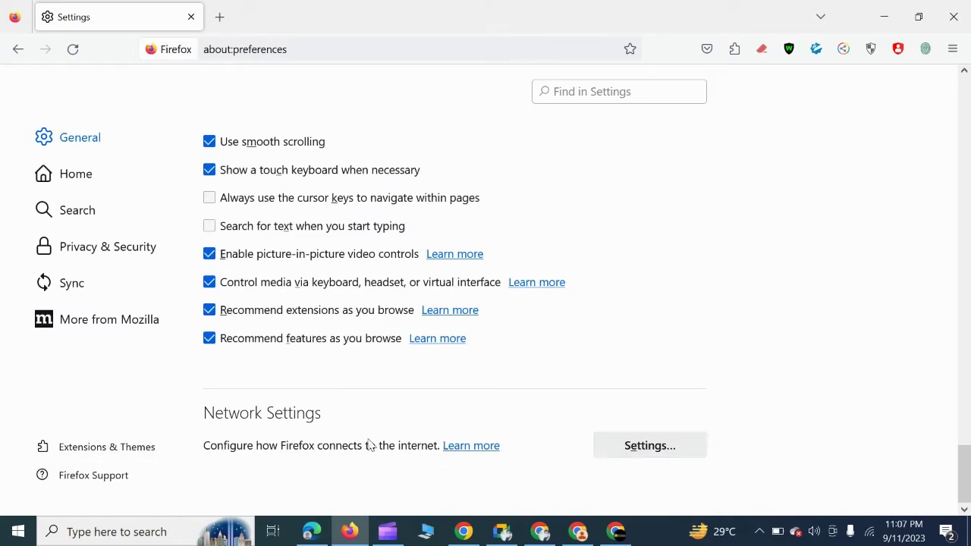
click(635, 453)
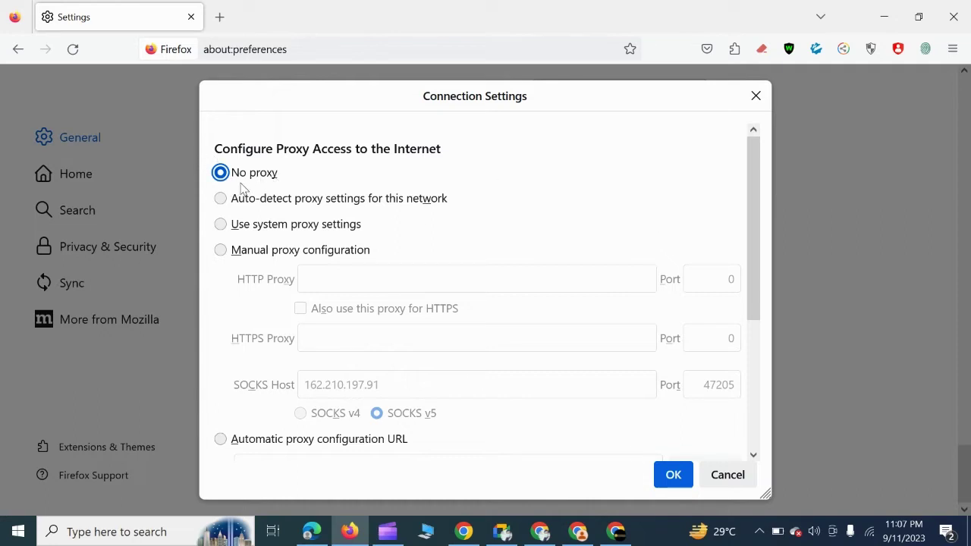
click(220, 251)
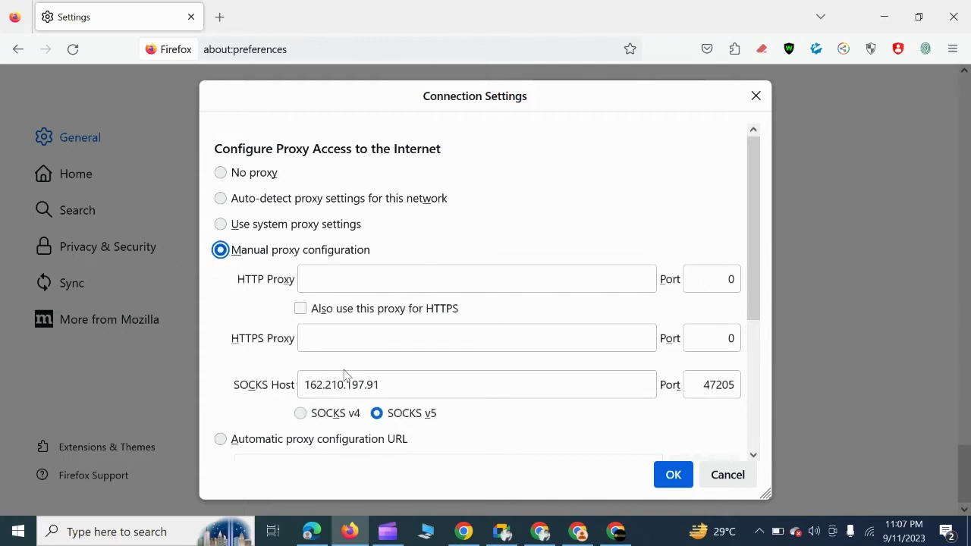
Copy the SOCKS host address and port into the HTTP proxy fields, giving 162.210.197.91 and port 47205.
triple_click(405, 384)
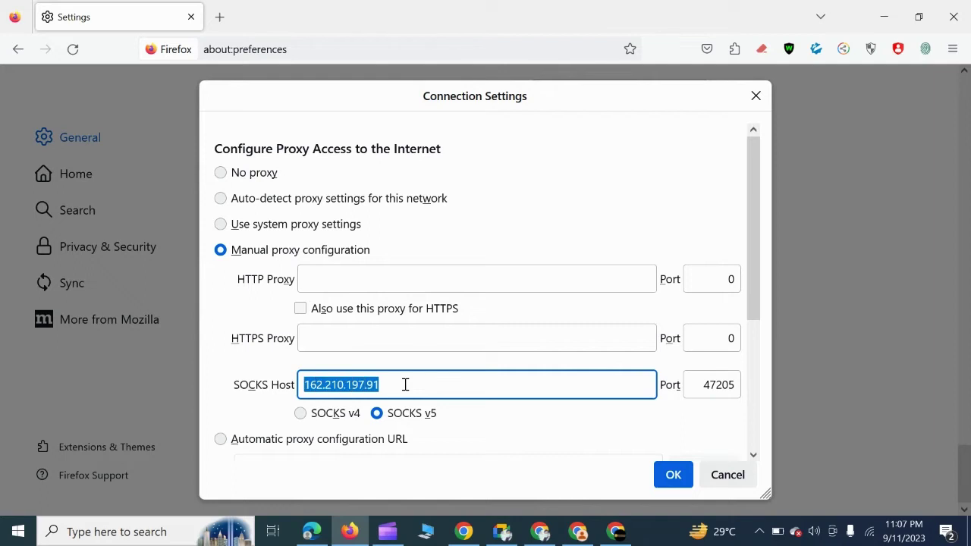
triple_click(405, 384)
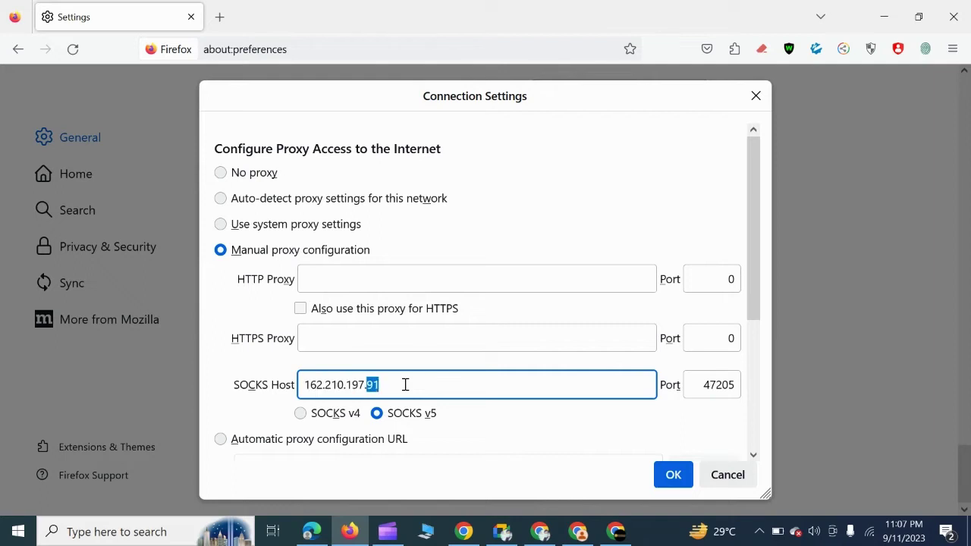
click(229, 304)
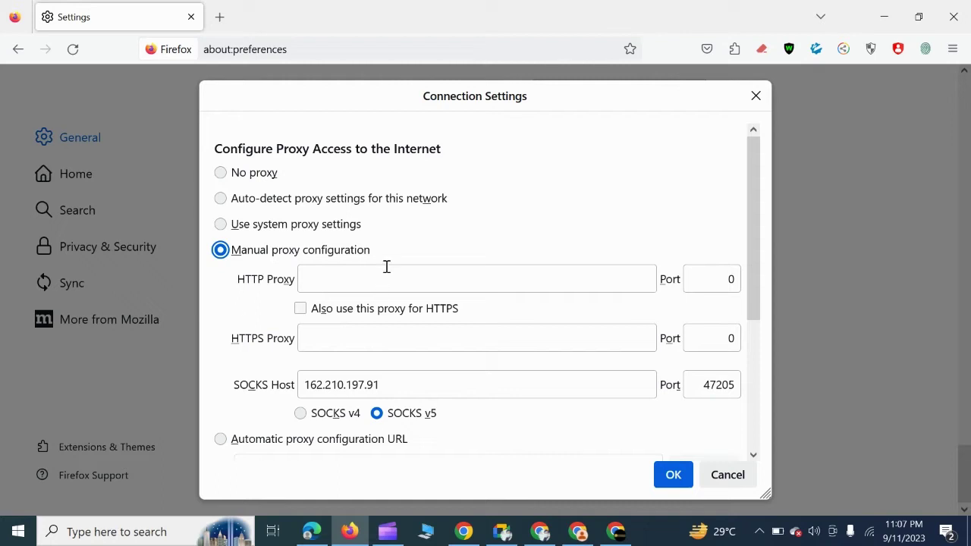
double_click(393, 383)
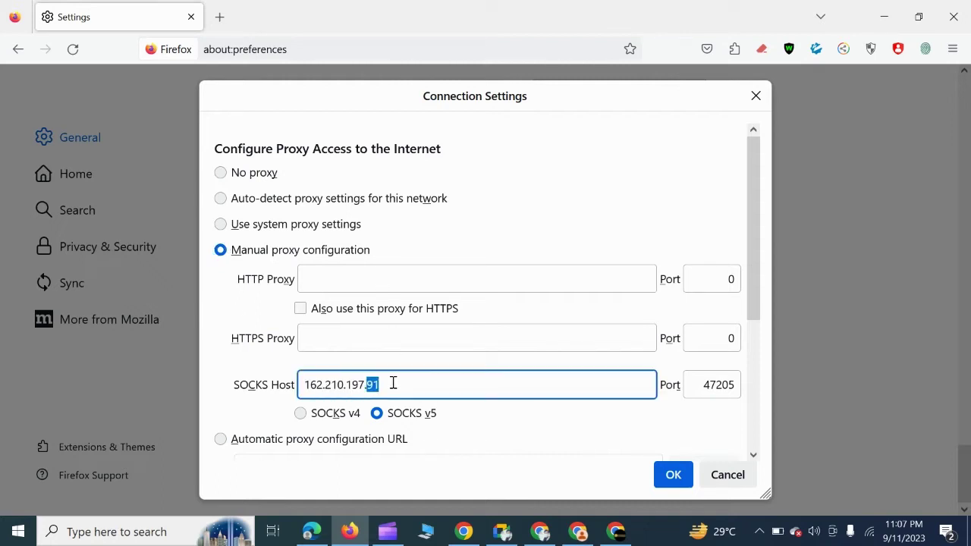
triple_click(392, 383)
key(ctrl+c)
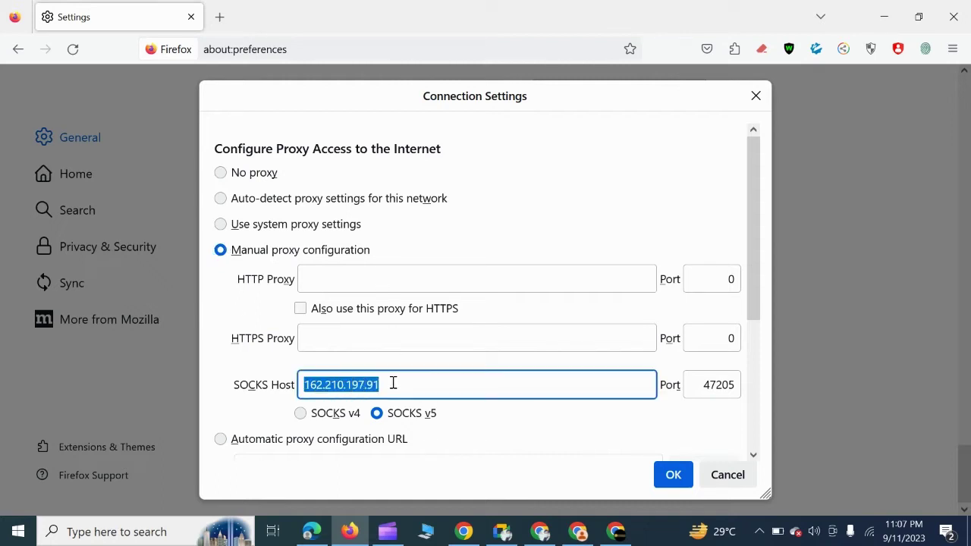
click(399, 278)
key(ctrl+v)
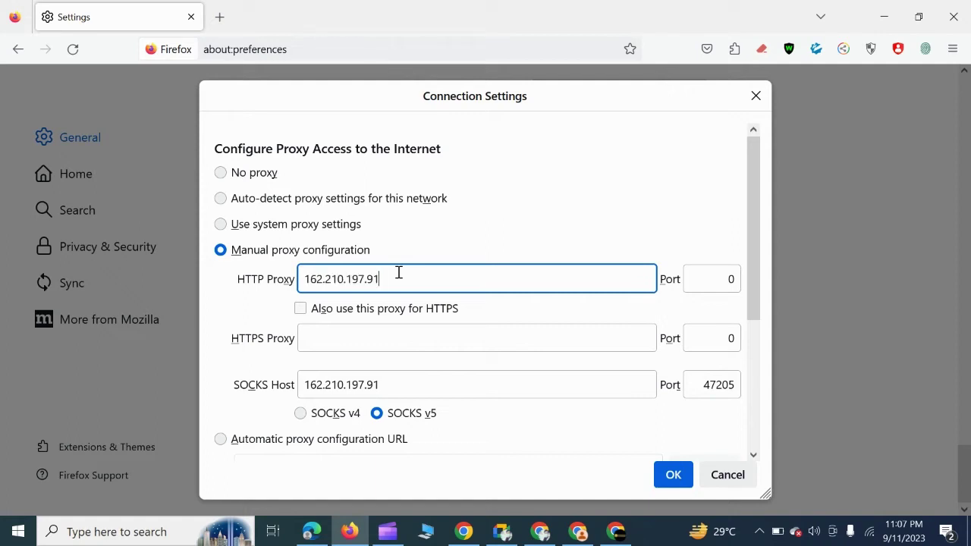
double_click(705, 384)
key(ctrl+c)
click(712, 279)
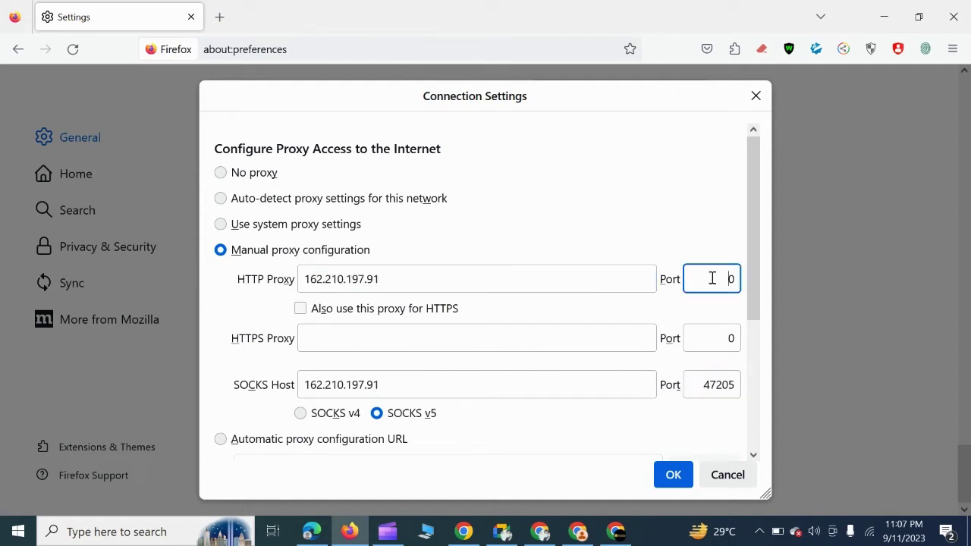
key(ctrl+v)
Clear the SOCKS Host address and set its port to 0.
triple_click(395, 382)
click(399, 383)
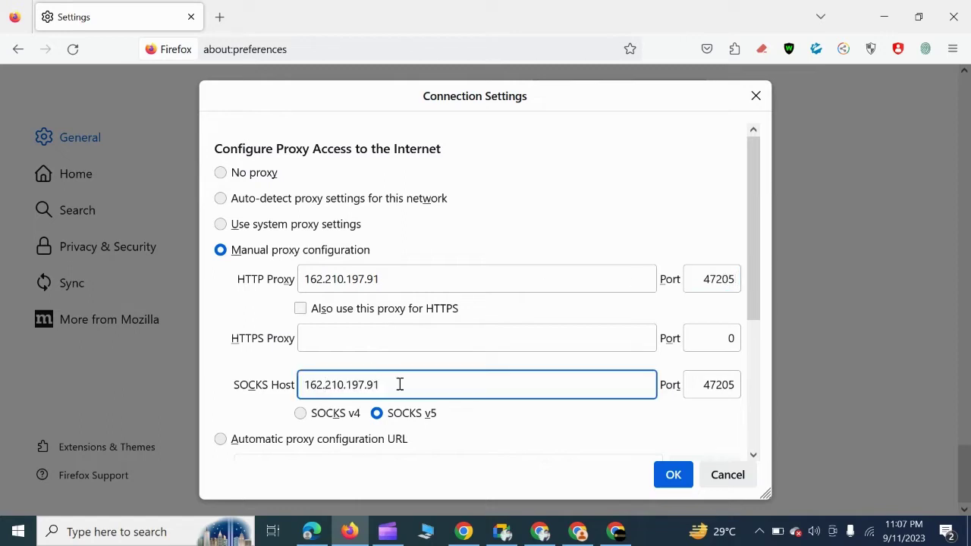
key(shift+Left)
key(shift+Left)
key(ctrl+a)
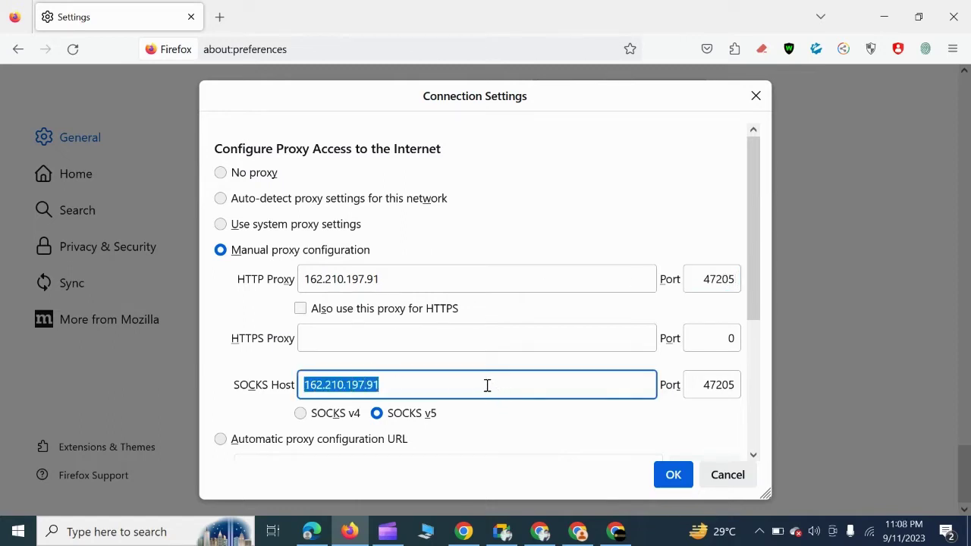
key(BackSpace)
double_click(706, 383)
text(0)
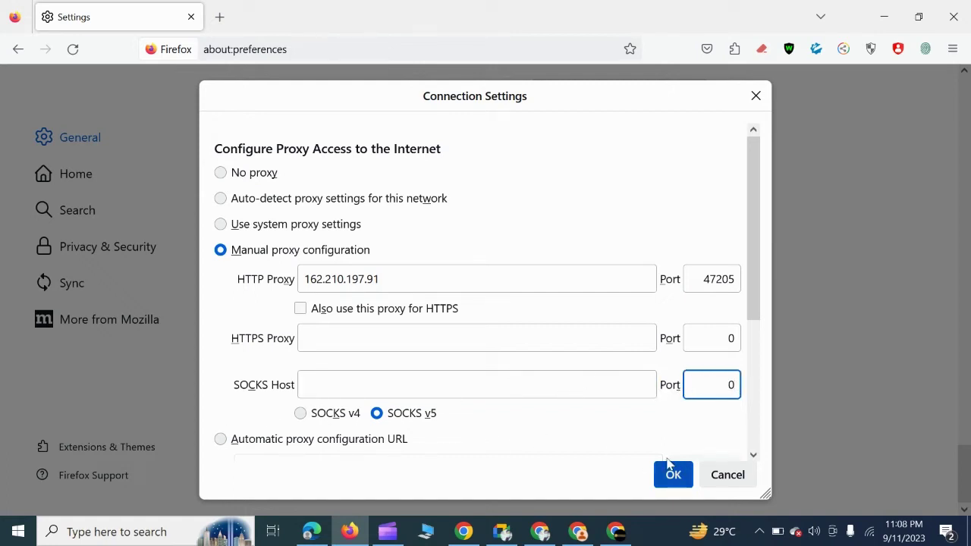
Try suppressing the authentication prompt for saved passwords and disabling proxy DNS for SOCKS v5, and restore both options.
scroll(292, 366, down, 2)
scroll(292, 366, down, 4)
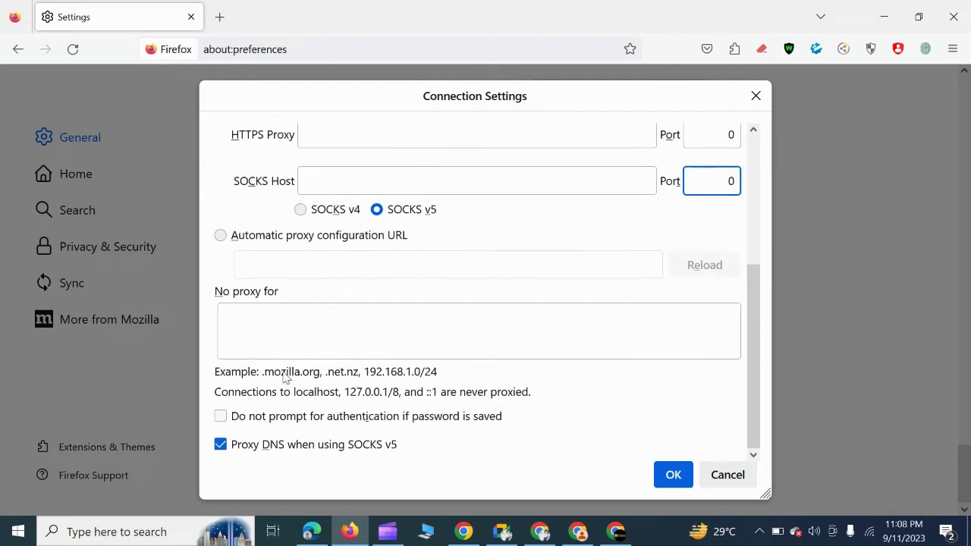
click(220, 416)
click(220, 444)
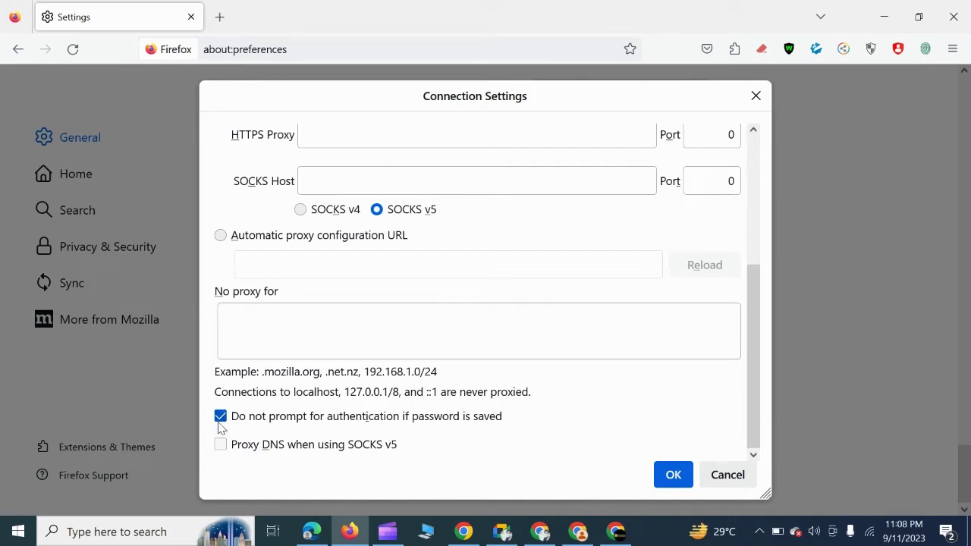
click(220, 416)
click(221, 445)
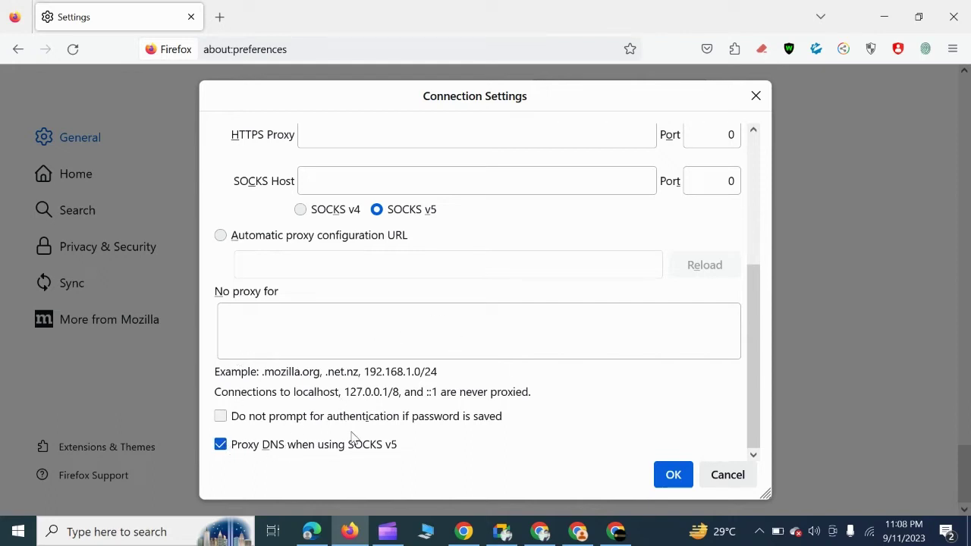
Review the manual proxy configuration and apply the connection settings.
scroll(457, 333, up, 3)
scroll(435, 314, down, 3)
scroll(542, 307, up, 3)
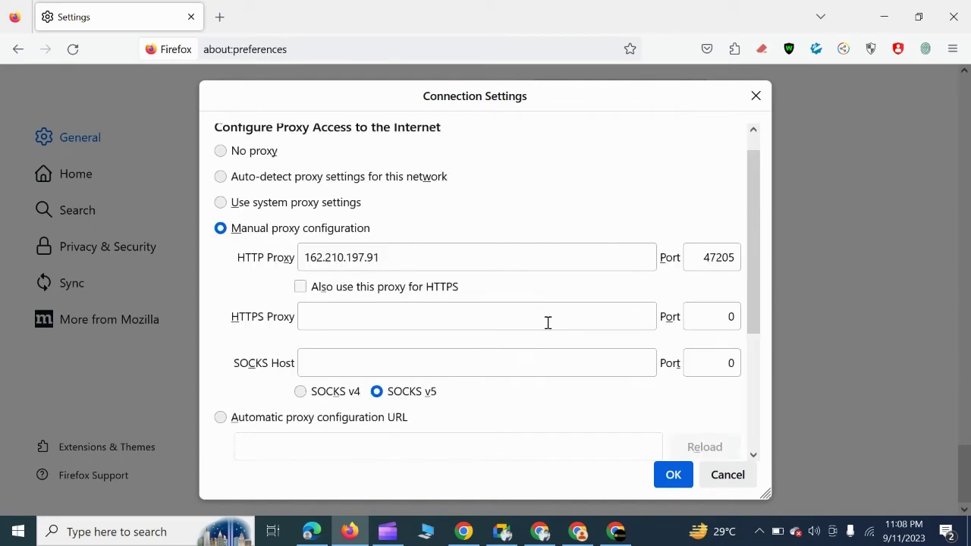
scroll(546, 323, down, 3)
click(671, 474)
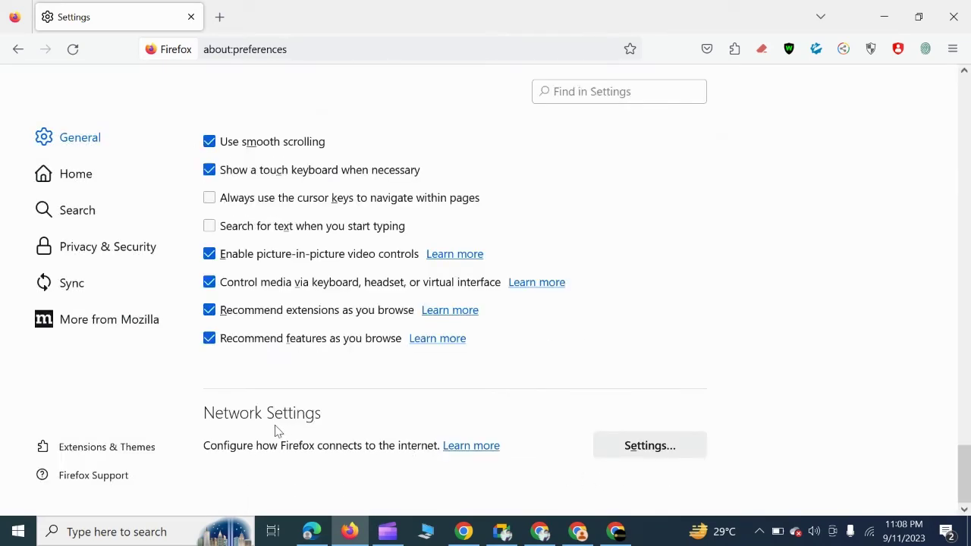
Reopen the connection settings and move address 162.210.197.91 and port 47205 from the HTTP proxy to the SOCKS host.
click(661, 454)
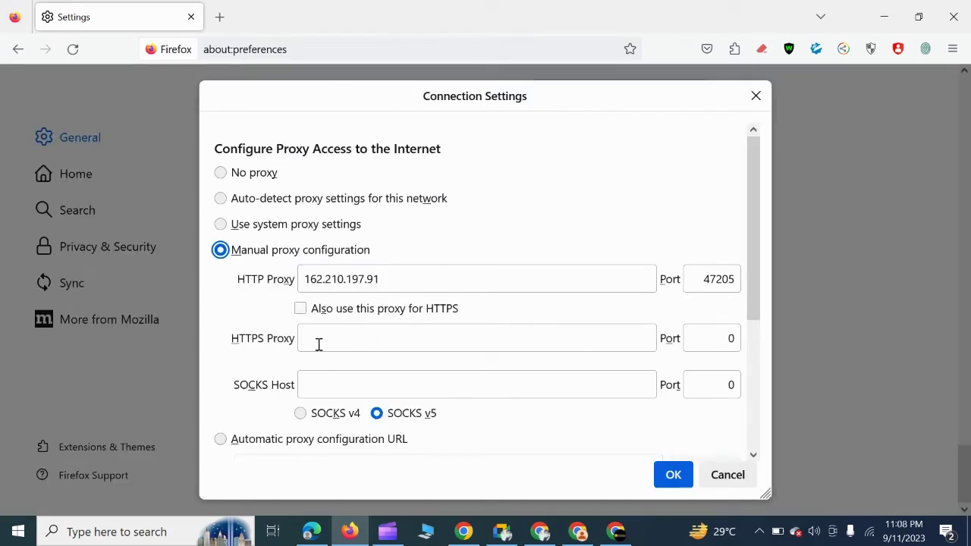
triple_click(374, 280)
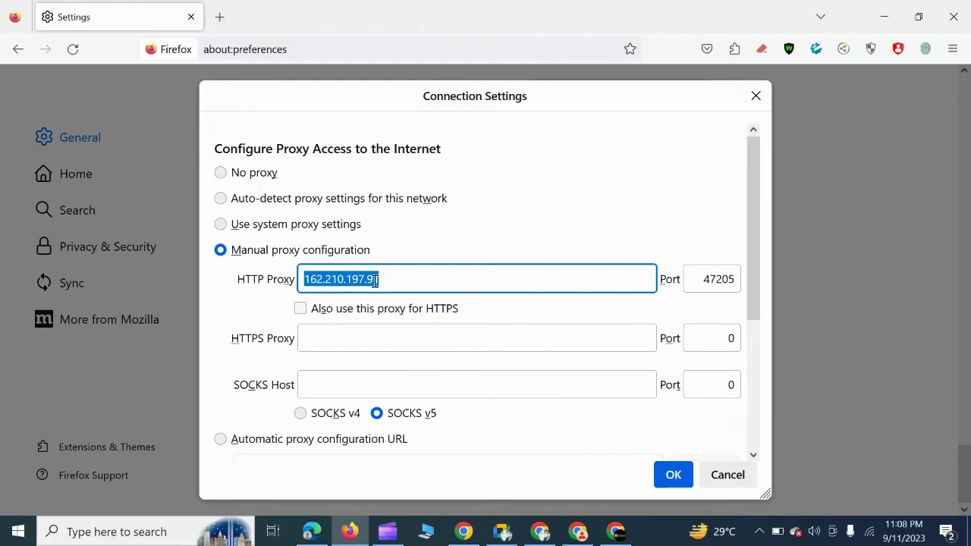
key(ctrl+x)
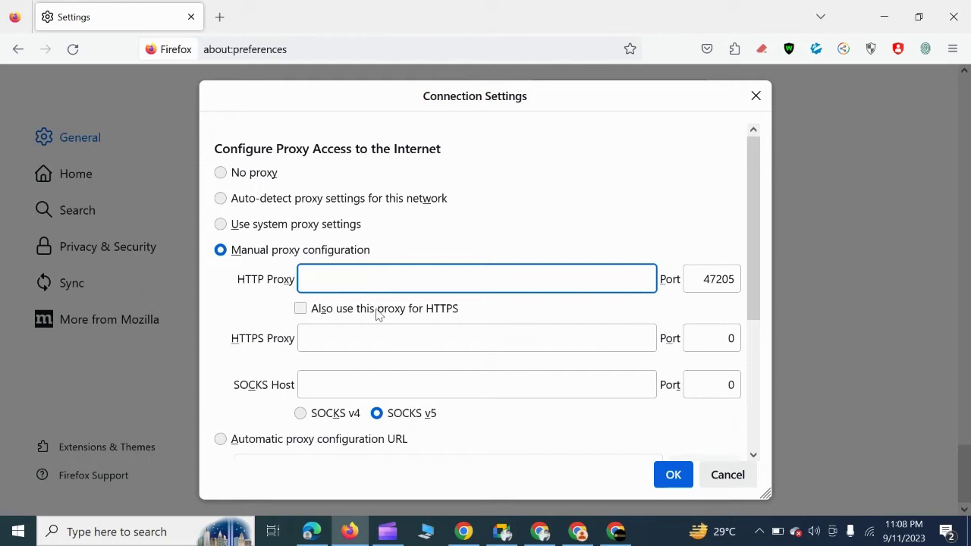
click(371, 383)
key(ctrl+v)
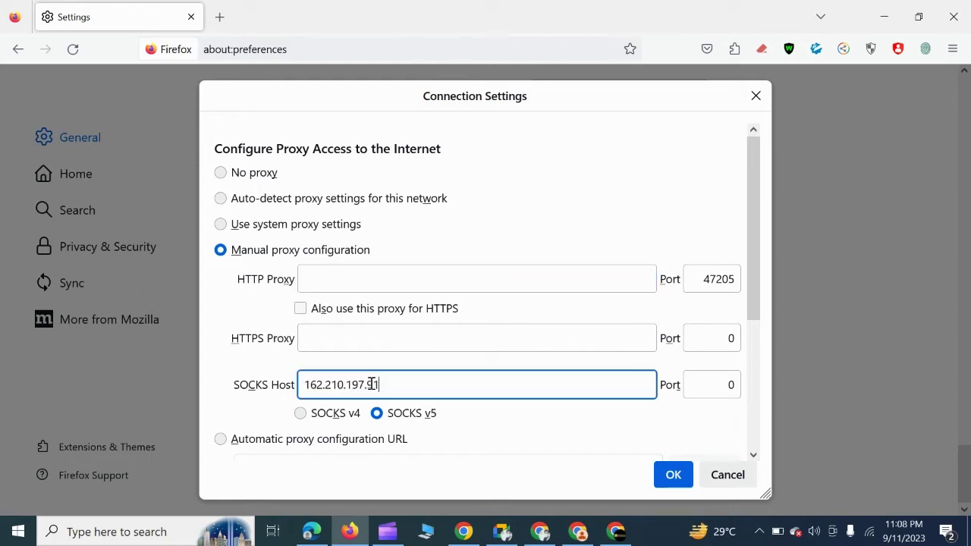
double_click(708, 284)
key(ctrl+x)
click(730, 386)
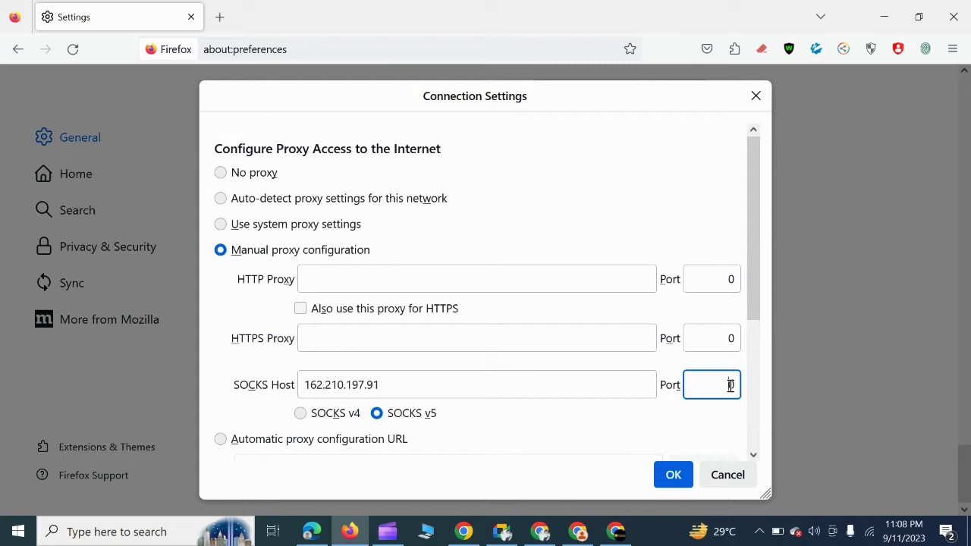
key(ctrl+v)
Choose SOCKS v5, check the proxy DNS option, and apply the connection settings.
click(376, 413)
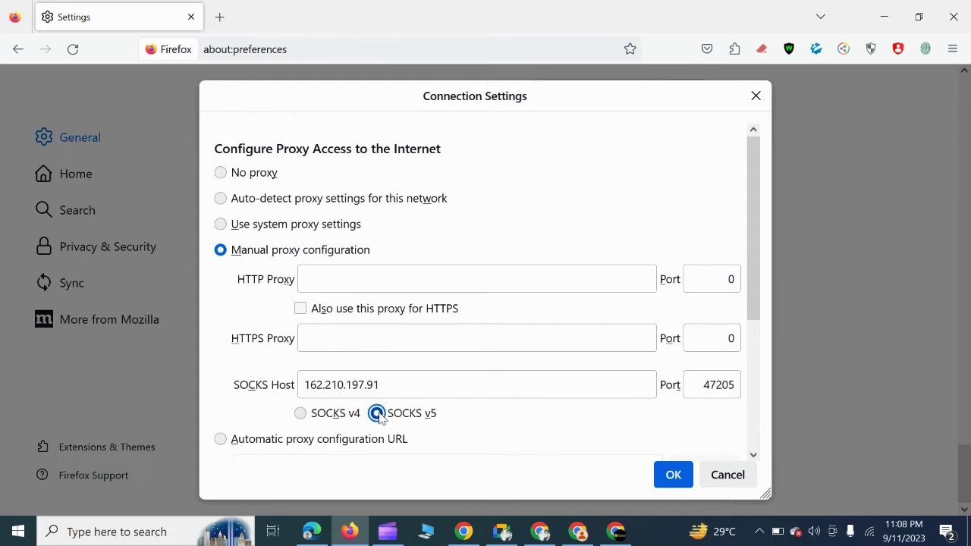
scroll(279, 455, down, 3)
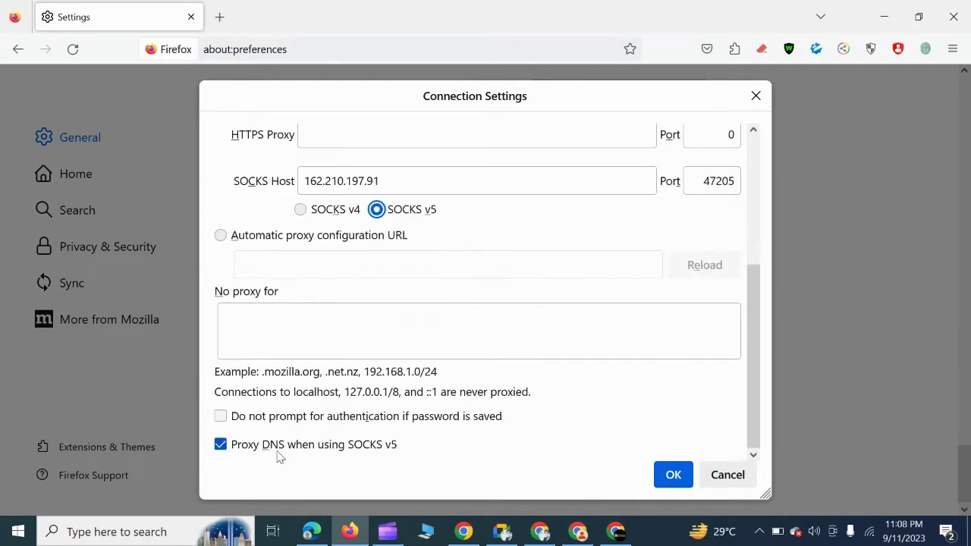
click(671, 474)
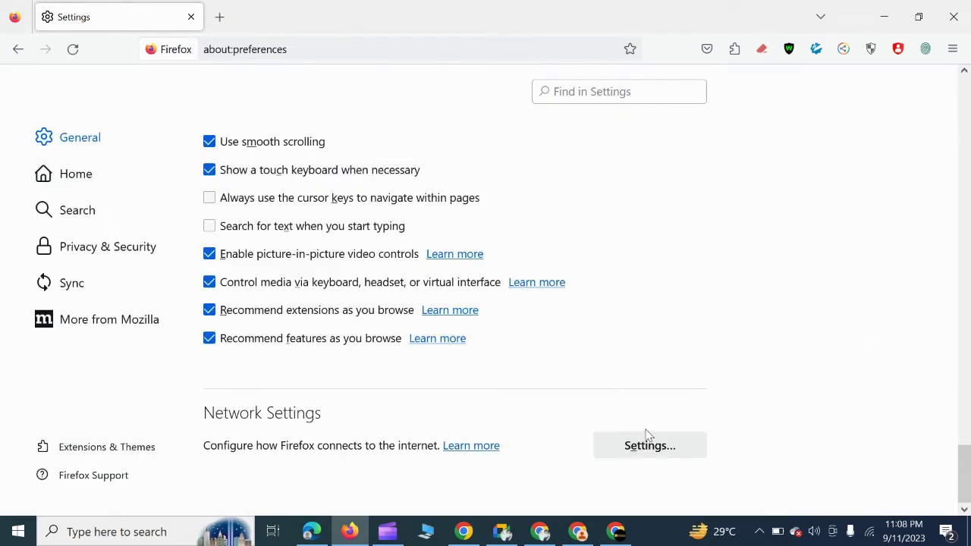
Reopen the connection settings and move address 162.210.197.91 and port 47205 from the SOCKS host to the HTTPS proxy.
click(648, 444)
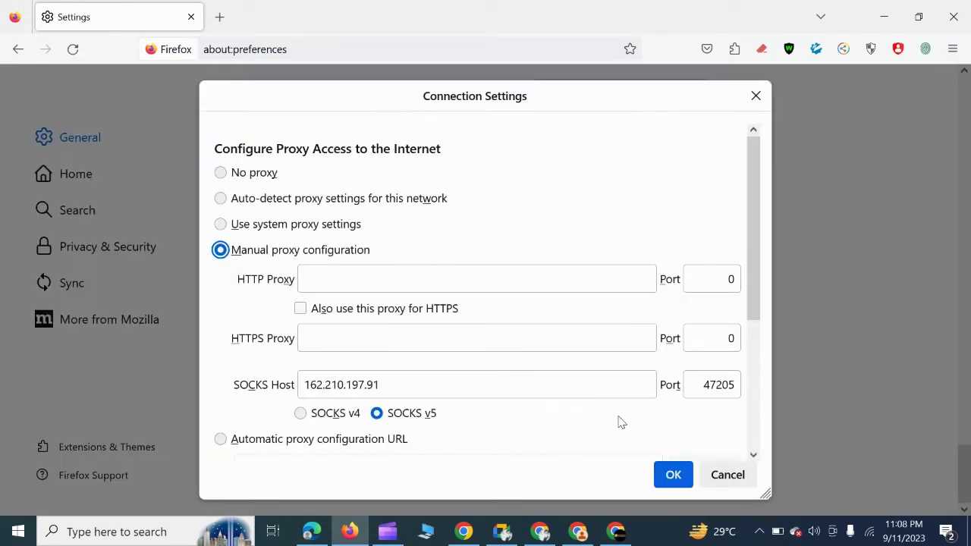
click(354, 341)
click(371, 385)
triple_click(370, 385)
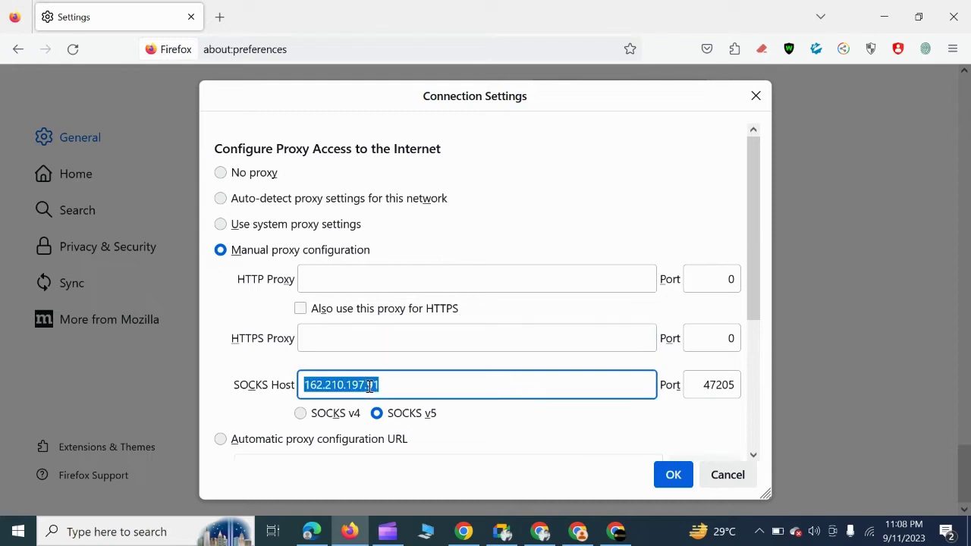
key(ctrl+x)
click(374, 333)
key(ctrl+v)
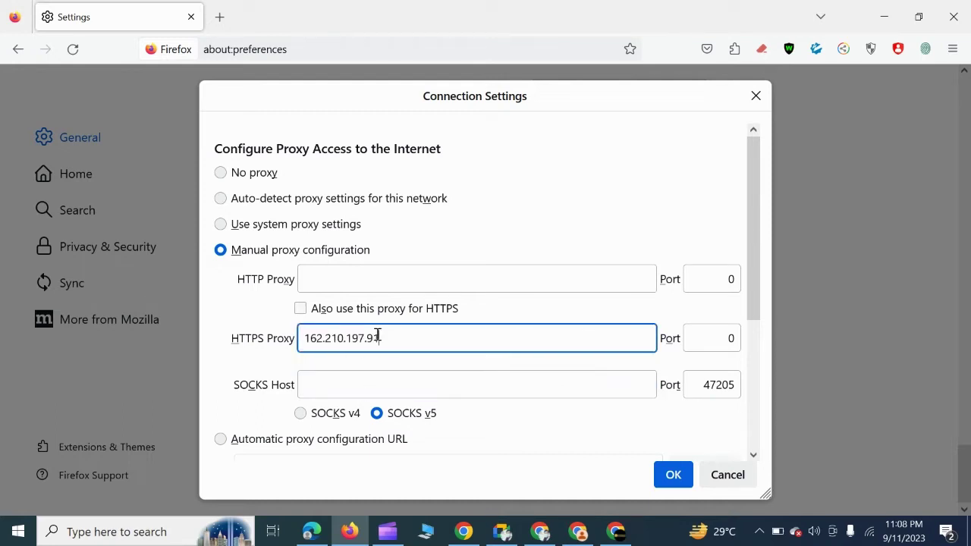
double_click(726, 387)
key(ctrl+x)
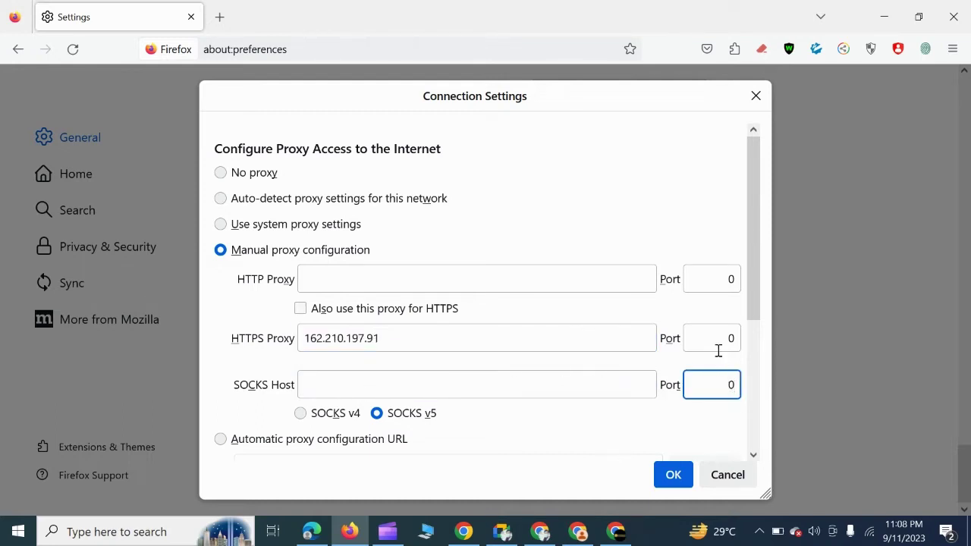
double_click(722, 339)
key(ctrl+v)
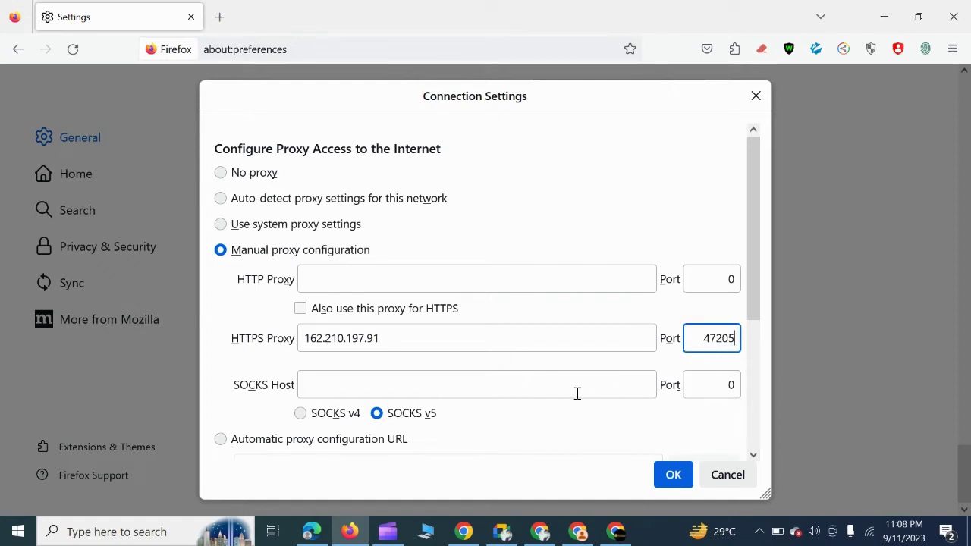
Switch proxy access to the automatic proxy configuration URL and apply the connection settings.
scroll(581, 416, down, 3)
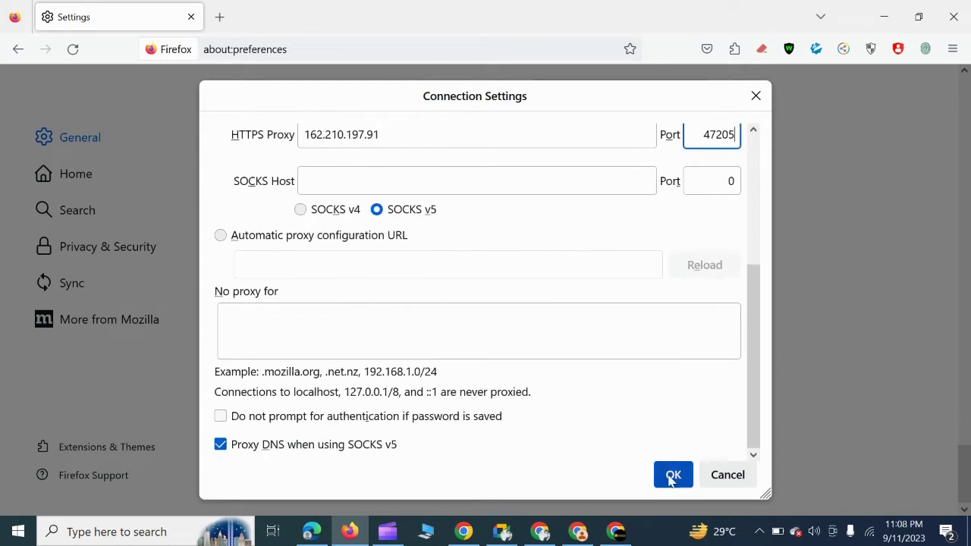
click(376, 209)
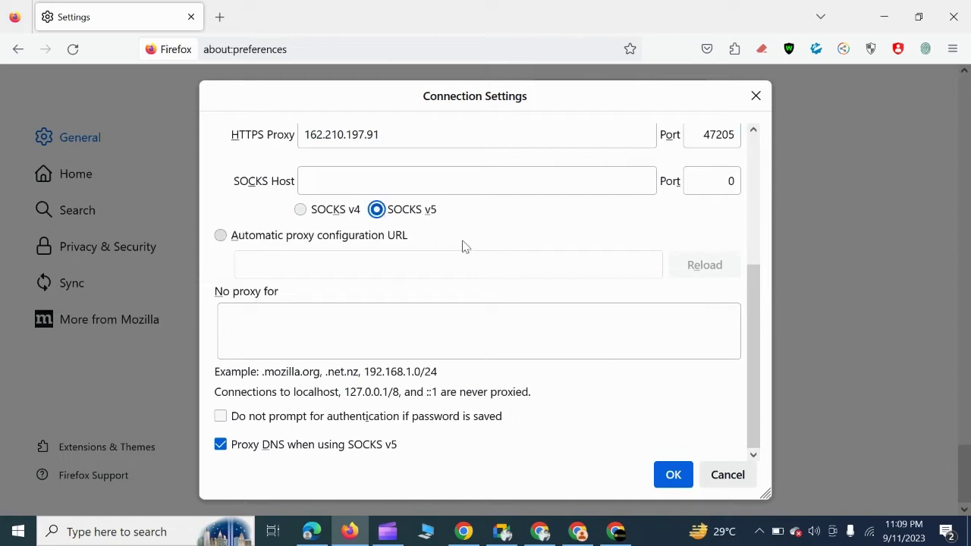
click(483, 231)
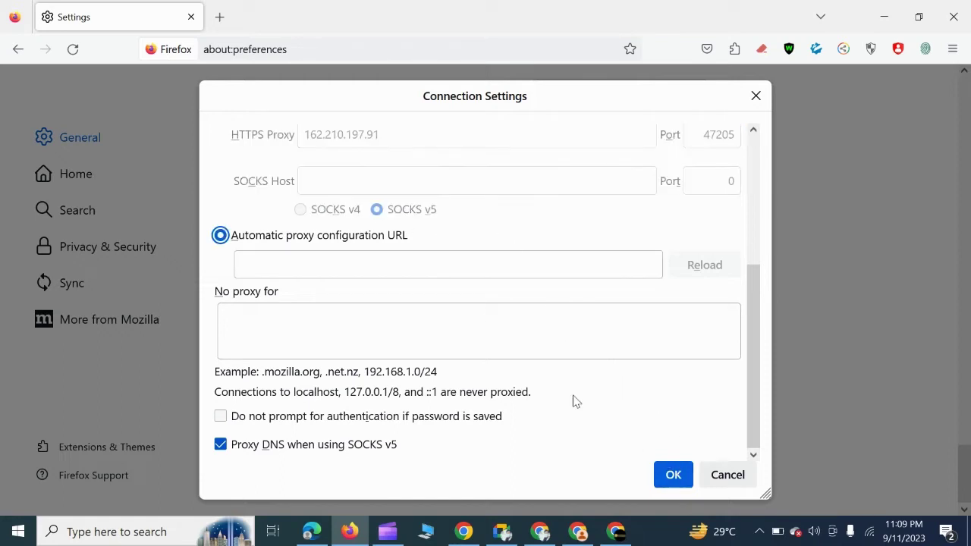
scroll(613, 395, up, 2)
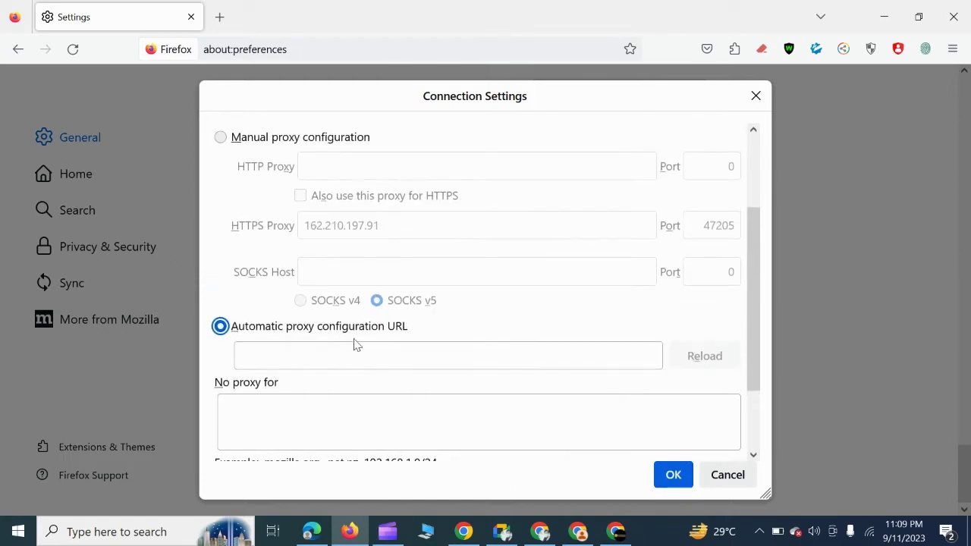
scroll(639, 424, down, 3)
click(670, 477)
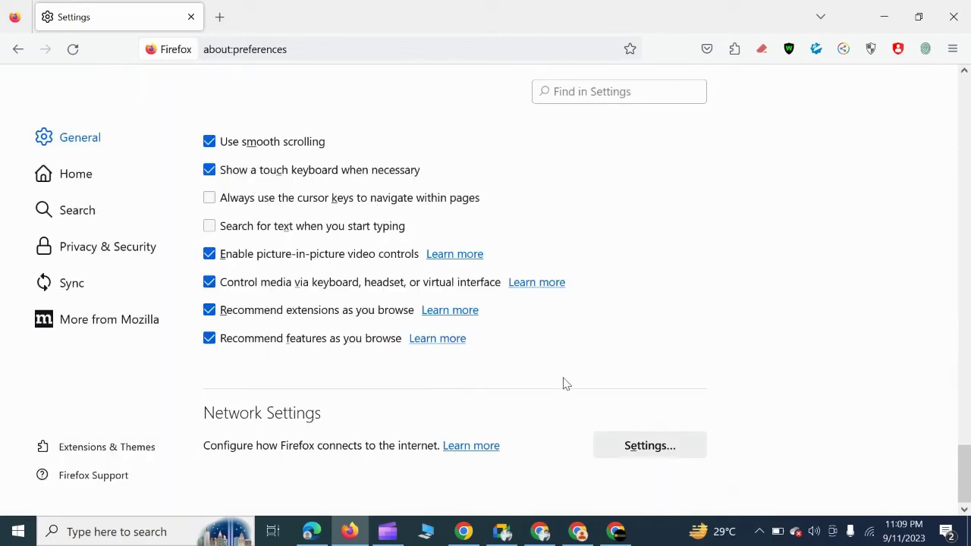
Return the connection settings to manual proxy configuration and move address 162.210.197.91 from the HTTPS proxy to the SOCKS host.
click(645, 450)
scroll(592, 336, down, 3)
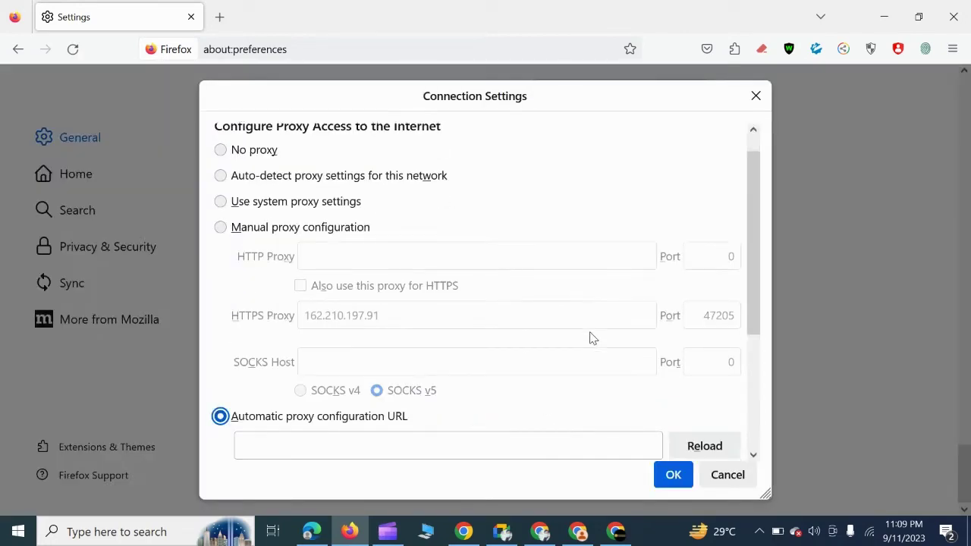
scroll(573, 323, up, 4)
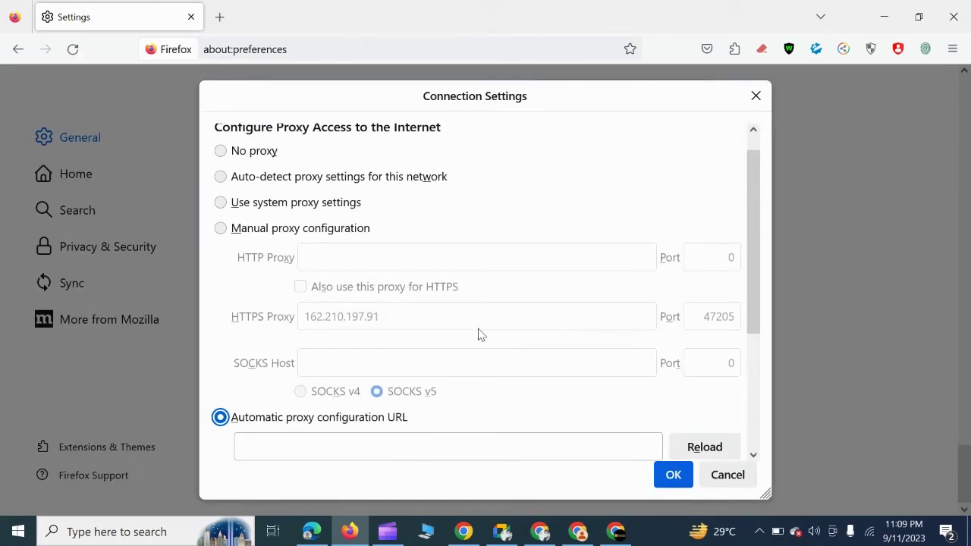
click(220, 229)
scroll(386, 346, down, 3)
triple_click(378, 226)
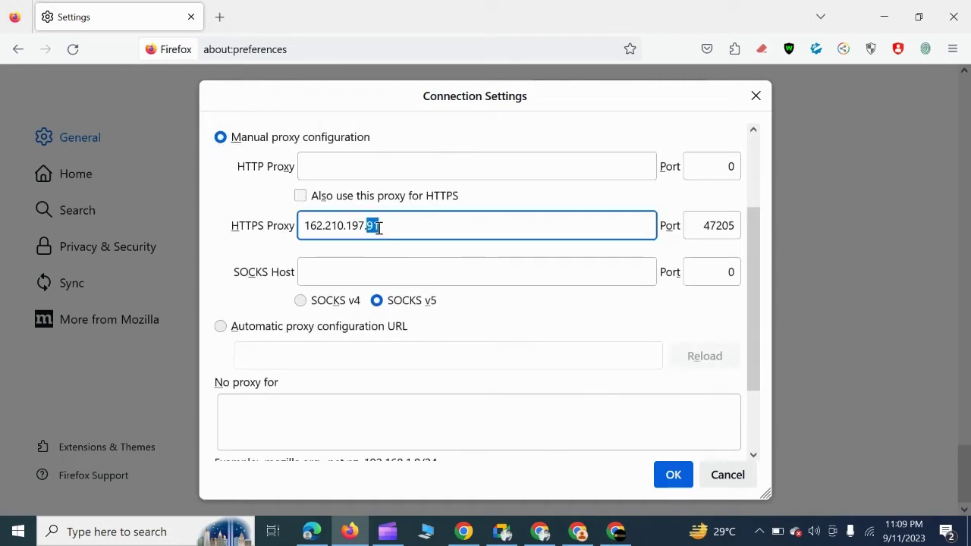
key(BackSpace)
click(376, 277)
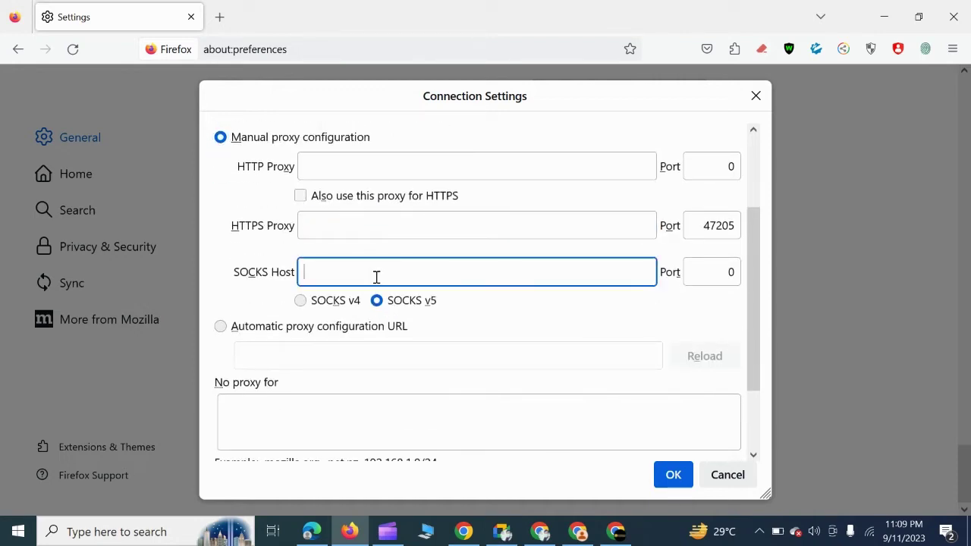
key(ctrl+v)
Clear the HTTPS proxy's port and set the SOCKS host's port to 47205.
click(728, 225)
double_click(730, 228)
key(BackSpace)
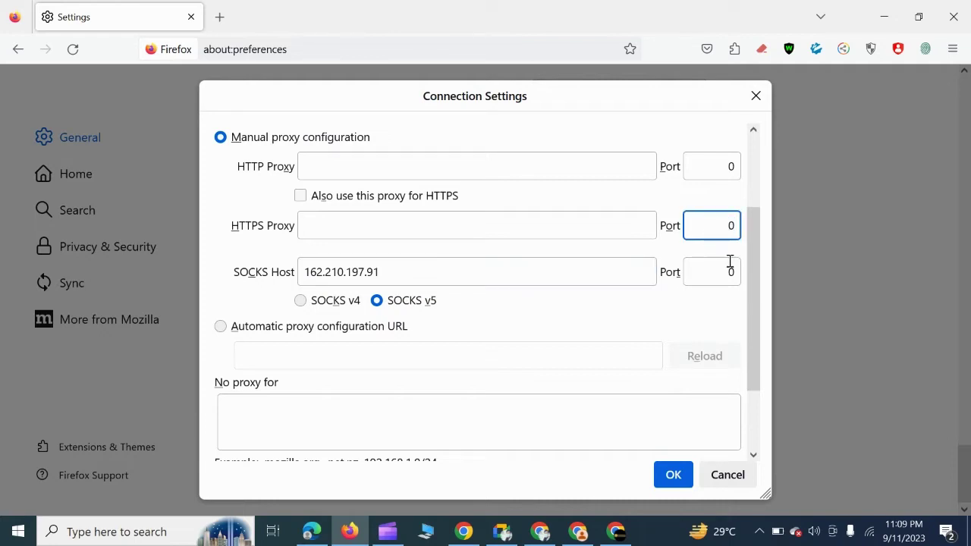
double_click(730, 270)
key(ctrl+v)
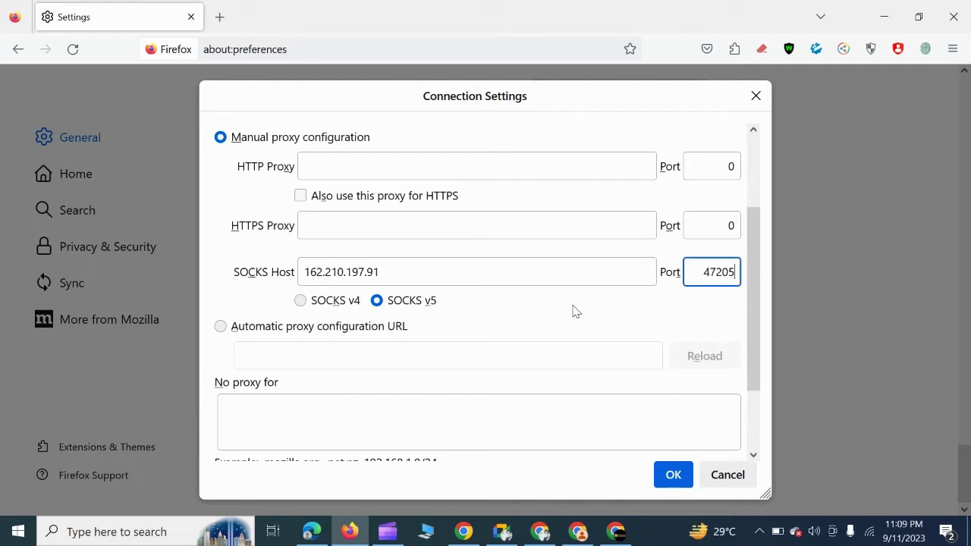
Try SOCKS v4 as the SOCKS host's protocol and switch back to SOCKS v5.
click(377, 160)
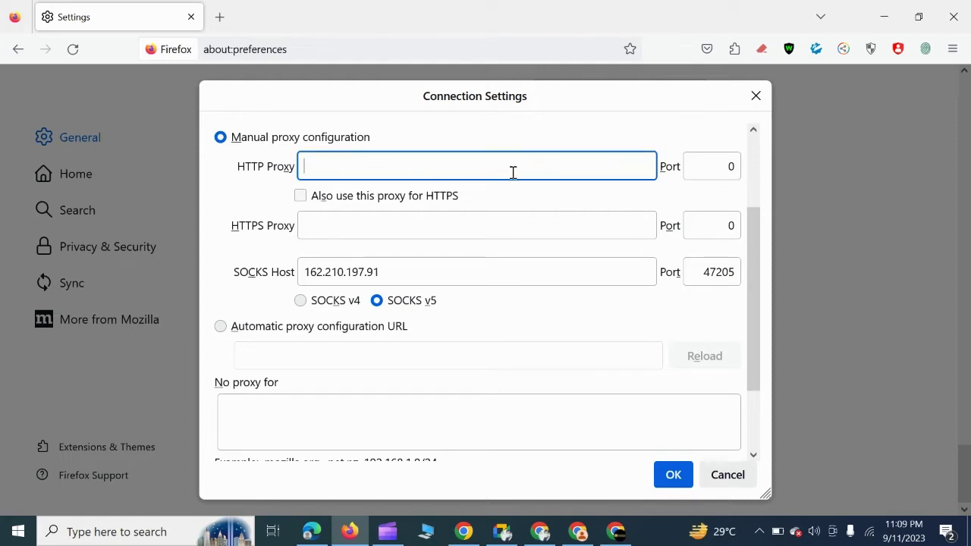
click(386, 214)
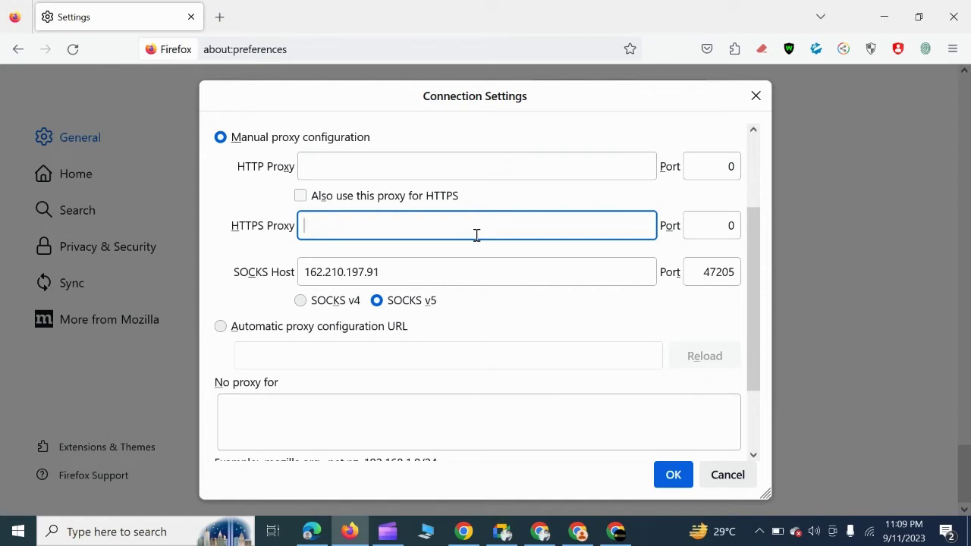
double_click(410, 276)
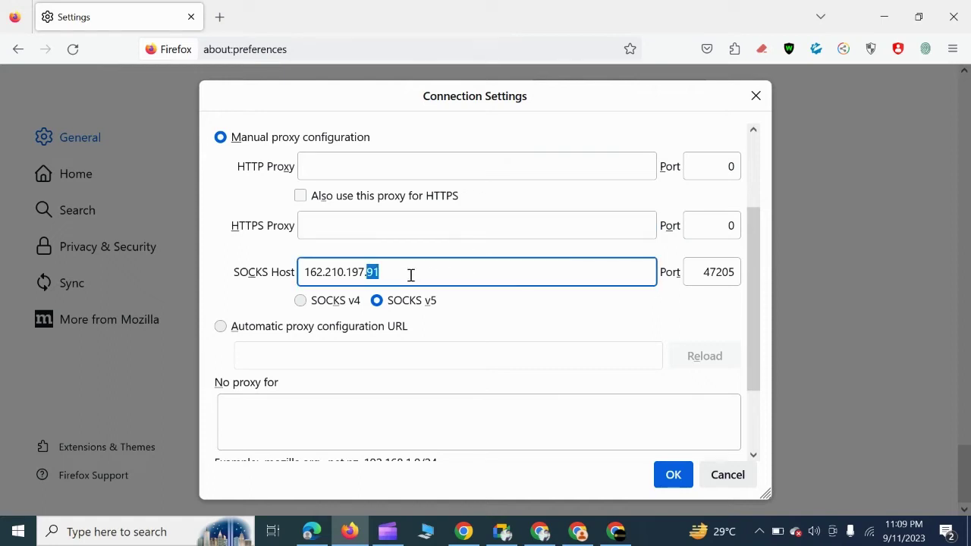
click(300, 302)
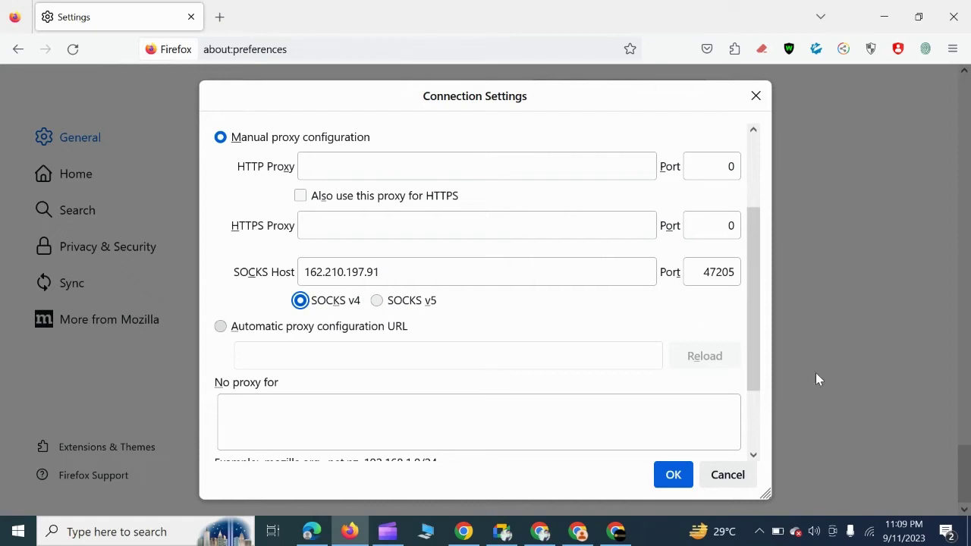
click(377, 300)
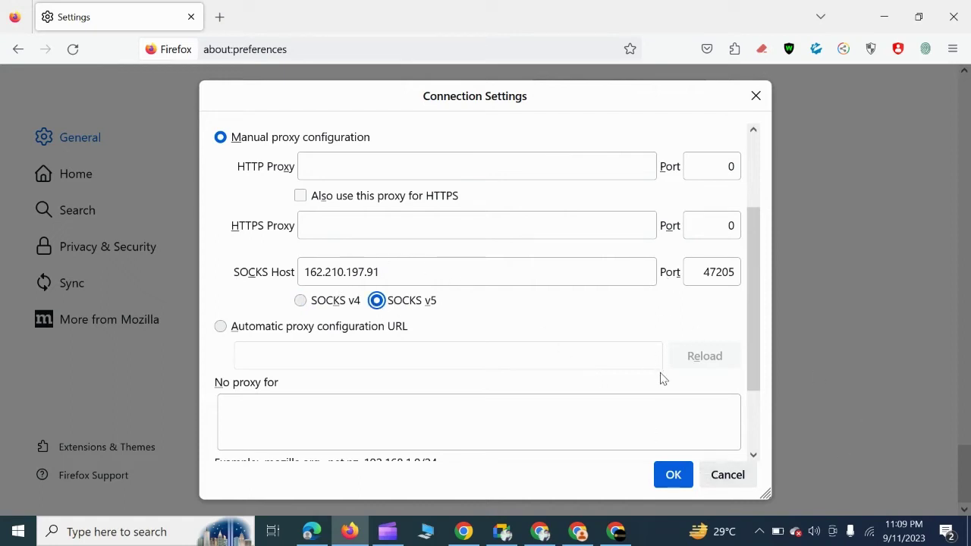
Check the remaining options of the manual SOCKS v5 configuration and apply the connection settings.
scroll(601, 319, down, 2)
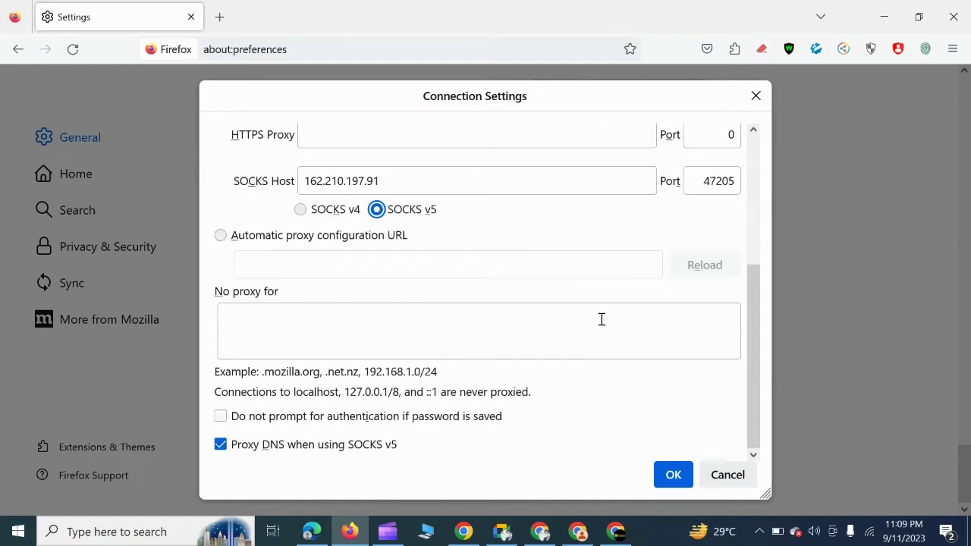
scroll(606, 318, up, 4)
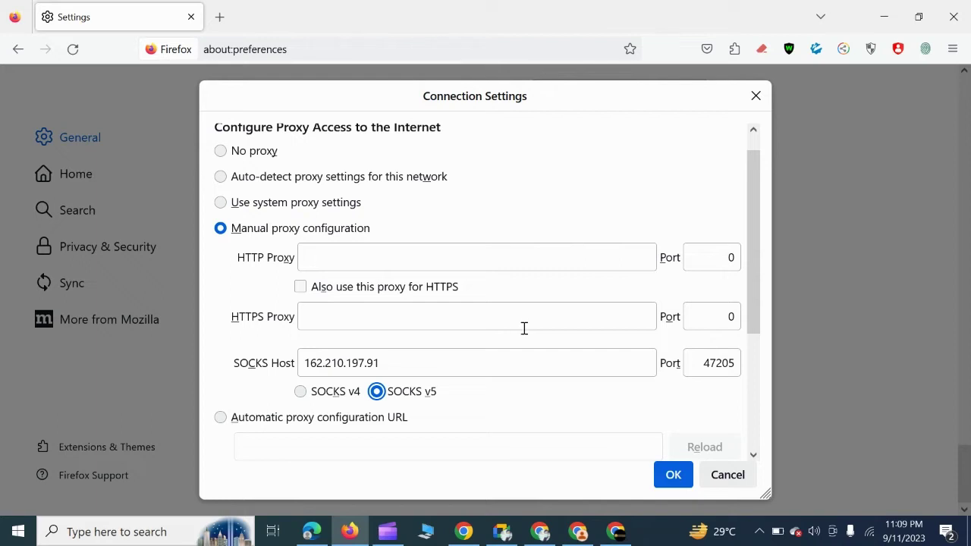
scroll(522, 309, down, 4)
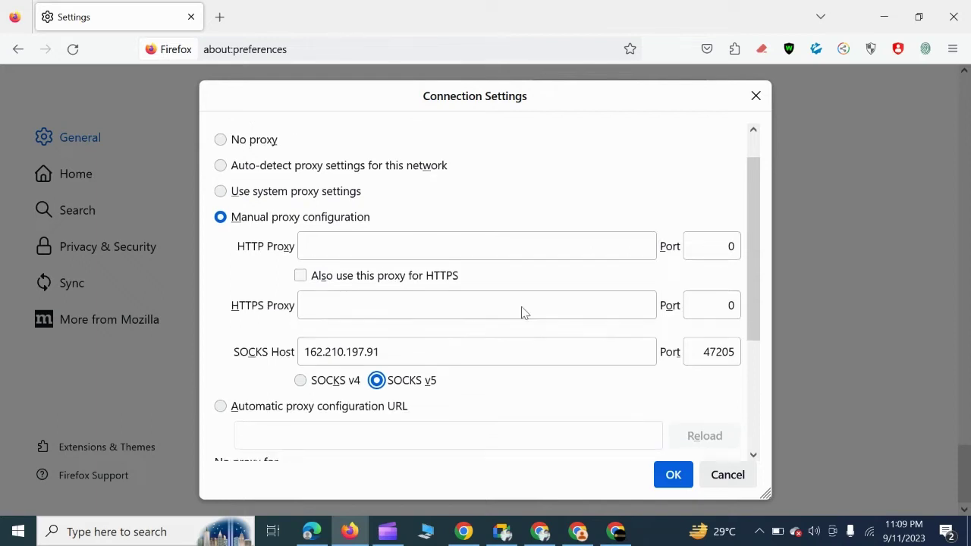
click(679, 474)
Review the saved connection settings and the data types offered by the data-clearing add-on, and close both.
click(650, 446)
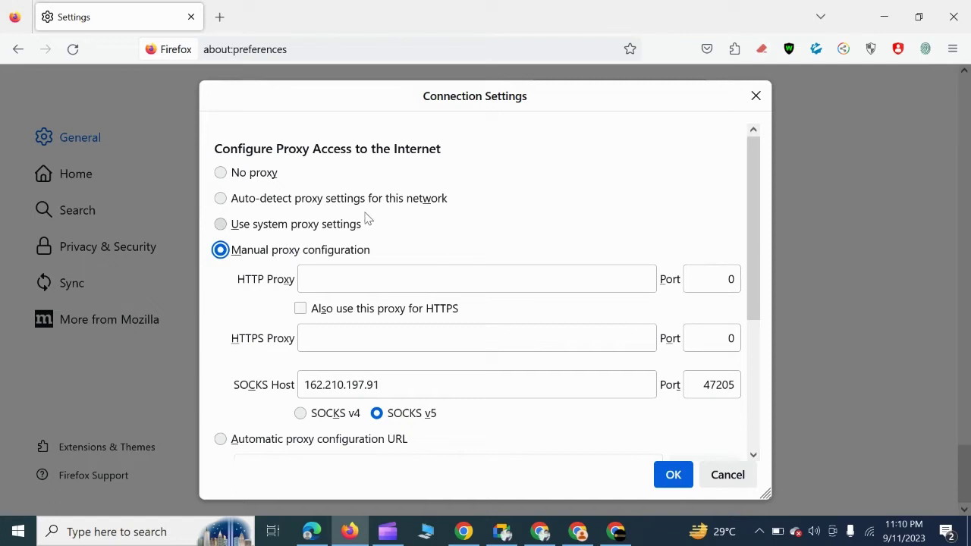
scroll(366, 216, down, 5)
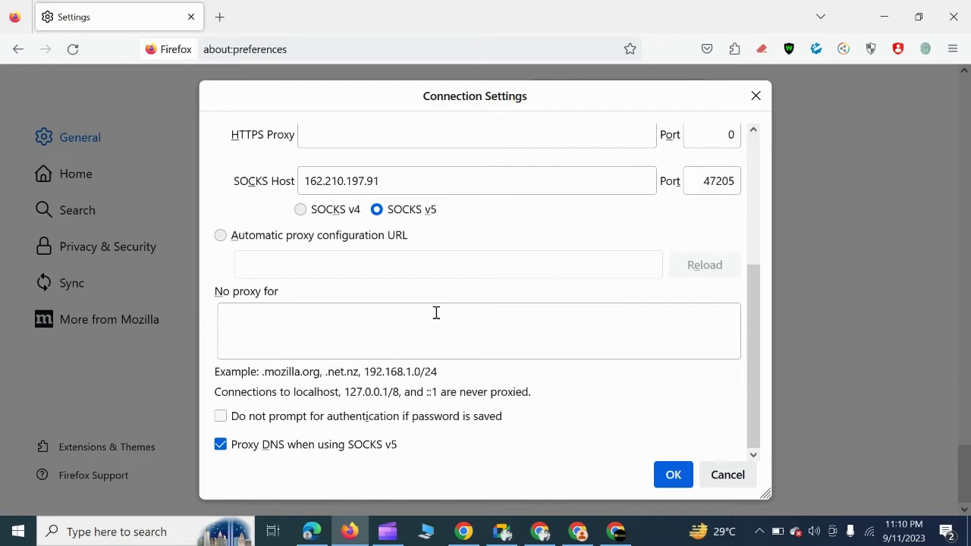
scroll(428, 305, up, 5)
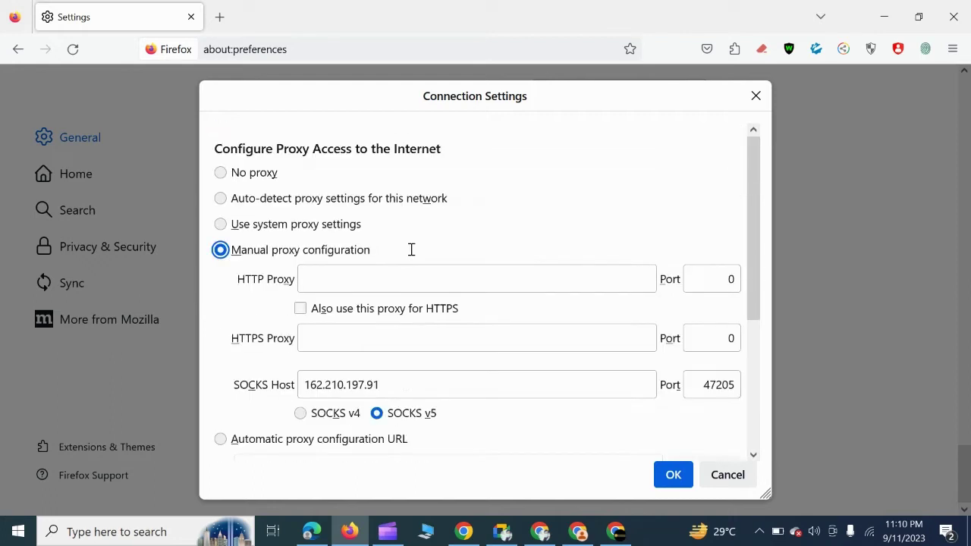
click(762, 48)
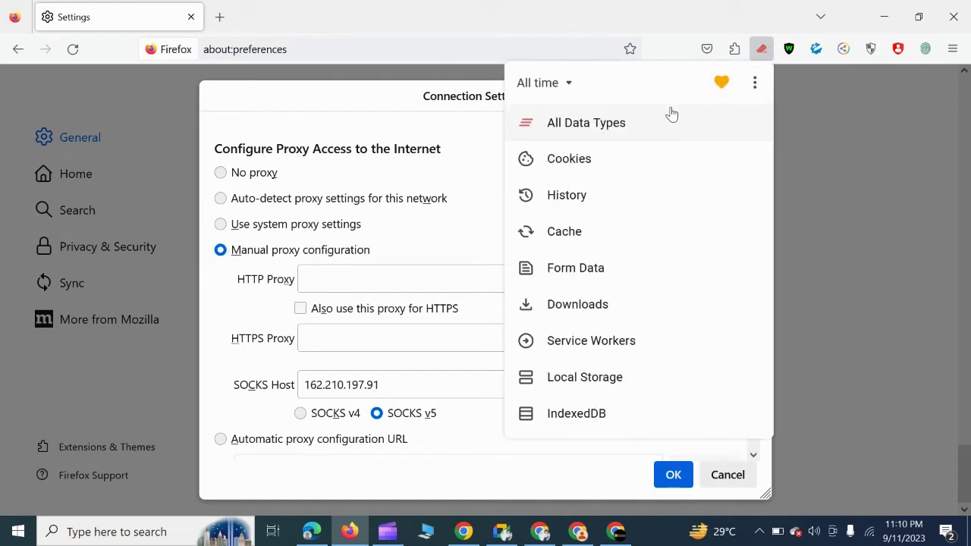
key(Escape)
key(Escape)
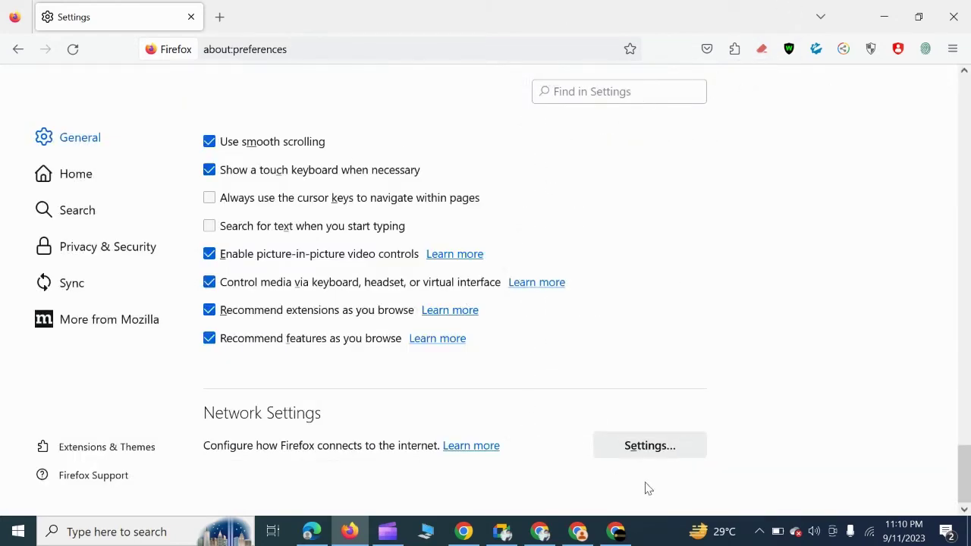
Set proxy access in the connection settings to No proxy and apply it.
click(635, 446)
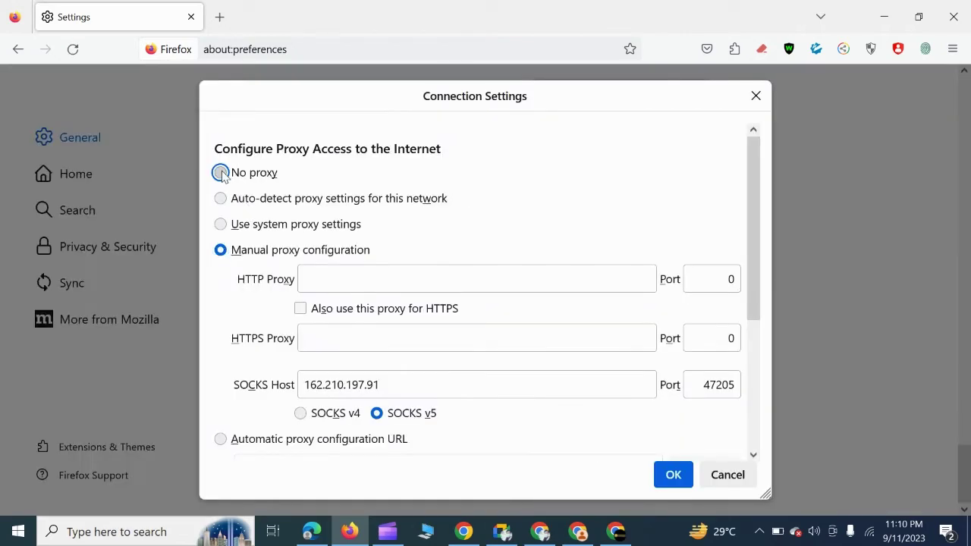
click(220, 173)
scroll(598, 321, down, 5)
click(672, 474)
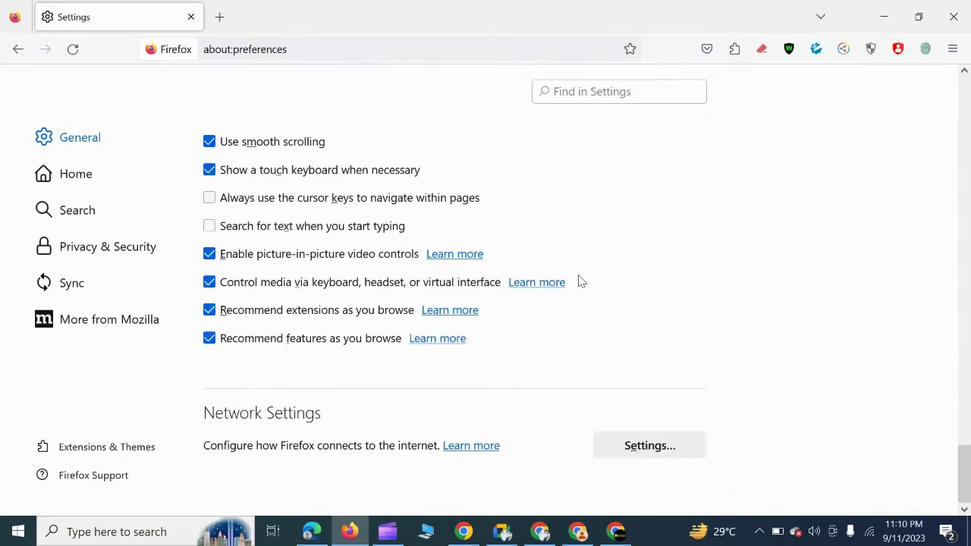
Reopen the connection settings and examine all proxy access options from the access mode down to the proxy DNS option.
scroll(967, 226, up, 5)
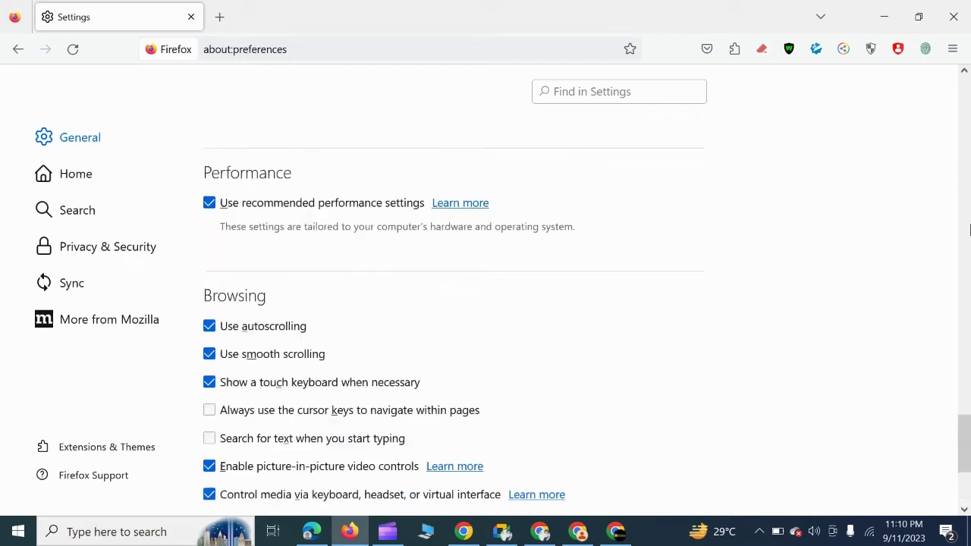
scroll(771, 255, down, 5)
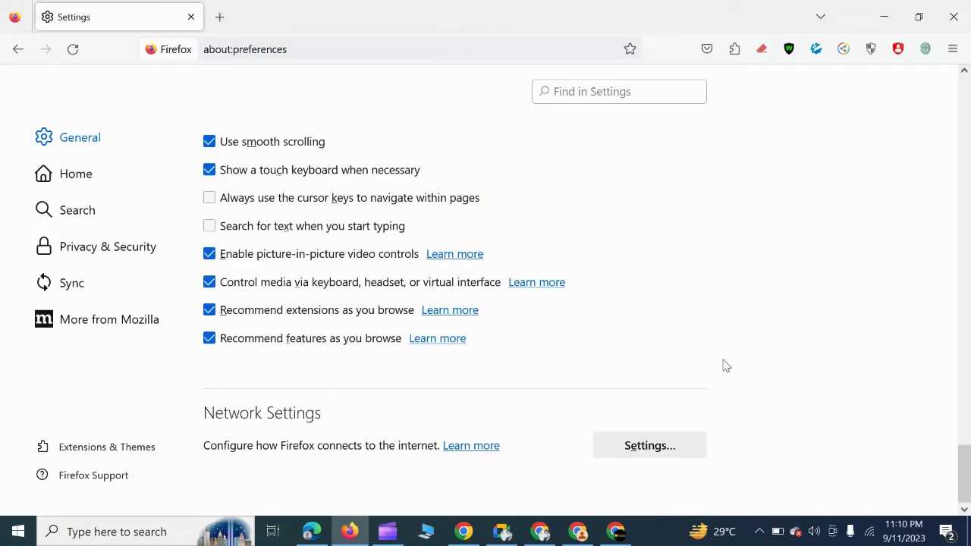
click(635, 449)
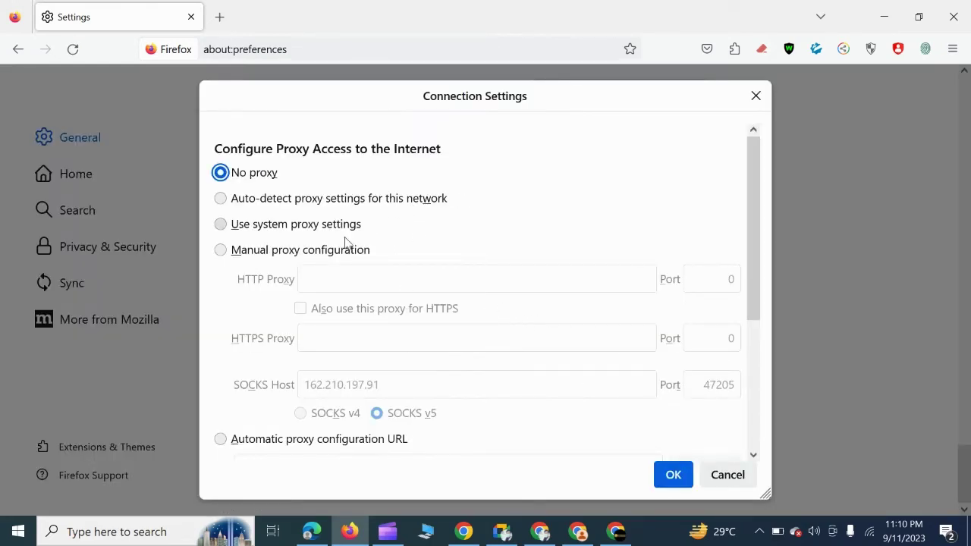
scroll(422, 355, down, 5)
scroll(421, 355, up, 5)
scroll(424, 383, down, 3)
scroll(425, 356, up, 3)
scroll(349, 340, down, 4)
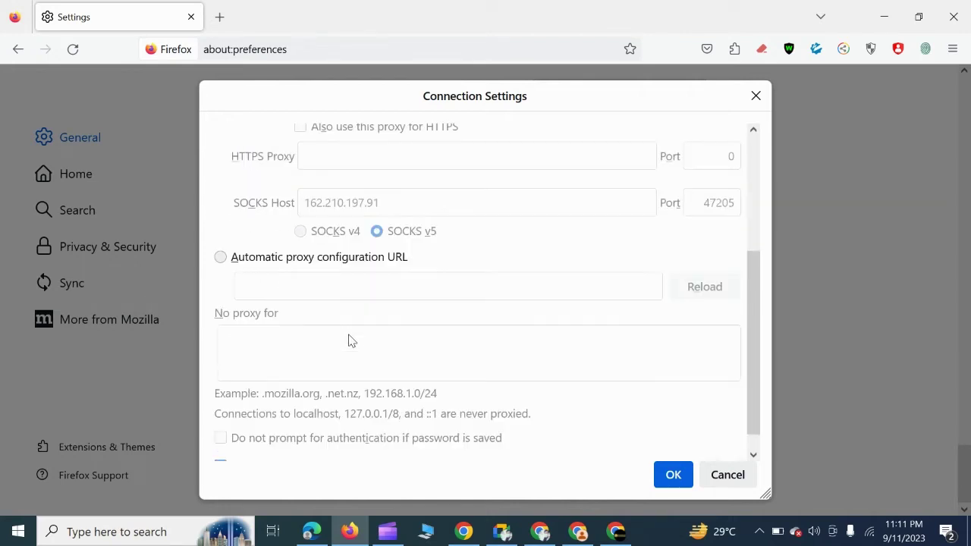
Set proxy access to Manual proxy configuration and review the HTTP, HTTPS and SOCKS host fields.
scroll(349, 341, up, 4)
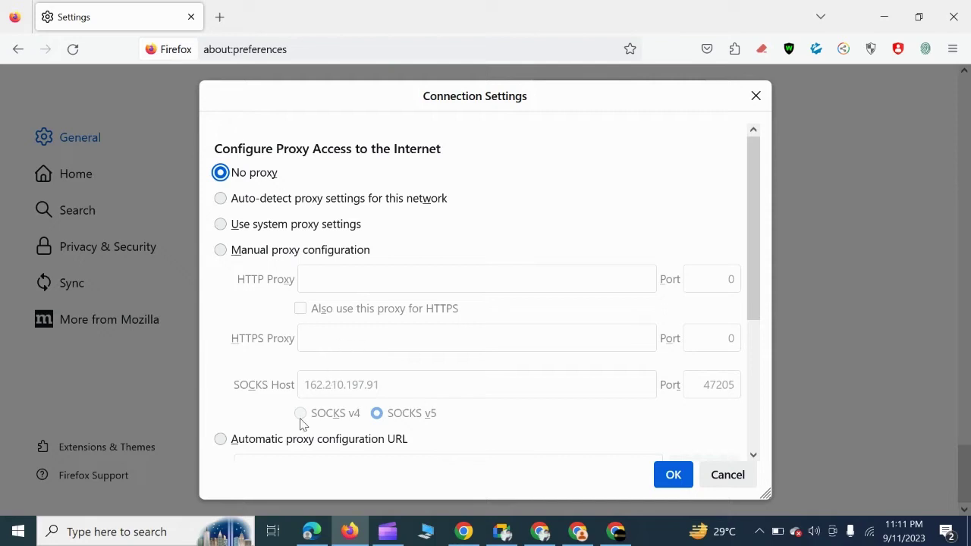
click(221, 249)
click(330, 336)
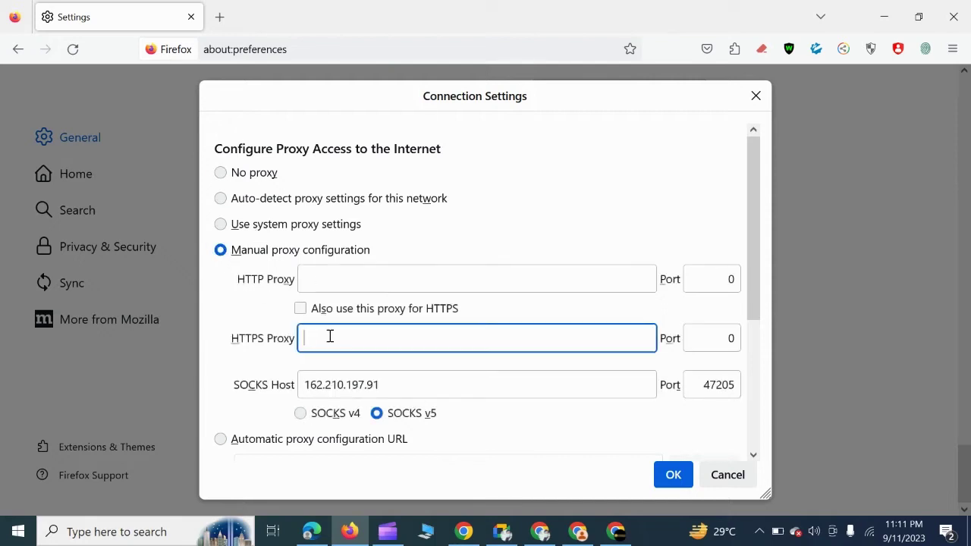
scroll(342, 338, down, 2)
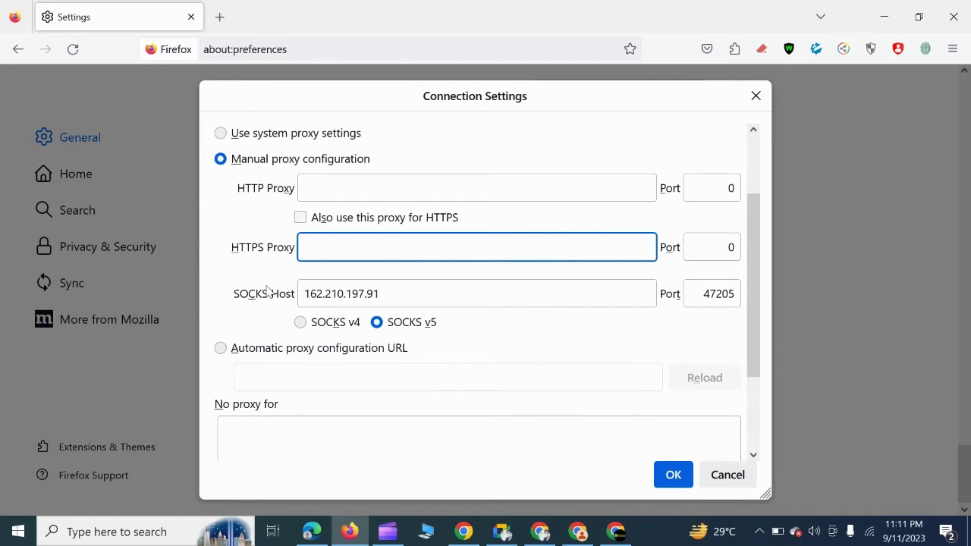
double_click(354, 294)
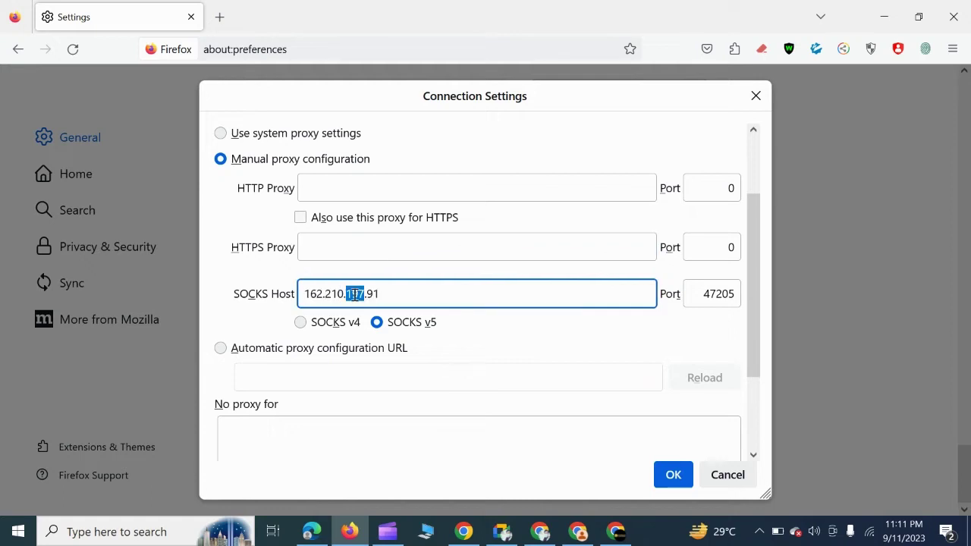
click(441, 278)
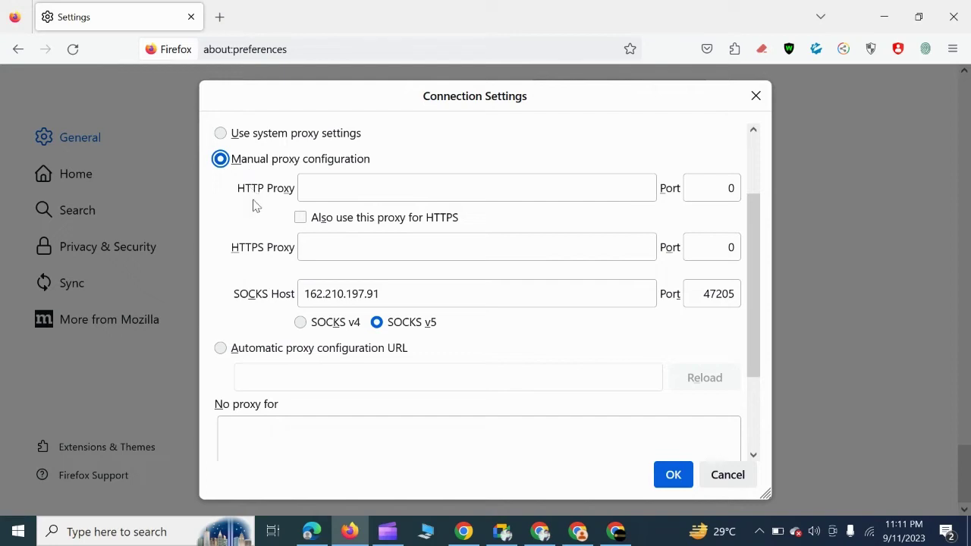
click(369, 188)
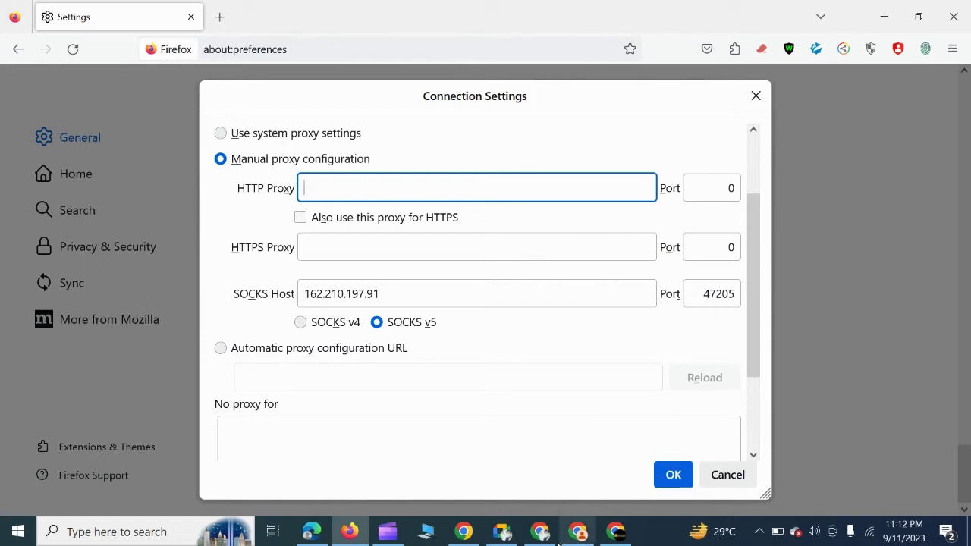
Switch to Chrome and bring up the TiSocks socks list.
click(540, 531)
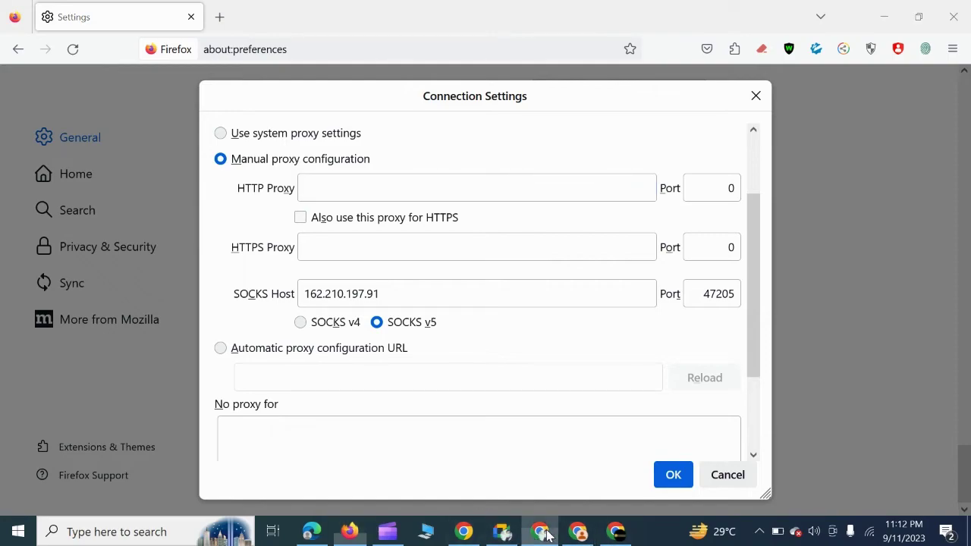
click(296, 15)
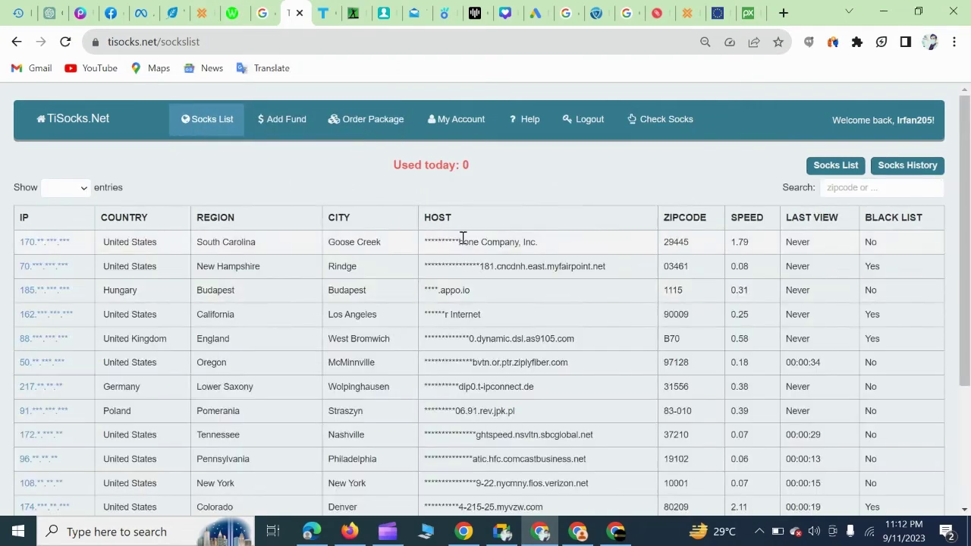
Switch to Clipchamp, stop the running screen recording, start a new one and minimize the window.
click(387, 531)
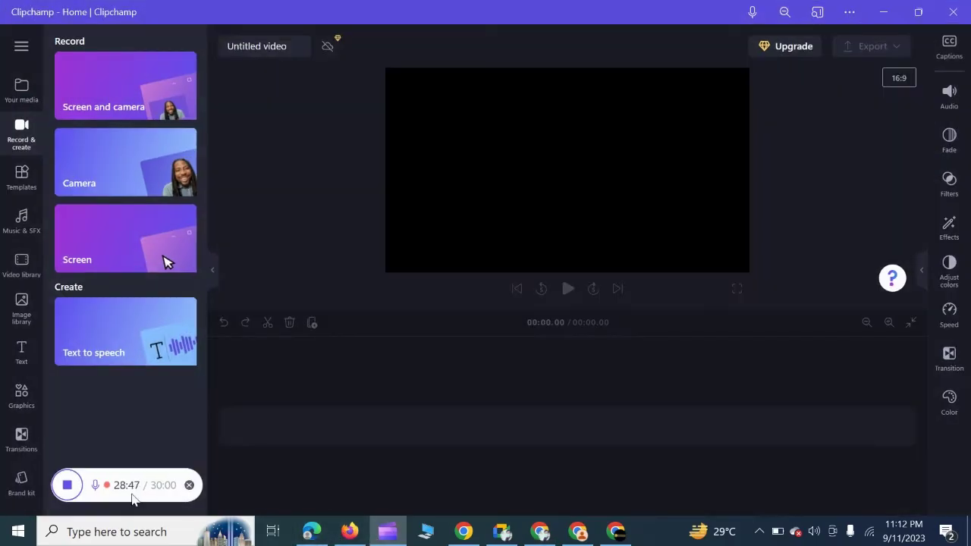
click(66, 486)
click(647, 461)
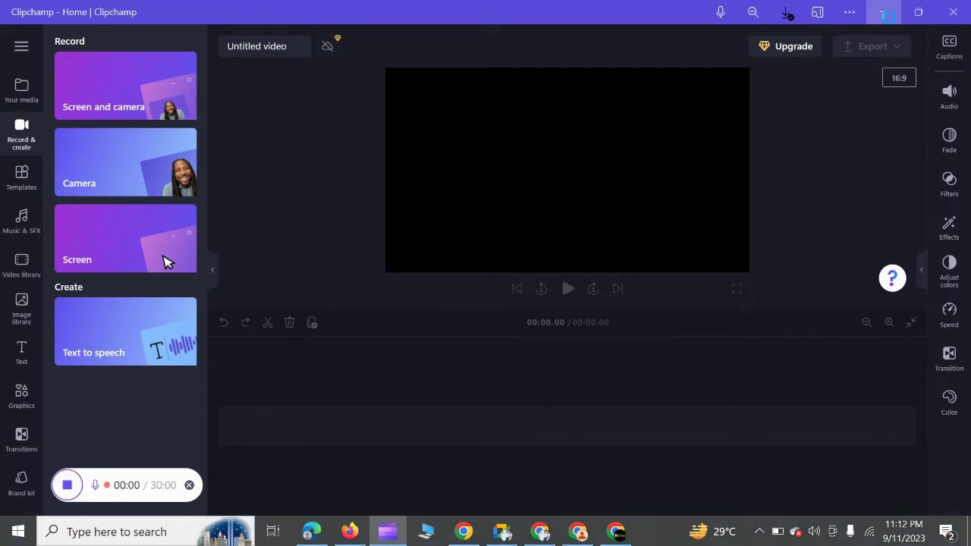
click(884, 12)
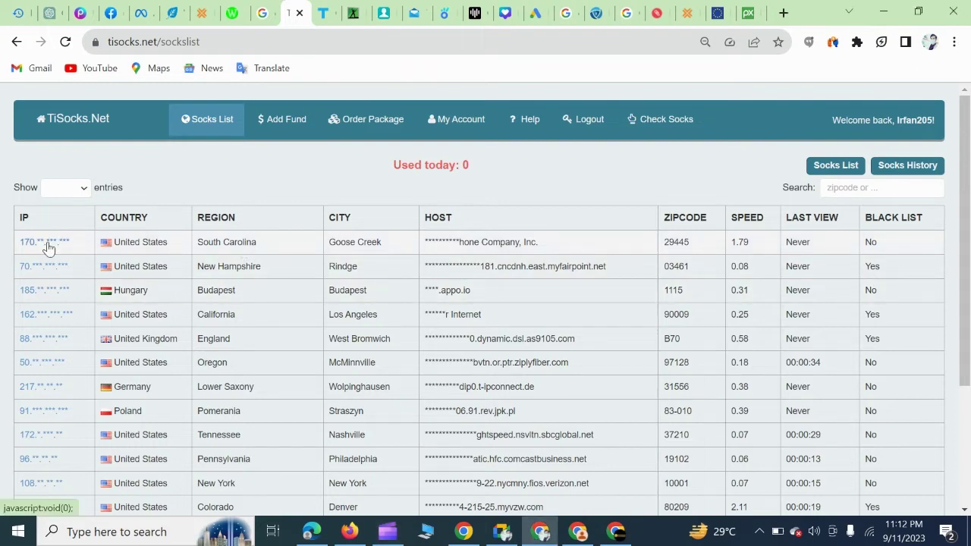
Reveal the Goose Creek, South Carolina proxy in the socks list, copy its address and port, and paste it as the HTTP proxy in Firefox.
click(47, 242)
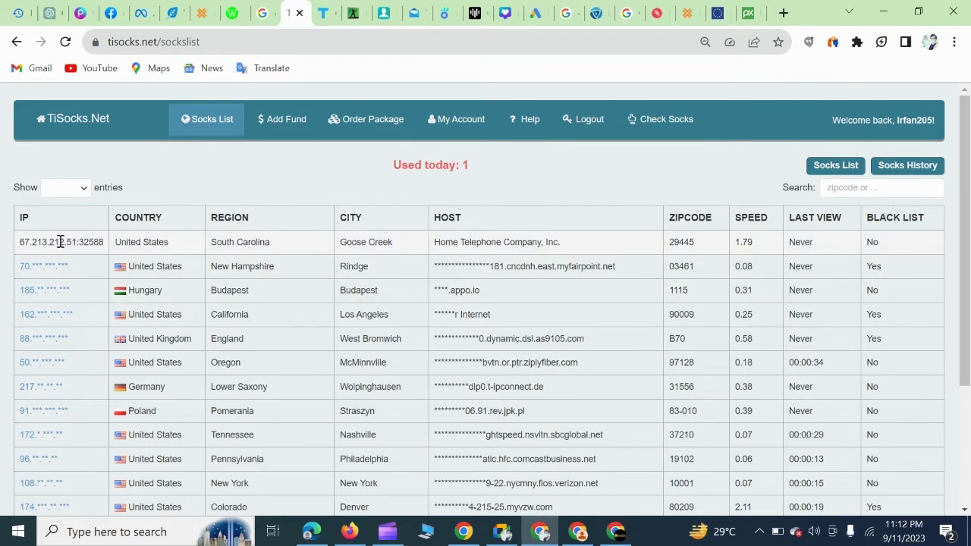
triple_click(61, 241)
key(ctrl+c)
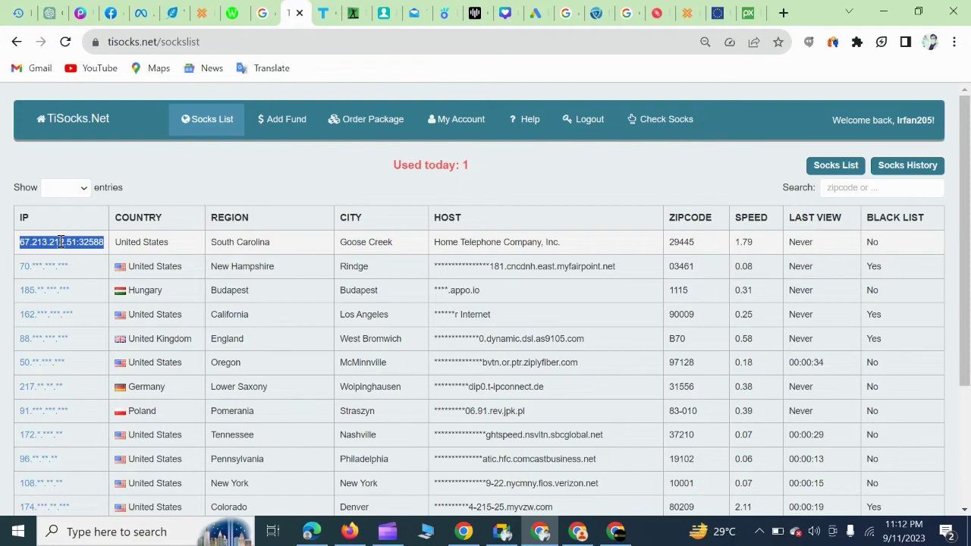
click(349, 531)
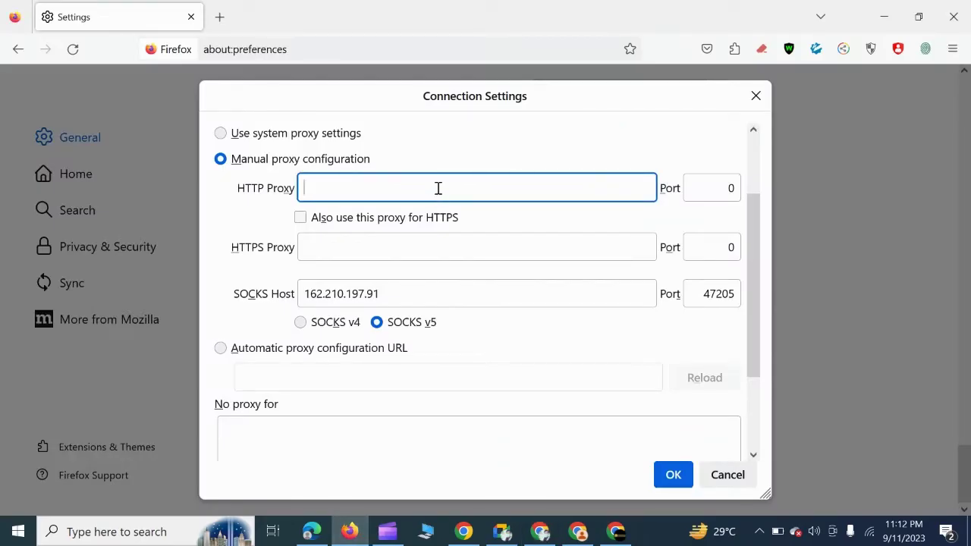
key(ctrl+v)
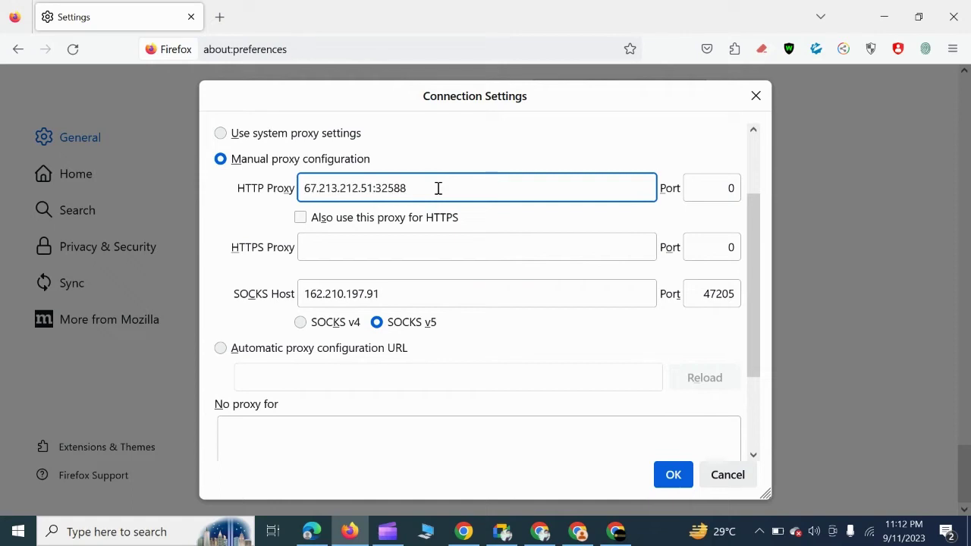
Switch to Google Meet, look at which participants are speaking, and minimize the meeting window.
click(501, 531)
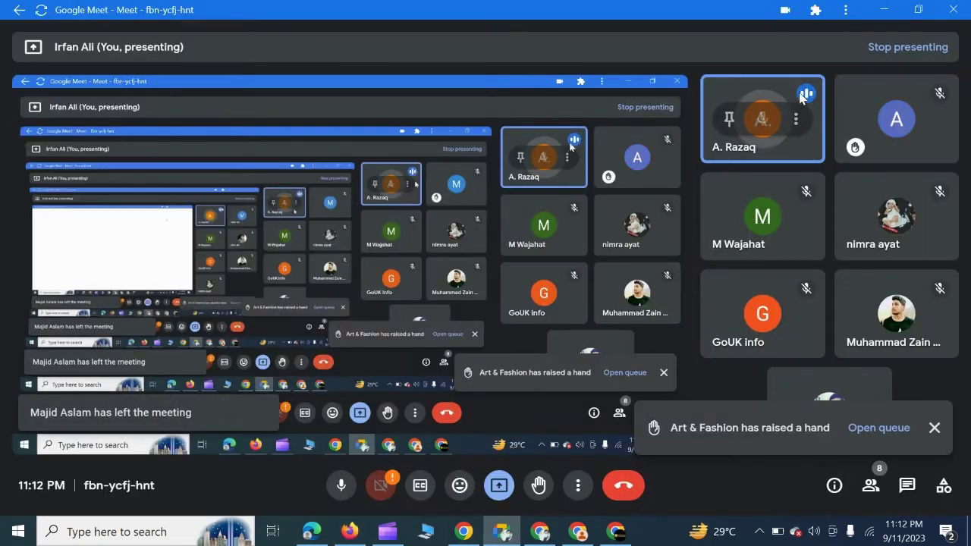
mouse_move(807, 94)
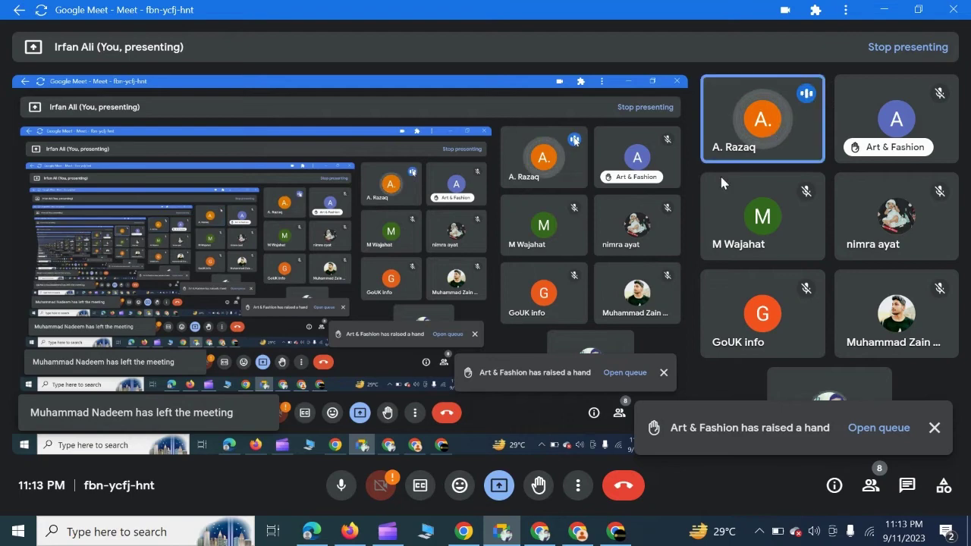
mouse_move(797, 201)
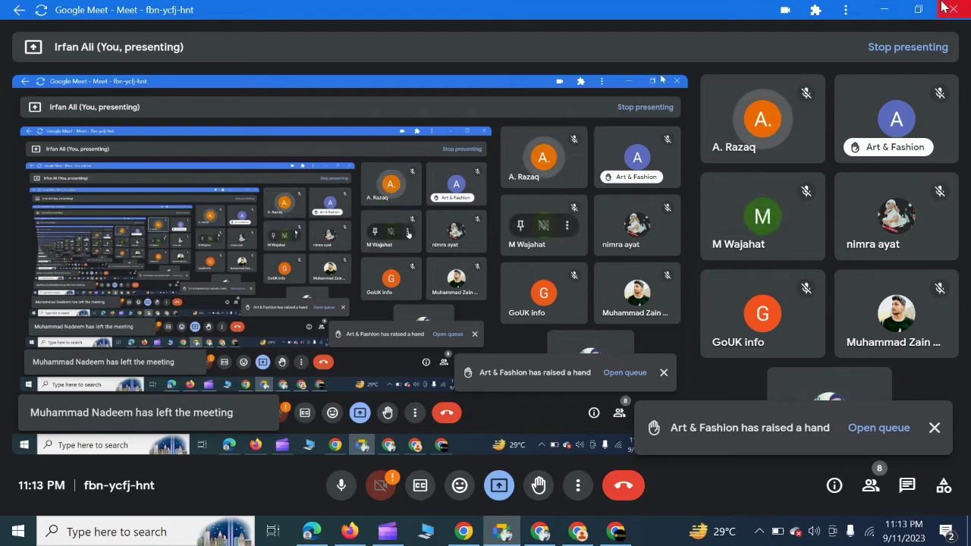
click(883, 10)
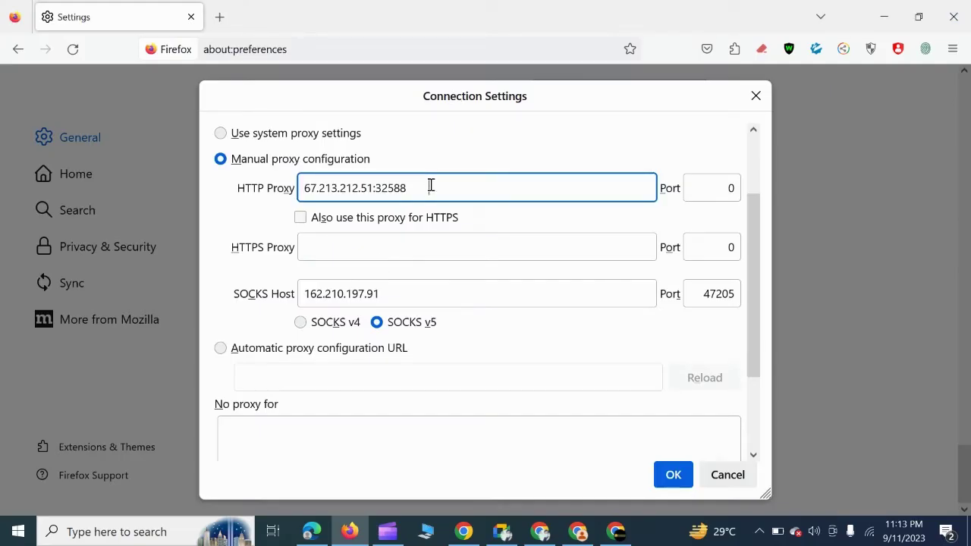
Clear the HTTP proxy host and paste the copied address 67.213.212.51:32588 again.
triple_click(395, 191)
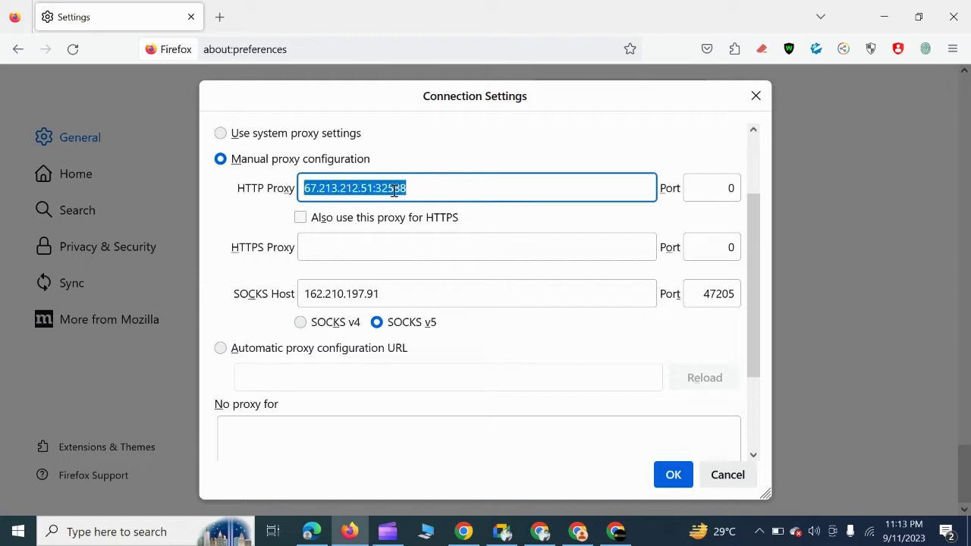
key(BackSpace)
click(384, 244)
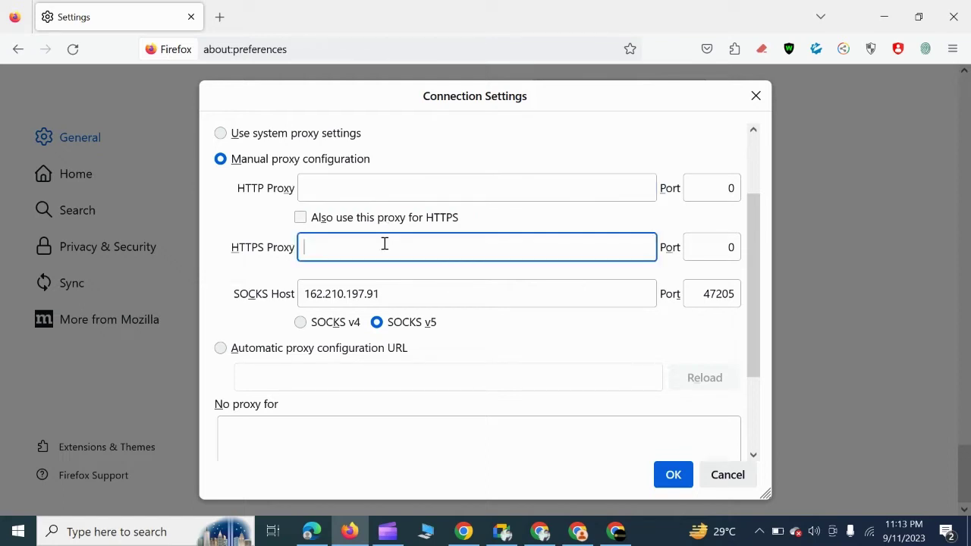
click(384, 186)
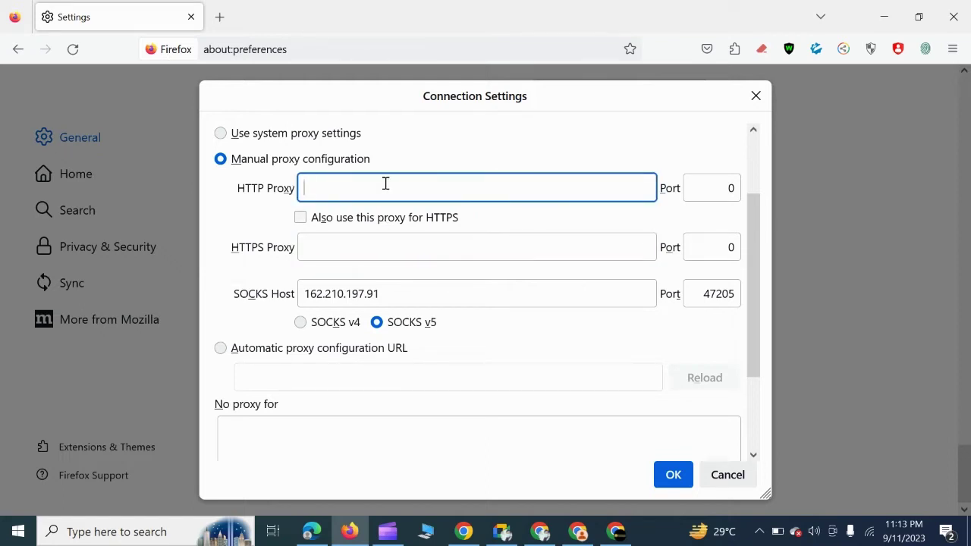
key(ctrl+v)
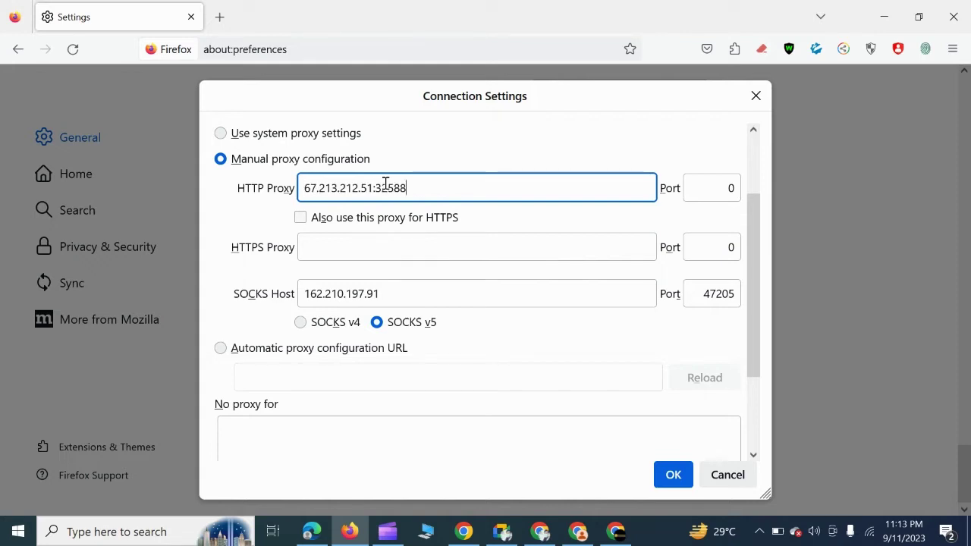
Cut the HTTP proxy host down to 67.213.212.51 and set its port to 32588.
drag(377, 188, 451, 188)
key(ctrl+c)
key(BackSpace)
key(BackSpace)
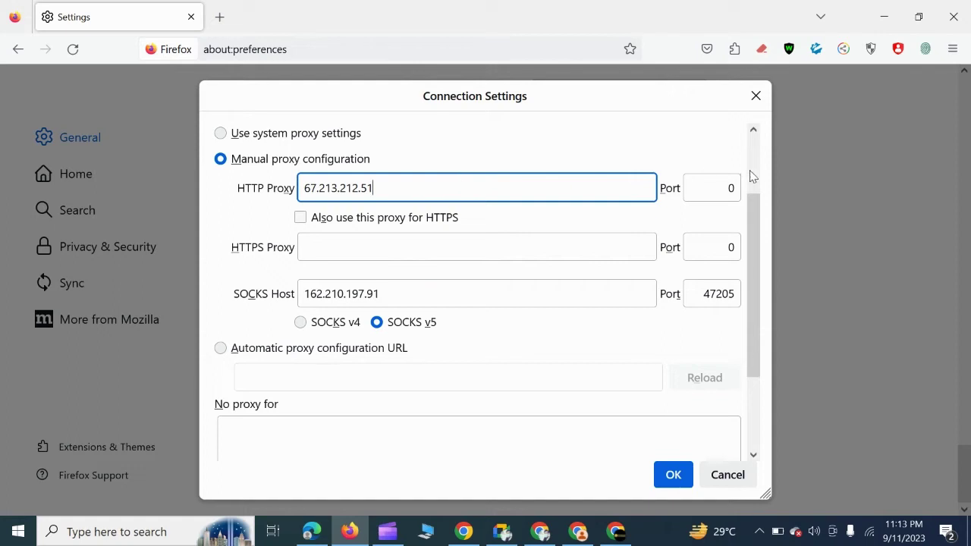
double_click(726, 186)
key(ctrl+v)
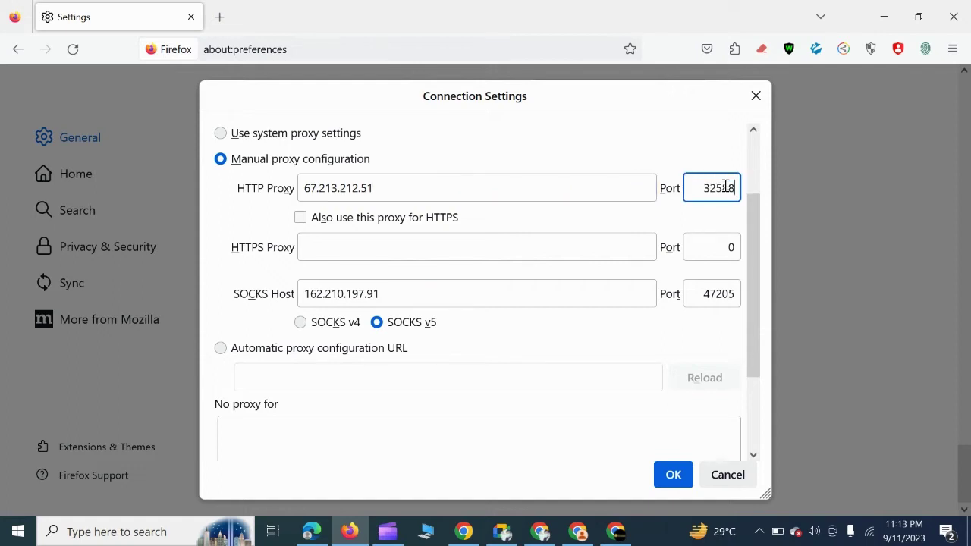
Review the remaining manual proxy options down to the proxy DNS option and apply the connection settings.
scroll(296, 387, down, 3)
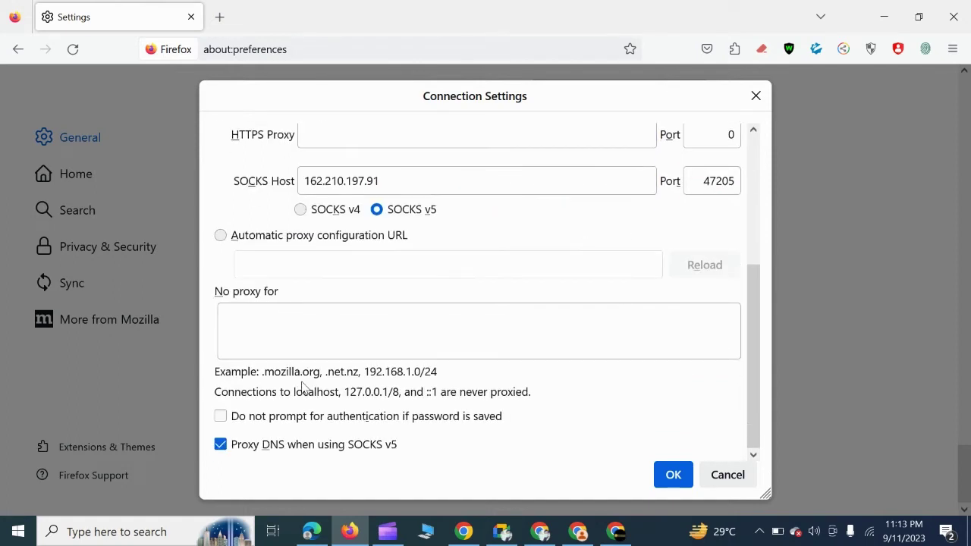
scroll(305, 379, up, 5)
scroll(304, 379, down, 5)
click(675, 476)
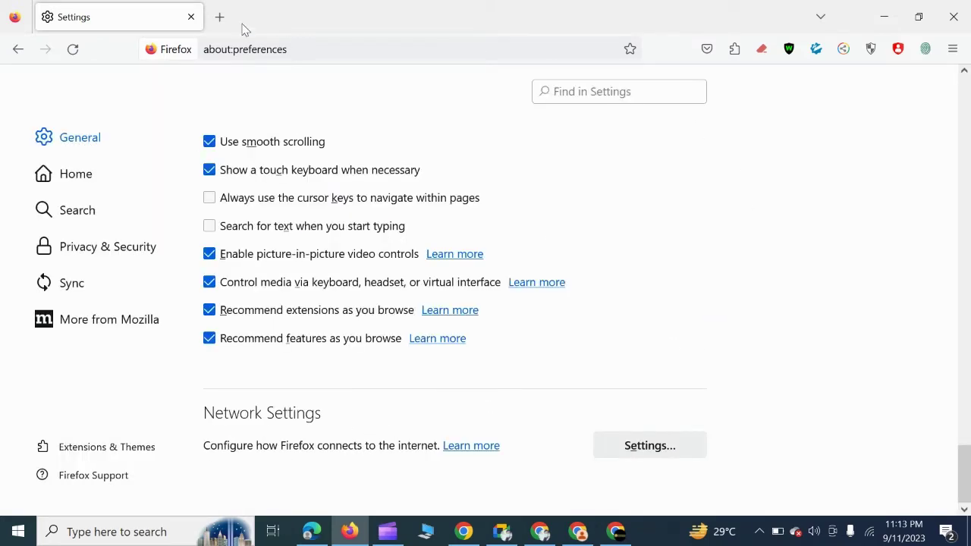
Search DuckDuckGo for tesla in a new tab to test the HTTP proxy.
click(219, 16)
click(410, 270)
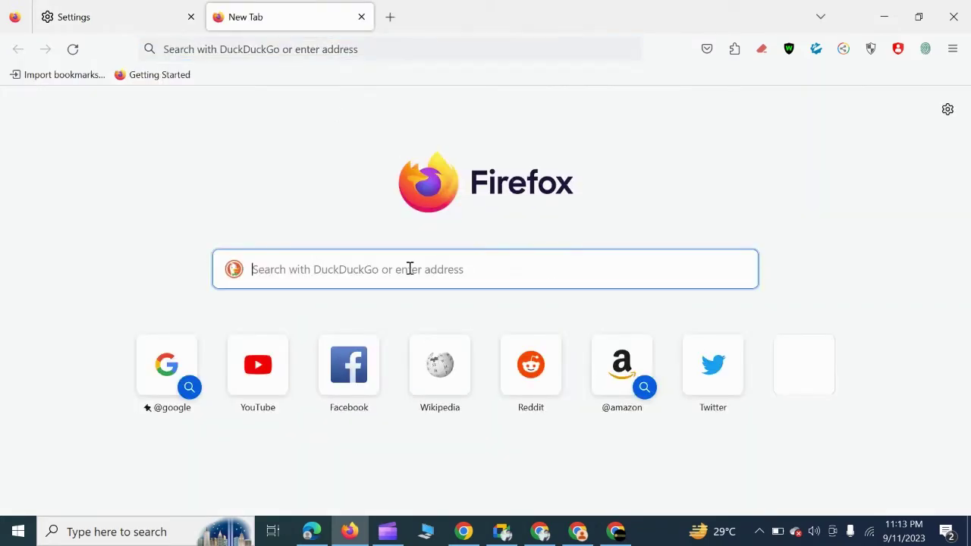
text(tesla)
key(Return)
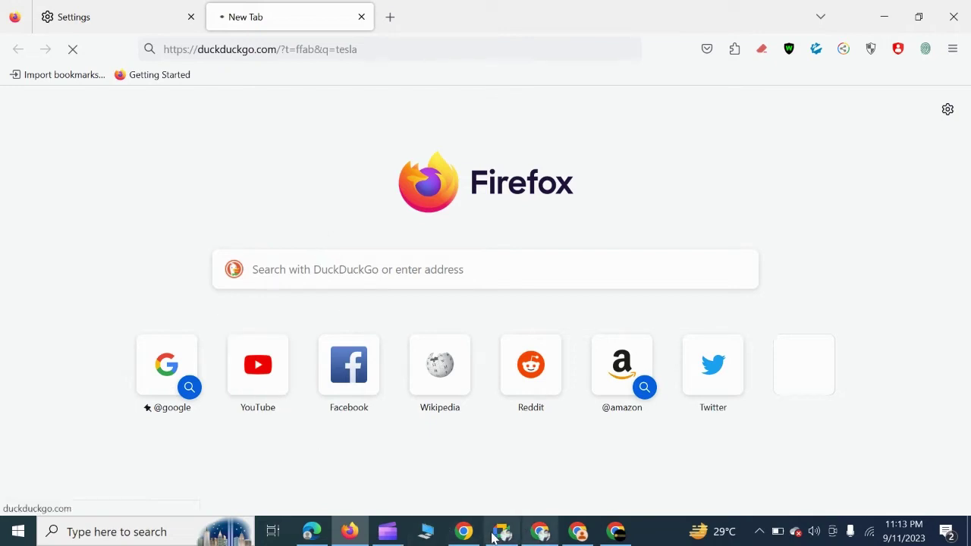
Switch to Chrome, open the socks checker from the TiSocks site and close the neighbouring tab.
click(540, 531)
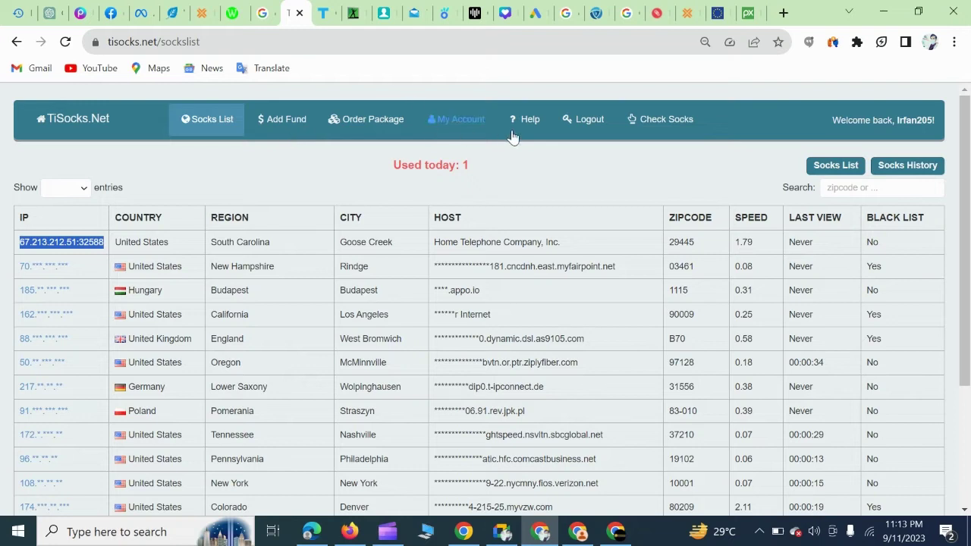
click(639, 117)
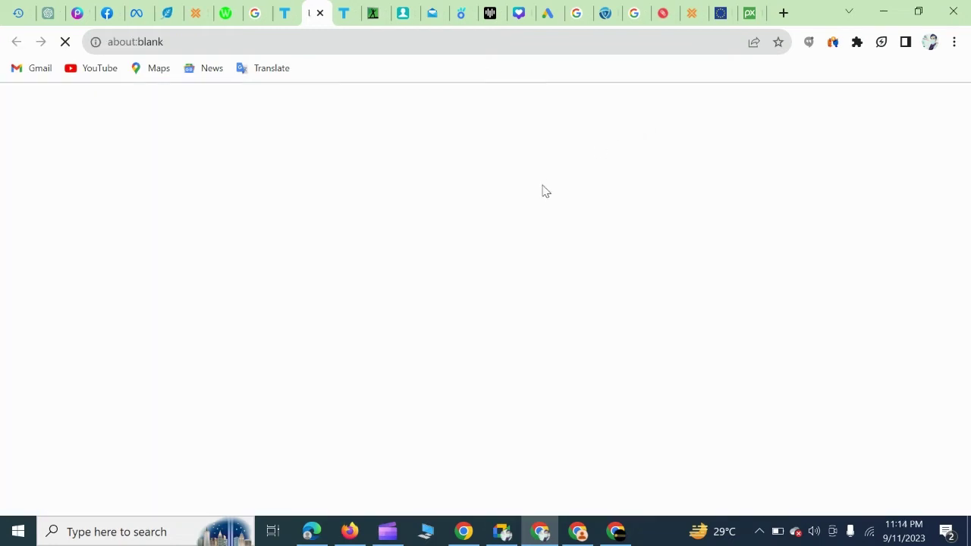
click(342, 13)
click(349, 13)
click(323, 15)
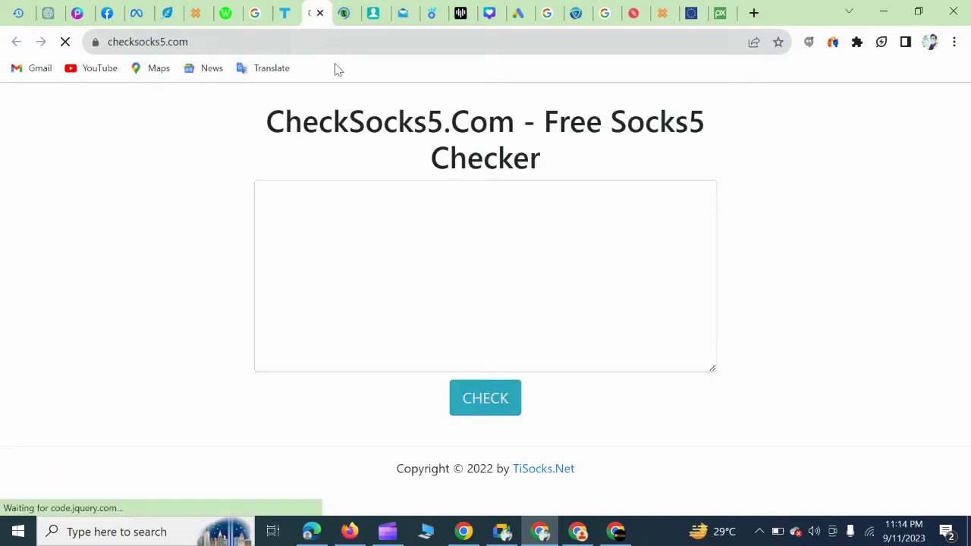
Check the proxy 67.213.212.51:32588 on CheckSocks5 and return to Firefox.
click(455, 203)
text(67.213.212.51:32588)
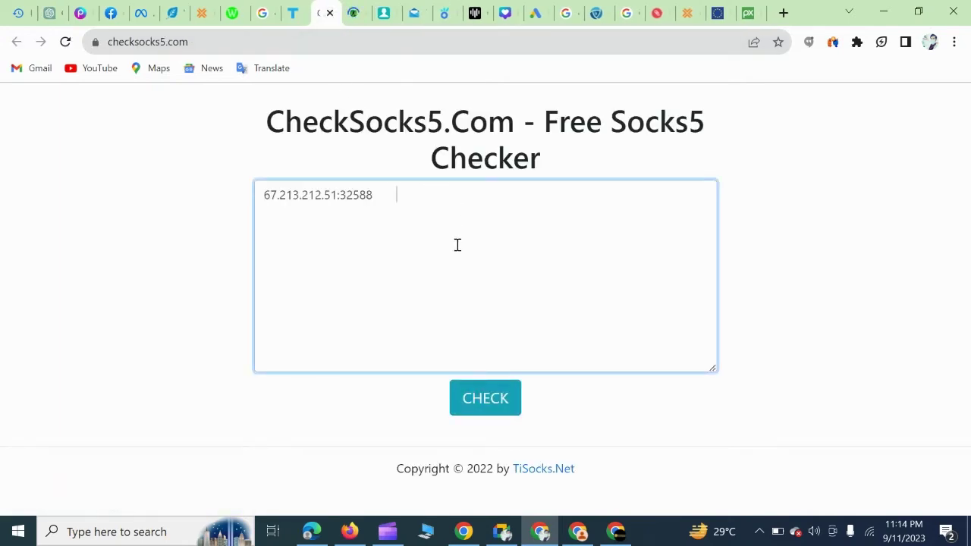
click(471, 408)
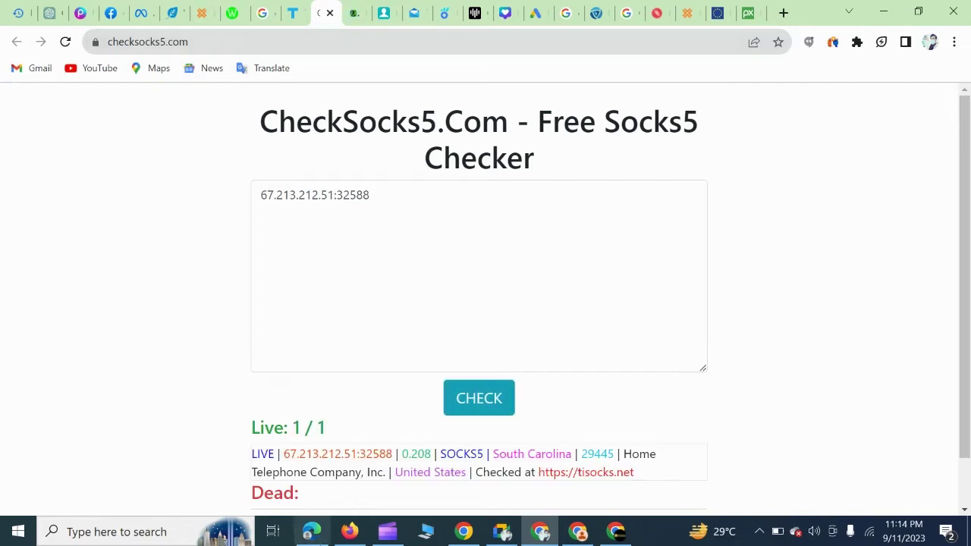
click(341, 540)
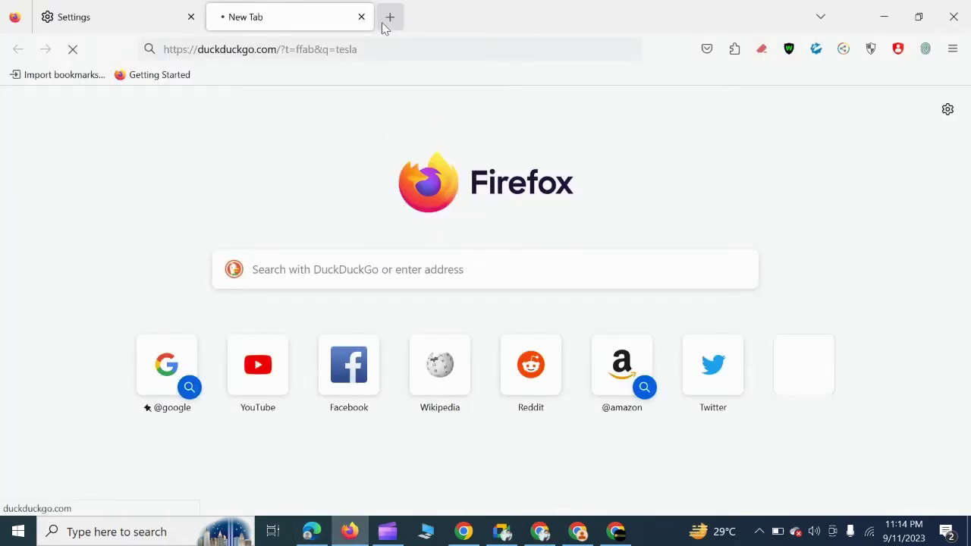
Close the pending search tab and search DuckDuckGo for tesla again in a new tab.
click(362, 17)
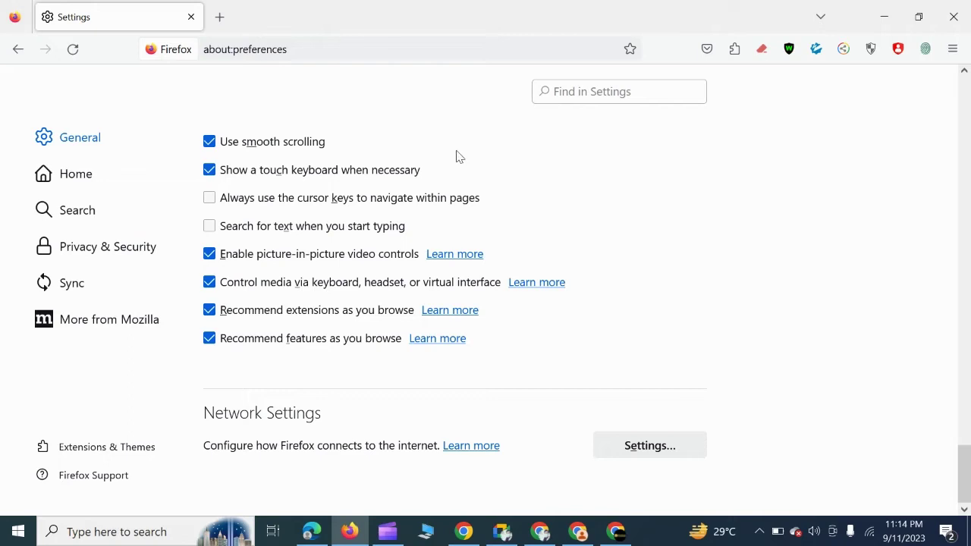
click(219, 17)
click(386, 276)
text(t)
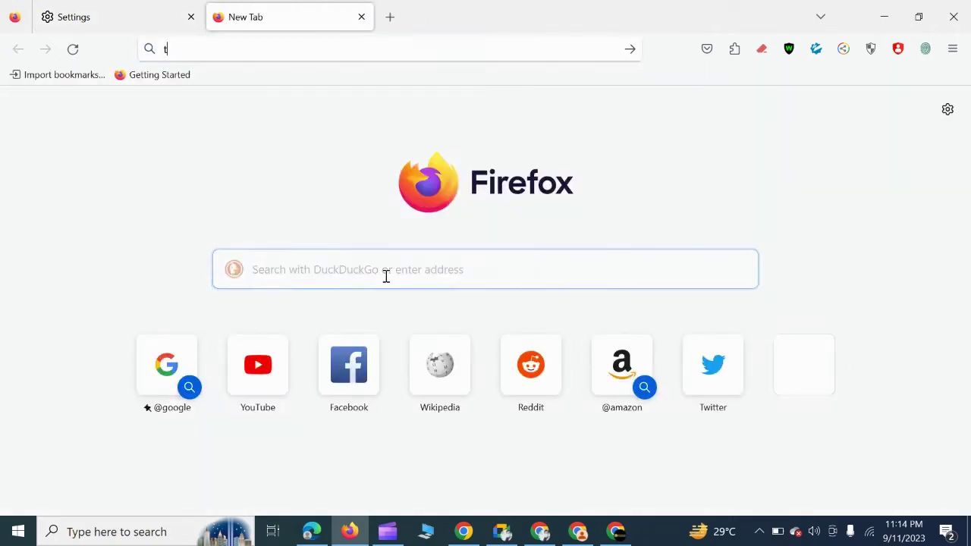
text(esla)
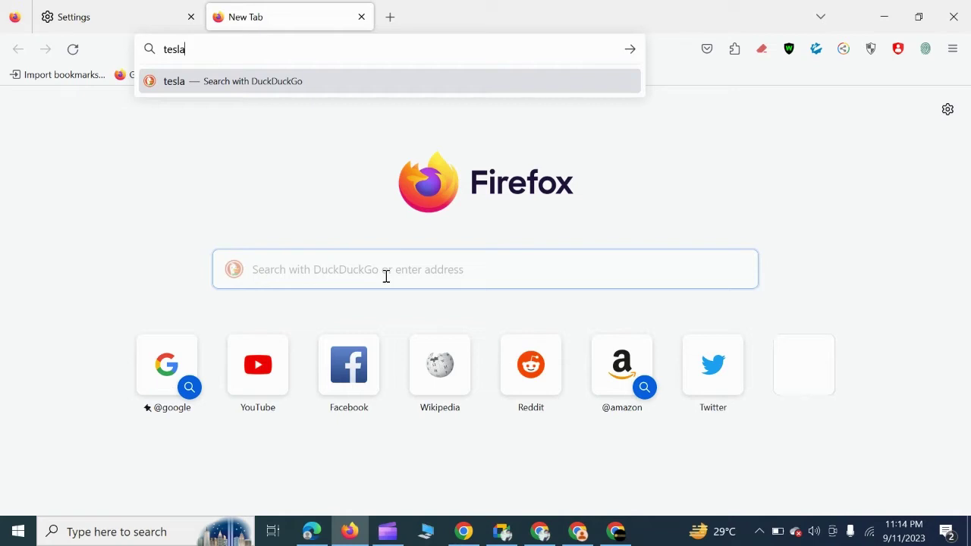
key(Return)
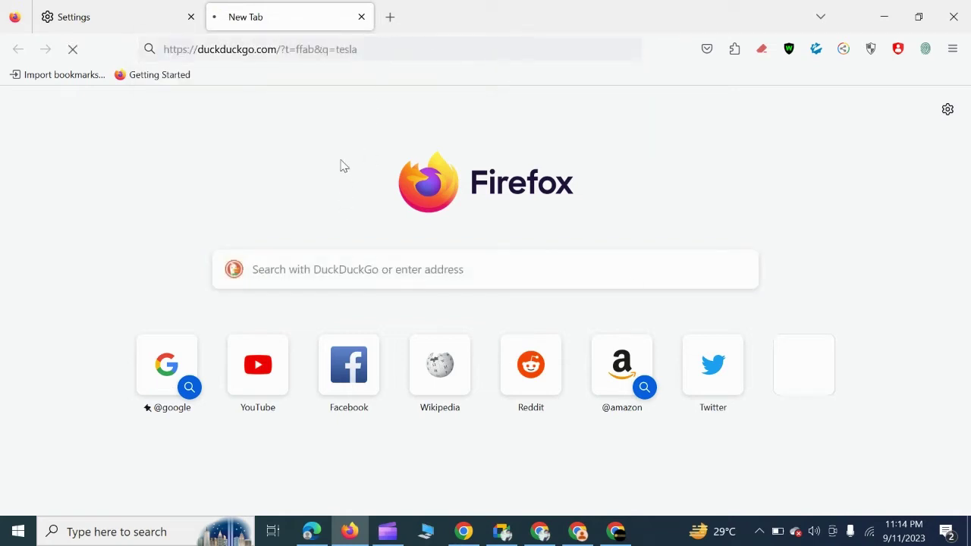
Search DuckDuckGo for youtube in the same tab to test the connection.
click(368, 268)
text(you)
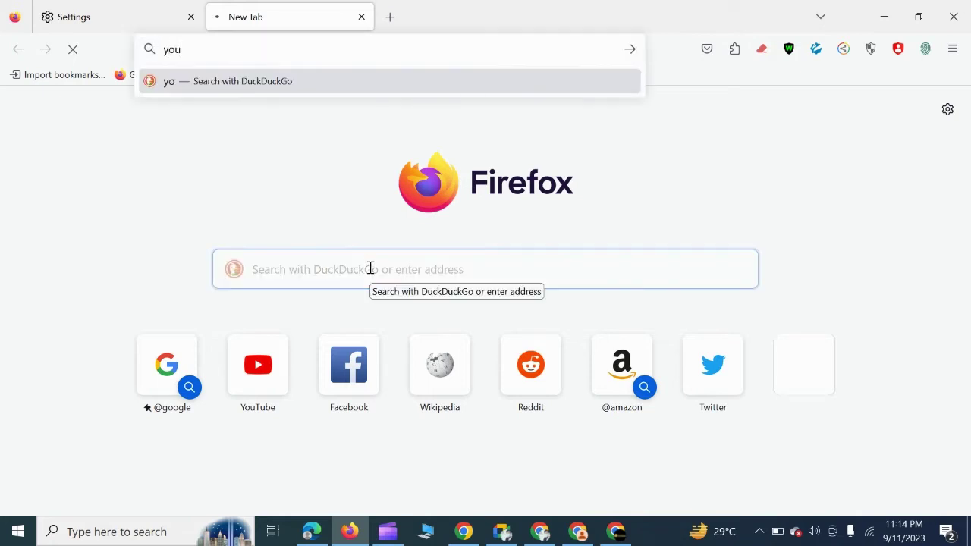
text(tube)
key(Return)
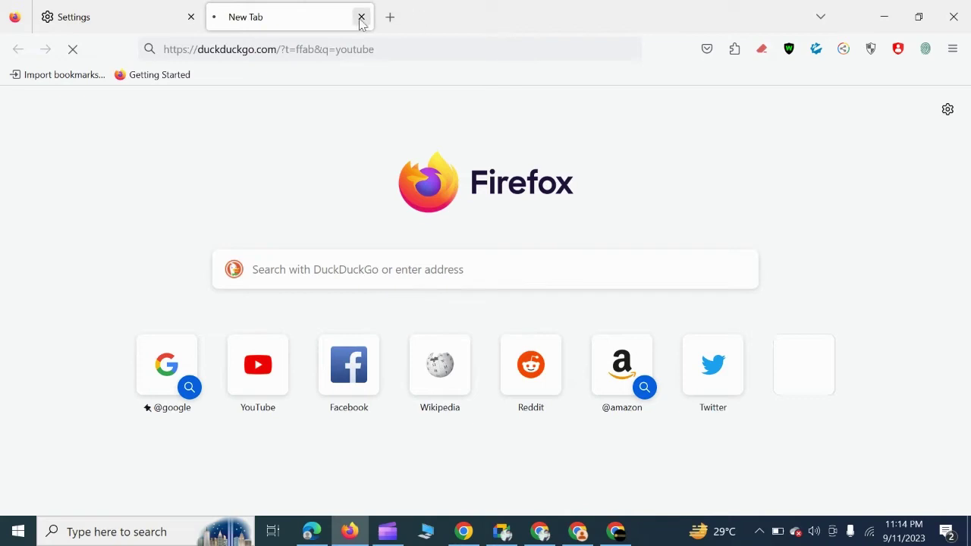
In the connection settings, set the HTTPS proxy to 67.213.212.51 with port 32588.
click(113, 17)
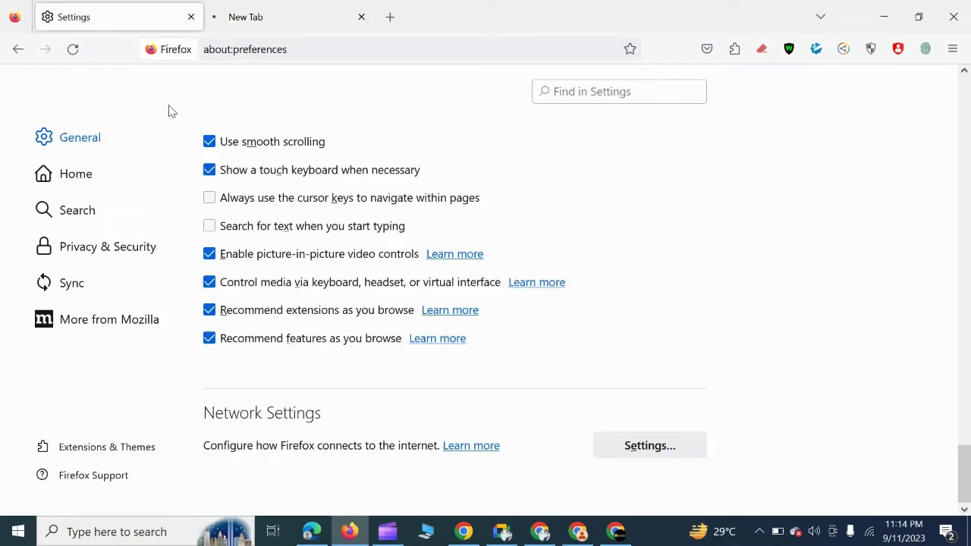
click(664, 446)
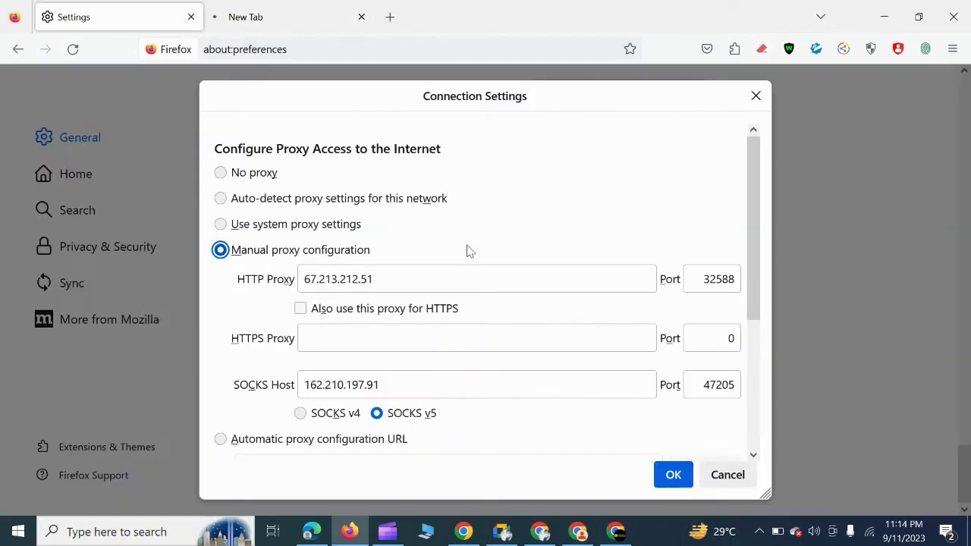
click(387, 348)
text(67.213.212.51:32588)
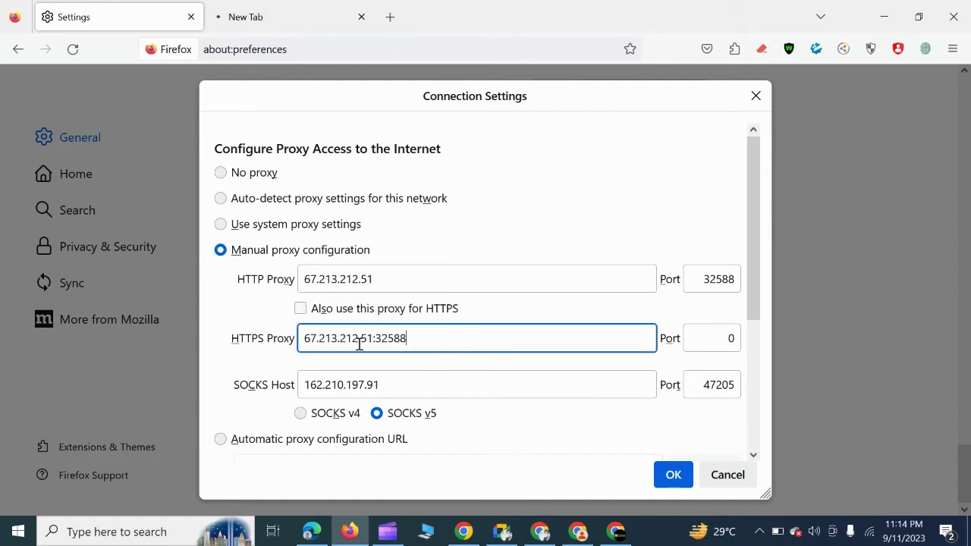
drag(380, 337, 494, 349)
key(ctrl+c)
key(BackSpace)
double_click(729, 344)
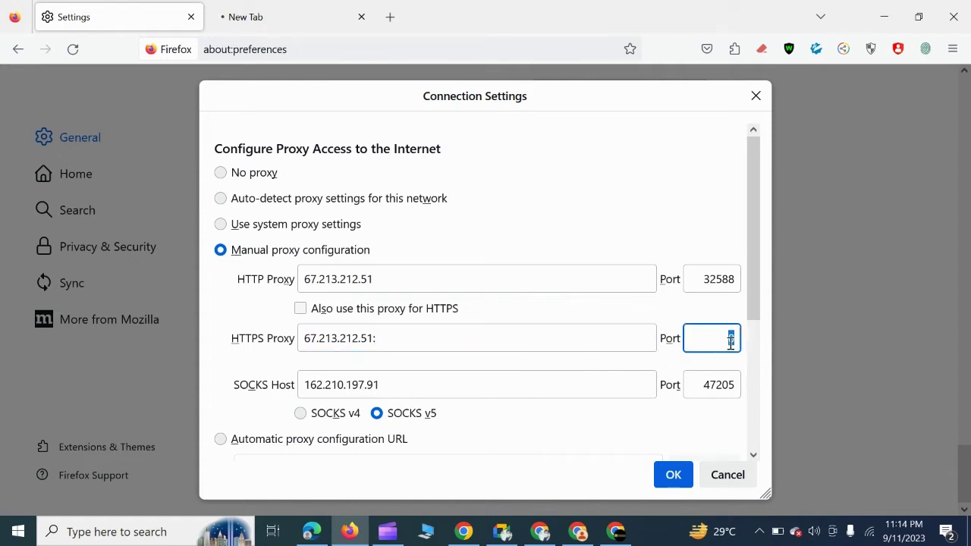
key(ctrl+v)
click(463, 340)
key(BackSpace)
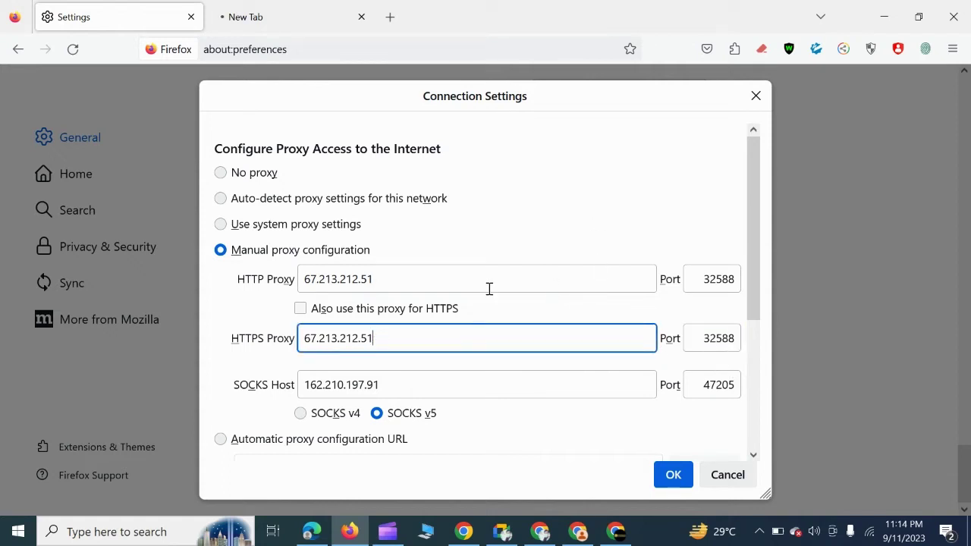
Clear the HTTP proxy address and port, and apply the connection settings.
click(457, 281)
key(BackSpace)
key(BackSpace)
key(BackSpace)
key(BackSpace)
key(BackSpace)
key(BackSpace)
key(BackSpace)
key(BackSpace)
key(BackSpace)
key(BackSpace)
key(BackSpace)
key(BackSpace)
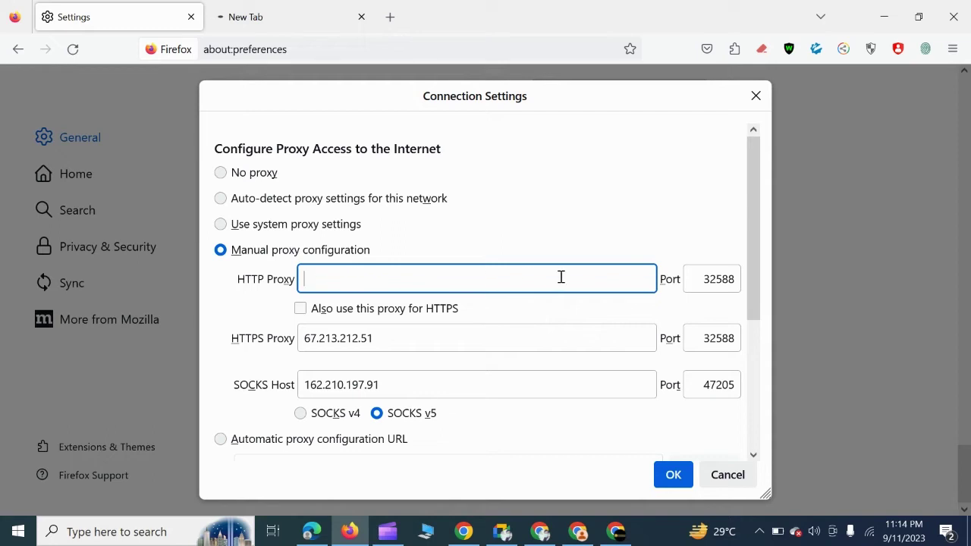
double_click(713, 279)
key(BackSpace)
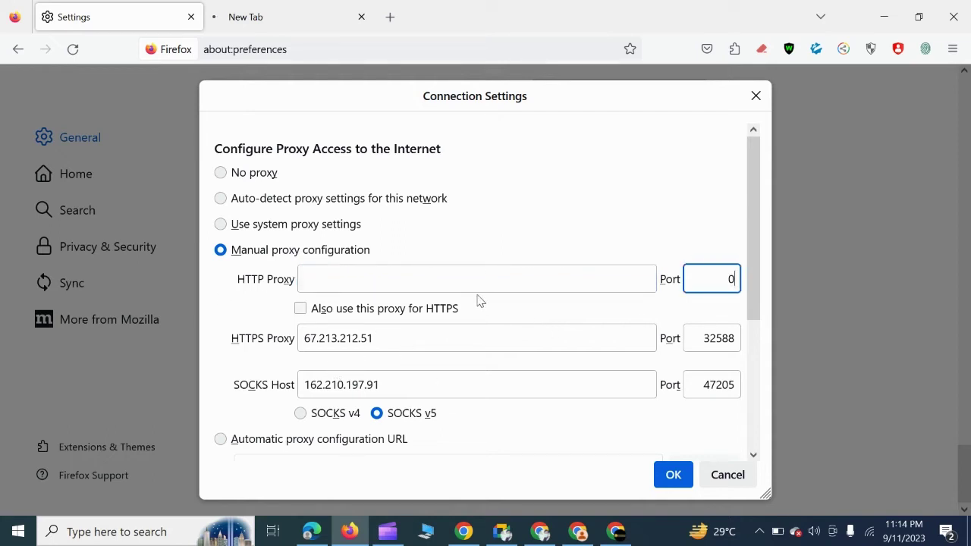
scroll(543, 431, down, 5)
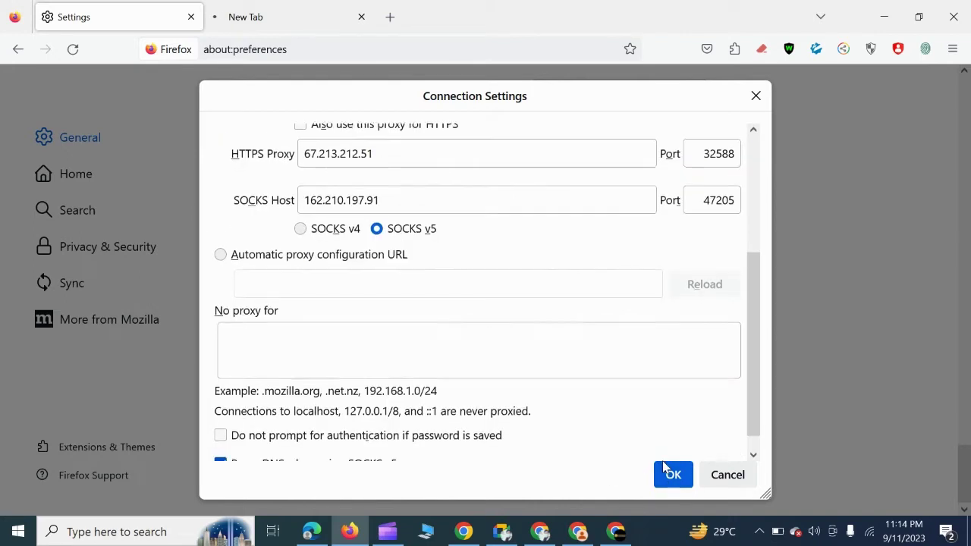
scroll(672, 472, down, 1)
click(674, 477)
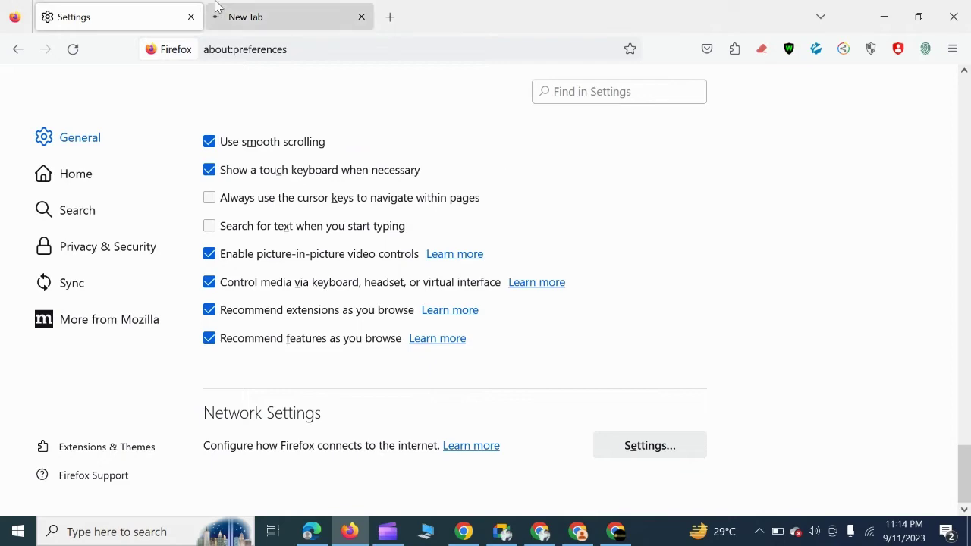
Replace the pending youtube search tab with a new one and search DuckDuckGo for tesla through the HTTPS proxy.
click(280, 25)
click(361, 18)
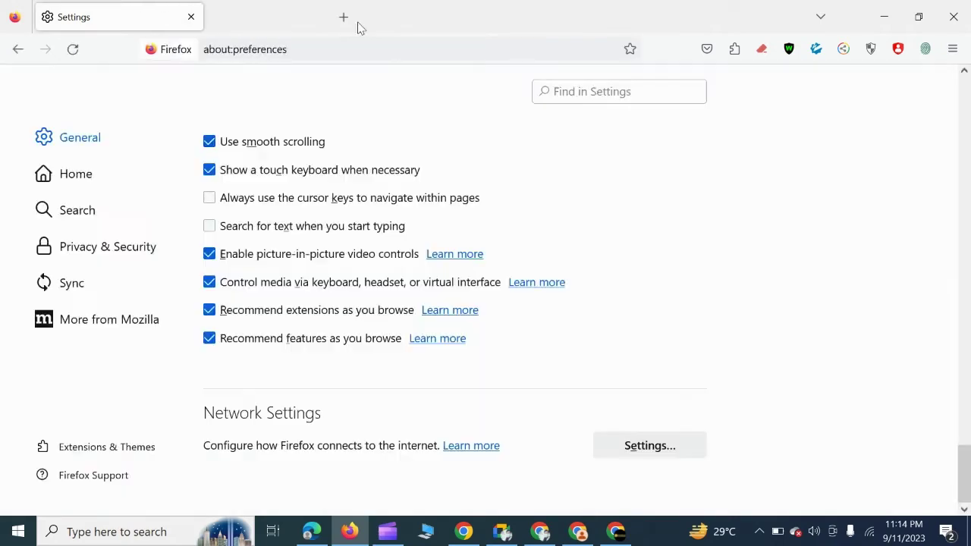
click(219, 17)
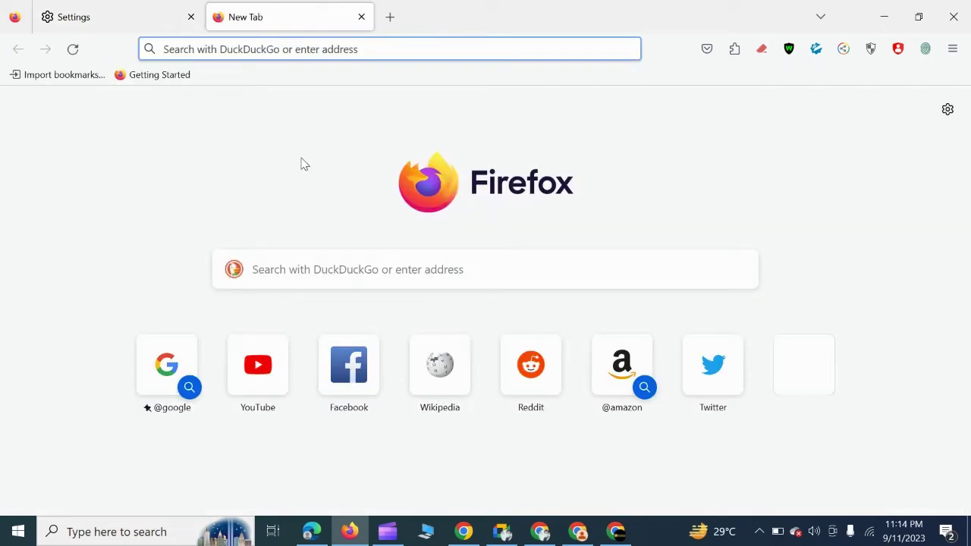
click(334, 261)
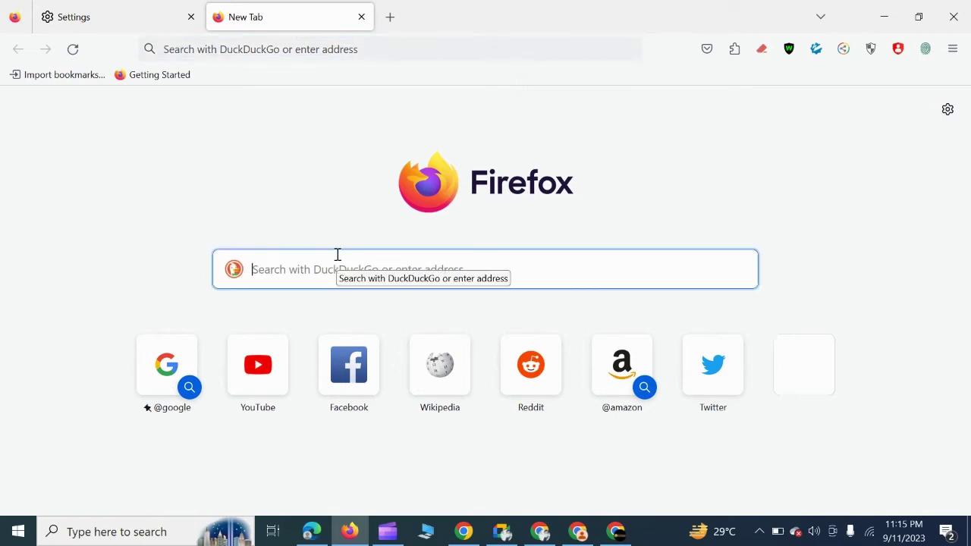
text(tesla)
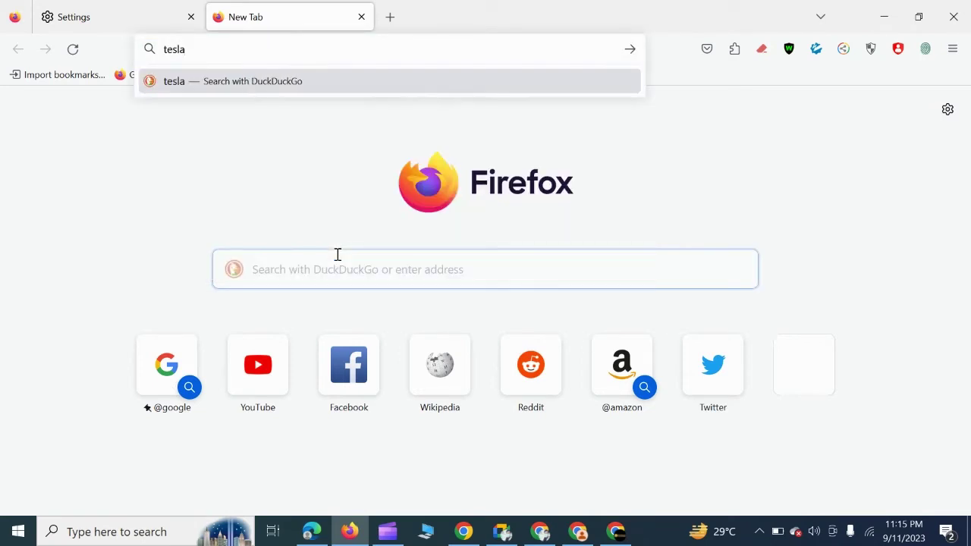
key(Return)
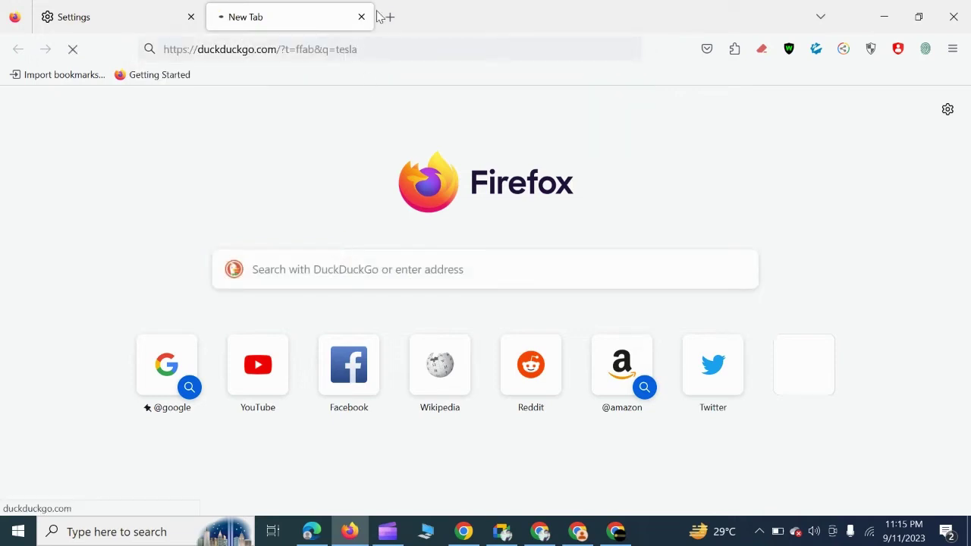
Clear the SOCKS host and its port in the connection settings and apply the change.
click(121, 9)
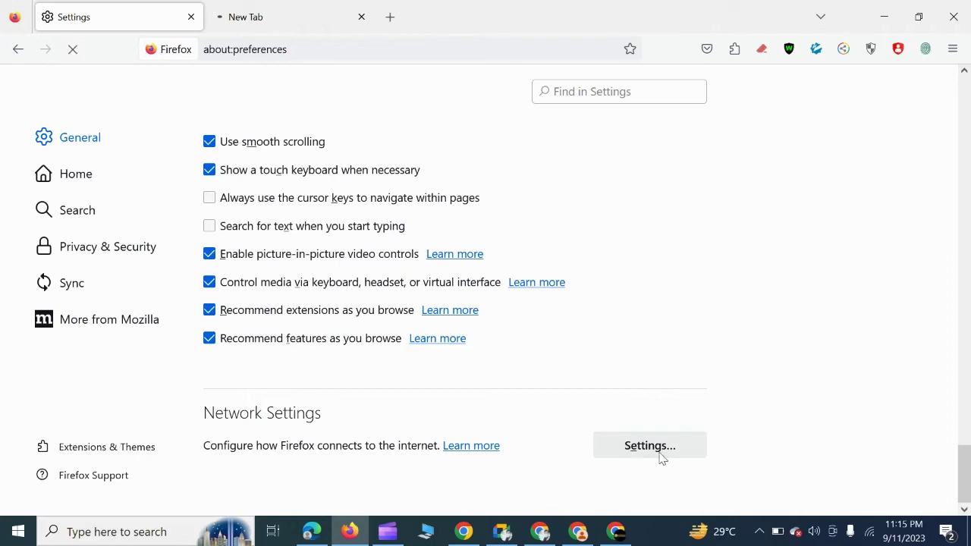
click(658, 452)
scroll(515, 318, down, 2)
scroll(501, 316, up, 1)
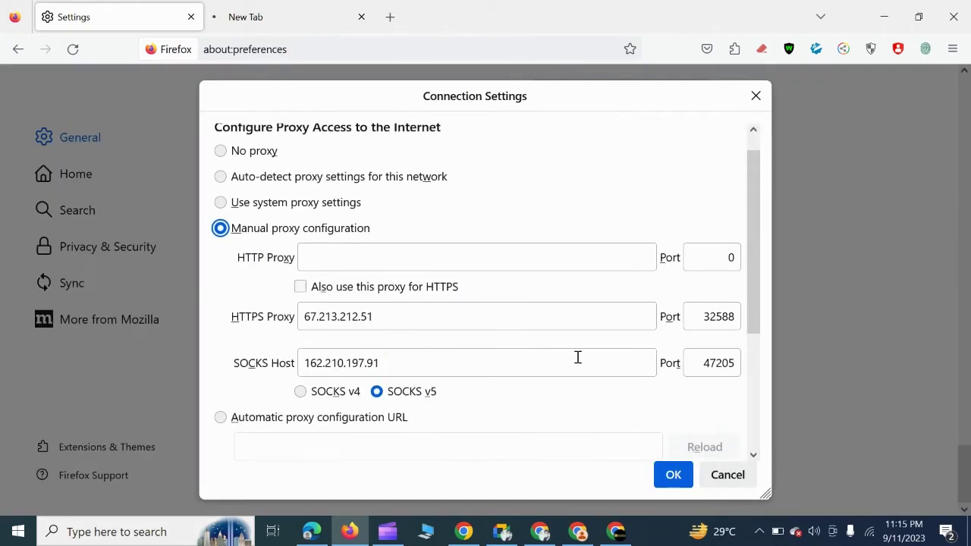
triple_click(400, 364)
key(BackSpace)
triple_click(734, 363)
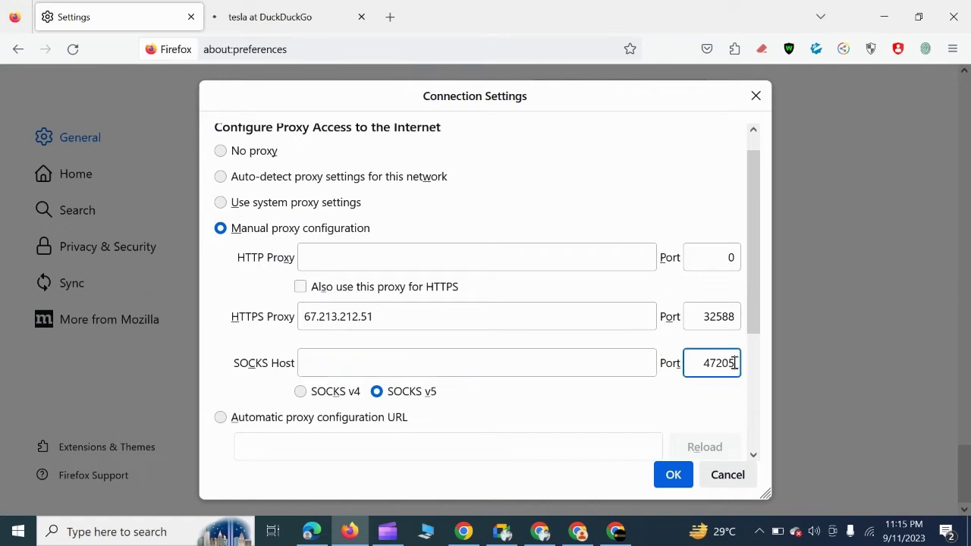
key(BackSpace)
click(672, 474)
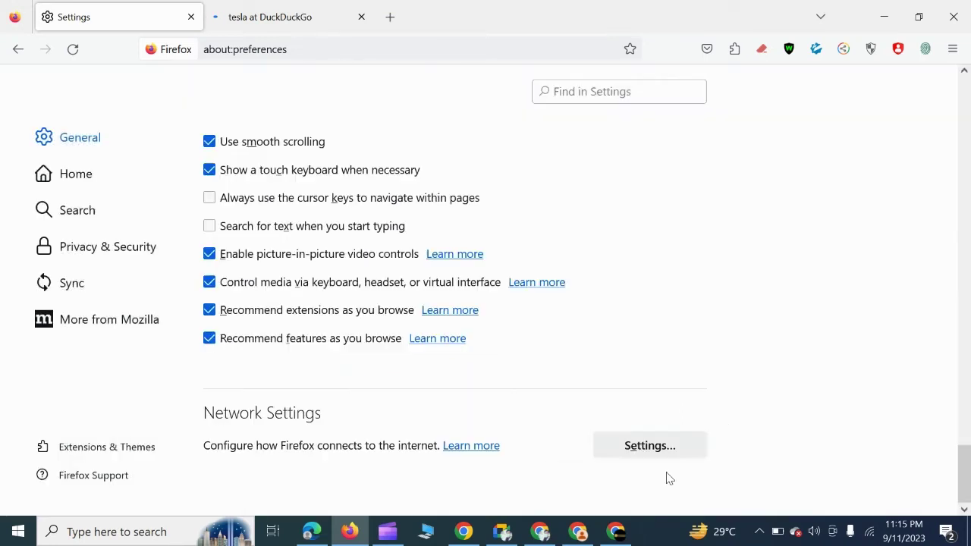
Close the tesla results tab, then recheck the manual proxy settings down to the proxy DNS option and accept them.
click(596, 440)
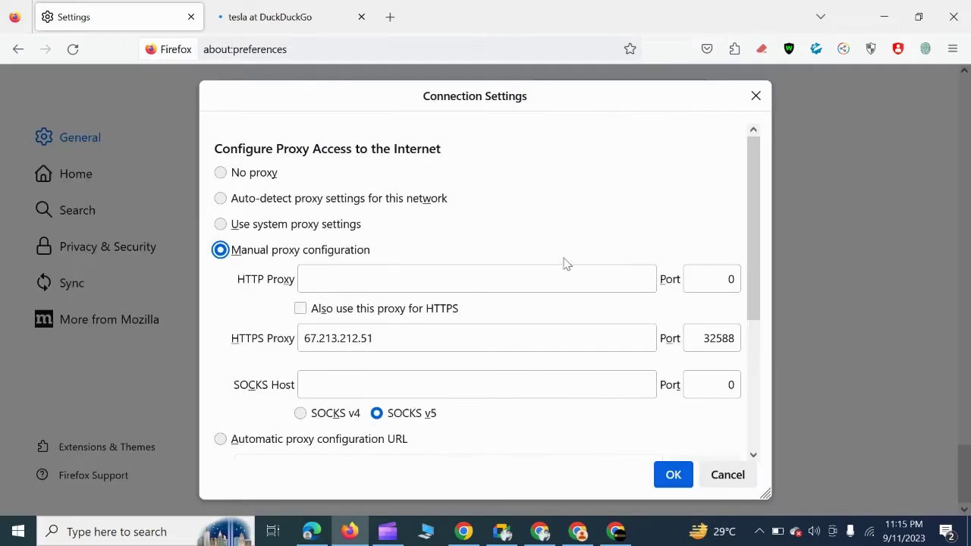
click(304, 11)
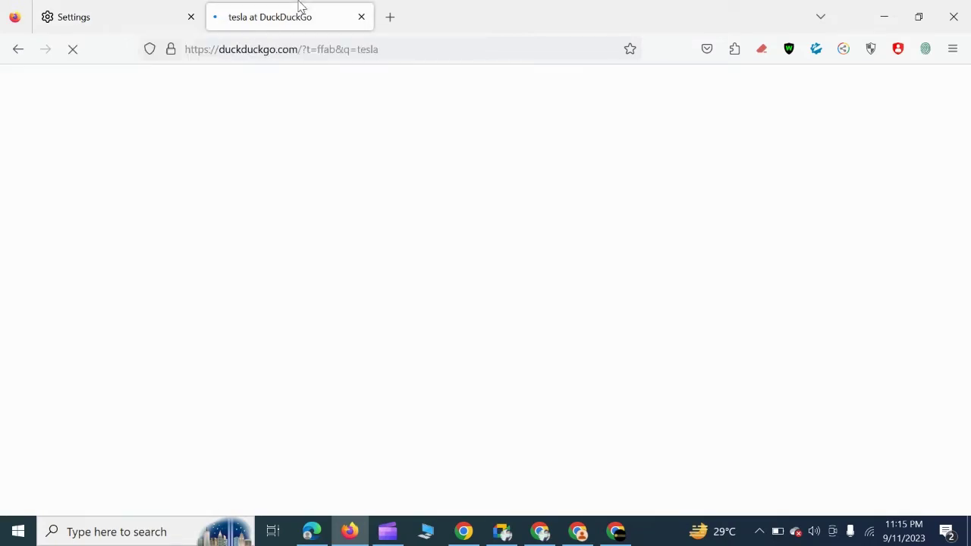
click(361, 17)
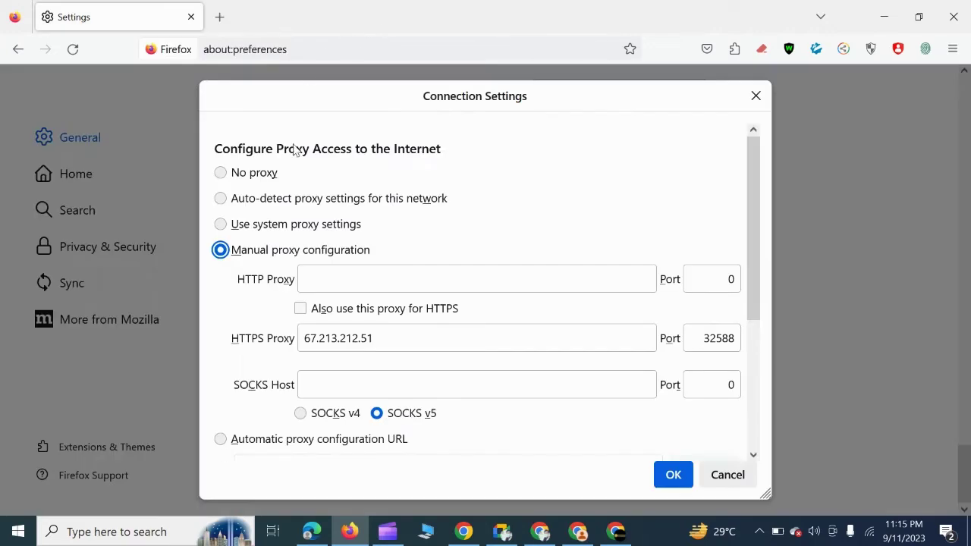
scroll(371, 273, down, 2)
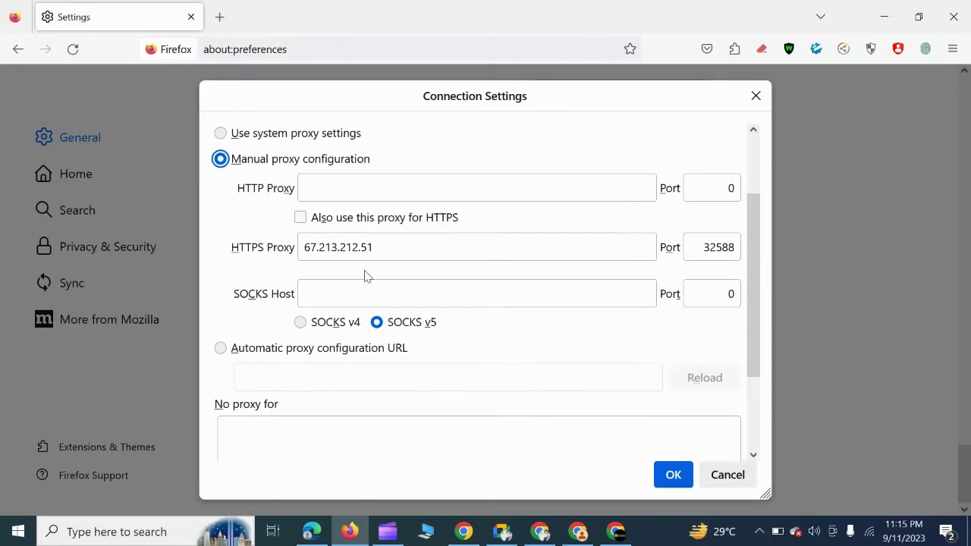
scroll(311, 238, up, 2)
scroll(300, 273, down, 5)
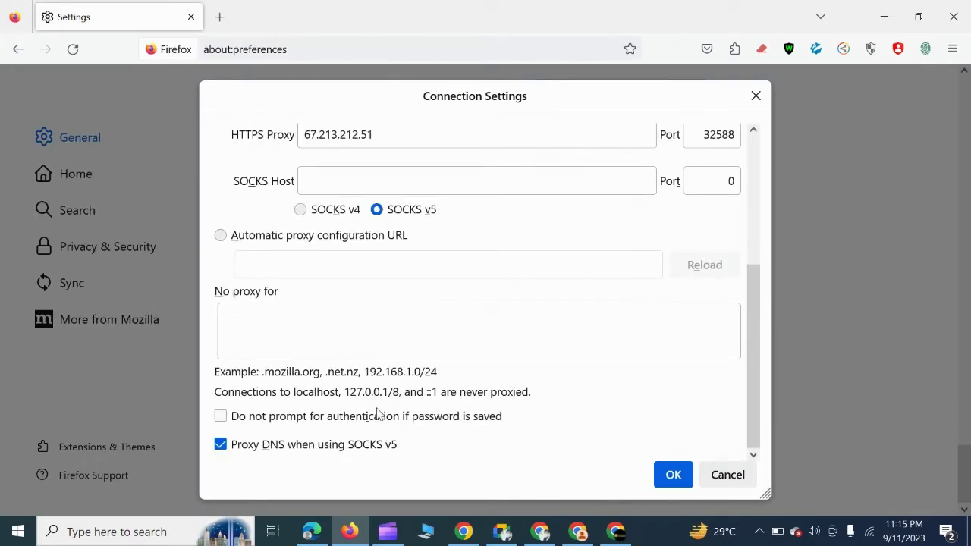
click(672, 476)
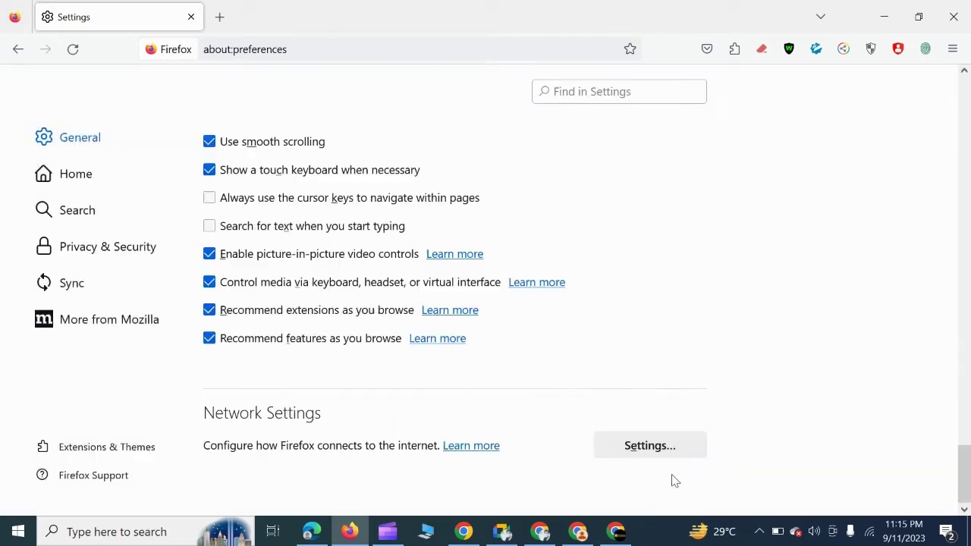
Search DuckDuckGo for tesla in a new tab using only the HTTPS proxy.
click(220, 18)
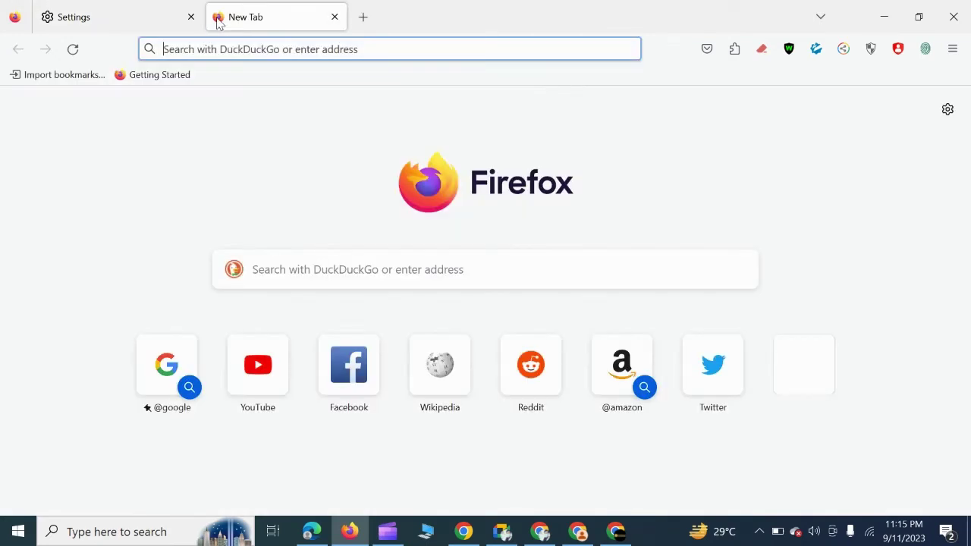
click(342, 267)
text(tesla)
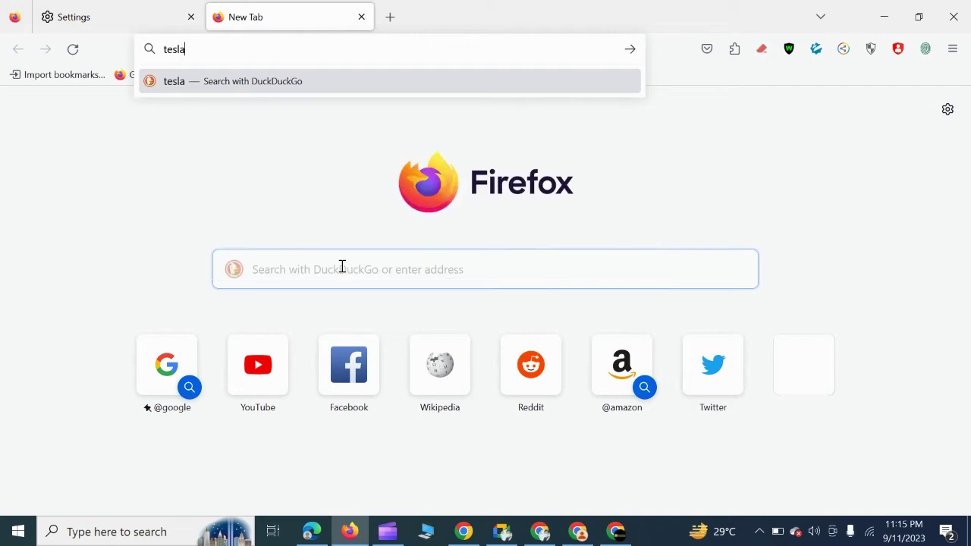
key(Return)
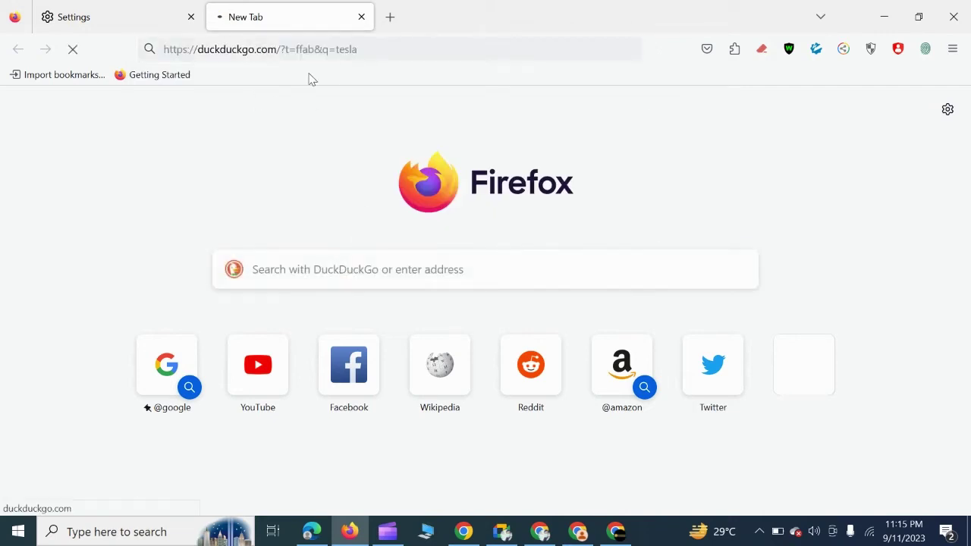
Search DuckDuckGo for ip score in another tab, check the connection on ip-score.com, and close the IP and tesla tabs.
click(389, 18)
click(342, 266)
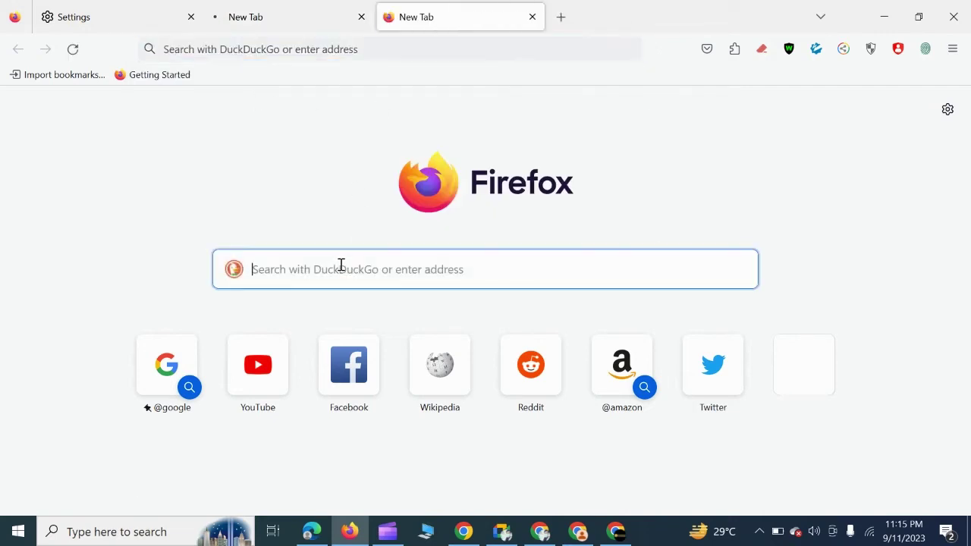
text(ip)
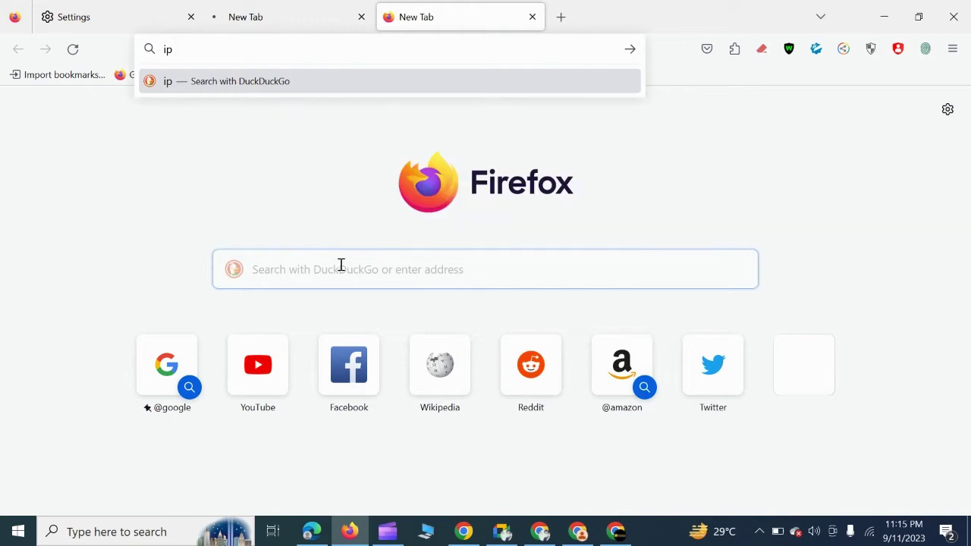
text( score)
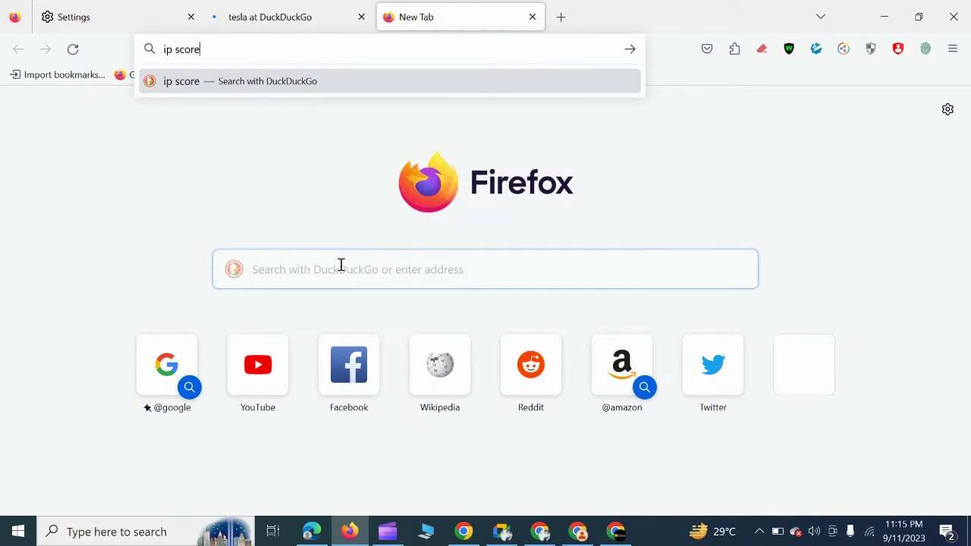
key(Return)
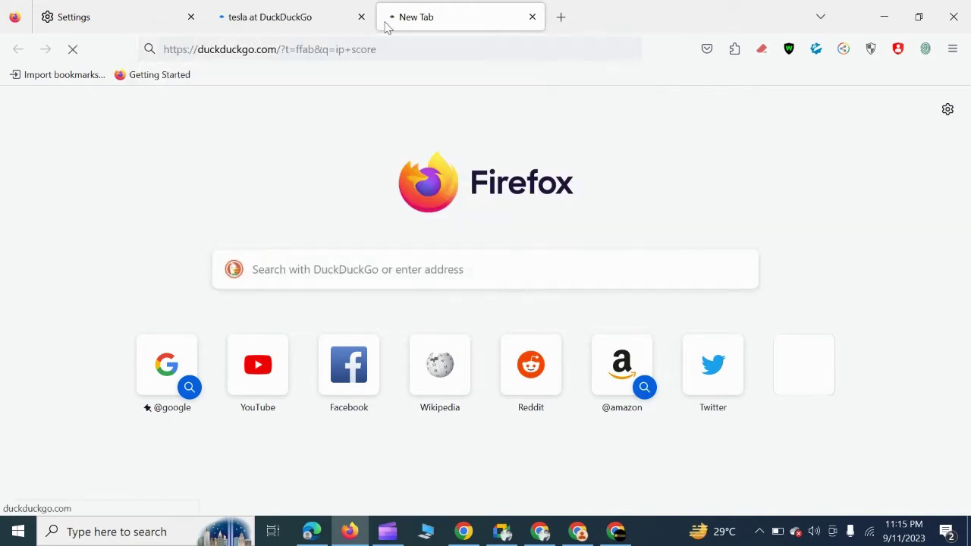
click(328, 9)
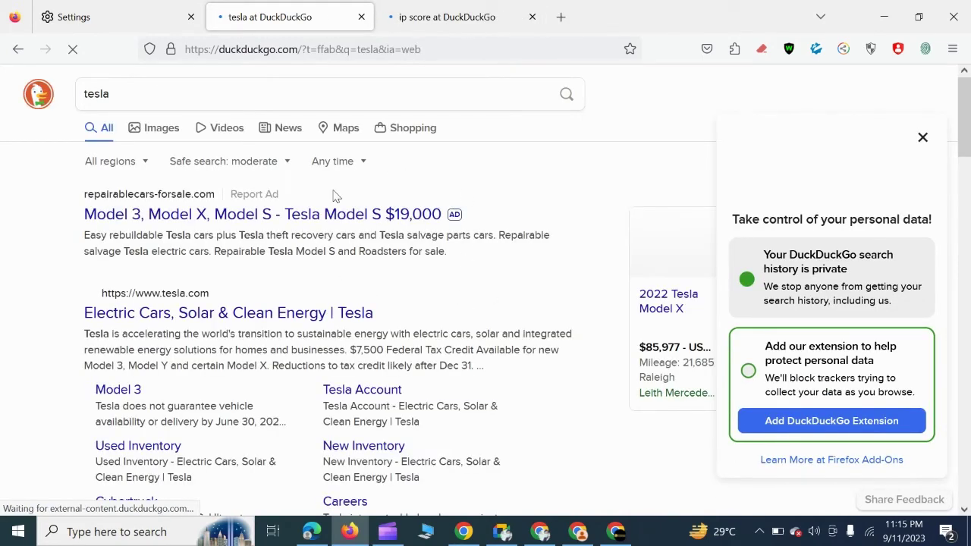
click(412, 23)
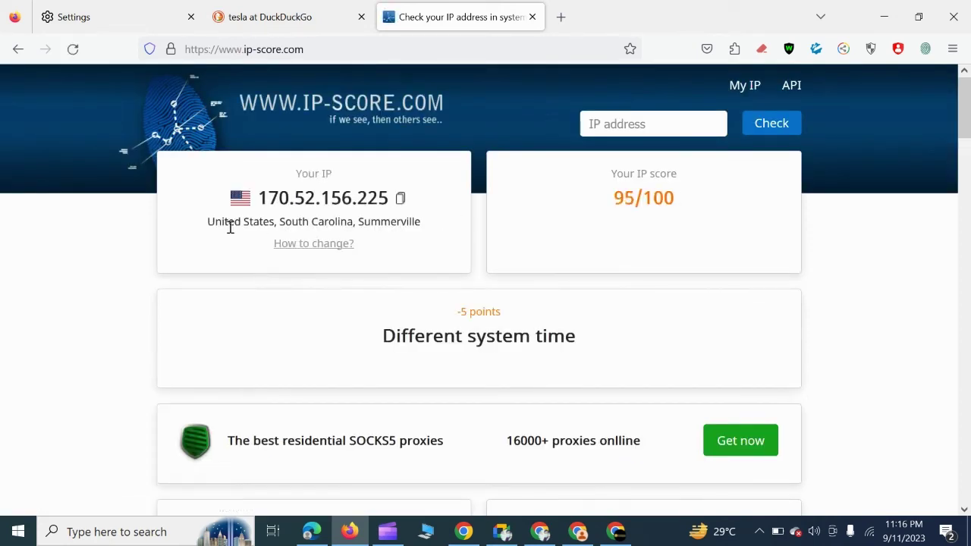
click(532, 16)
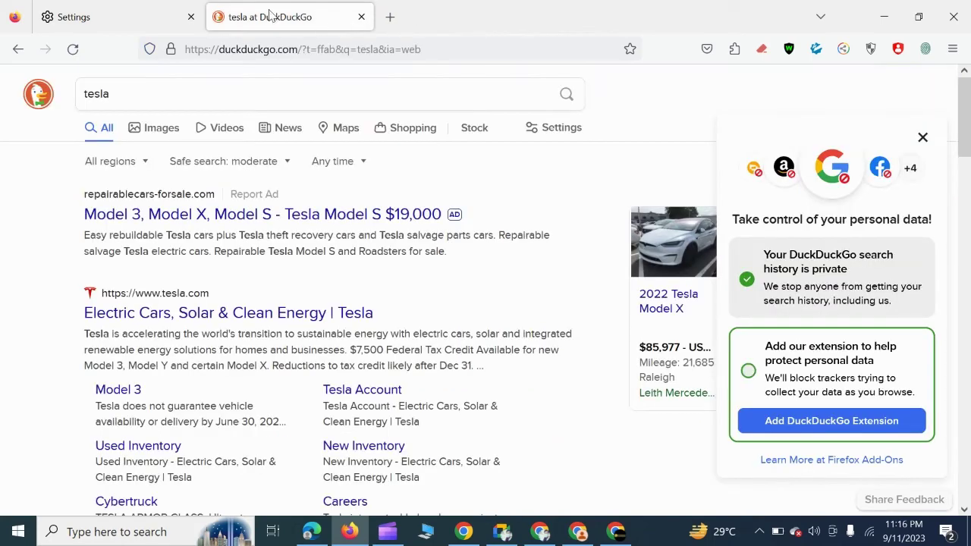
click(361, 17)
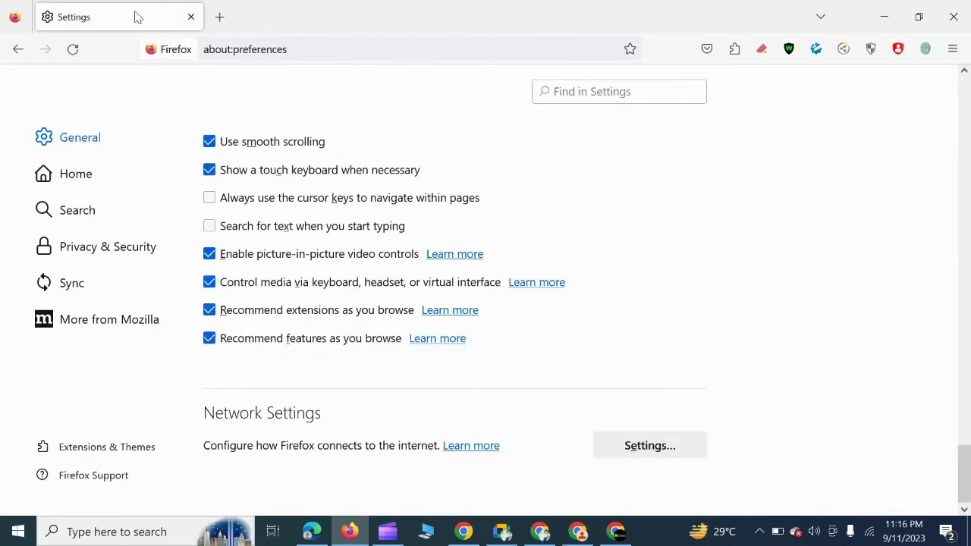
Move the address 67.213.212.51 from the HTTPS proxy to the HTTP proxy and reset the HTTPS port to 0.
click(622, 448)
double_click(374, 339)
triple_click(374, 339)
key(ctrl+c)
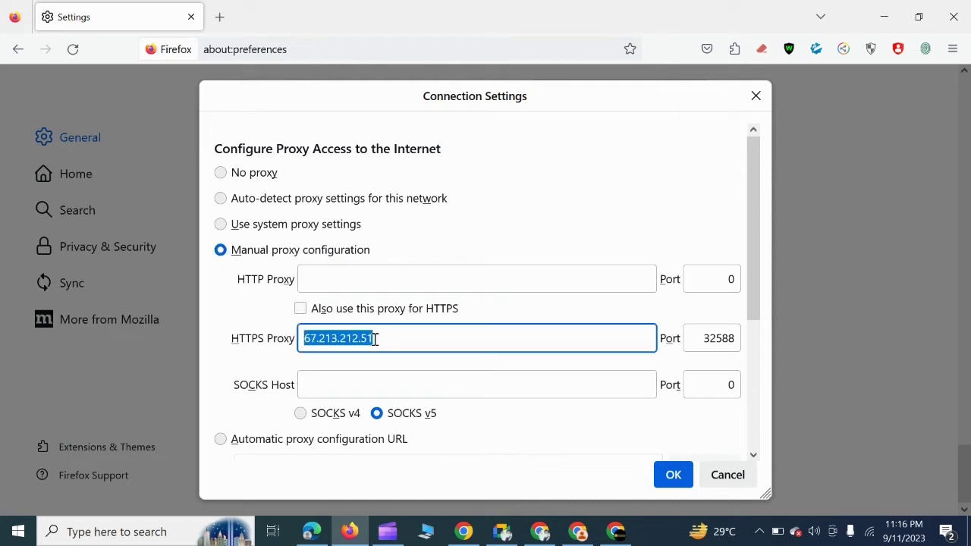
key(BackSpace)
click(408, 270)
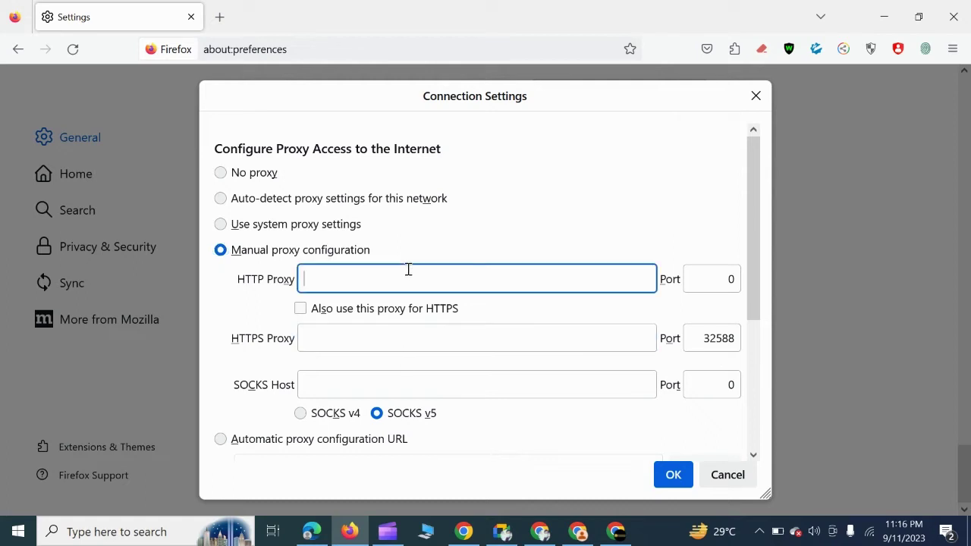
key(ctrl+v)
double_click(732, 337)
text(0)
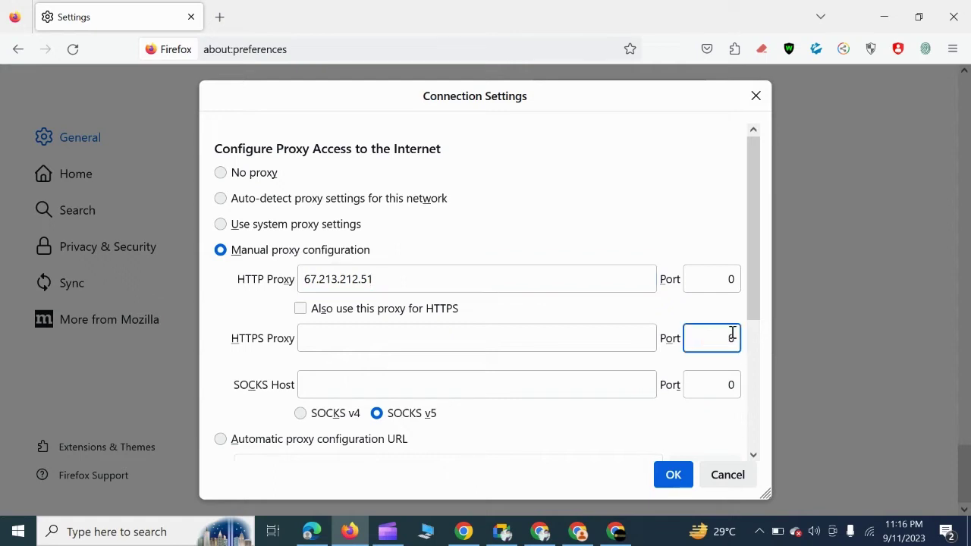
Take port 32588 from the CheckSocks5 page in Chrome and set it as the HTTP proxy's port in Firefox.
click(732, 279)
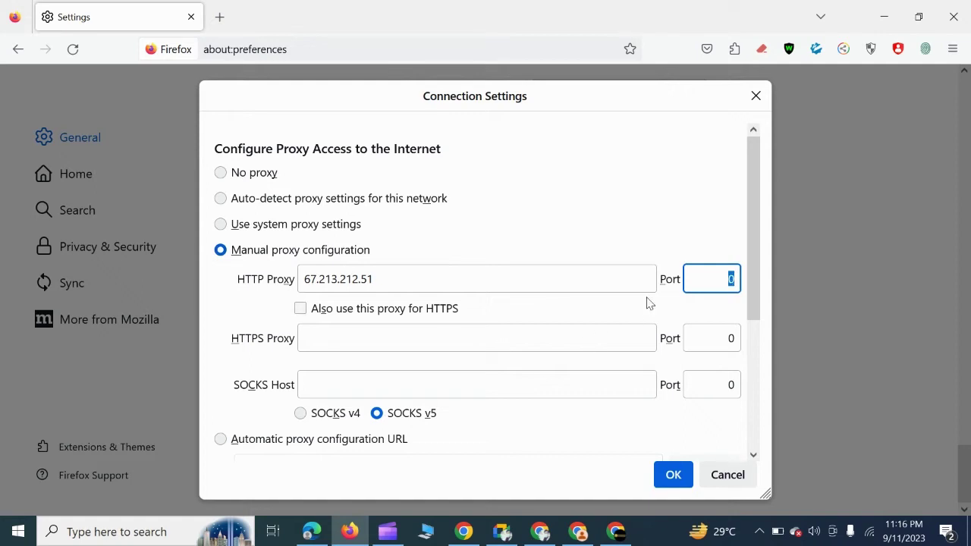
click(541, 532)
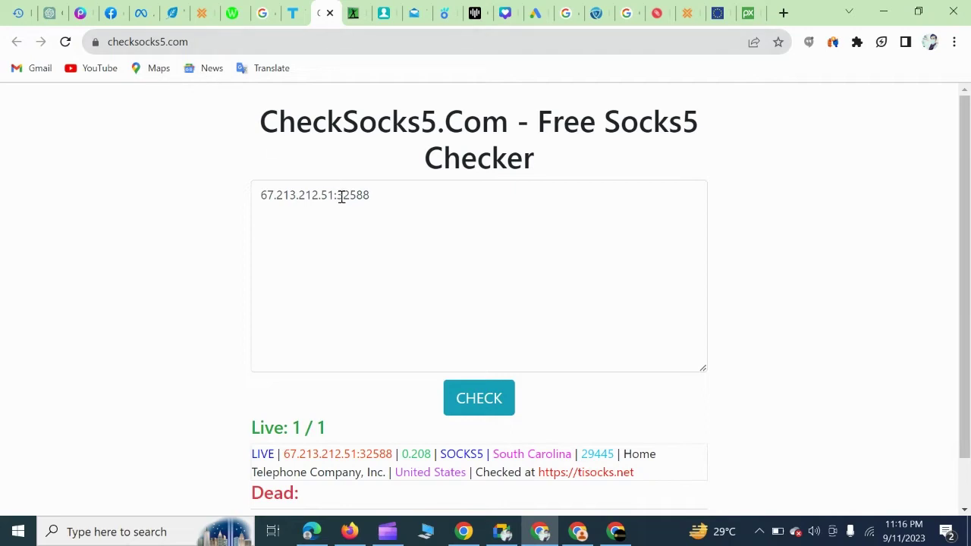
drag(336, 194, 415, 193)
key(ctrl+x)
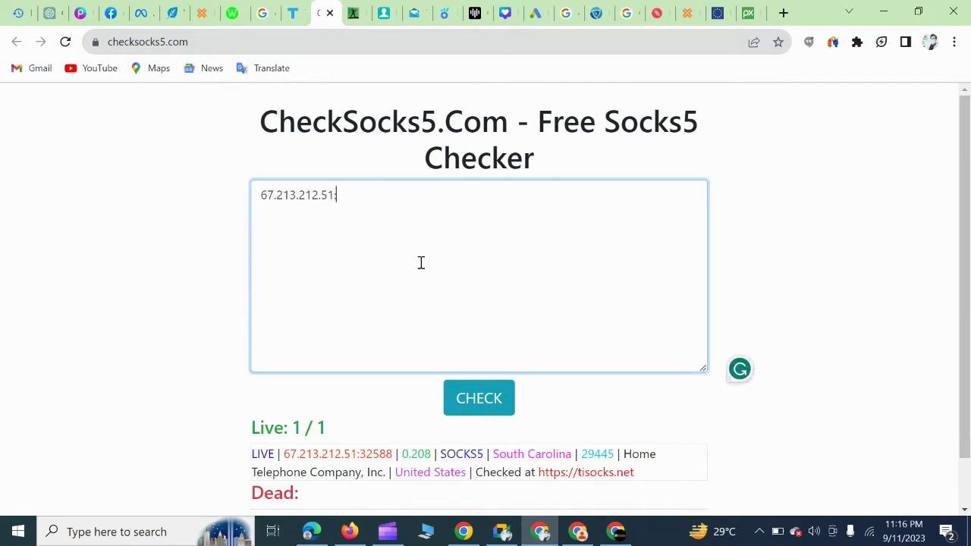
click(350, 531)
key(ctrl+v)
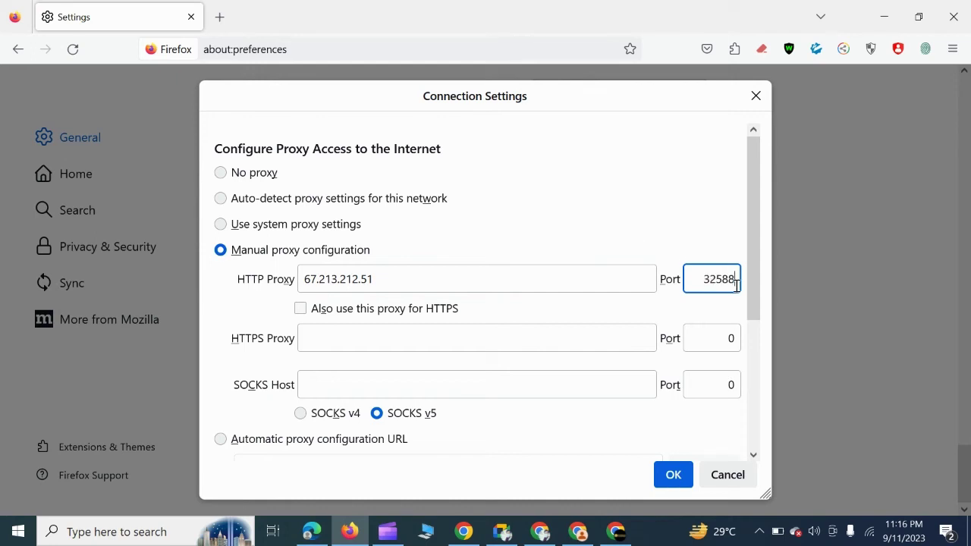
Use the HTTP proxy for HTTPS as well and apply the connection settings.
click(300, 309)
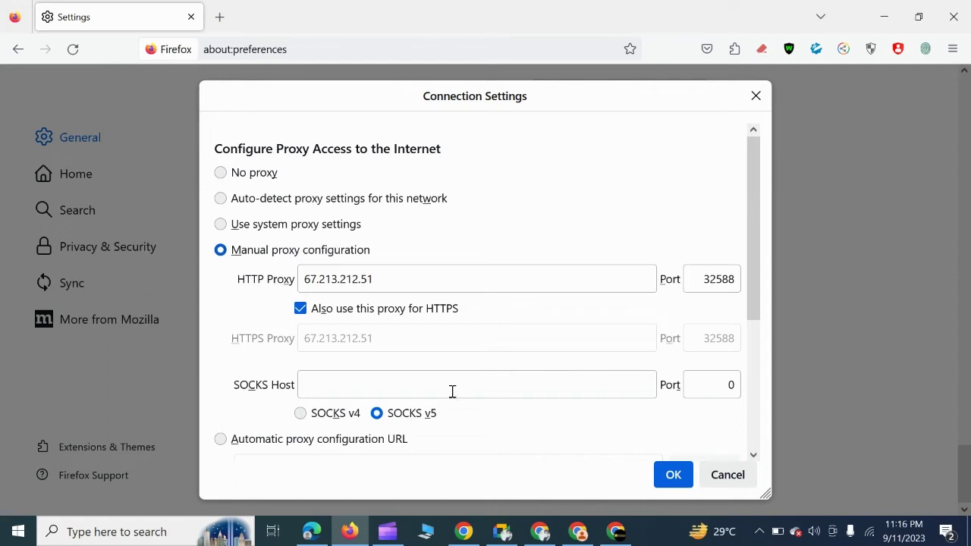
click(380, 382)
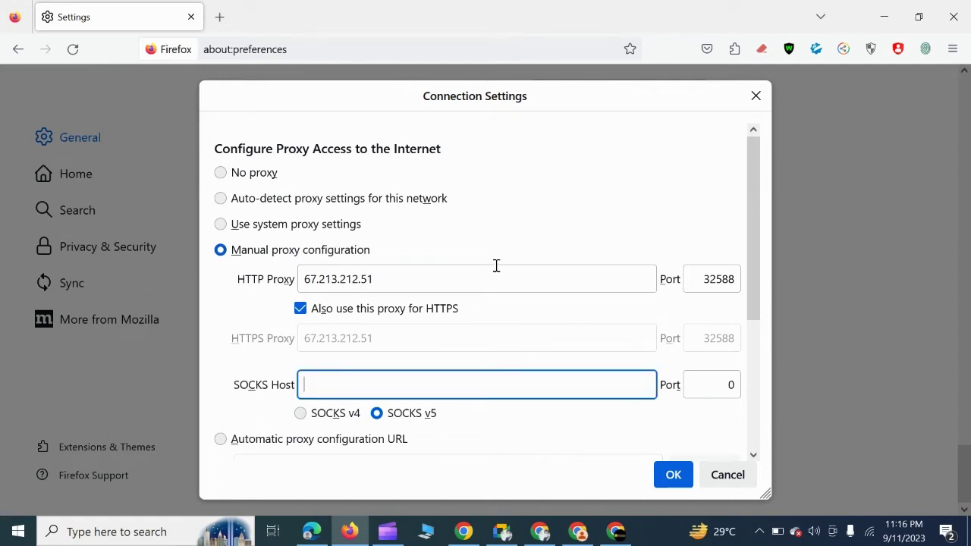
scroll(501, 273, down, 4)
click(676, 484)
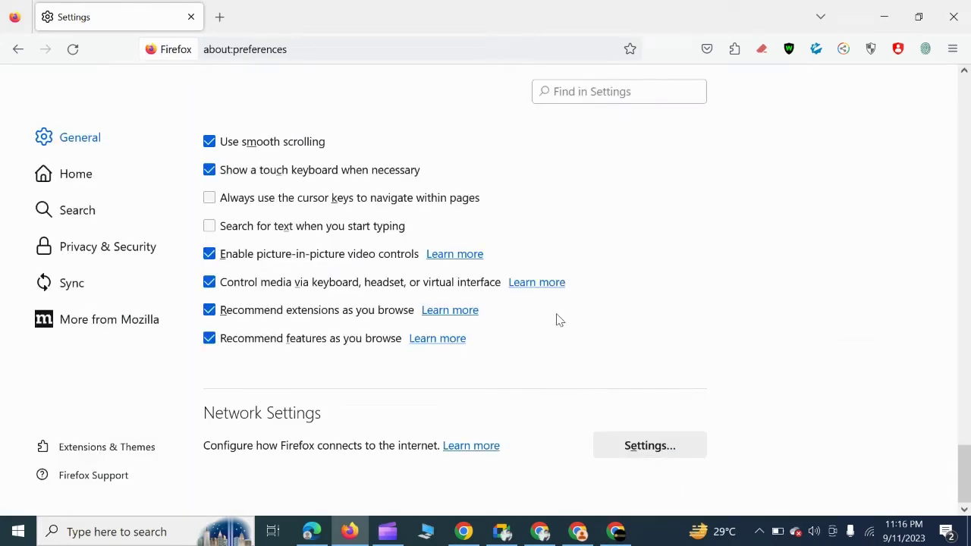
Search DuckDuckGo for tesla in a new tab through the shared HTTP and HTTPS proxy and dismiss the extension promotion.
click(219, 16)
click(374, 261)
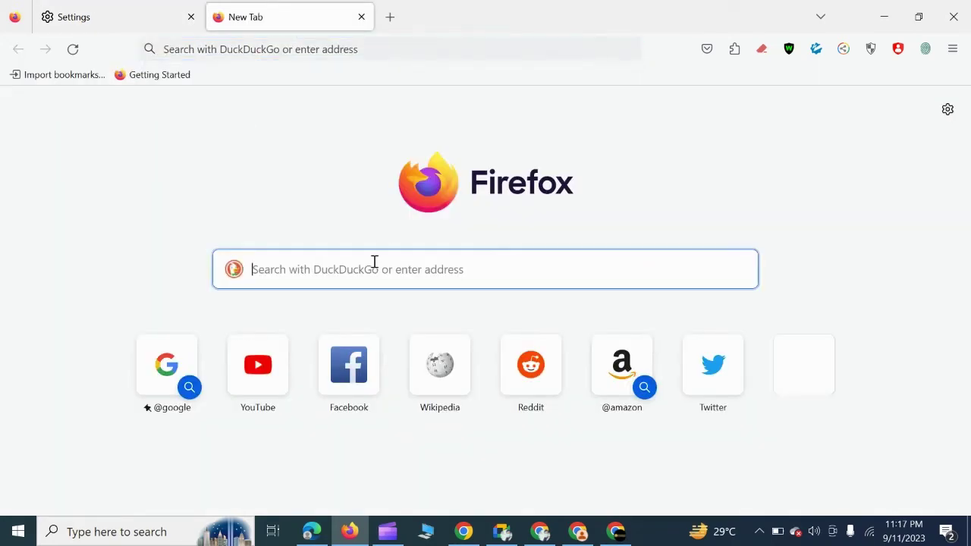
text(tesla)
key(Return)
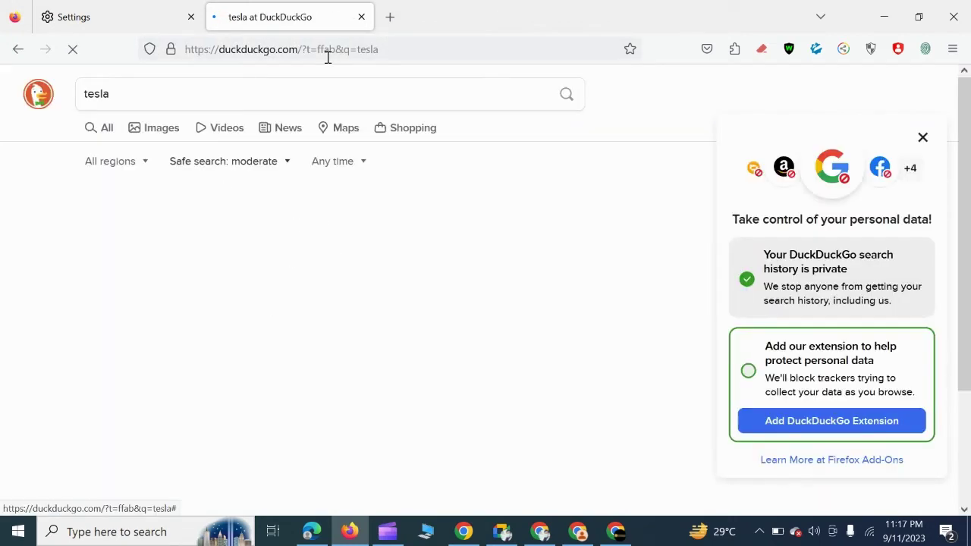
click(922, 139)
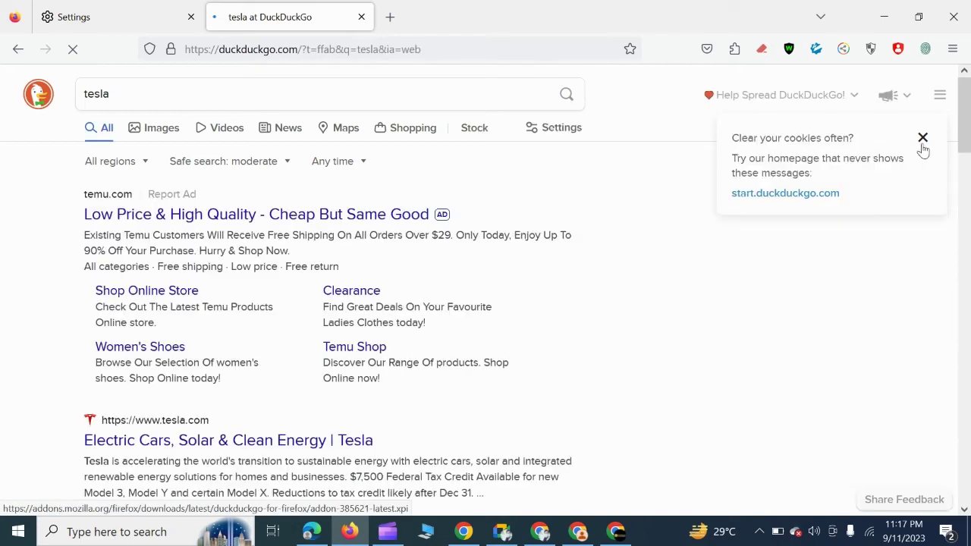
Close the tesla results tab and move the address 67.213.212.51 from the HTTP proxy to the SOCKS host.
click(143, 18)
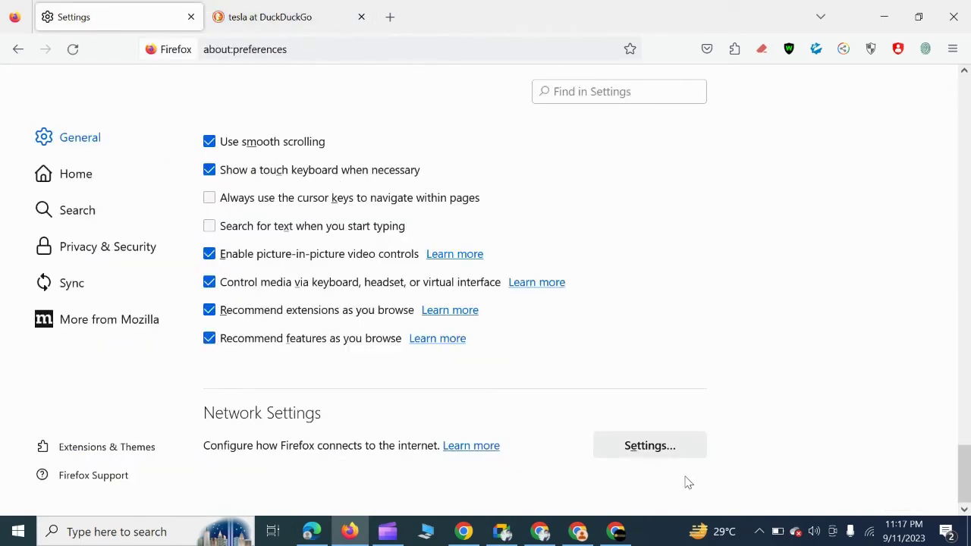
click(674, 455)
click(361, 17)
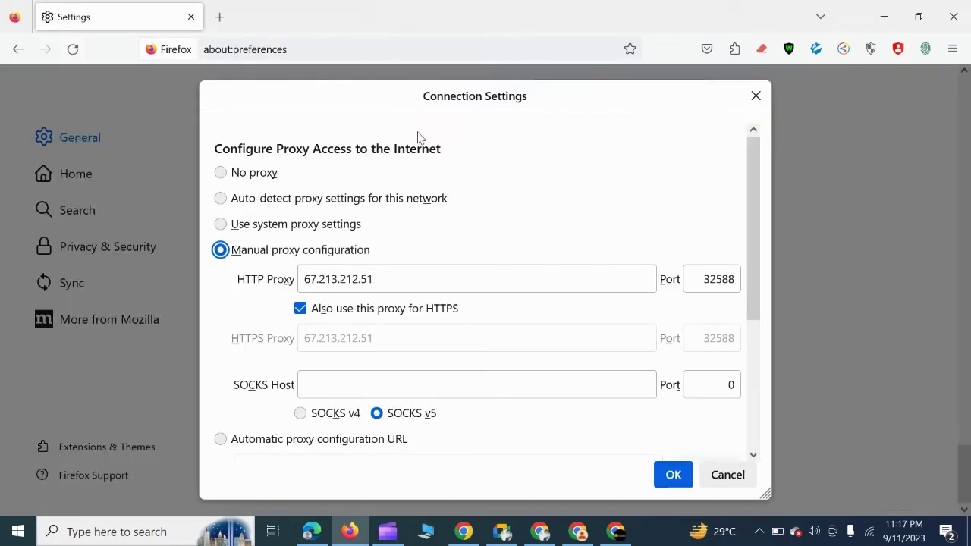
click(436, 282)
key(ctrl+a)
key(ctrl+x)
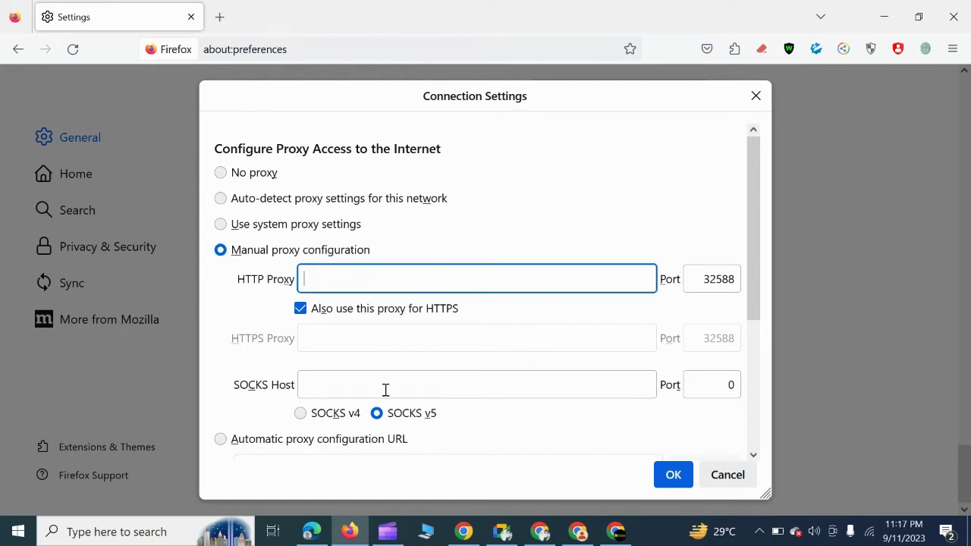
click(385, 390)
key(ctrl+v)
Move port 32588 from the HTTP proxy to the SOCKS host and turn off sharing the HTTP proxy with HTTPS.
click(719, 280)
key(ctrl+a)
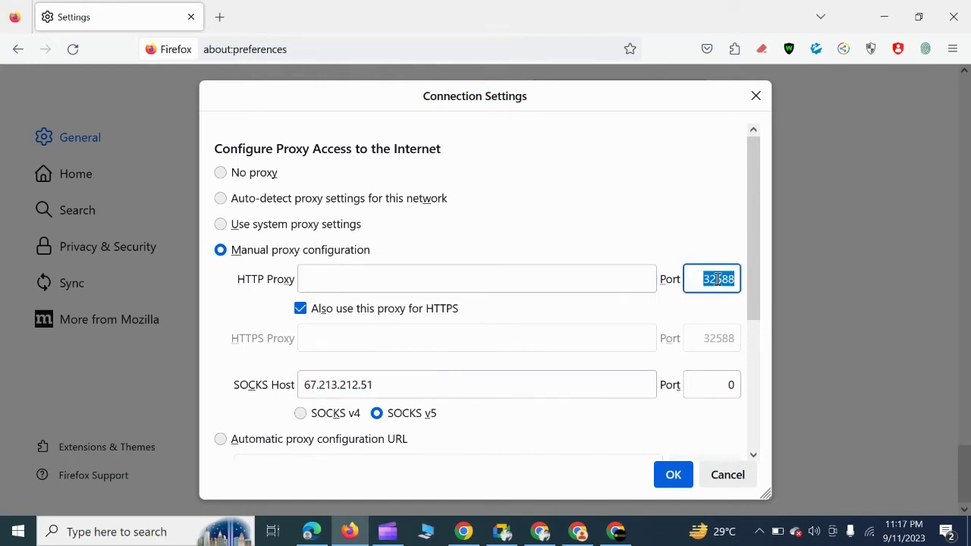
click(711, 380)
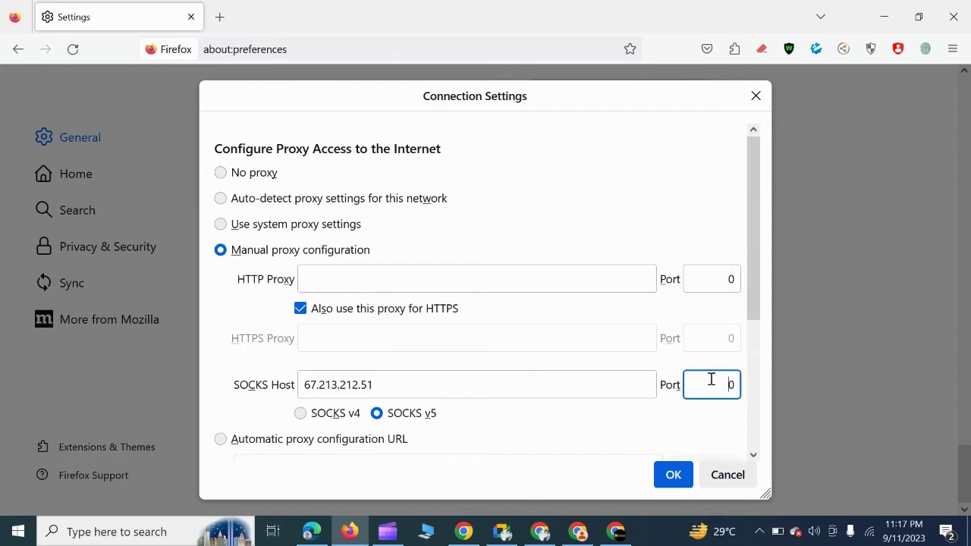
key(ctrl+v)
click(301, 311)
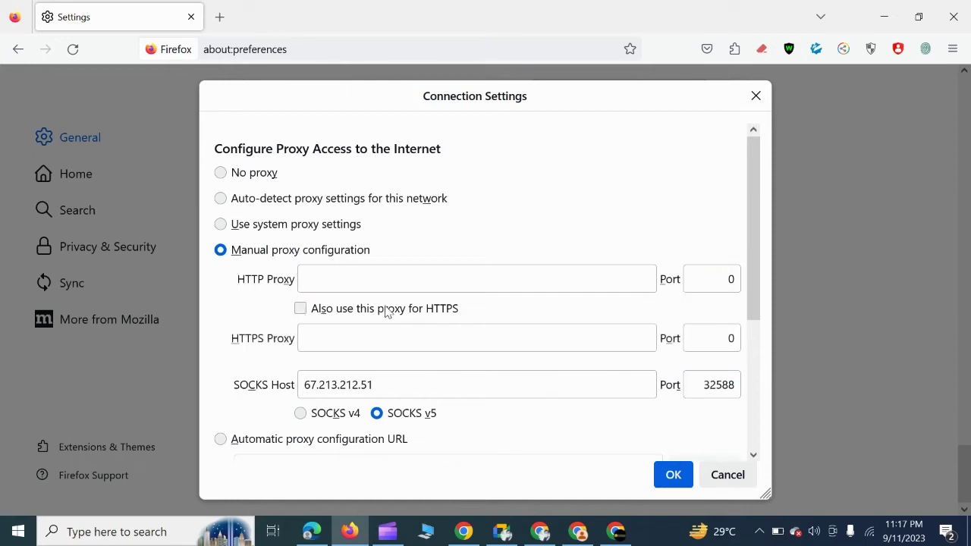
Review the SOCKS v5 configuration down to the proxy DNS option and apply the connection settings.
scroll(493, 331, down, 4)
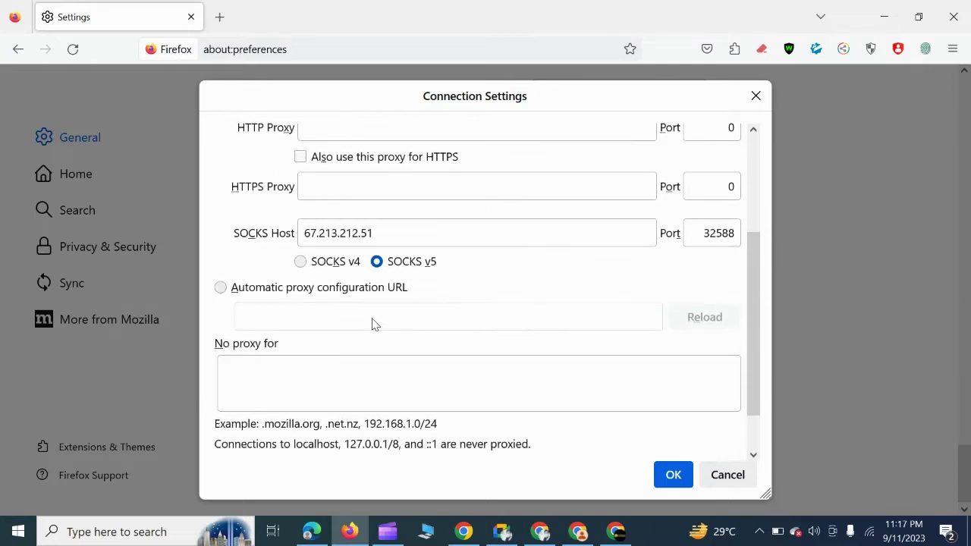
scroll(402, 326, up, 4)
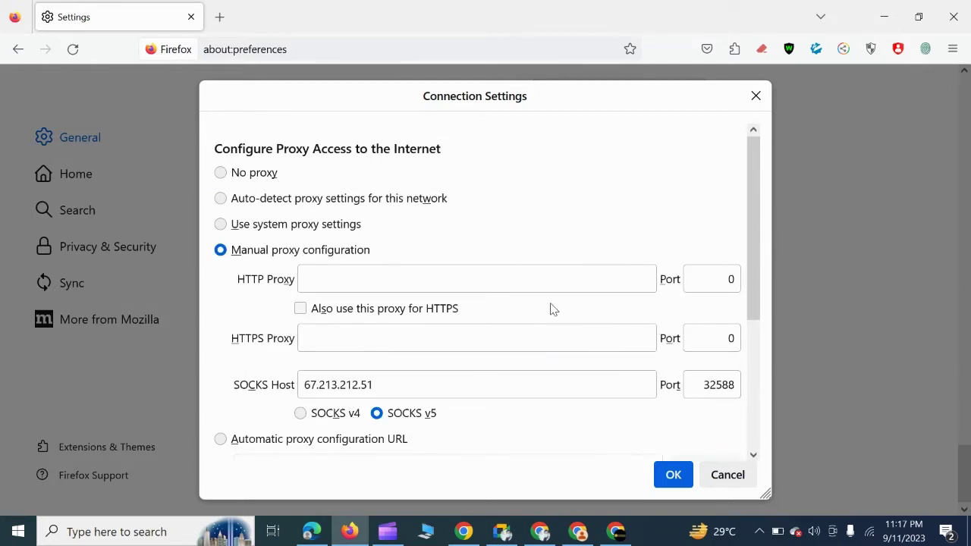
scroll(552, 309, down, 5)
scroll(595, 471, down, 1)
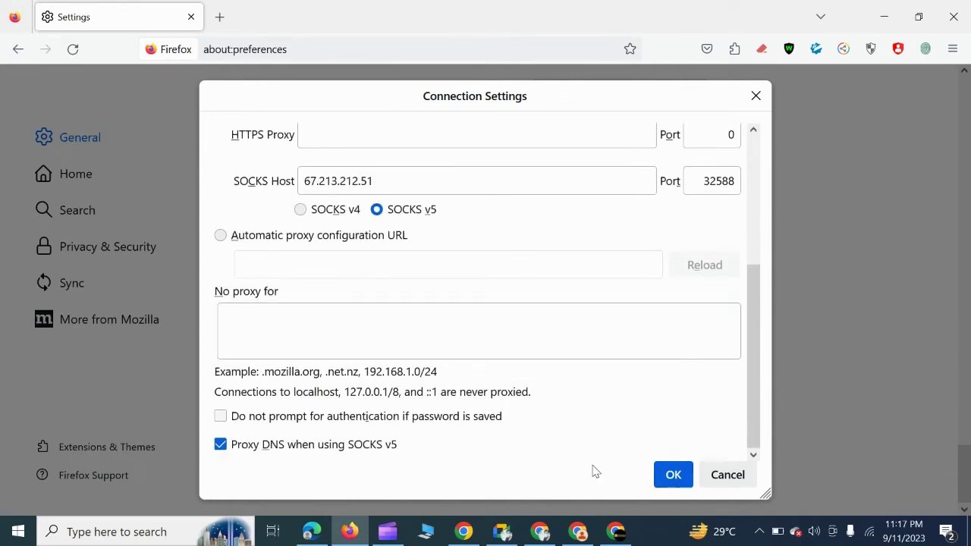
click(668, 475)
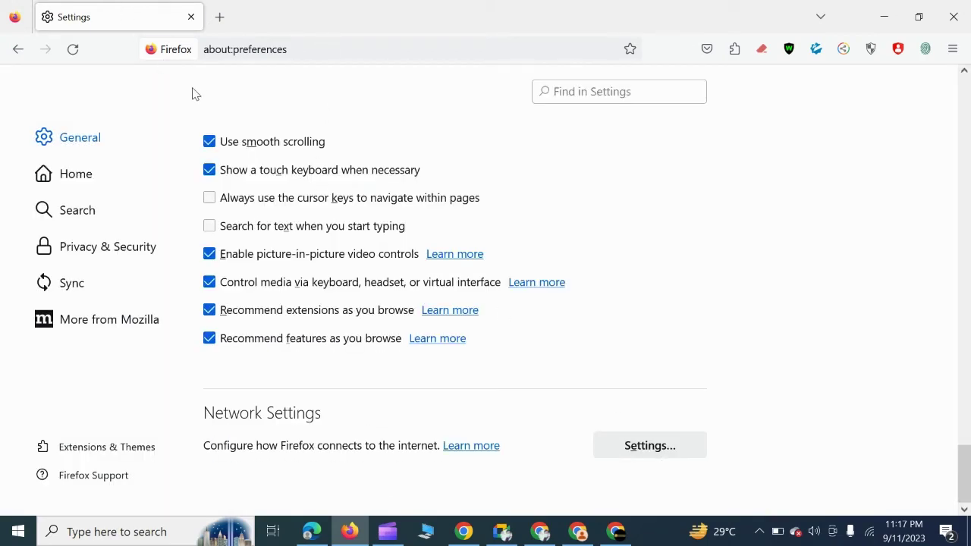
Search DuckDuckGo for tesla in a new tab using only the SOCKS v5 proxy.
click(219, 16)
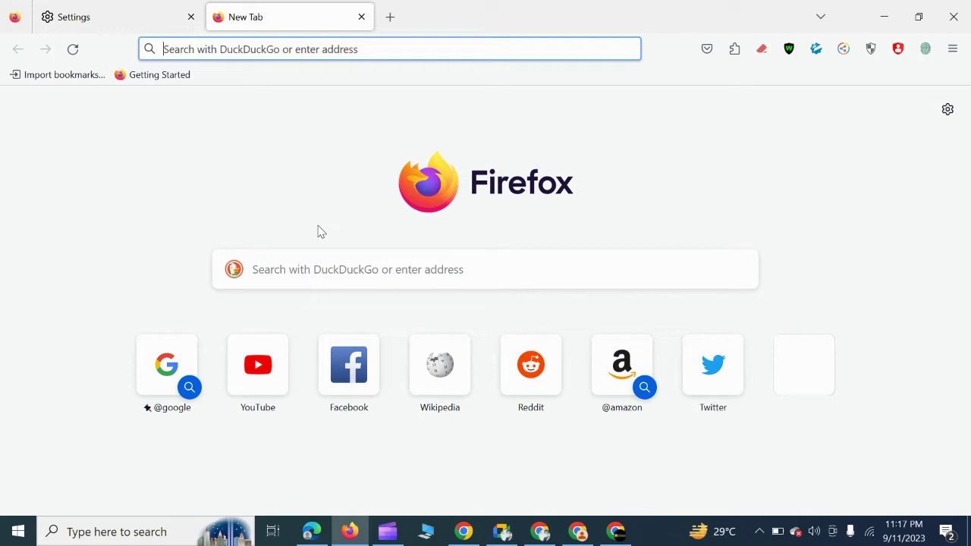
click(346, 265)
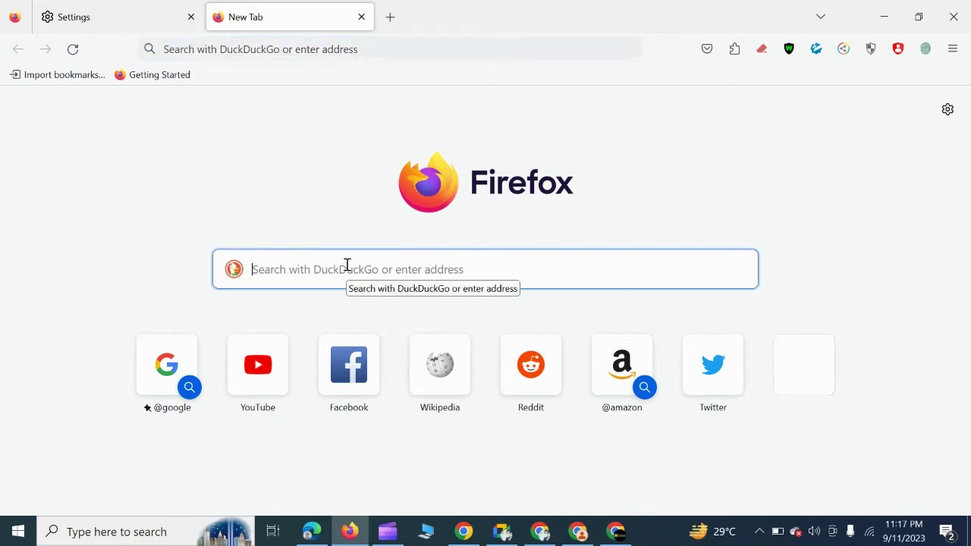
text(tesla)
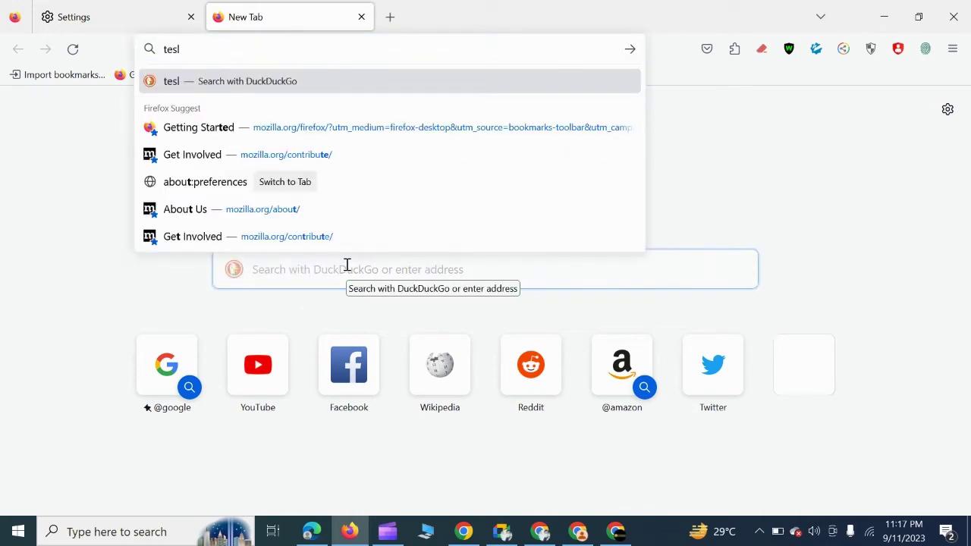
key(Return)
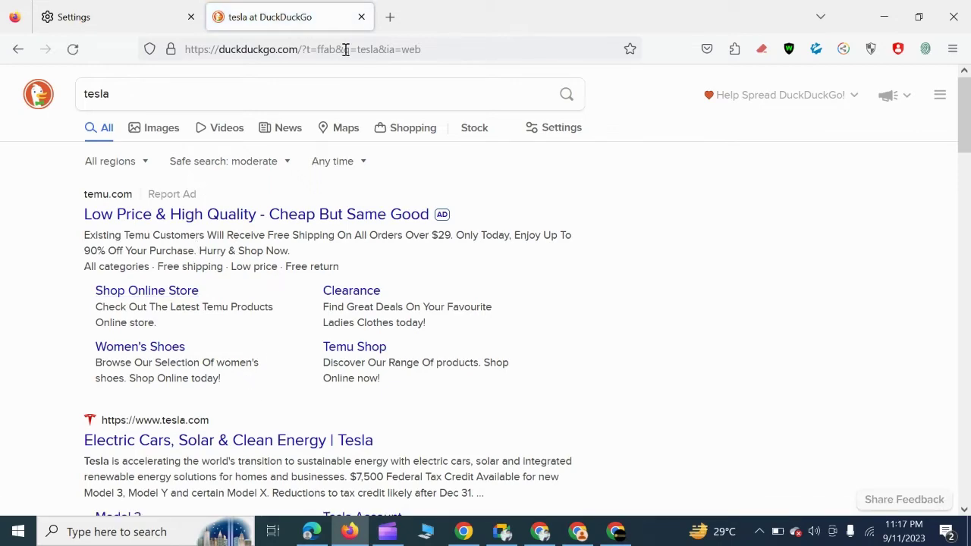
Reopen the connection settings and review the manual proxy configuration from the proxy types down to the SOCKS v5 host.
click(152, 14)
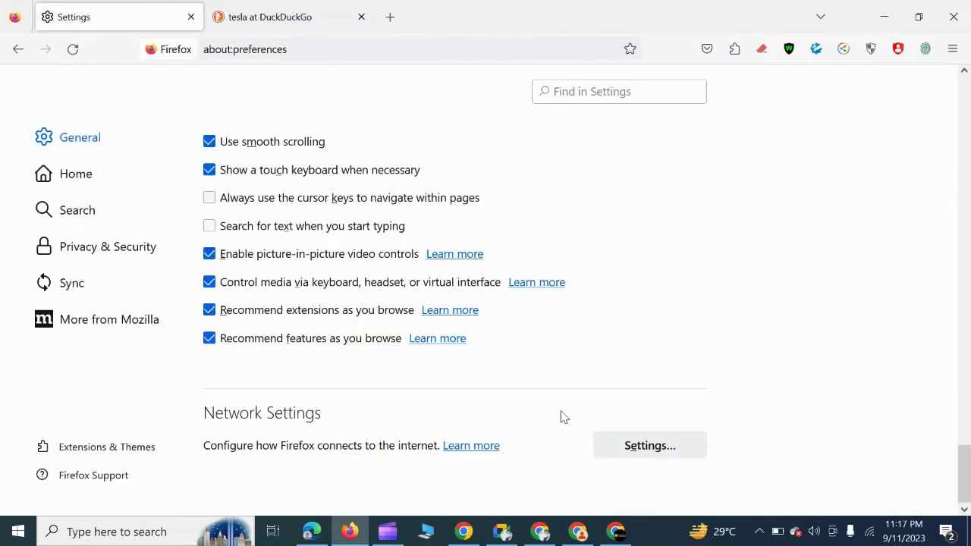
click(610, 448)
scroll(492, 304, down, 3)
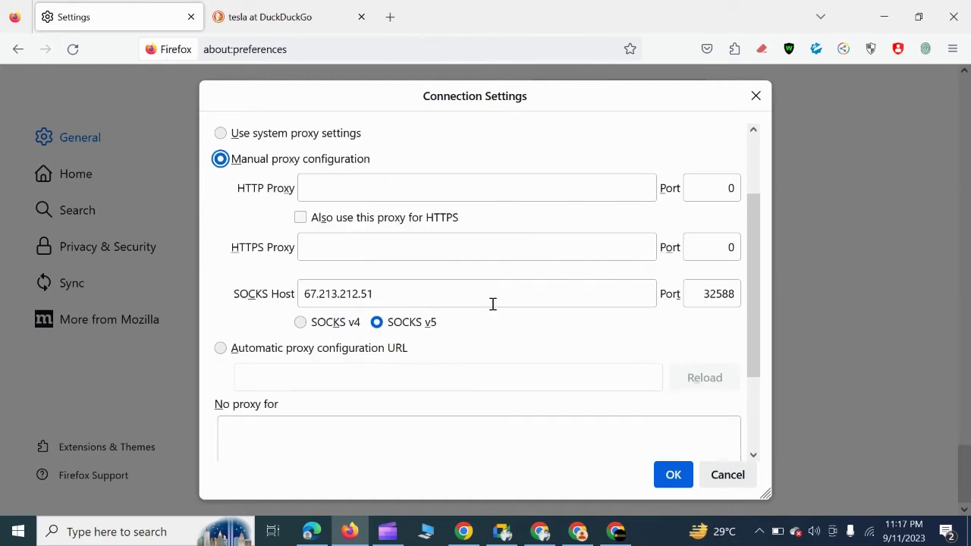
scroll(490, 321, up, 3)
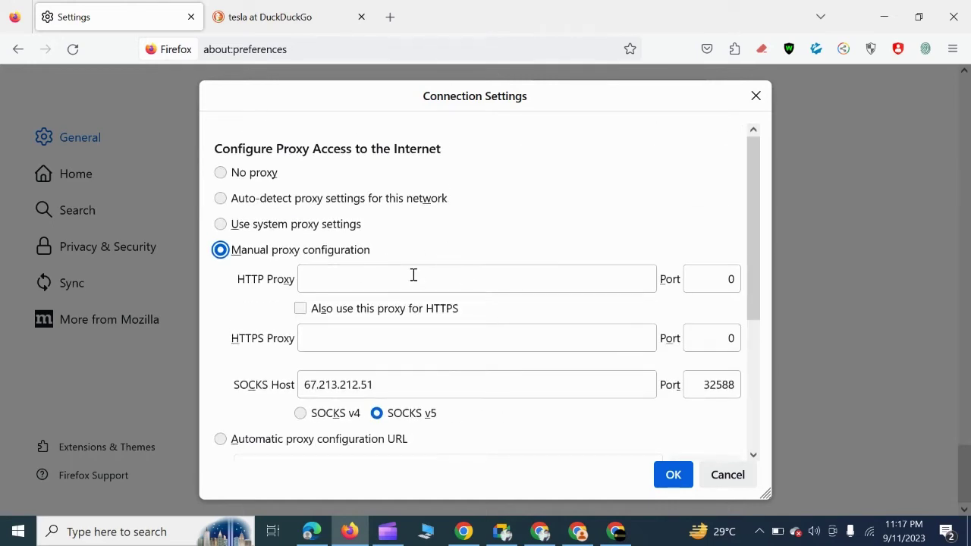
Toggle the option to also use the HTTP proxy for HTTPS on and off again.
click(350, 345)
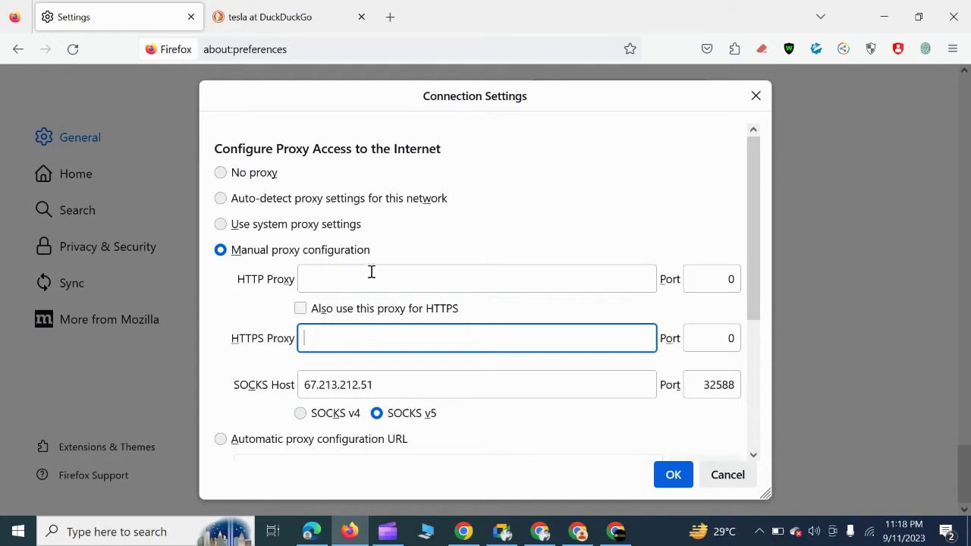
click(327, 282)
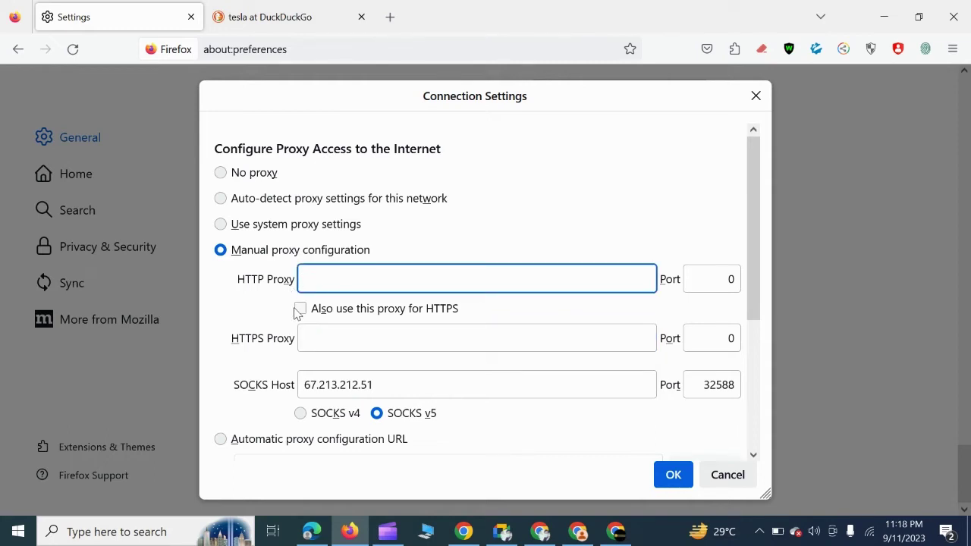
click(301, 308)
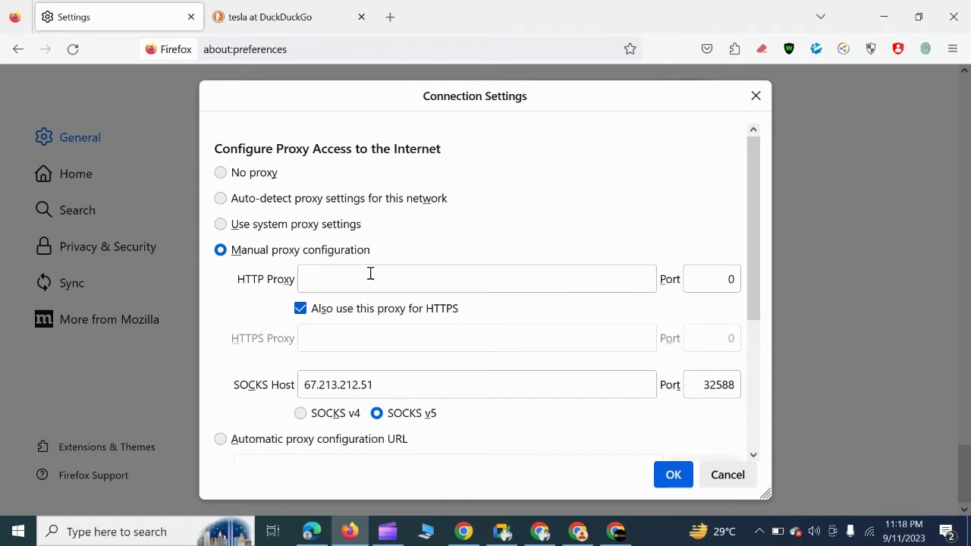
click(299, 308)
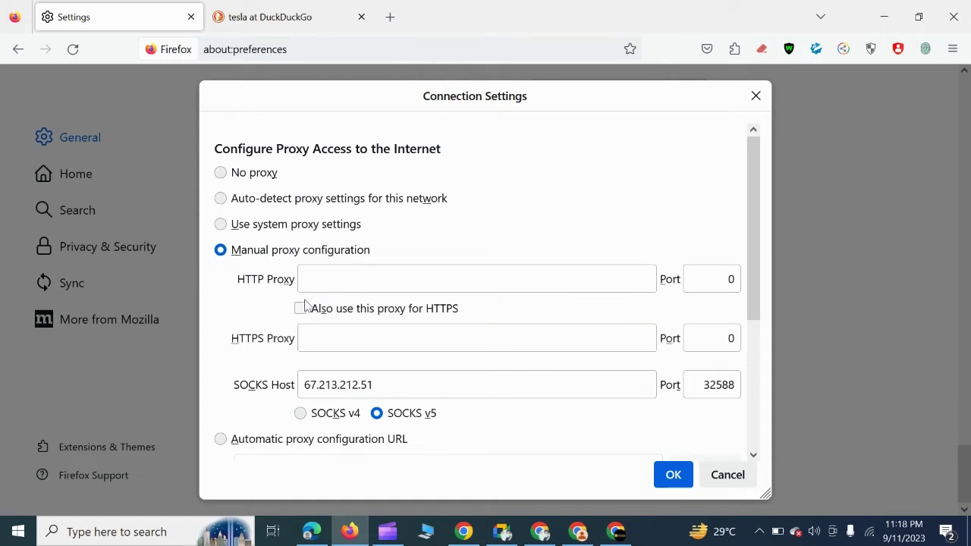
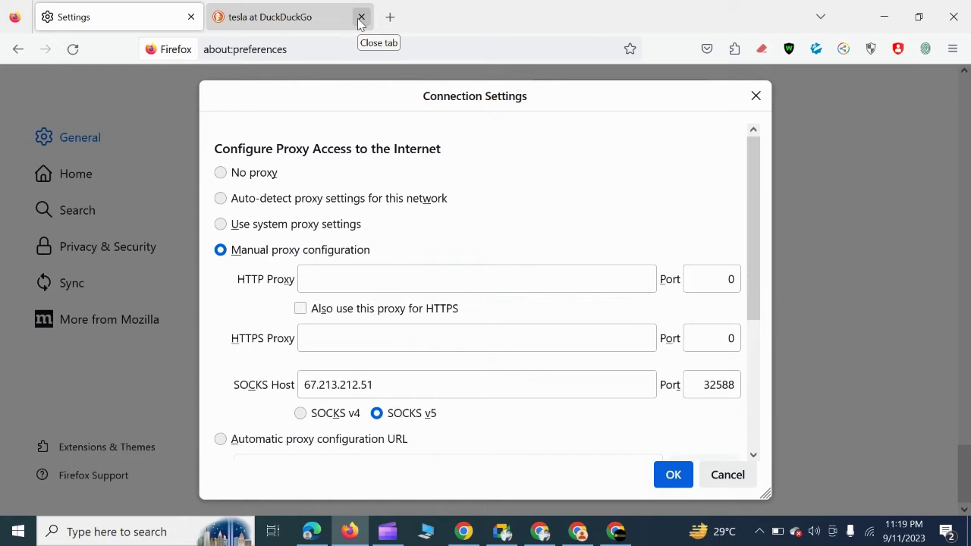
Replace the tesla results tab with a new tab and set the internet connection to No proxy.
click(361, 17)
click(220, 16)
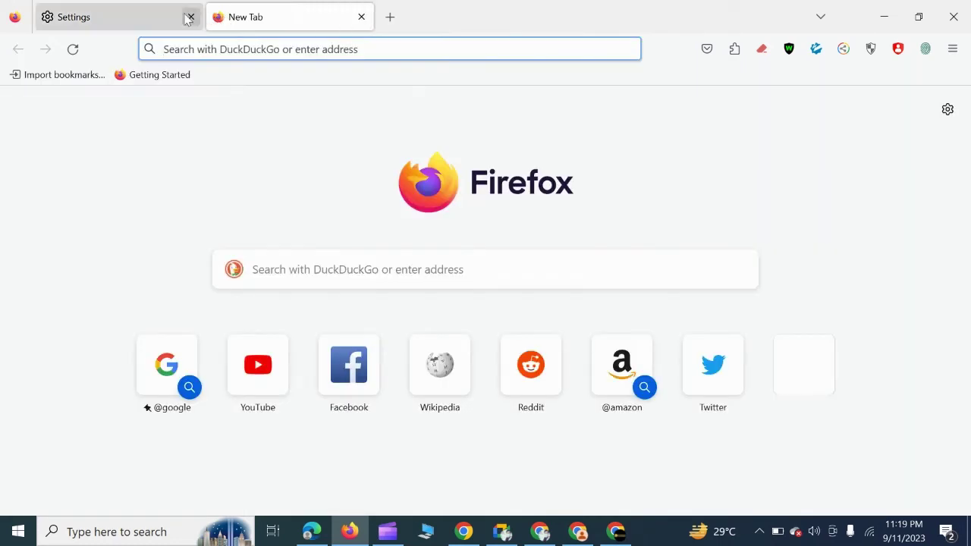
click(129, 16)
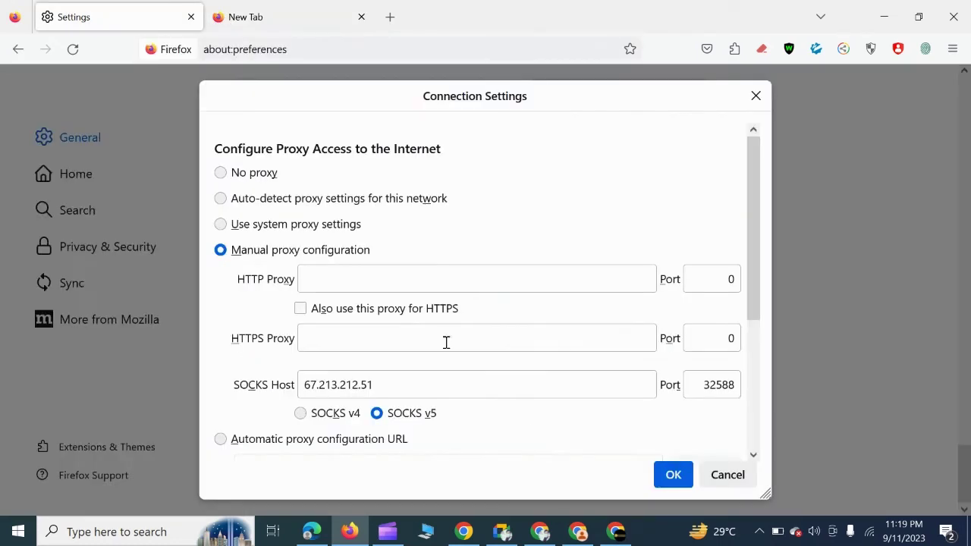
click(220, 173)
click(682, 477)
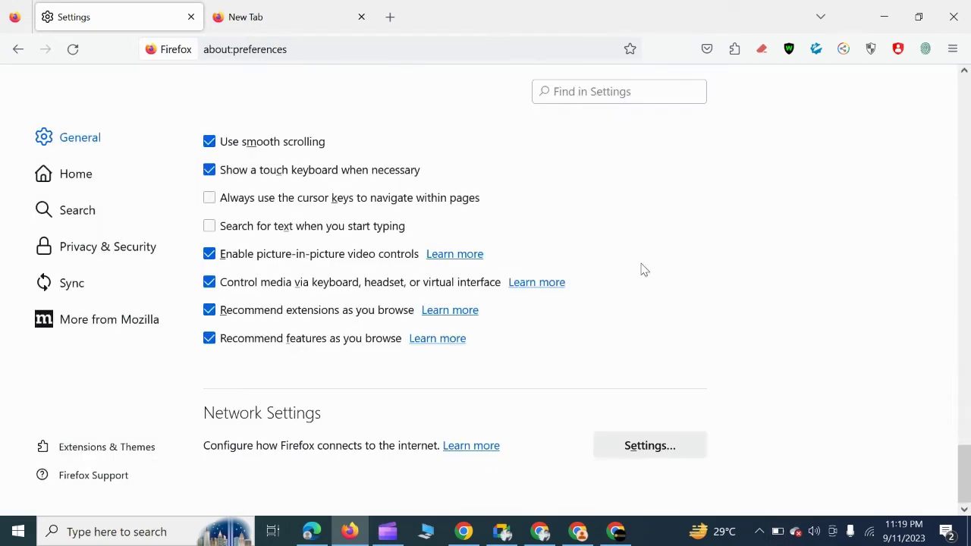
scroll(425, 251, up, 5)
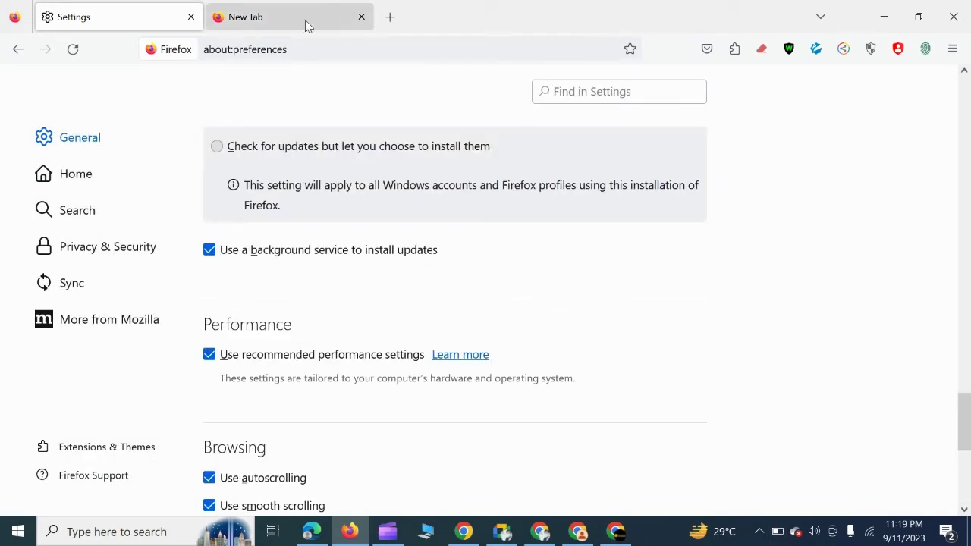
Close the Settings tab and leave a single fresh new tab open.
click(362, 17)
click(220, 17)
click(190, 17)
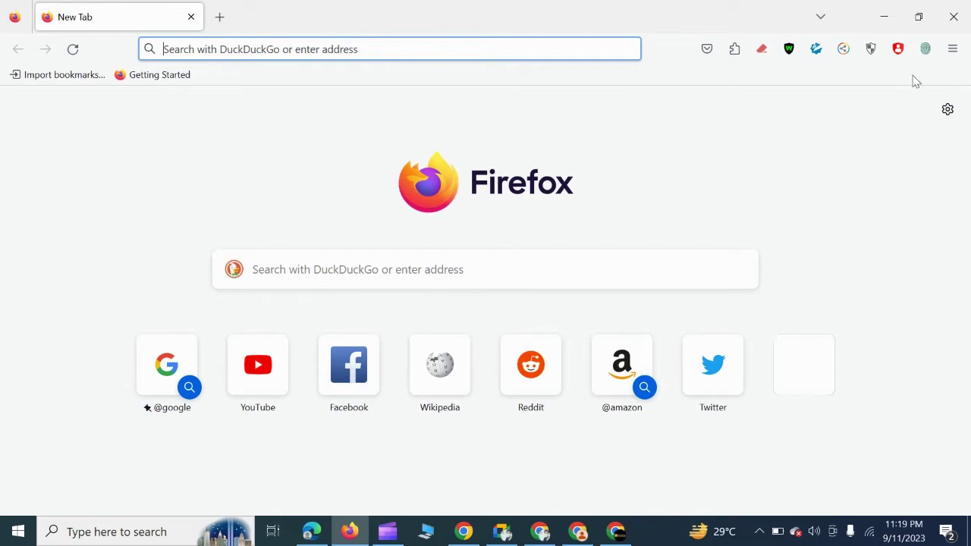
Change the default search engine to Google and check it in a new tab after closing the Settings tab.
click(952, 50)
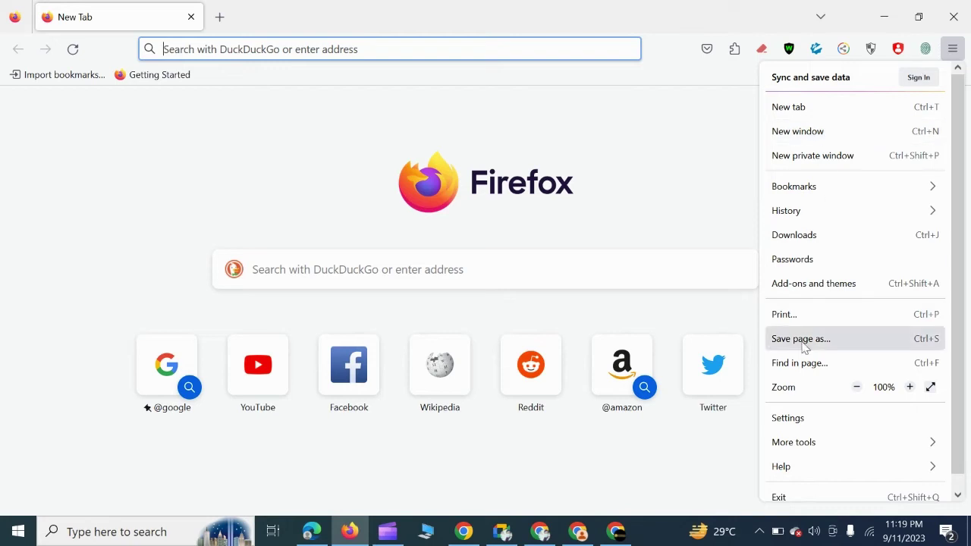
click(803, 418)
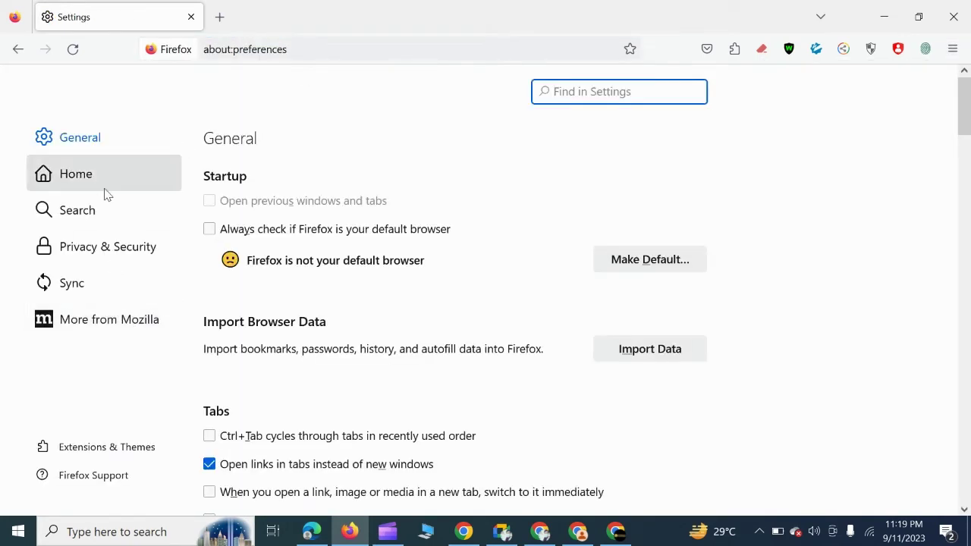
click(100, 213)
click(292, 387)
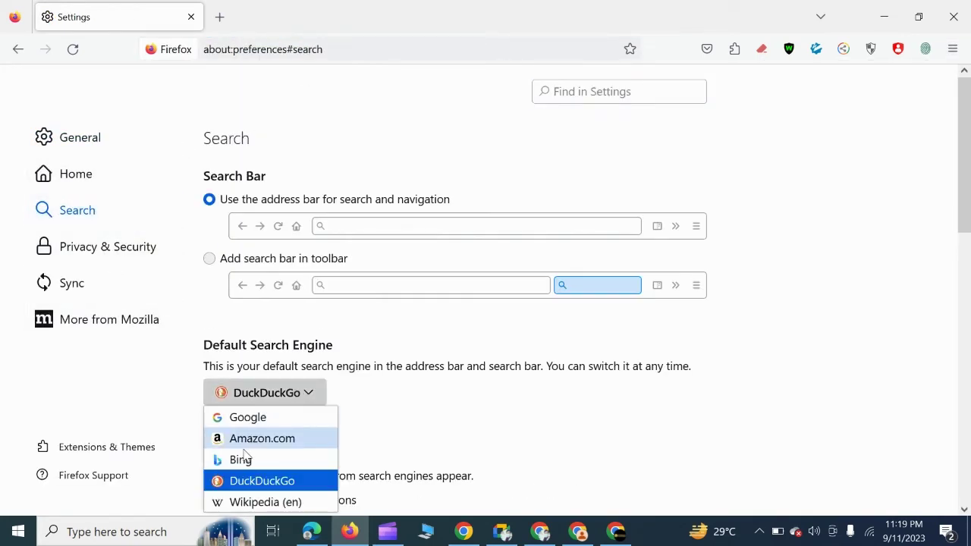
click(258, 417)
scroll(409, 391, down, 6)
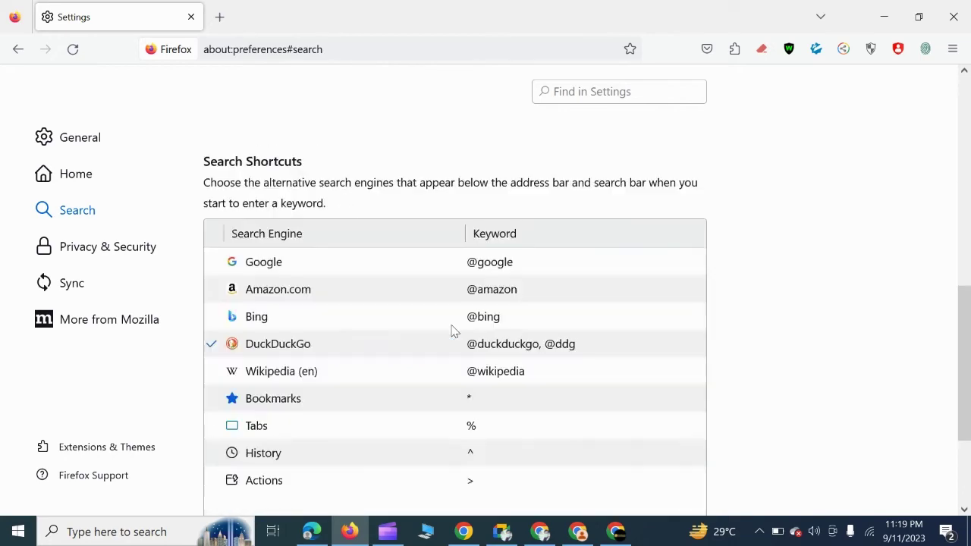
click(212, 259)
click(219, 17)
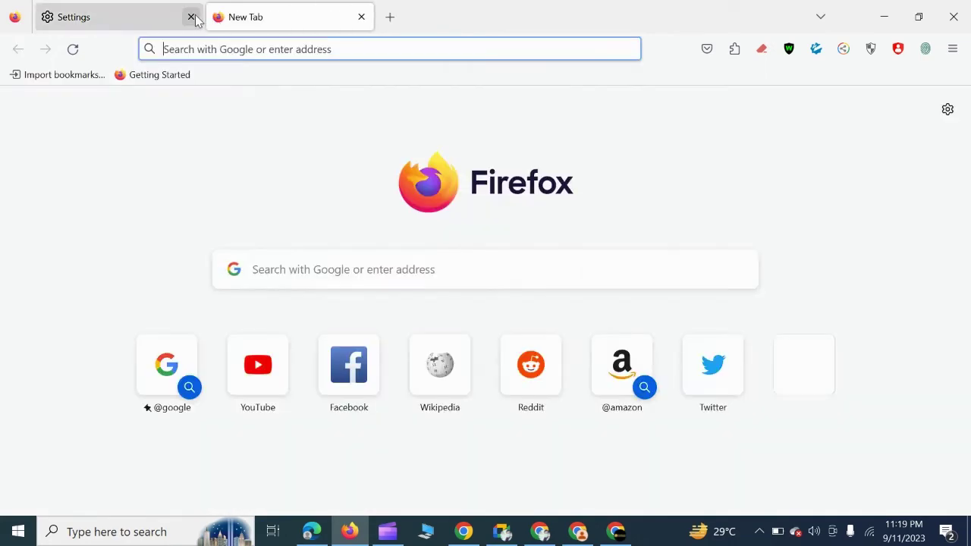
click(191, 17)
click(223, 255)
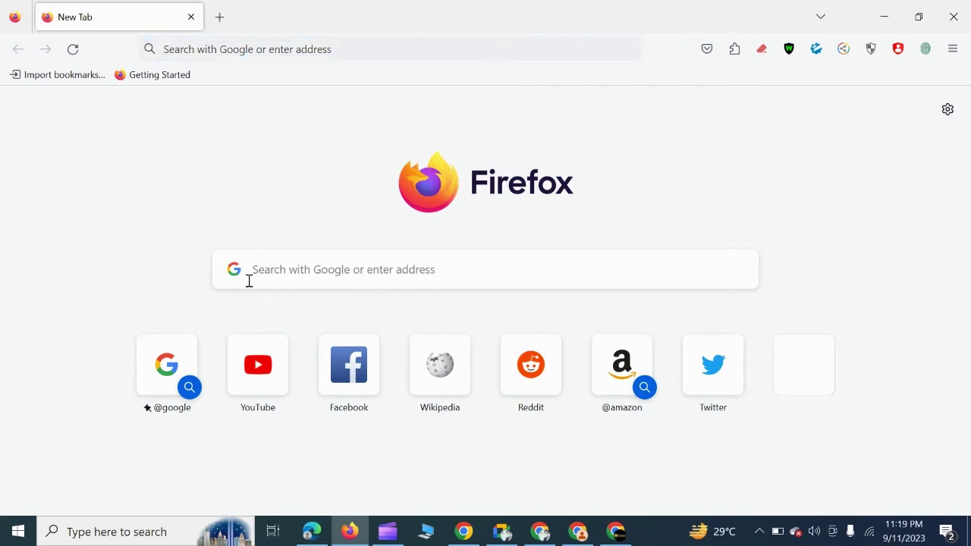
Set the default search engine to DuckDuckGo and replace the Settings tab with a new tab.
click(952, 50)
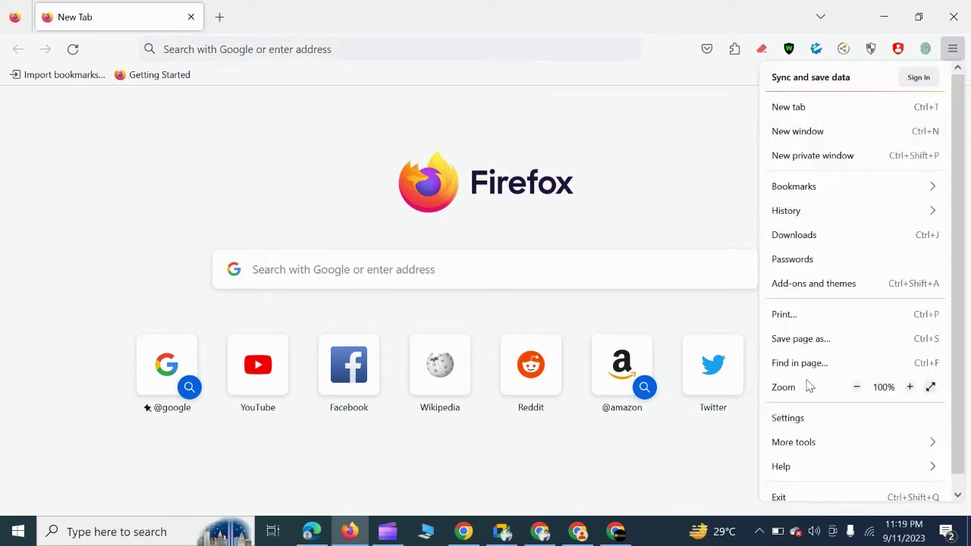
click(808, 418)
click(122, 218)
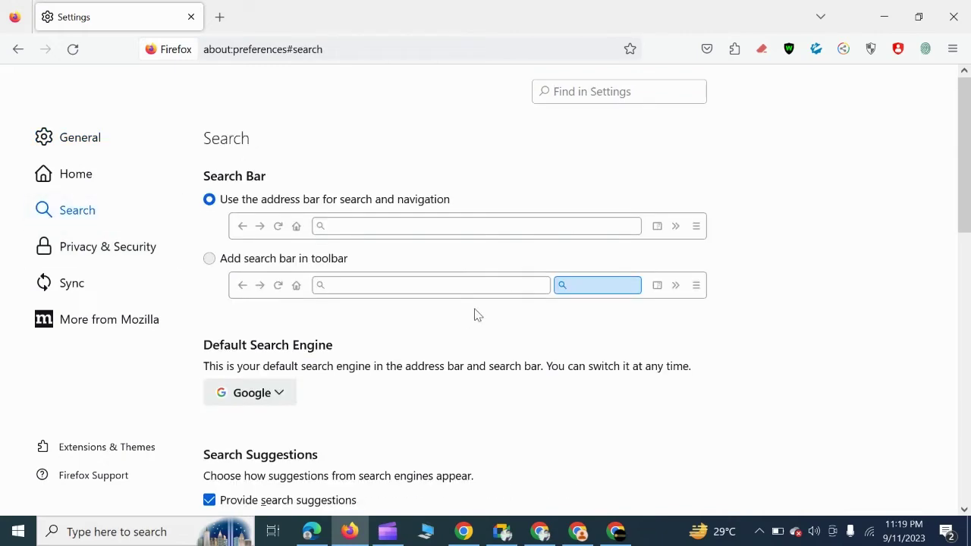
scroll(392, 322, down, 5)
scroll(326, 254, up, 3)
click(279, 211)
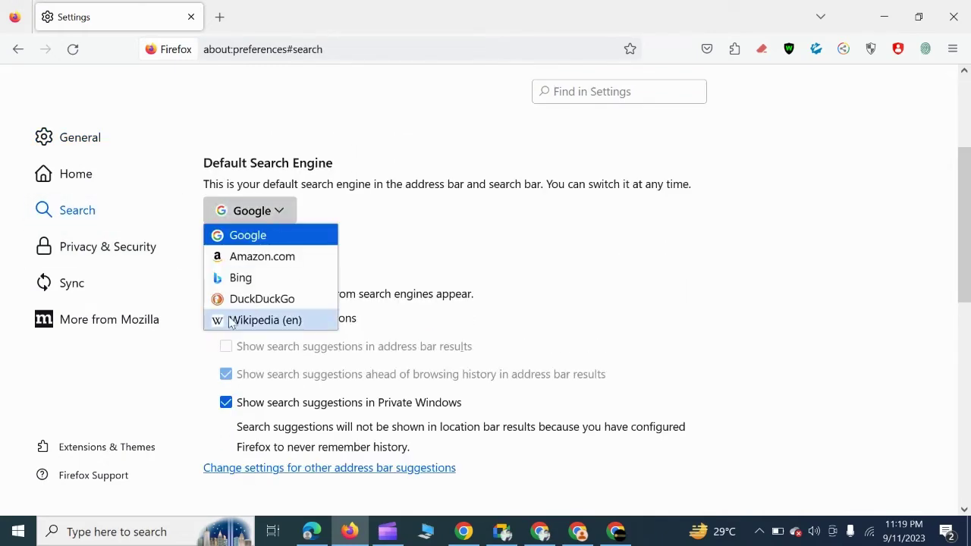
click(218, 304)
scroll(405, 354, down, 5)
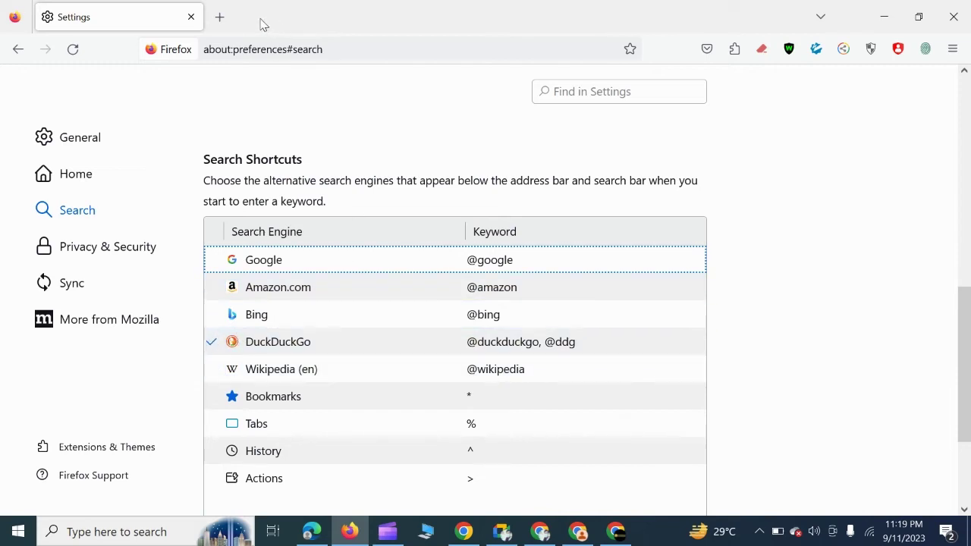
click(219, 17)
click(191, 16)
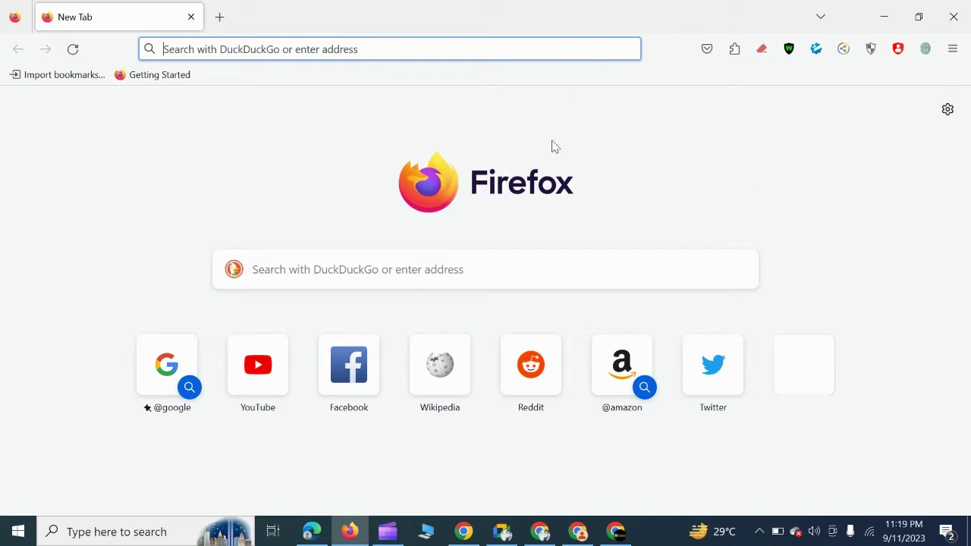
Minimize the Firefox window and close the Chrome extensions window.
click(900, 25)
click(885, 13)
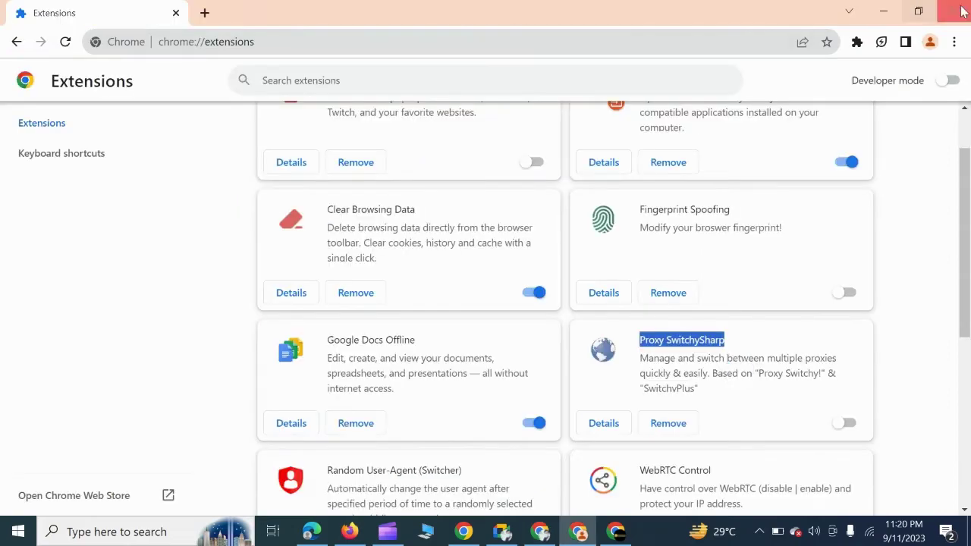
click(960, 11)
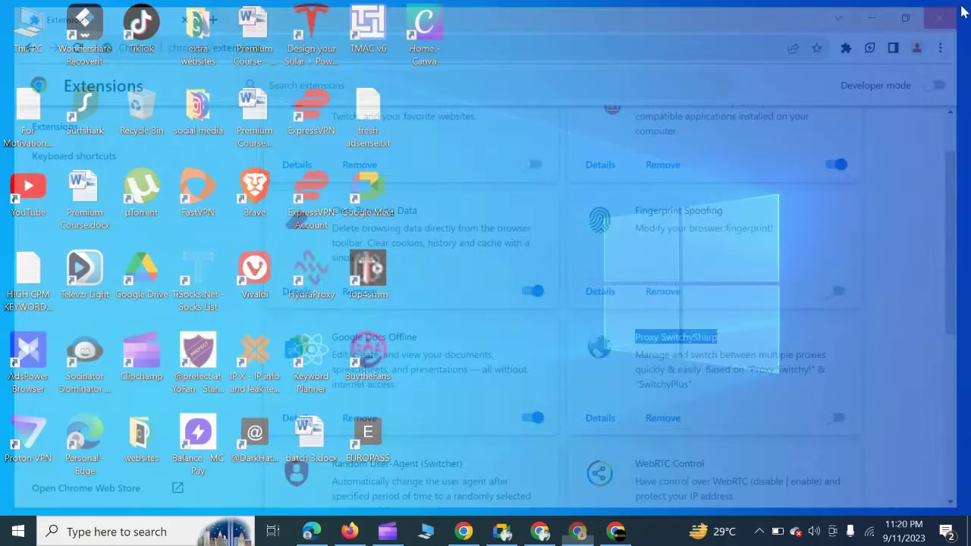
right_click(551, 120)
click(596, 165)
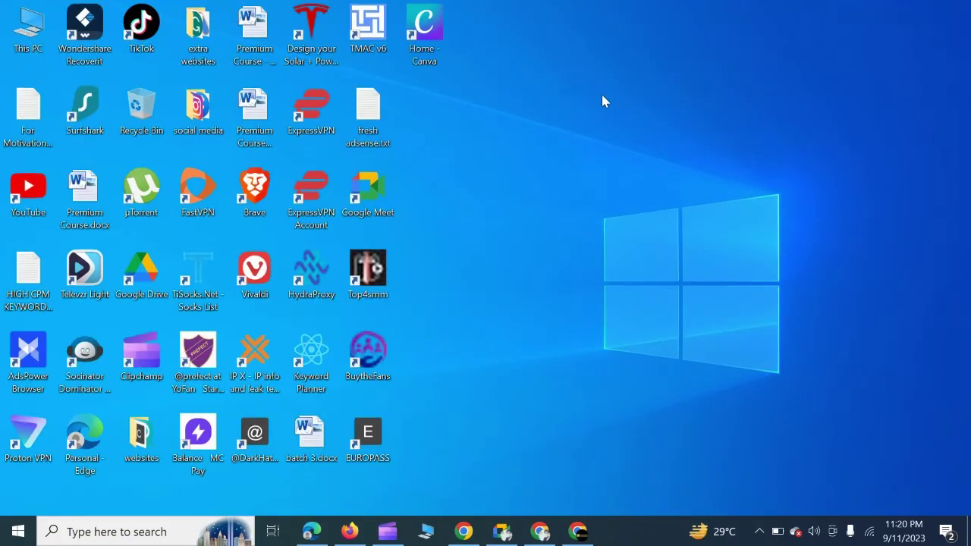
right_click(601, 94)
click(632, 140)
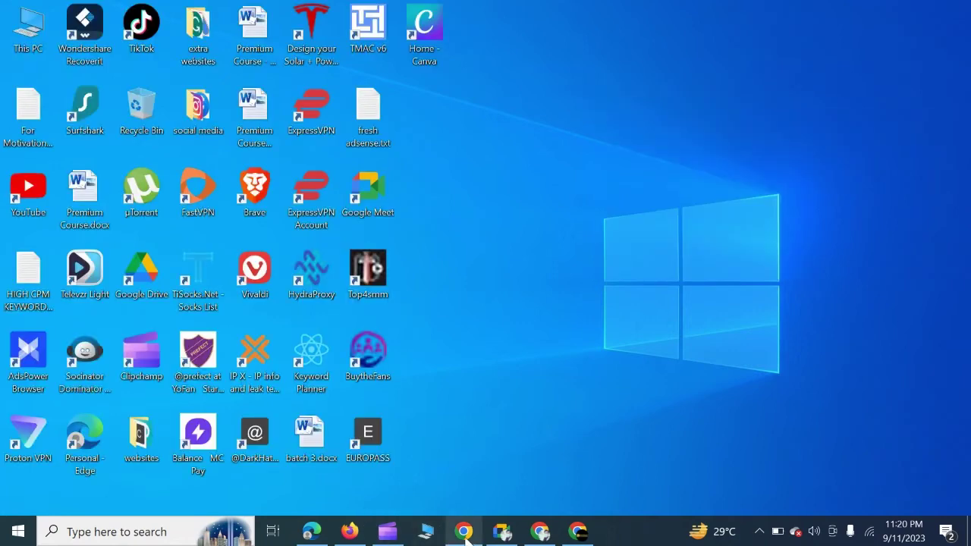
Launch Google Chrome with the "sana tech" profile and restore its previous pages in a maximized window.
click(166, 535)
text(chrome)
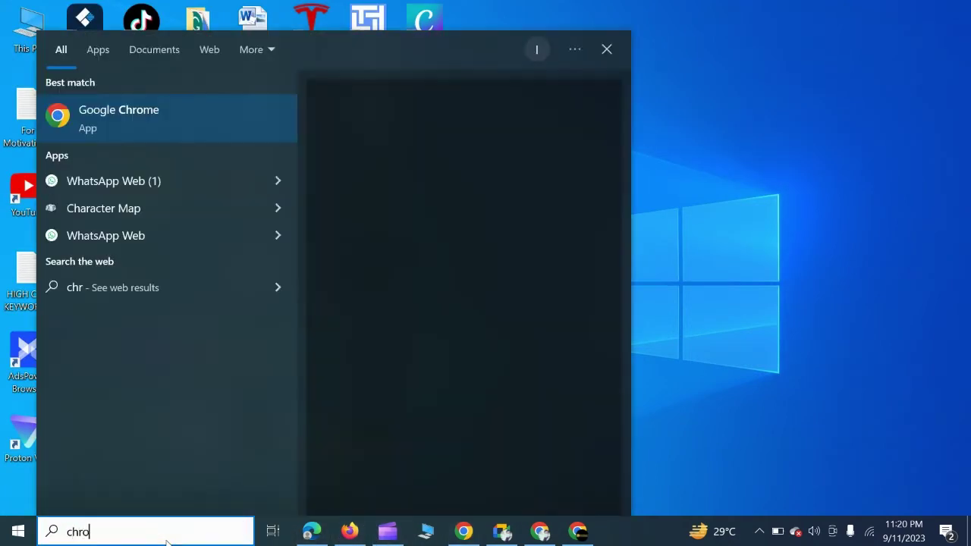
click(148, 131)
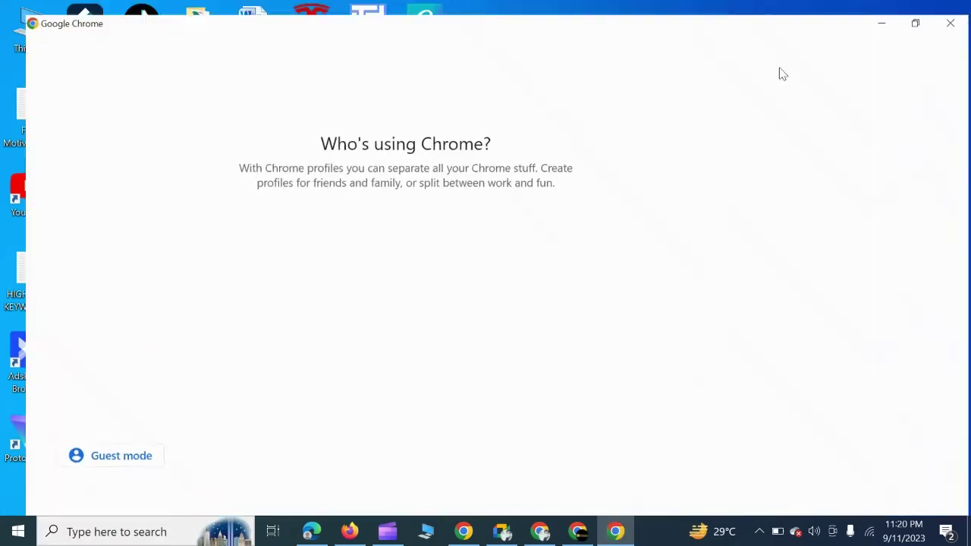
scroll(539, 258, down, 7)
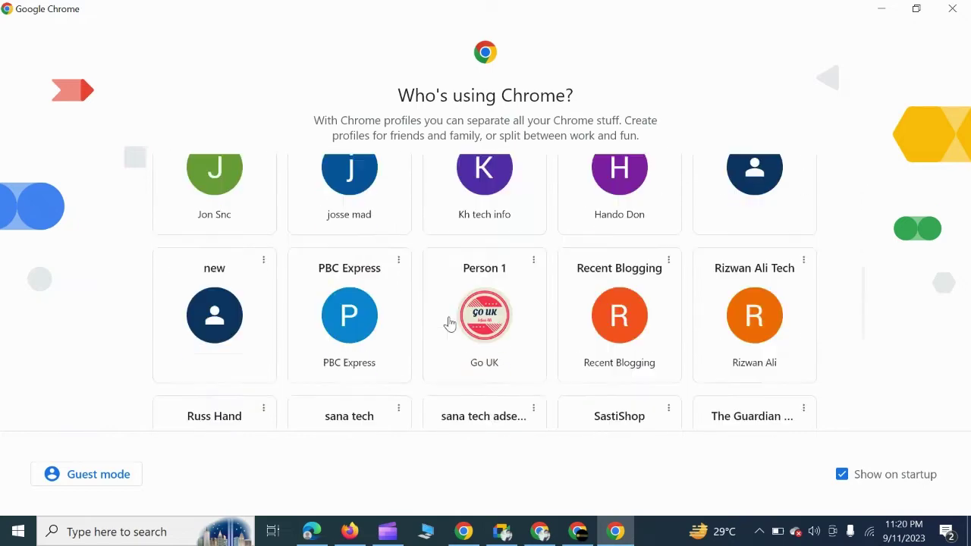
scroll(422, 325, down, 2)
scroll(362, 375, up, 1)
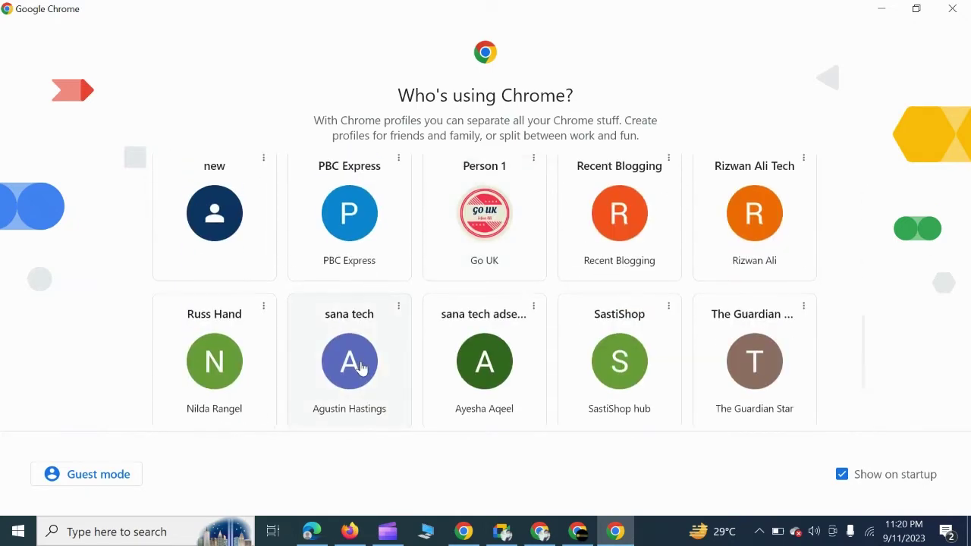
click(361, 368)
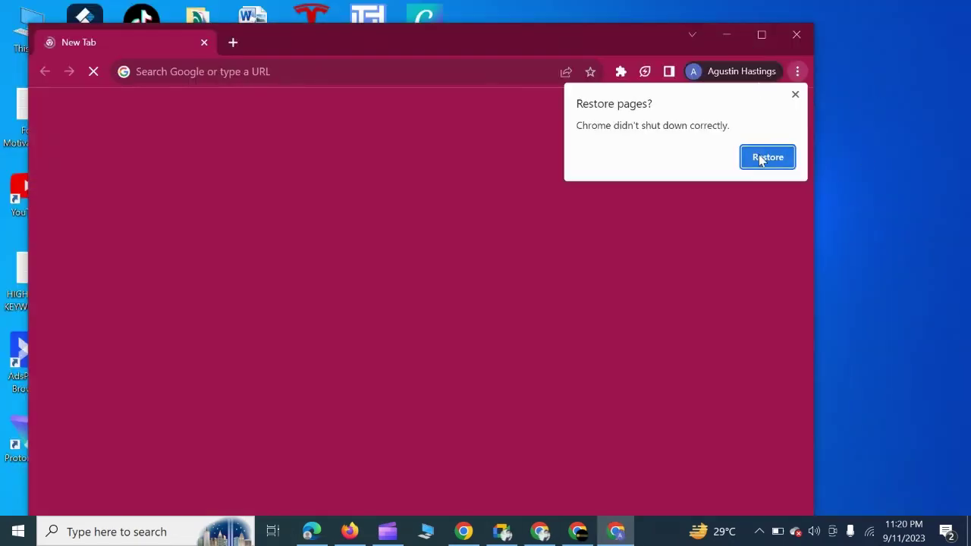
click(762, 158)
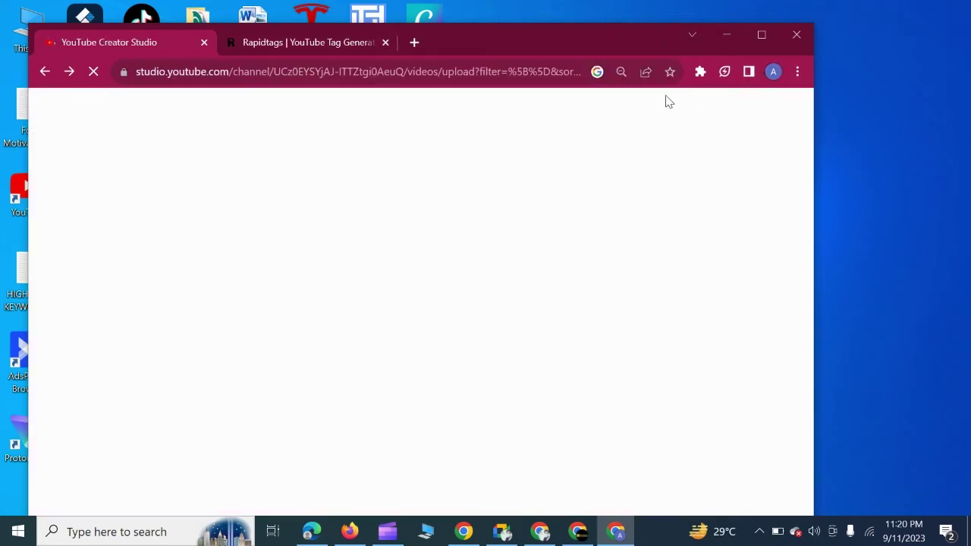
click(761, 36)
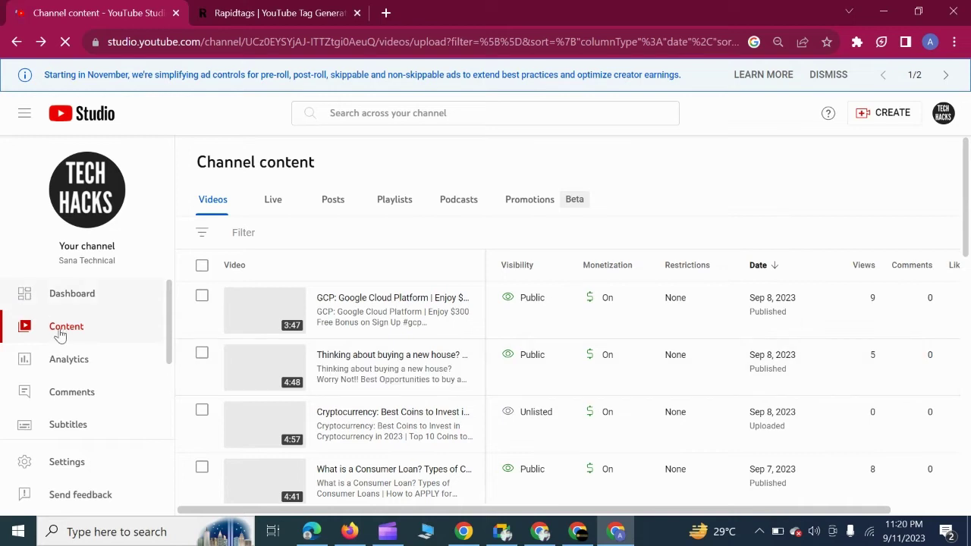
Open the channel's Analytics overview and display the Estimated revenue chart.
scroll(49, 322, down, 1)
scroll(43, 312, down, 1)
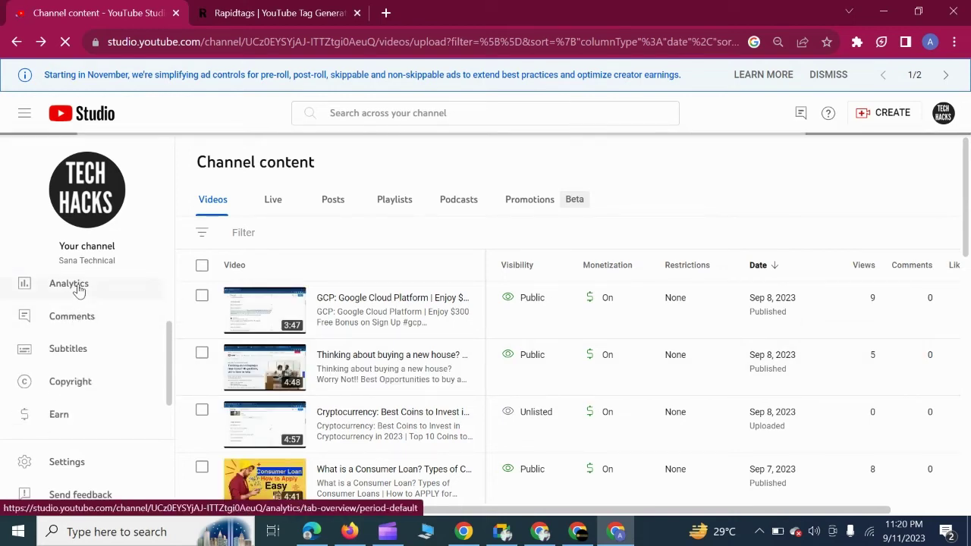
click(76, 285)
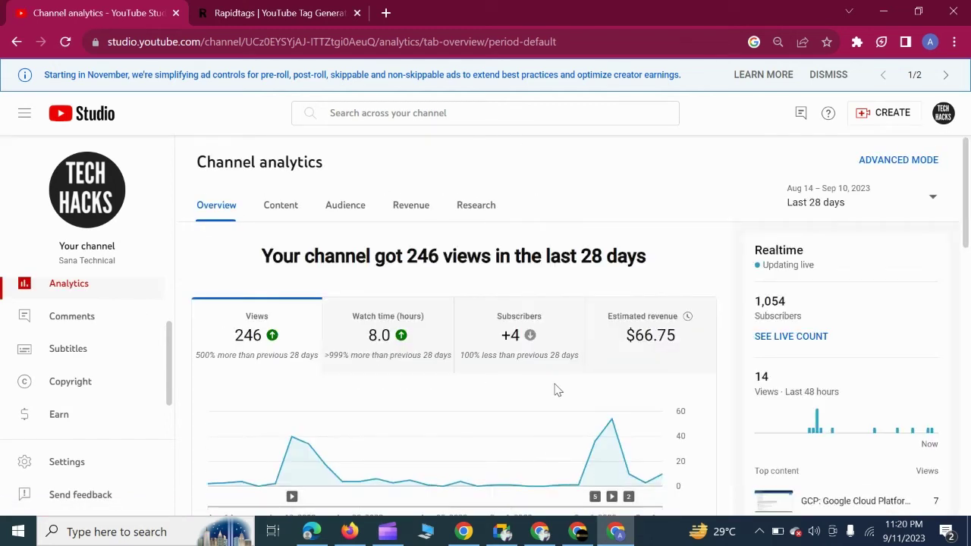
click(661, 351)
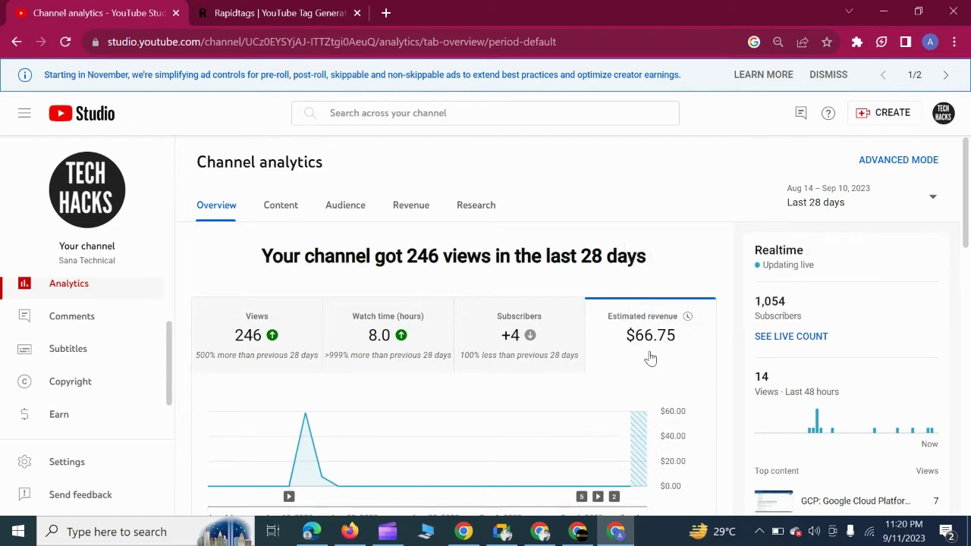
Look through the available date ranges and the top content section of the channel's analytics overview.
click(869, 207)
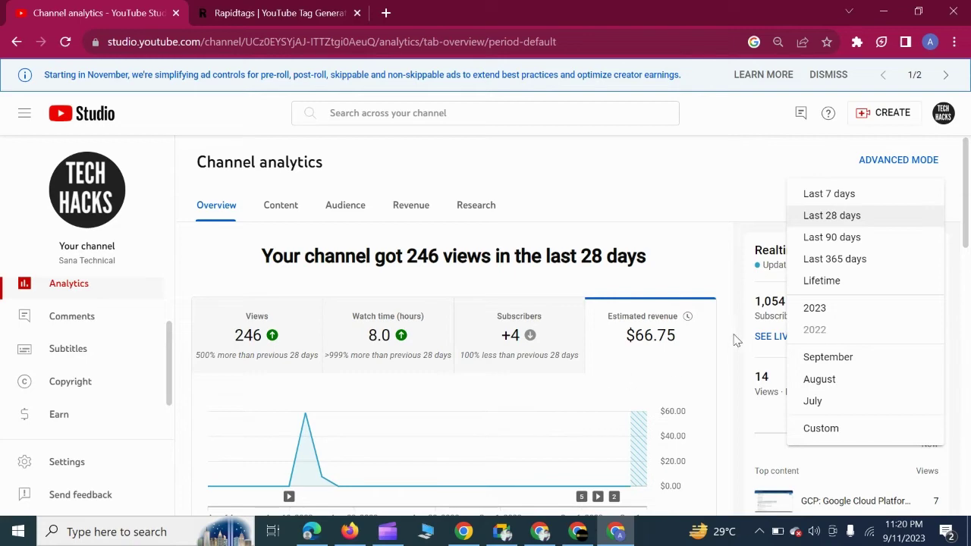
click(696, 186)
scroll(678, 345, down, 4)
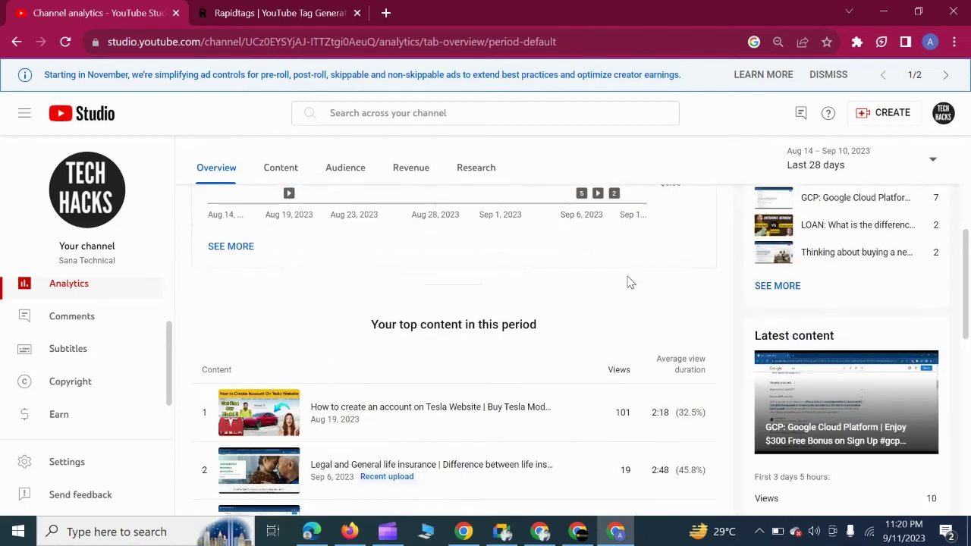
scroll(558, 340, down, 4)
scroll(554, 340, down, 2)
scroll(548, 342, up, 10)
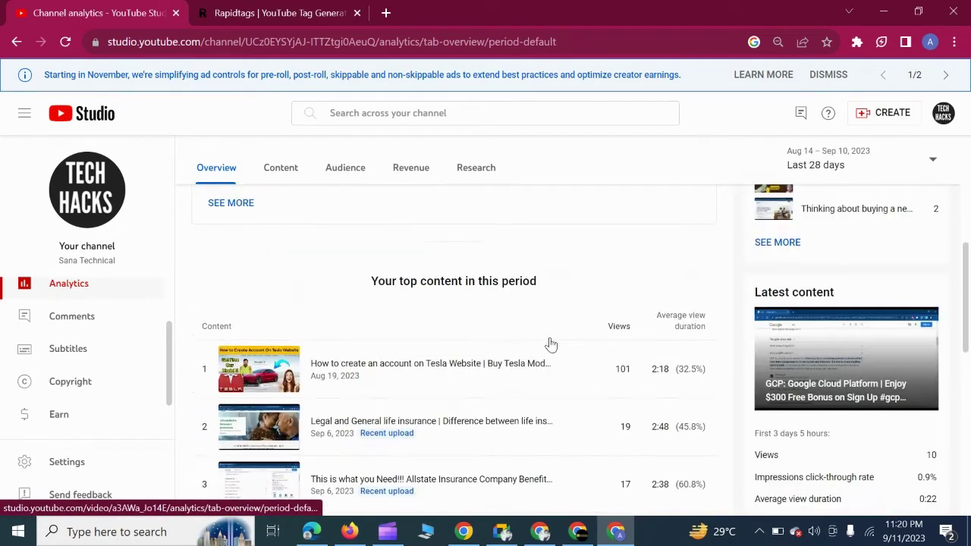
scroll(507, 361, down, 1)
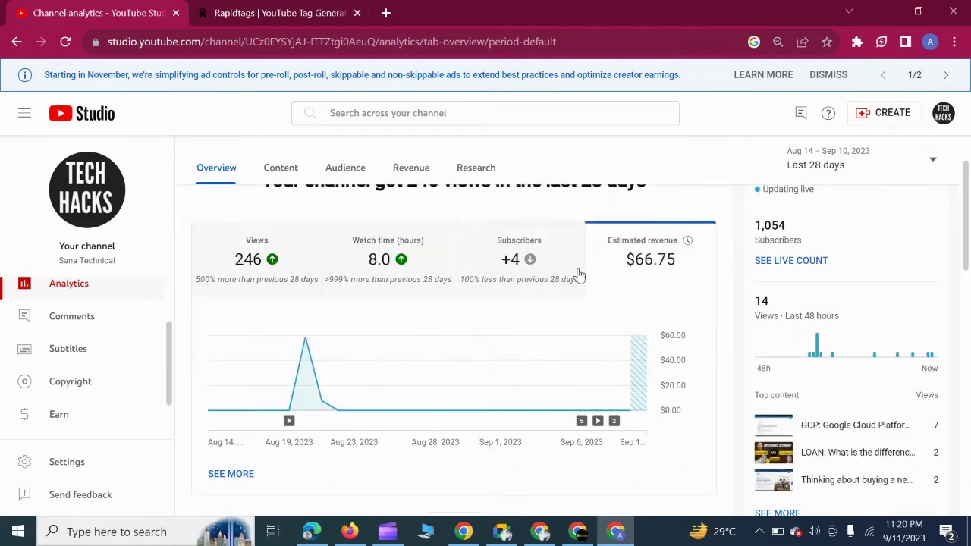
Set the analytics period to Last 7 days and check the channel's estimated revenue.
click(895, 167)
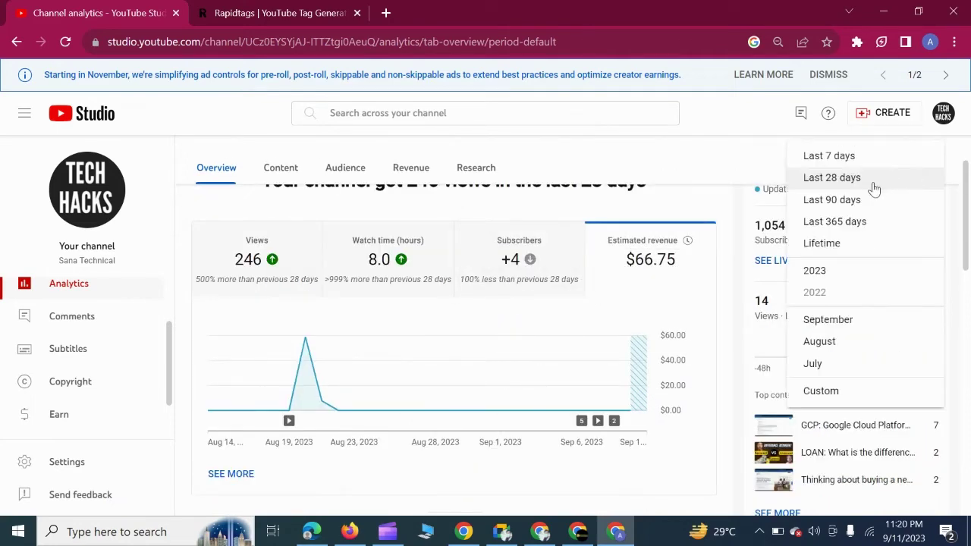
click(847, 156)
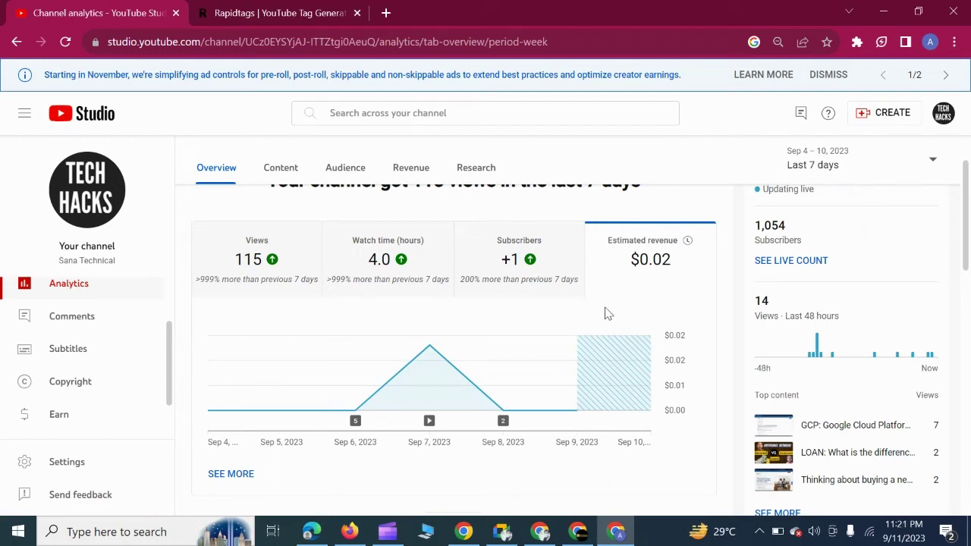
mouse_move(665, 276)
click(882, 172)
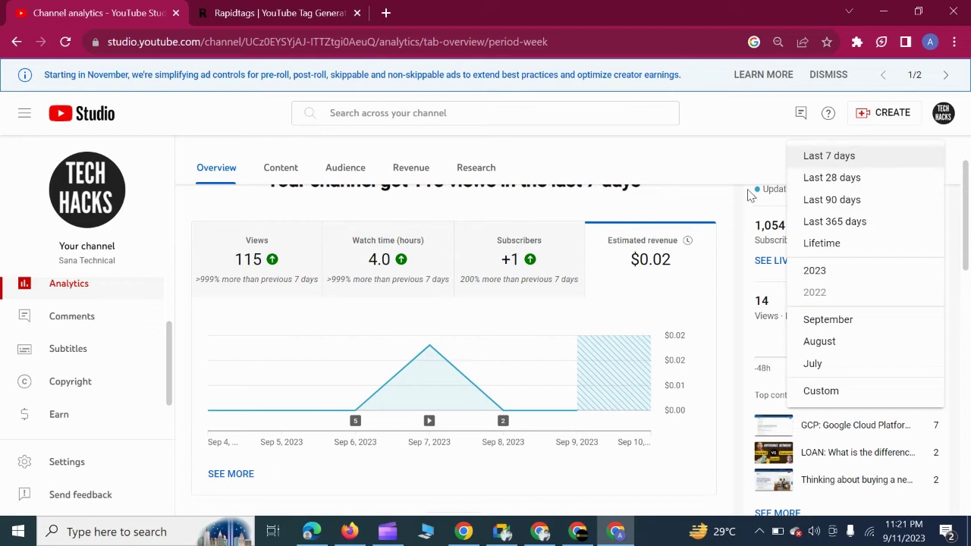
click(706, 173)
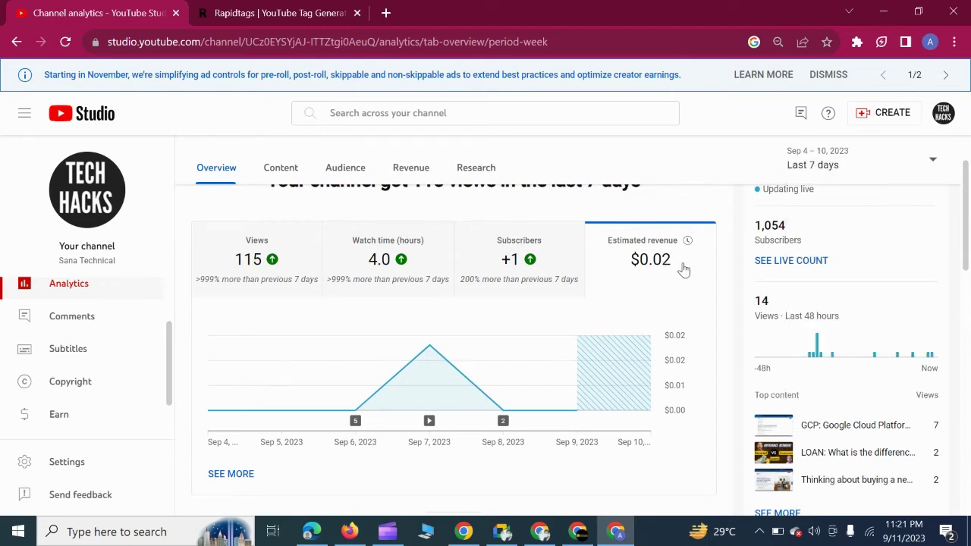
mouse_move(663, 273)
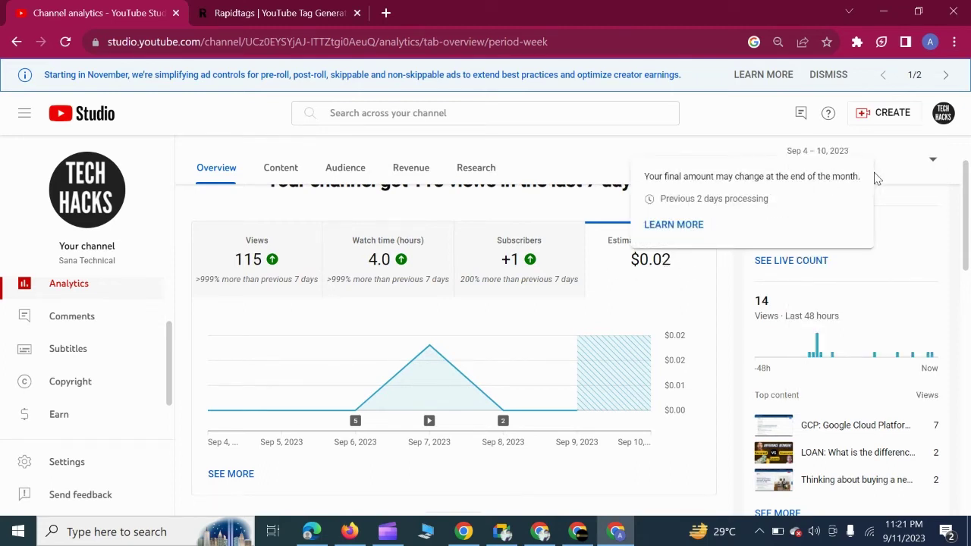
Set the analytics period to Last 28 days and inspect the peak and total of the estimated revenue.
click(898, 165)
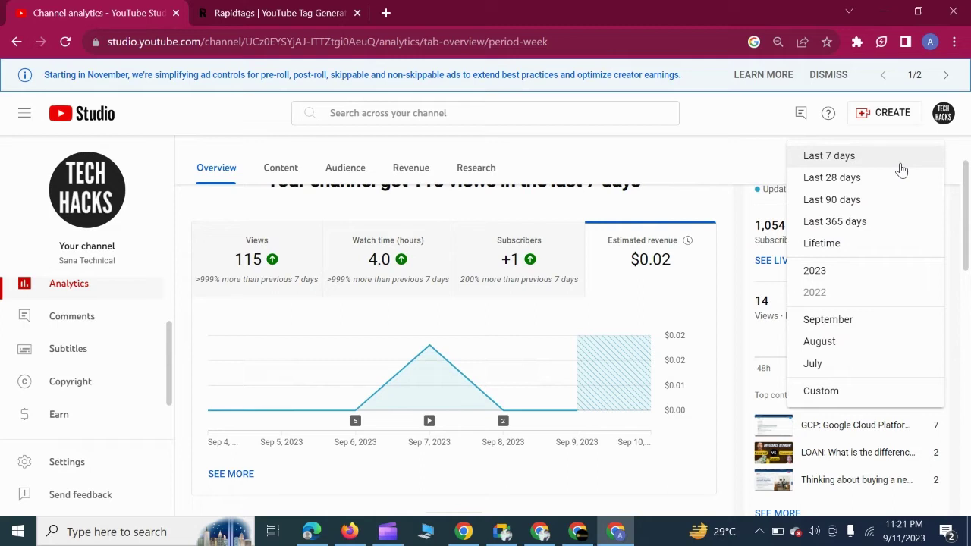
click(832, 179)
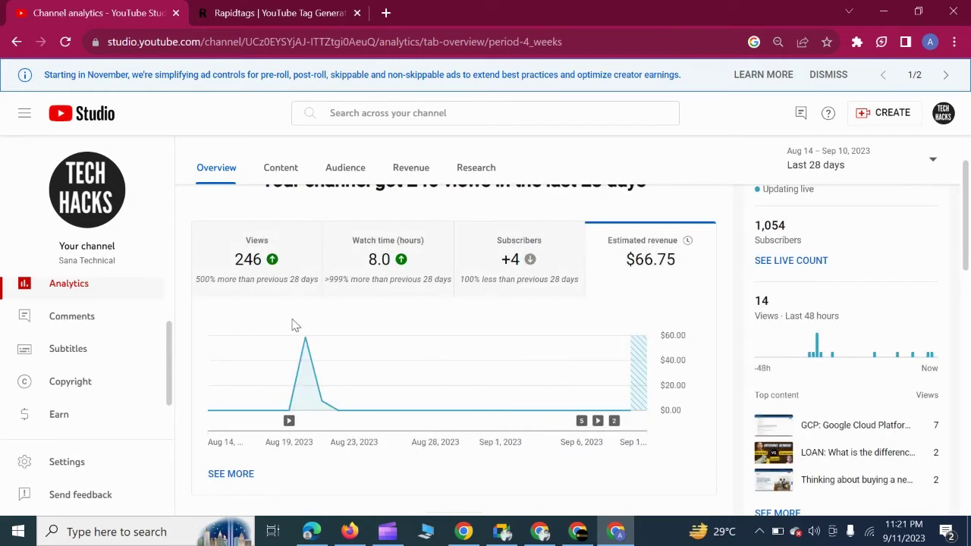
mouse_move(305, 343)
mouse_move(666, 270)
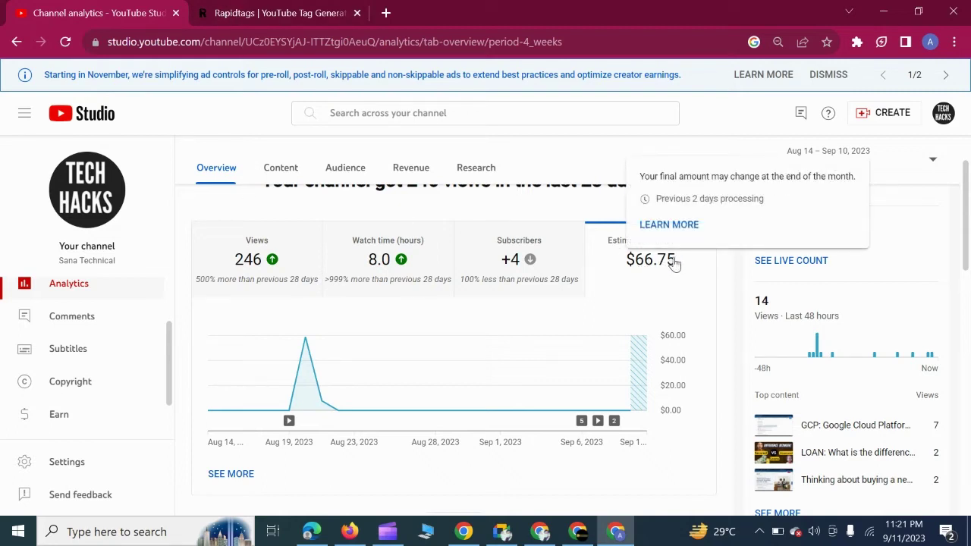
Switch the analytics period back to Last 7 days to compare the estimated revenue.
click(928, 158)
click(872, 159)
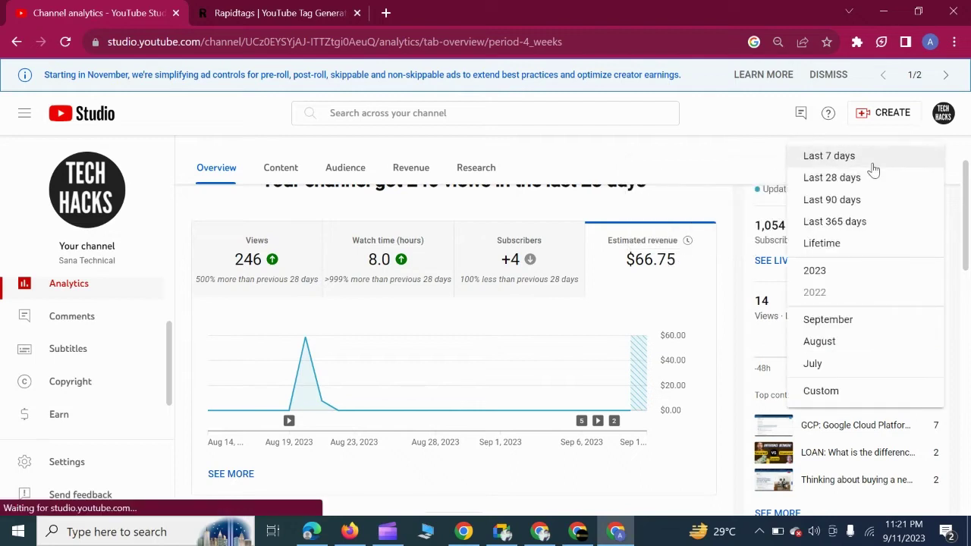
mouse_move(661, 269)
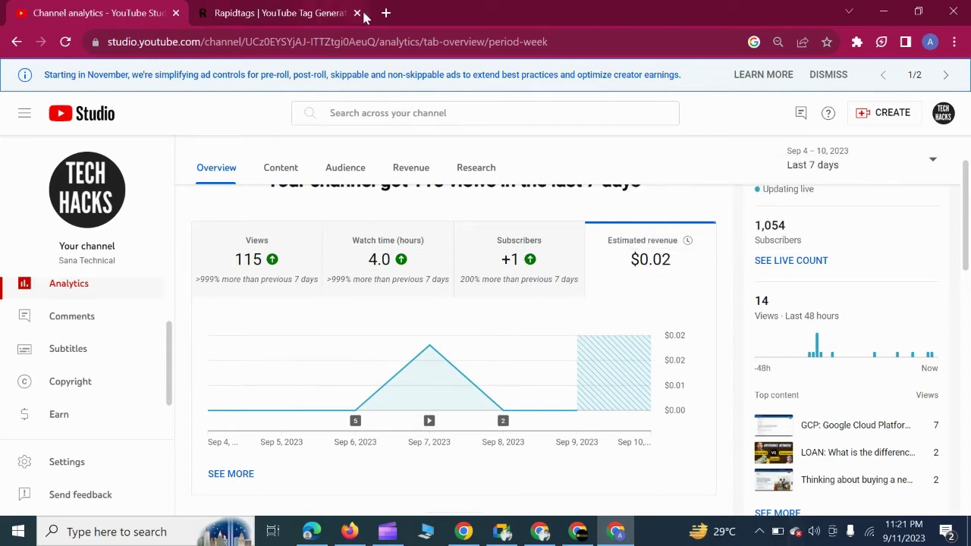
Minimize the YouTube Studio window and launch Google Chrome again with its profile chooser maximized.
click(882, 11)
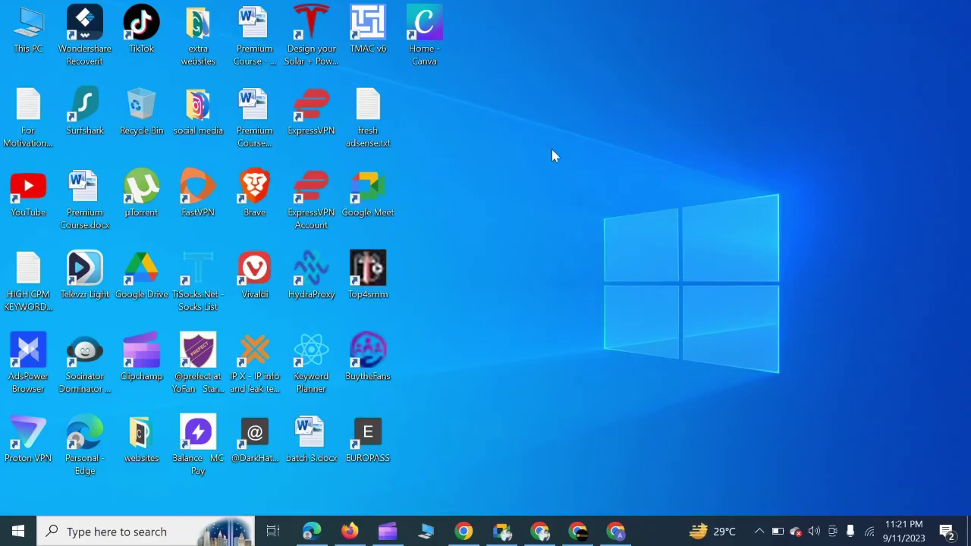
click(124, 533)
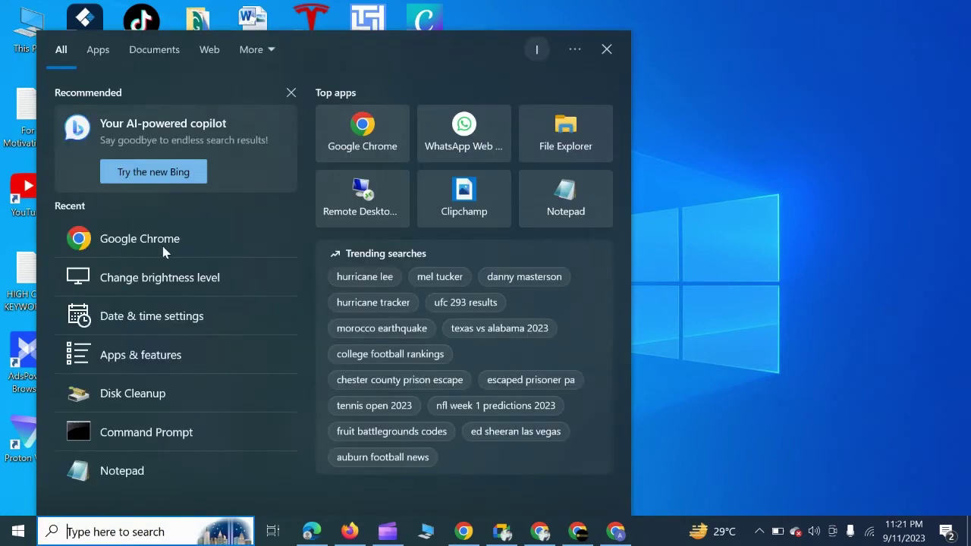
click(167, 239)
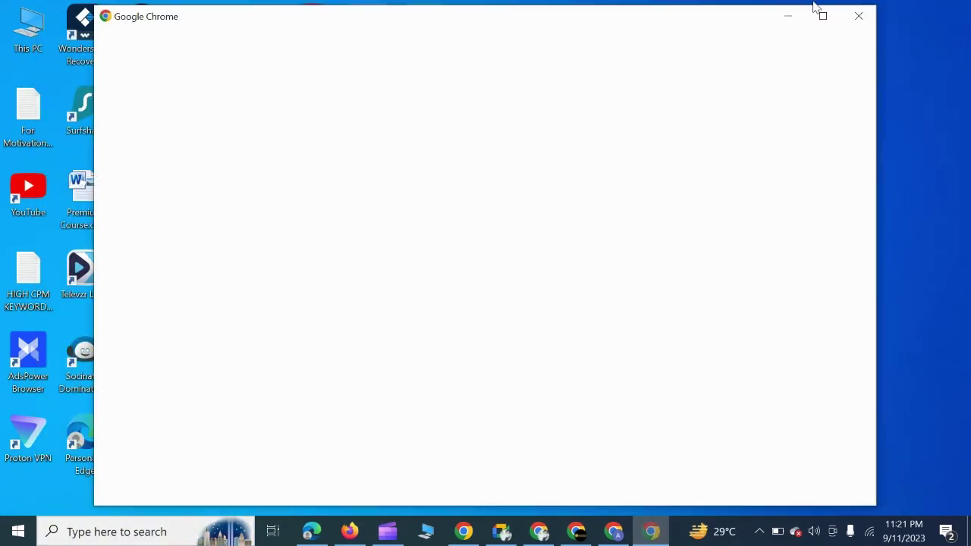
click(819, 16)
Open the Chrome profile whose name starts with "sana tech adse" and maximize its window.
scroll(520, 265, down, 7)
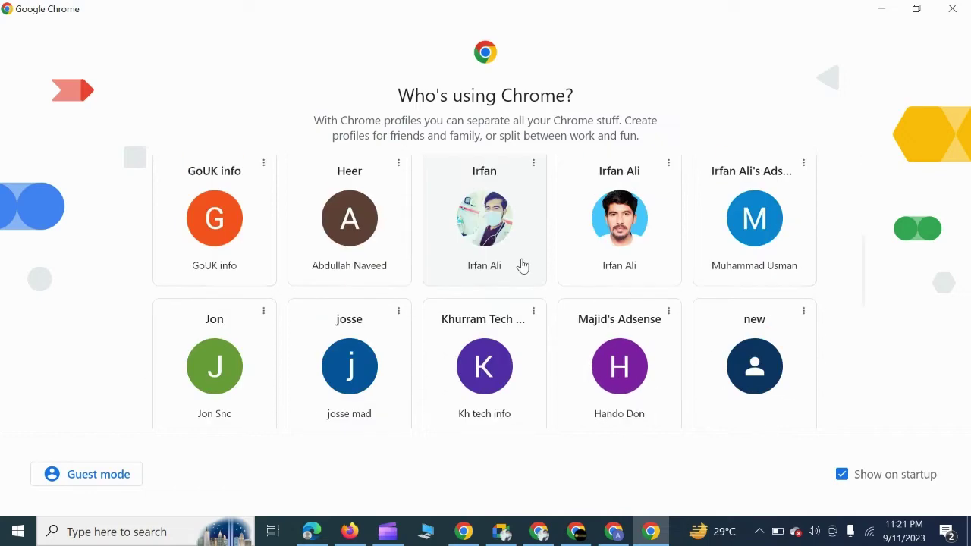
scroll(576, 300, down, 3)
scroll(593, 312, up, 2)
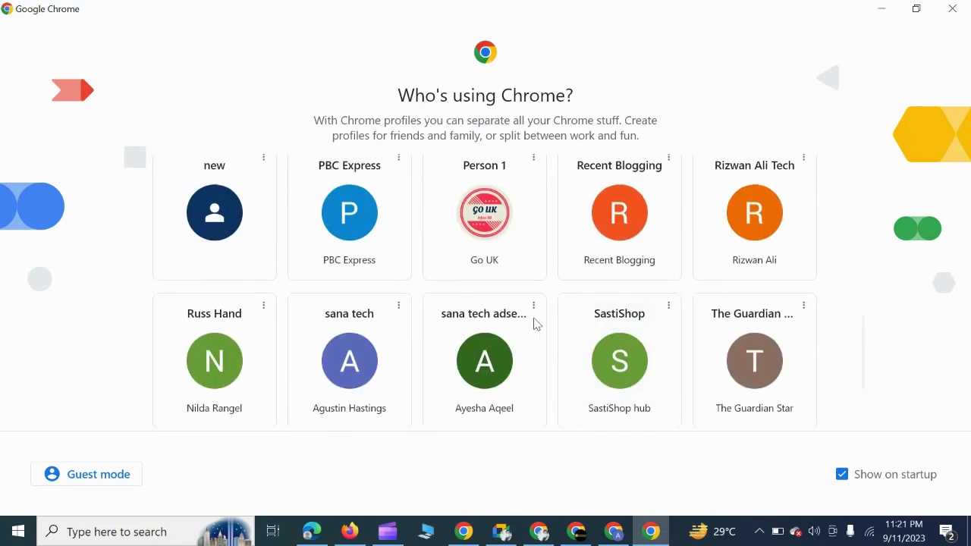
scroll(554, 322, down, 2)
scroll(507, 319, up, 2)
click(496, 317)
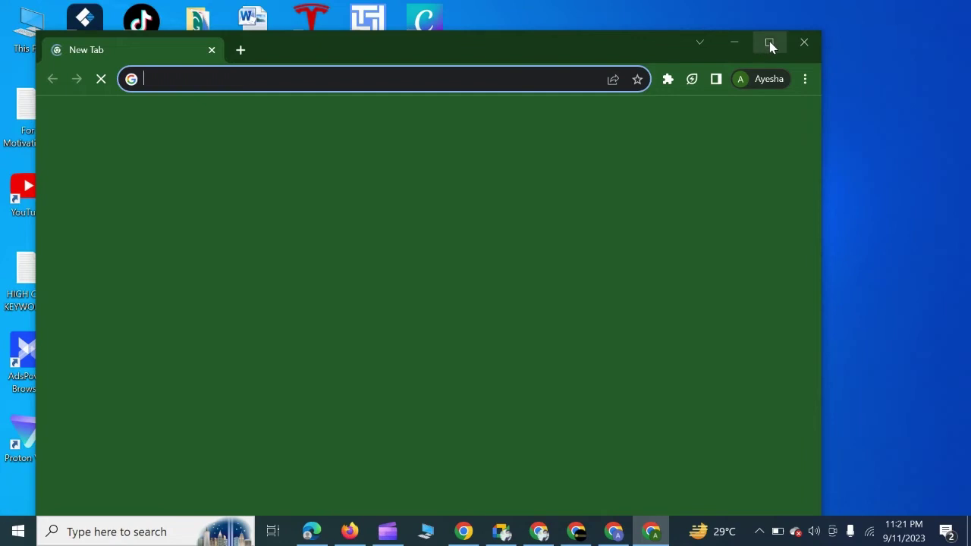
click(767, 42)
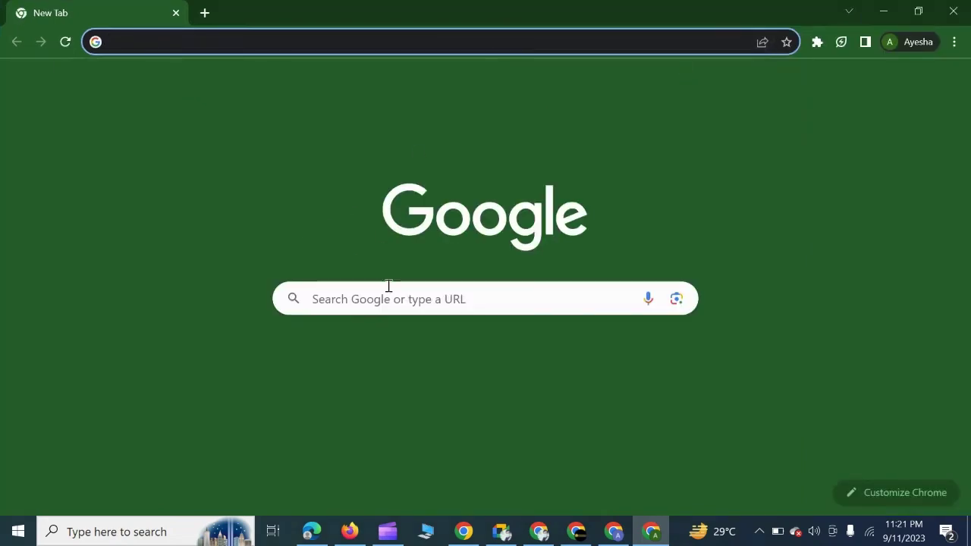
Search Google for "google adsense" and sign in to AdSense through the official site in the results.
click(382, 298)
click(349, 337)
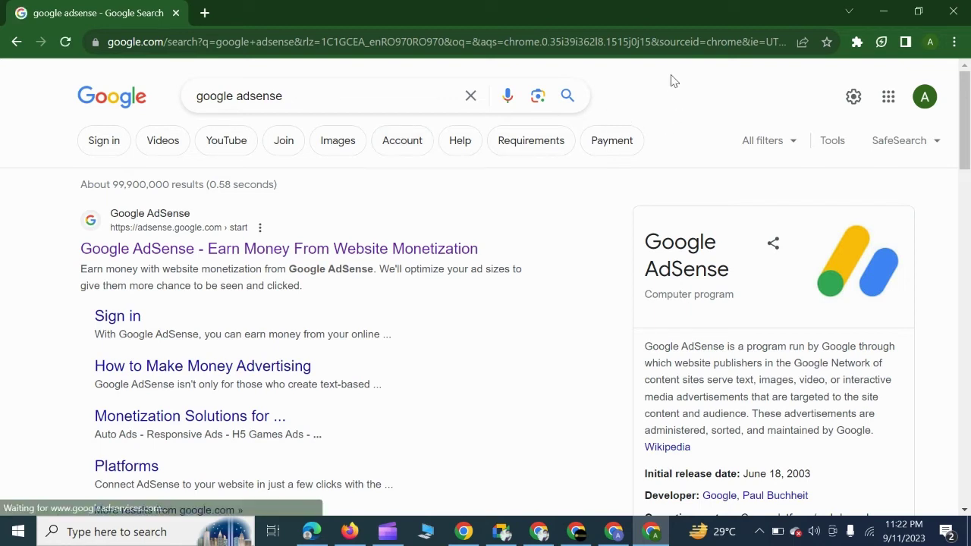
click(301, 250)
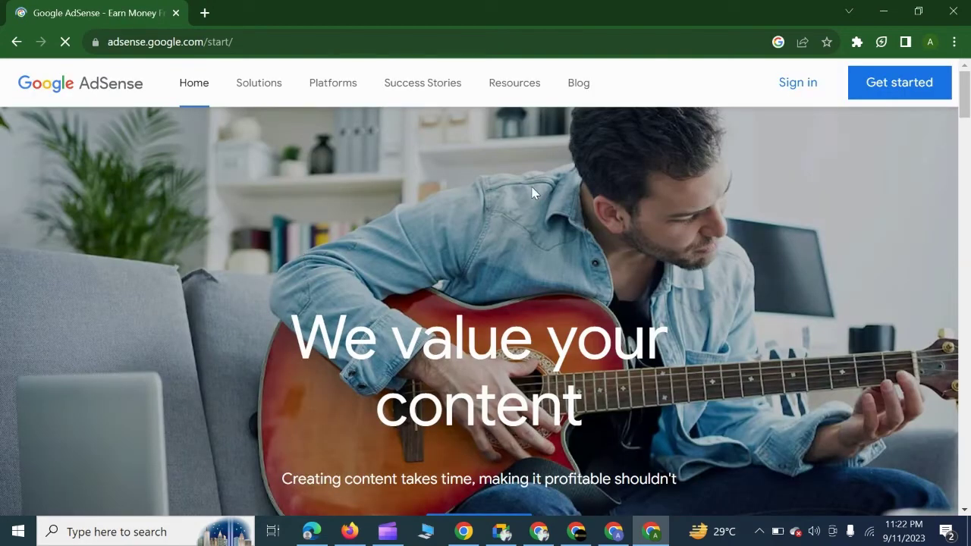
click(797, 82)
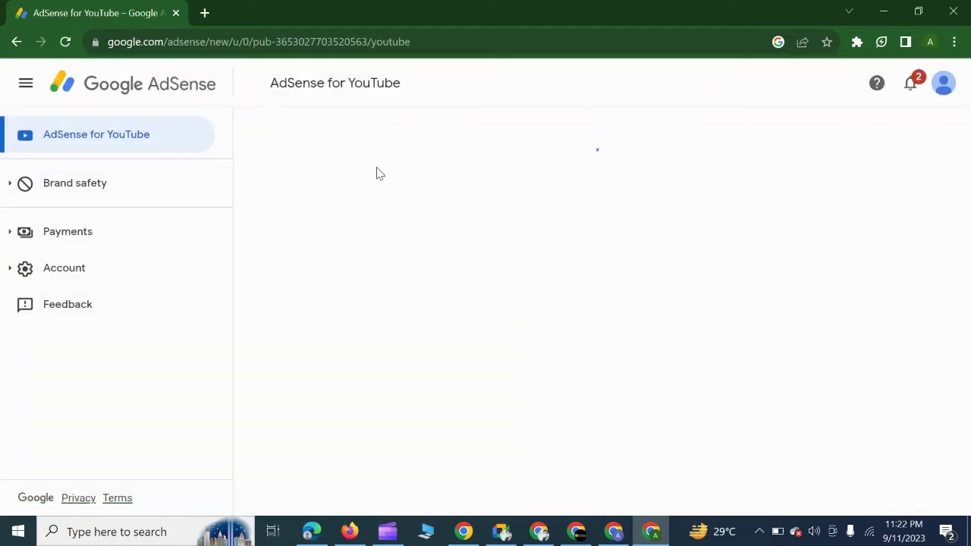
Examine the YouTube earnings card on the AdSense for YouTube page, highlighting the balance amount.
scroll(463, 220, down, 2)
scroll(465, 230, up, 1)
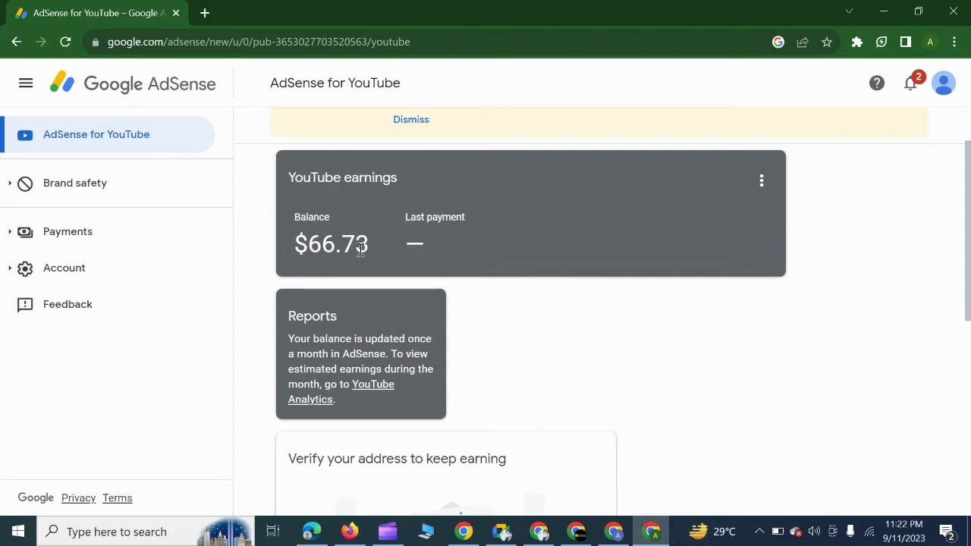
drag(303, 233, 371, 250)
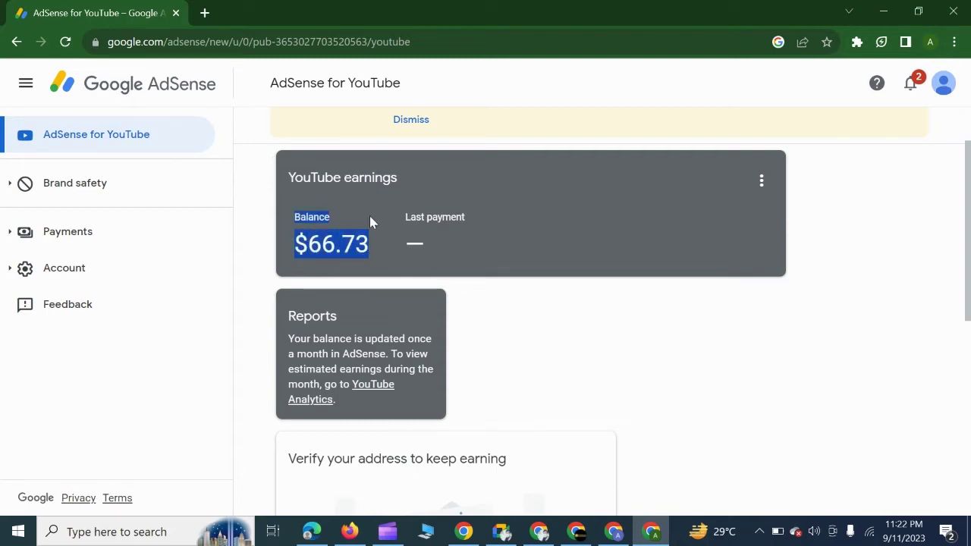
click(431, 185)
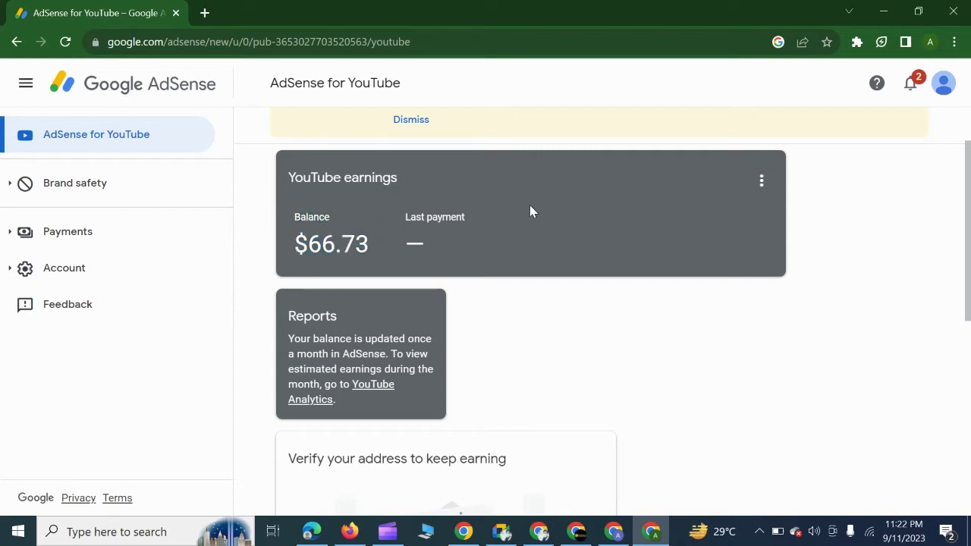
drag(296, 232, 397, 240)
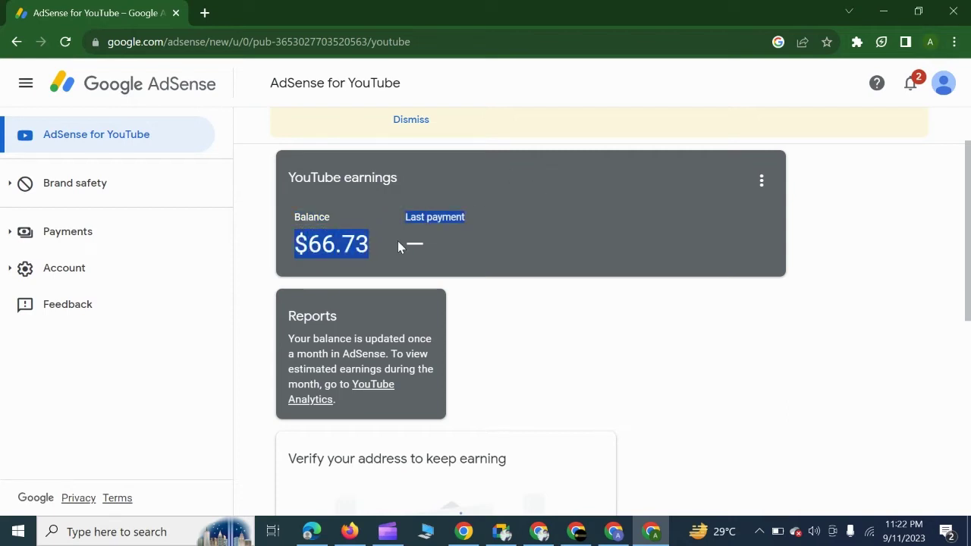
click(414, 200)
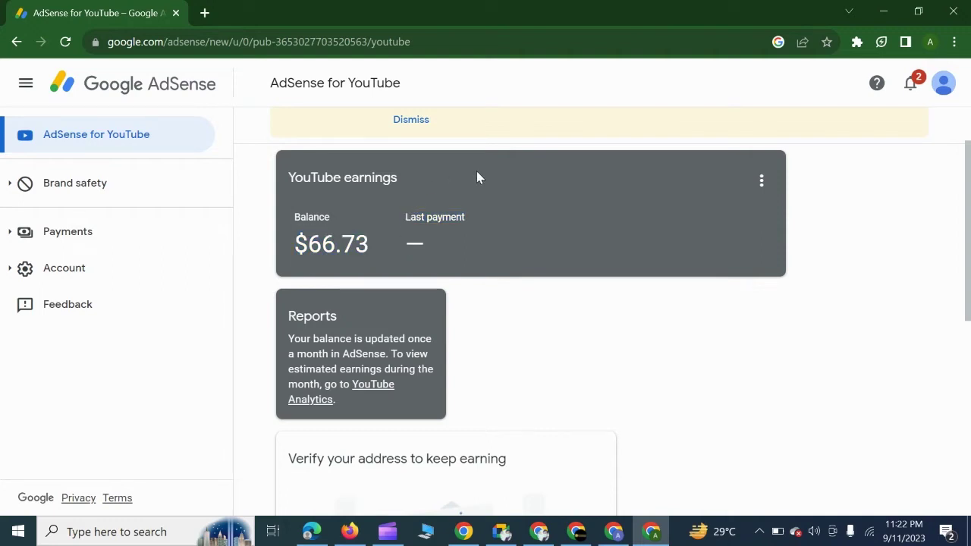
scroll(435, 235, down, 1)
scroll(447, 238, up, 2)
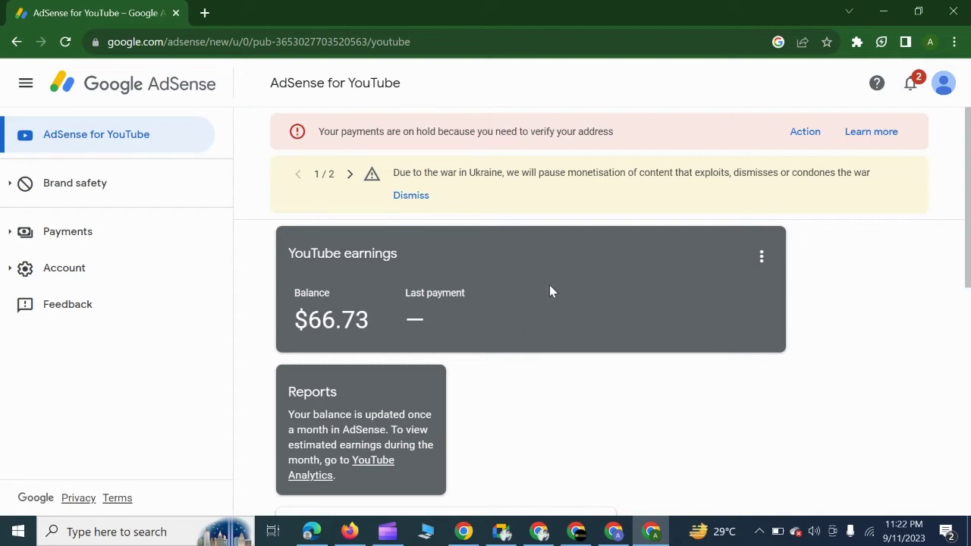
drag(297, 312, 379, 324)
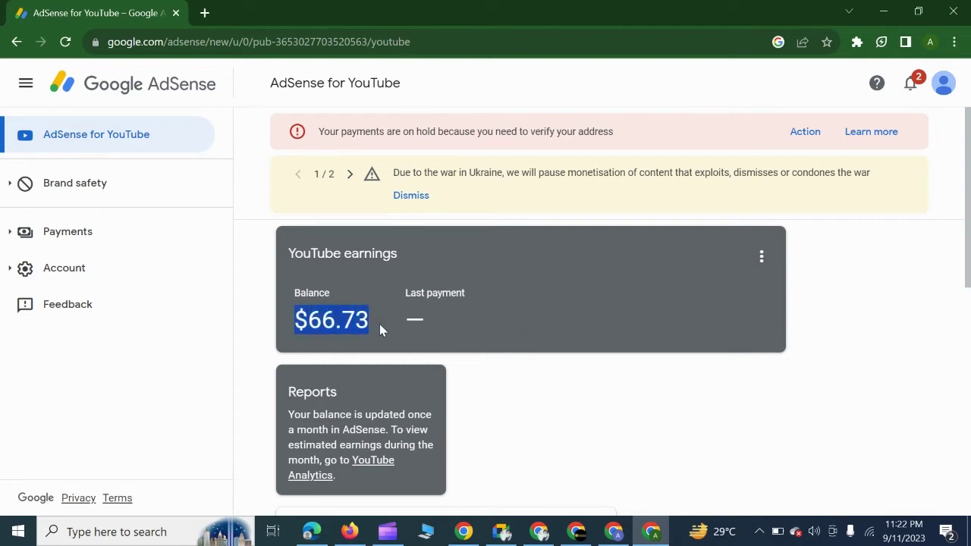
click(484, 267)
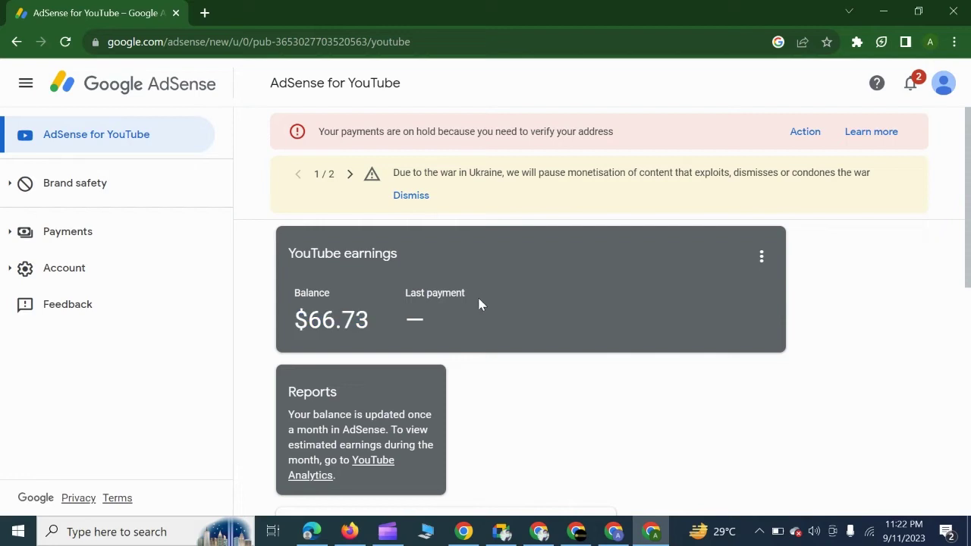
Review the AdSense for YouTube page around the earnings card, repeatedly highlighting the balance amount.
scroll(478, 304, down, 1)
scroll(480, 306, up, 1)
drag(291, 319, 375, 331)
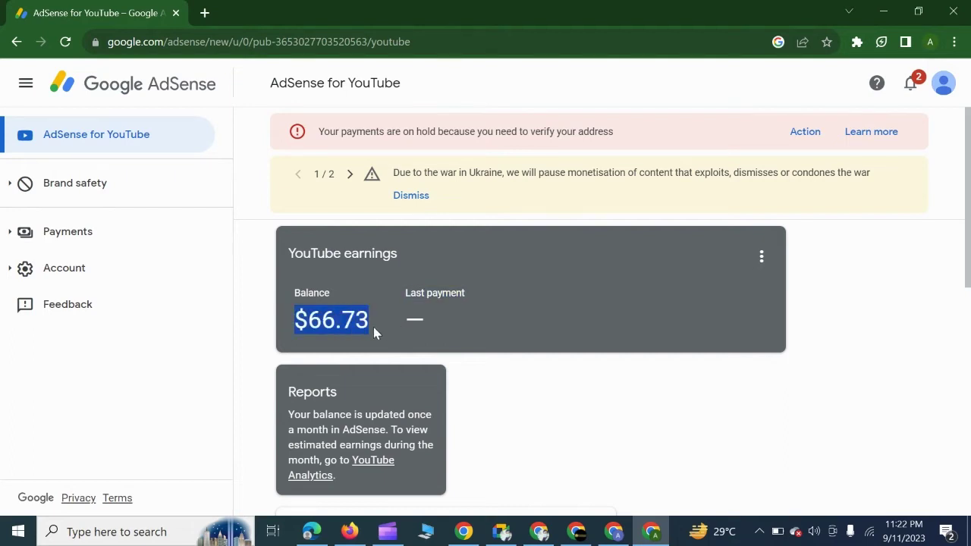
click(413, 253)
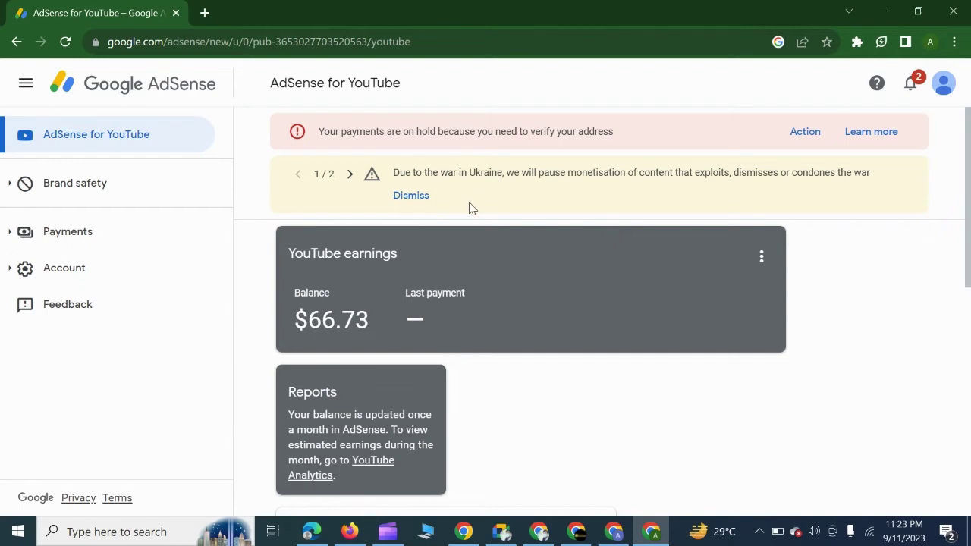
drag(292, 324, 370, 325)
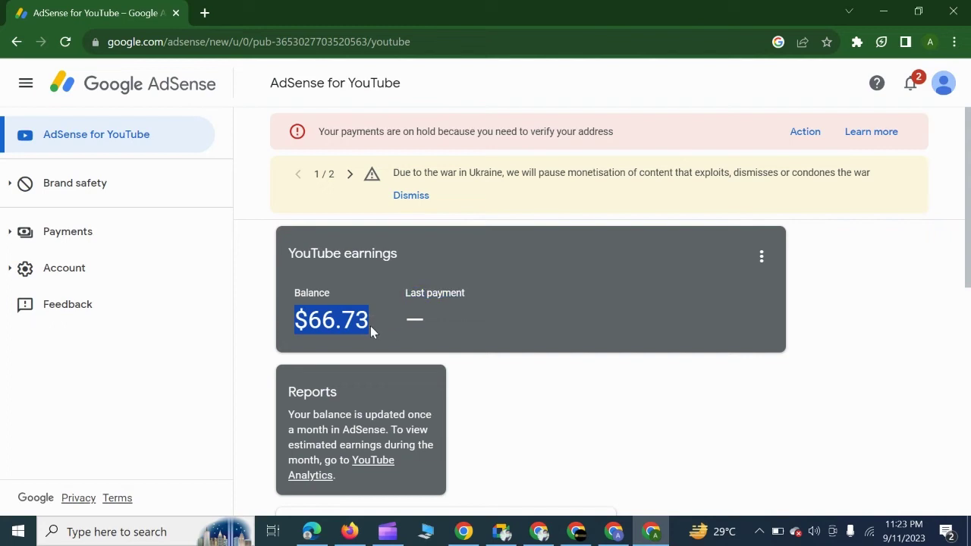
click(482, 264)
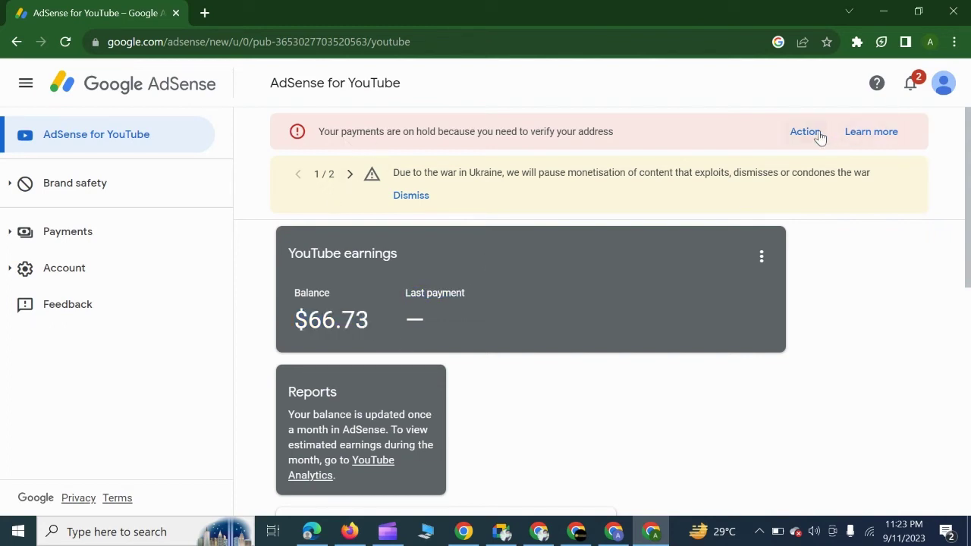
scroll(455, 345, down, 1)
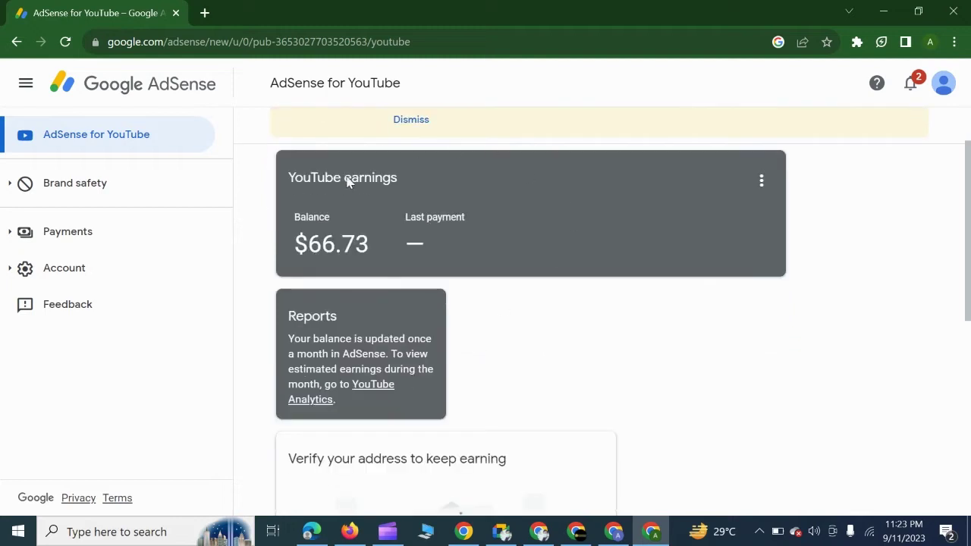
drag(288, 243, 371, 261)
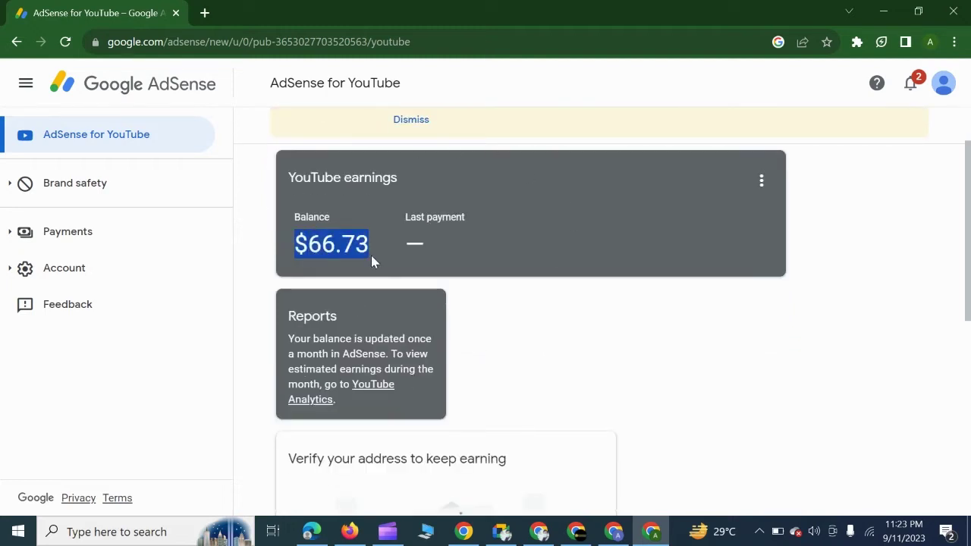
click(385, 219)
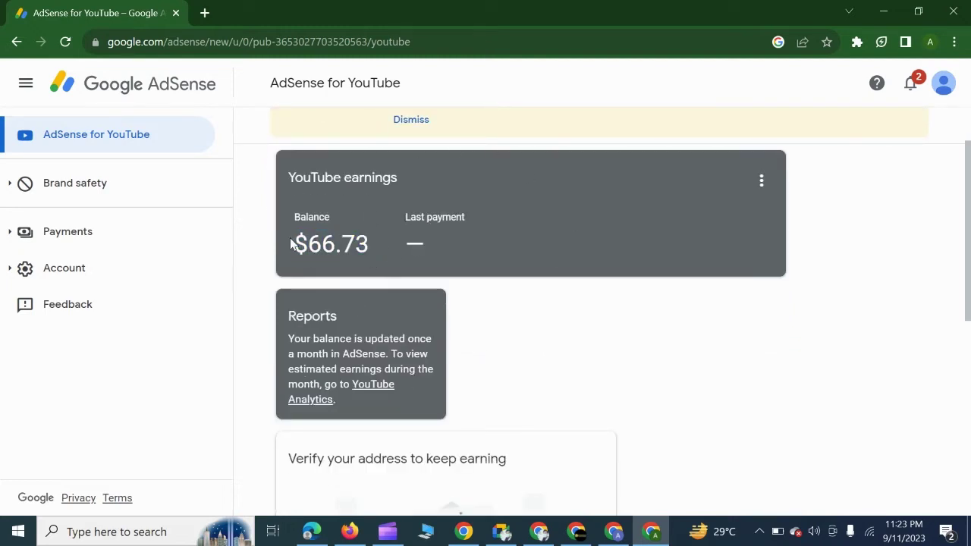
drag(295, 241, 372, 248)
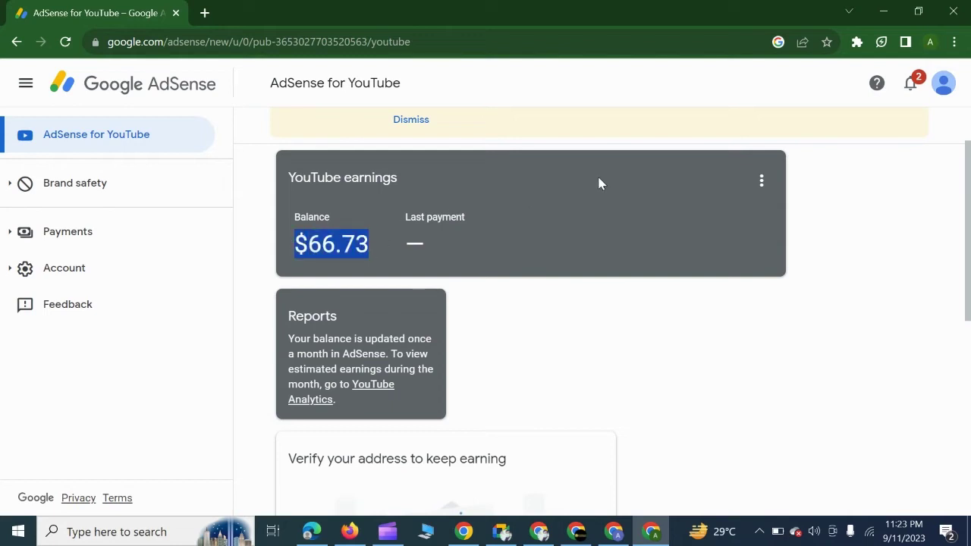
scroll(598, 177, up, 1)
click(372, 291)
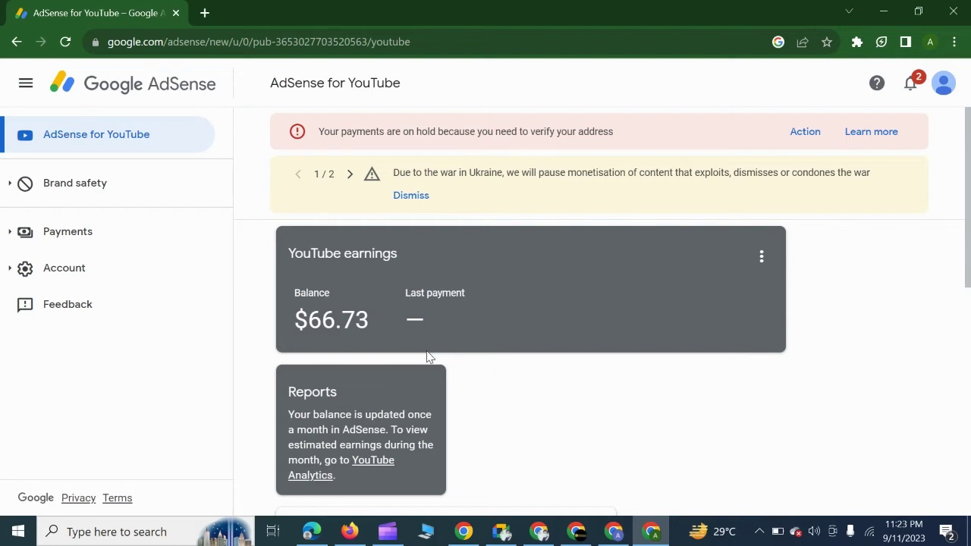
drag(282, 304, 374, 323)
click(381, 281)
Switch to YouTube Studio and examine the last 7 days' estimated revenue chart and the top content list in the channel analytics overview.
click(612, 532)
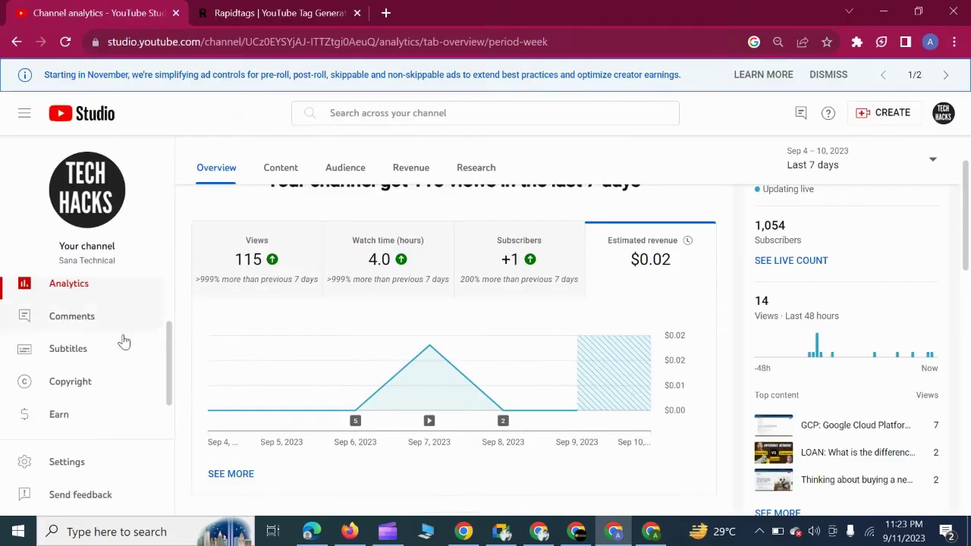
scroll(256, 341, down, 1)
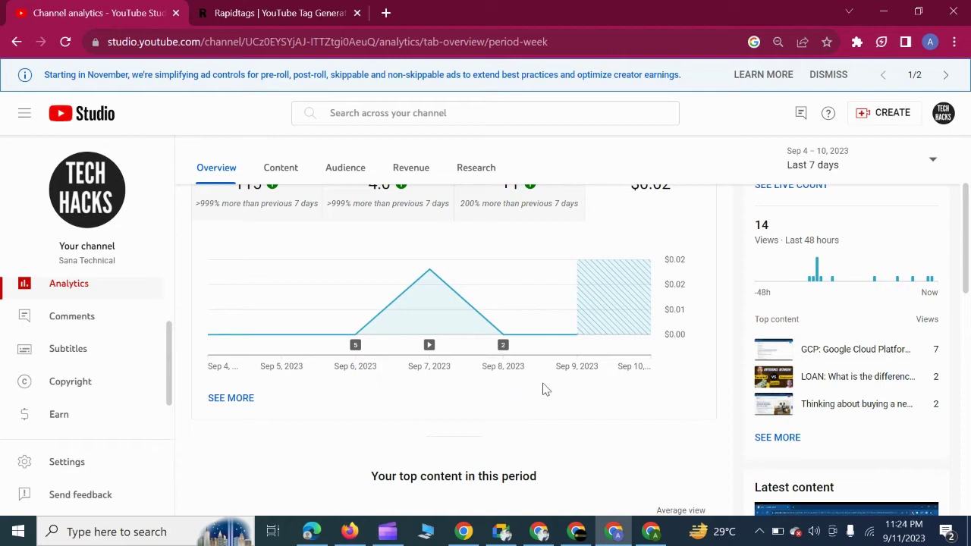
mouse_move(558, 333)
scroll(342, 340, down, 2)
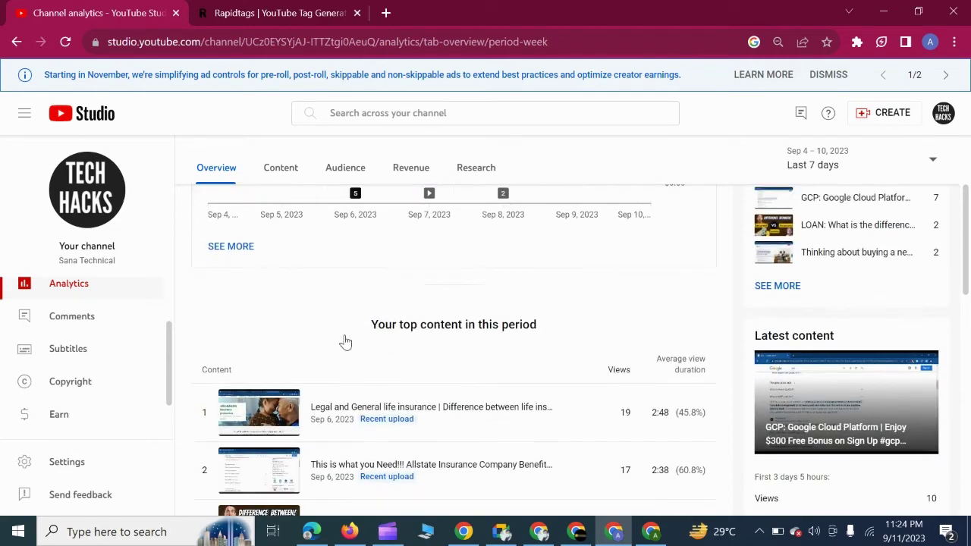
scroll(333, 410, down, 2)
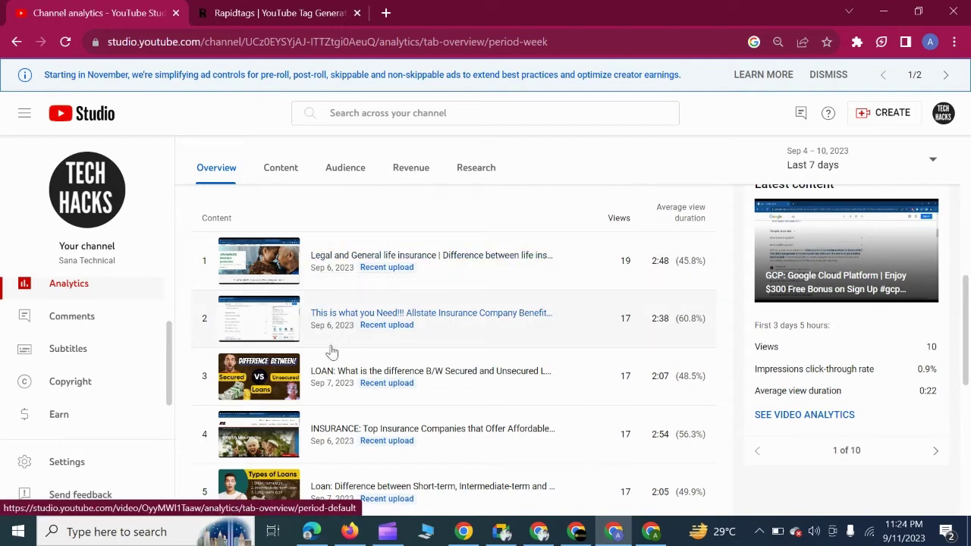
scroll(326, 355, up, 1)
scroll(321, 357, down, 3)
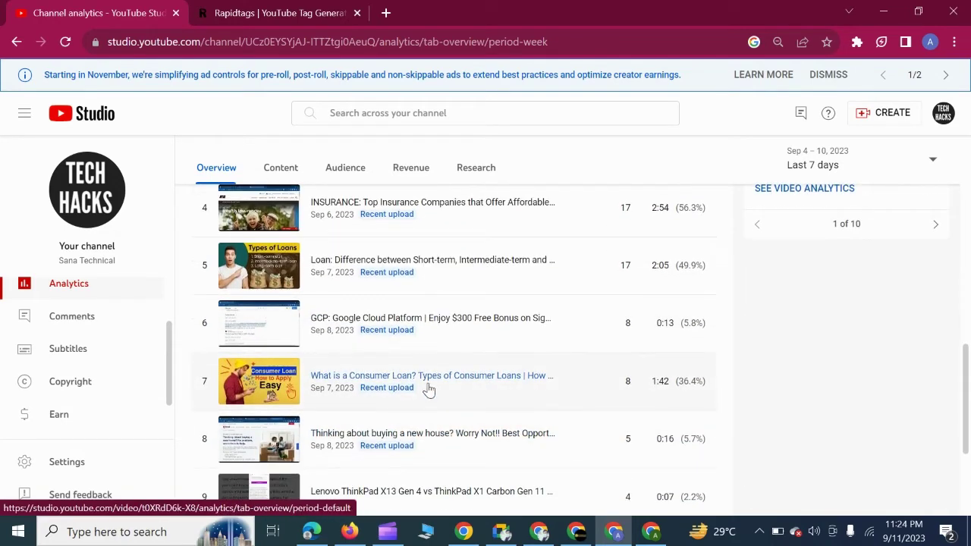
scroll(427, 387, up, 5)
scroll(427, 386, up, 2)
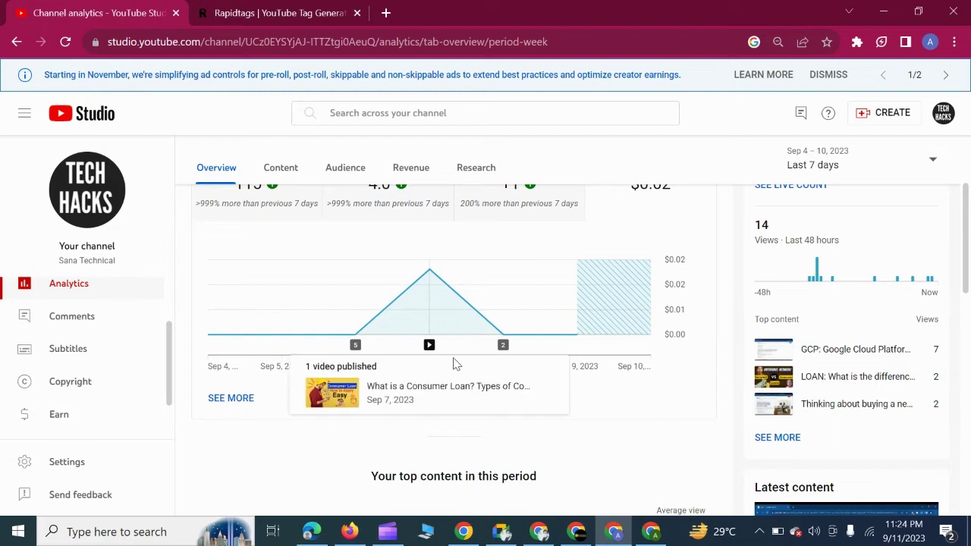
Close both the AdSense and the YouTube Studio browser windows.
click(882, 12)
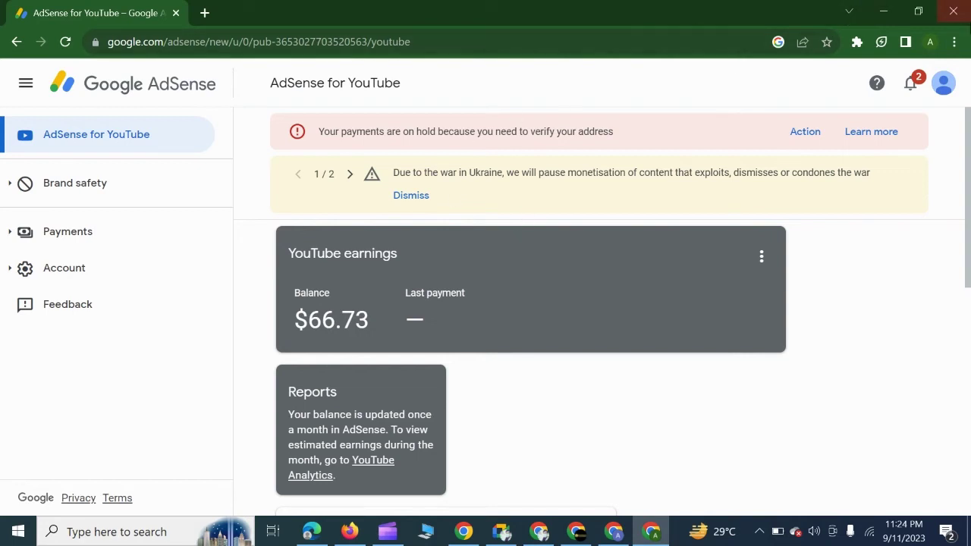
click(949, 10)
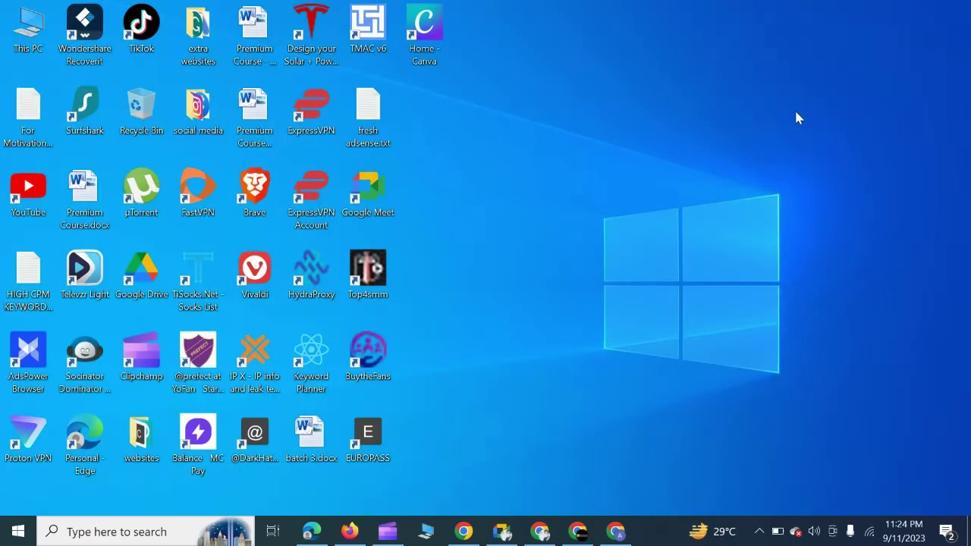
click(614, 529)
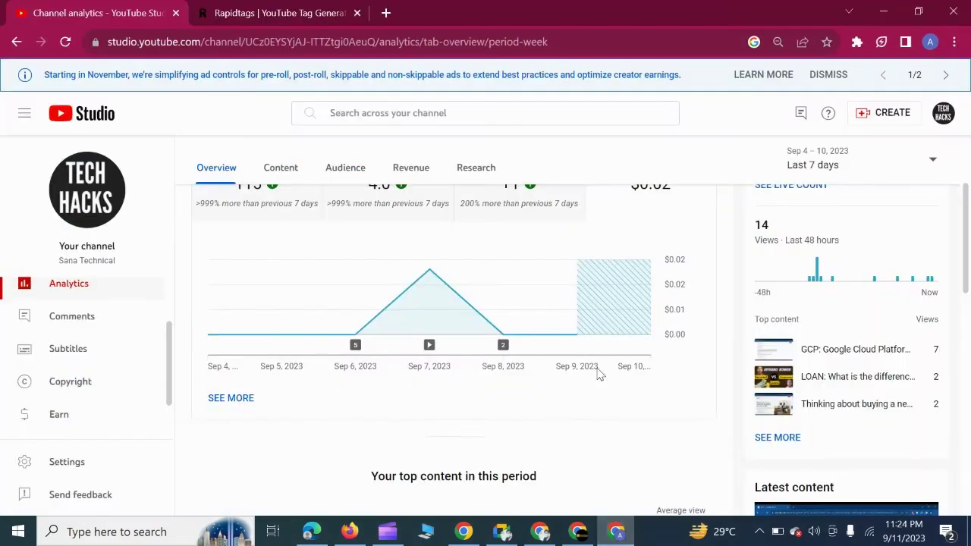
click(950, 11)
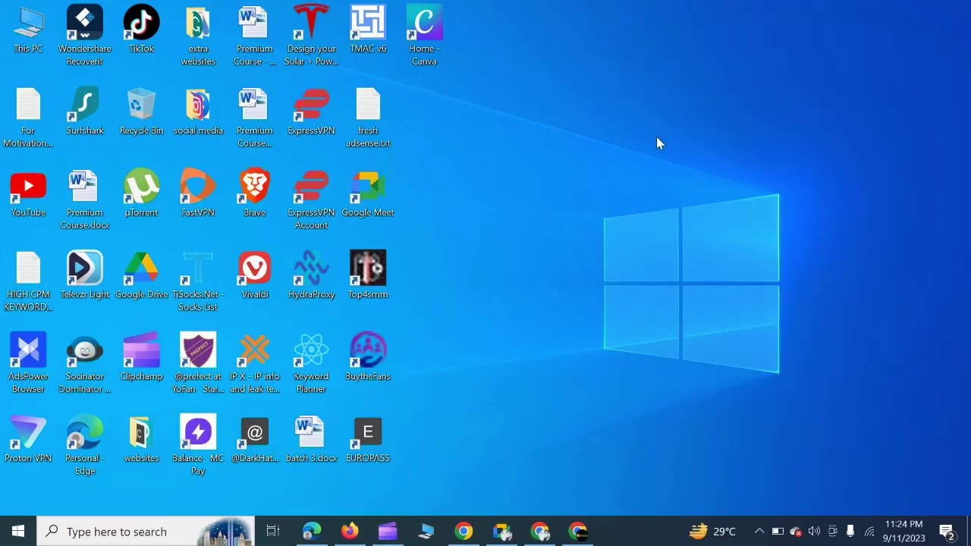
right_click(657, 143)
click(687, 183)
right_click(521, 73)
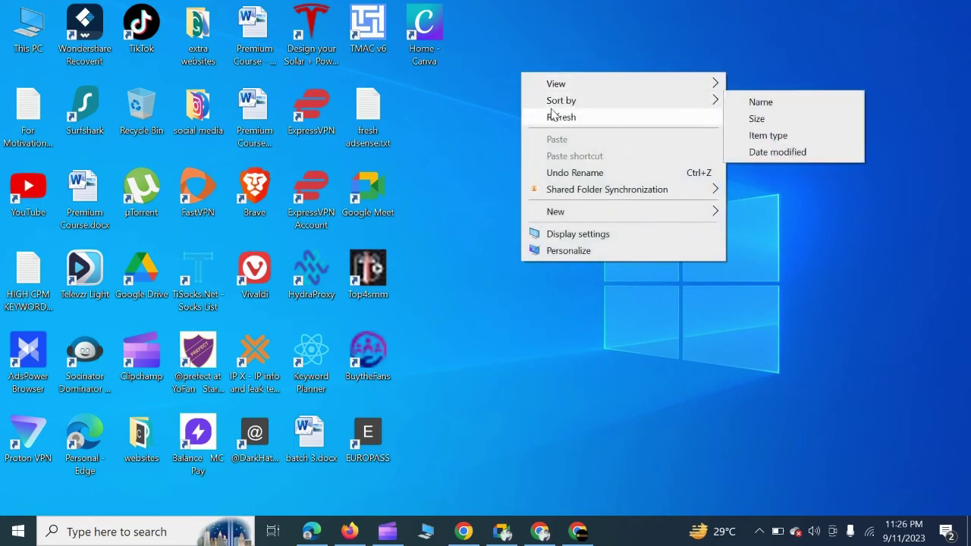
click(553, 116)
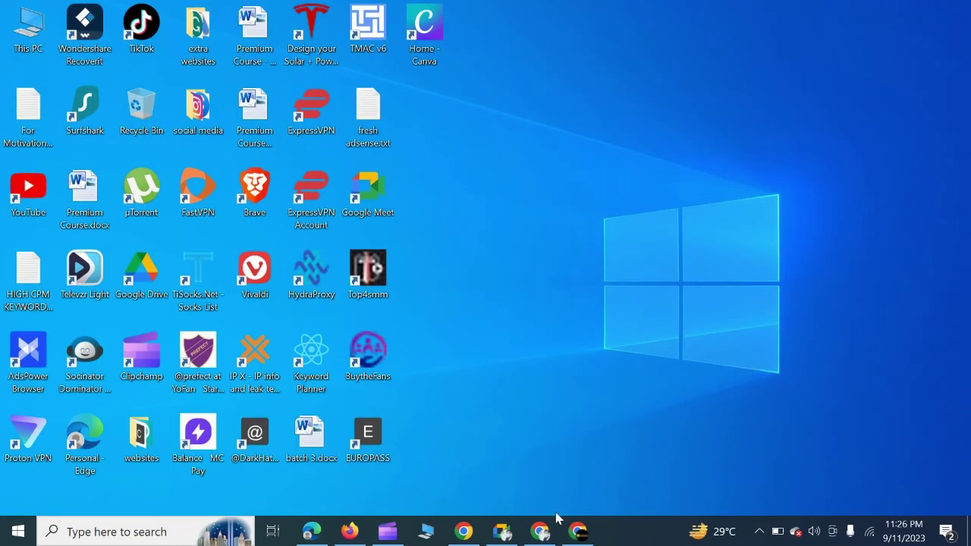
Switch to the Chrome window holding the Canva design and open the Search engine section of Chrome's settings in a new tab.
click(501, 530)
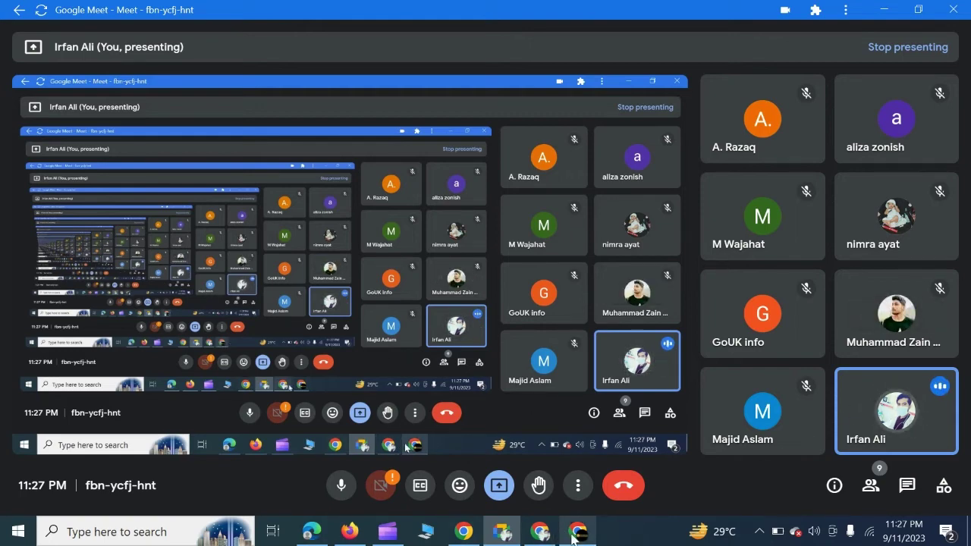
mouse_move(579, 537)
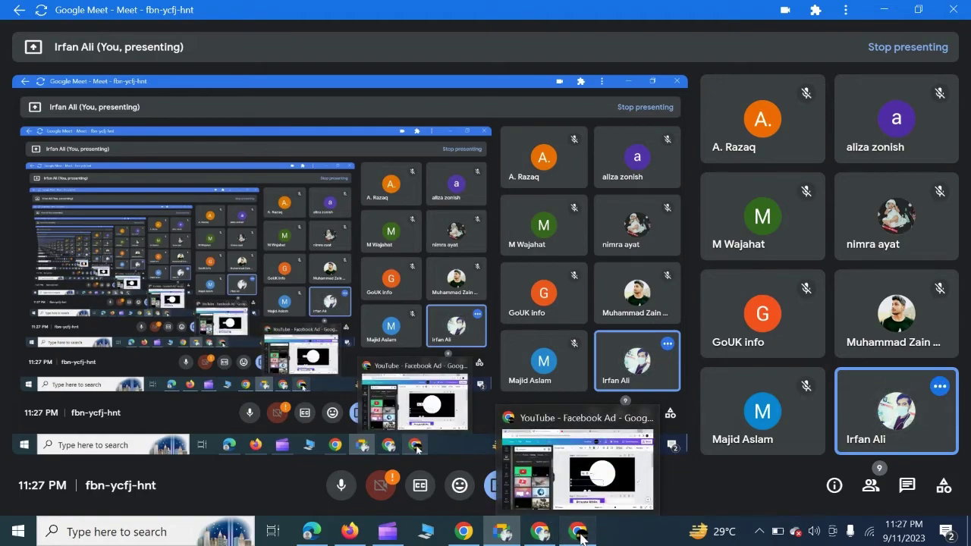
click(579, 537)
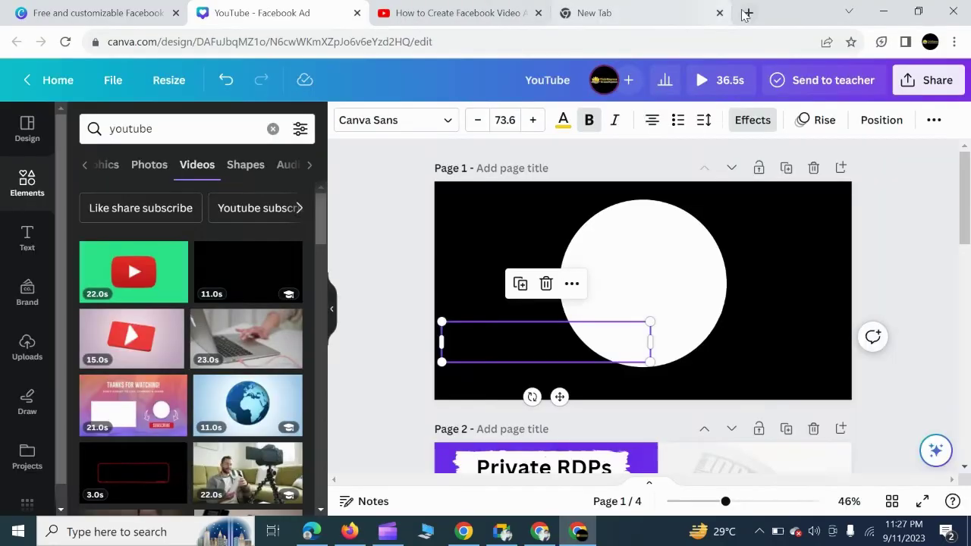
click(748, 13)
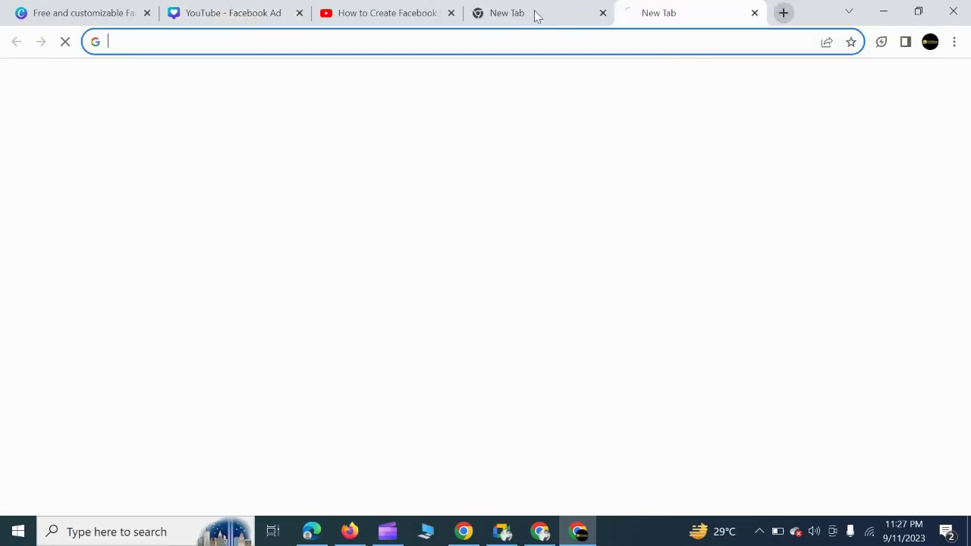
click(954, 42)
click(768, 336)
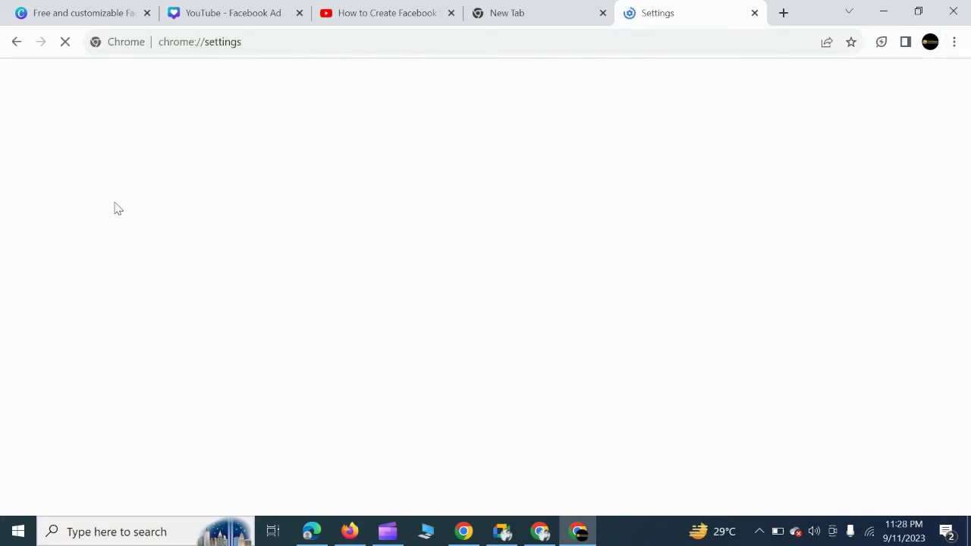
click(93, 276)
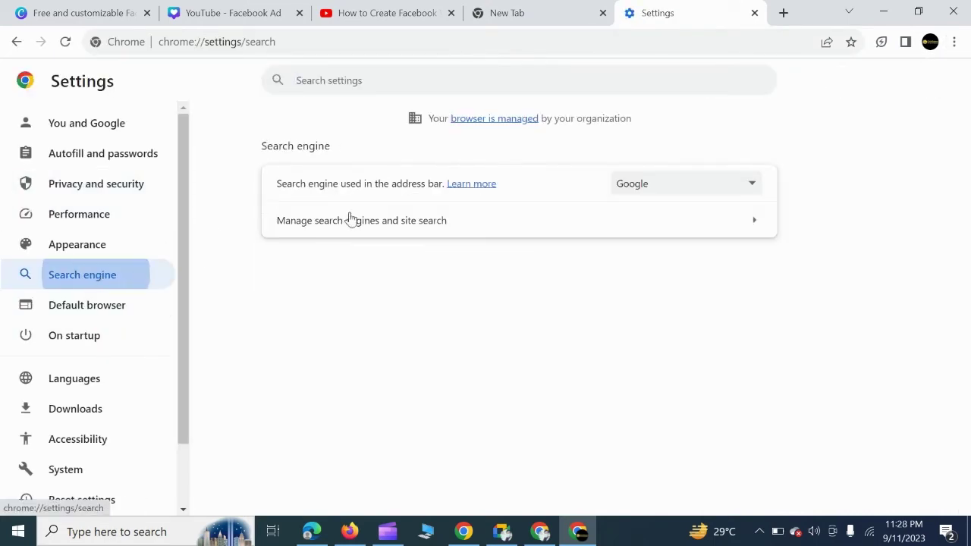
Set the address bar search engine to DuckDuckGo and check the change on the New Tab page.
click(741, 185)
click(703, 247)
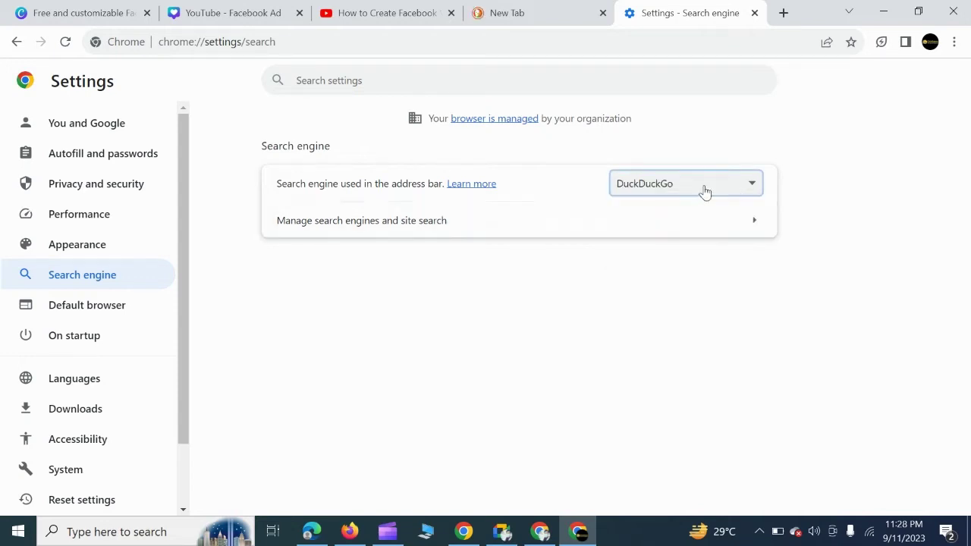
click(550, 13)
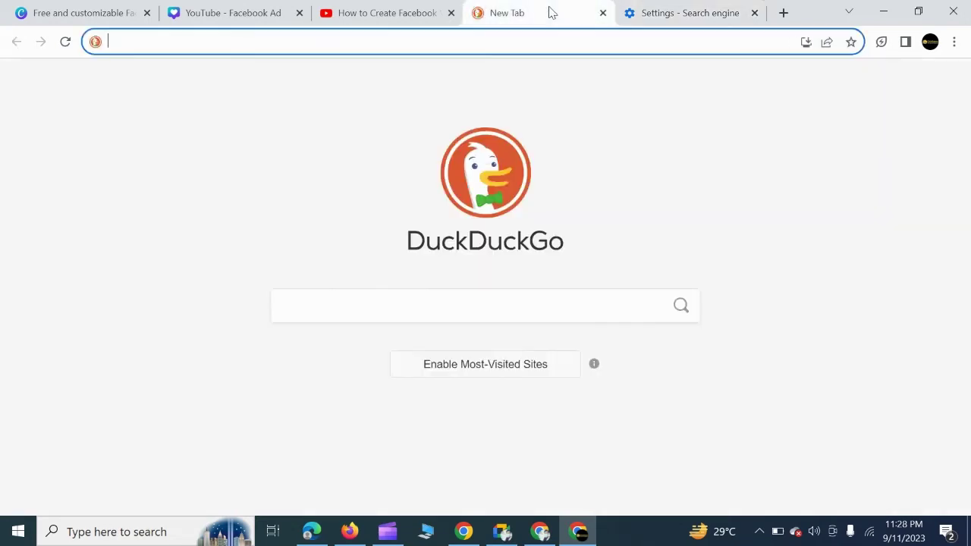
Set the address bar search engine back to Google and check the change on the New Tab page.
click(709, 13)
click(721, 184)
click(687, 203)
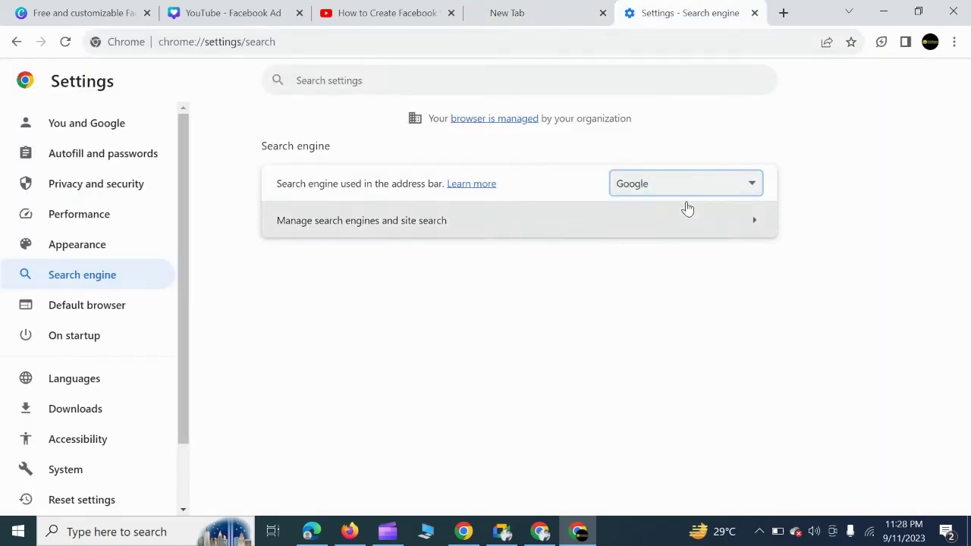
click(535, 16)
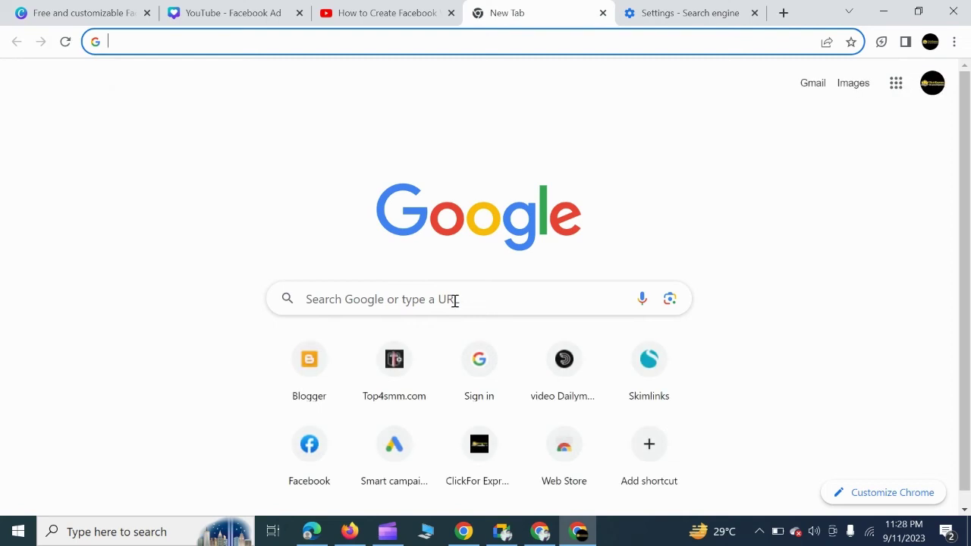
Return to the search engine settings, look over the settings sections, and close the separate New Tab page.
click(642, 10)
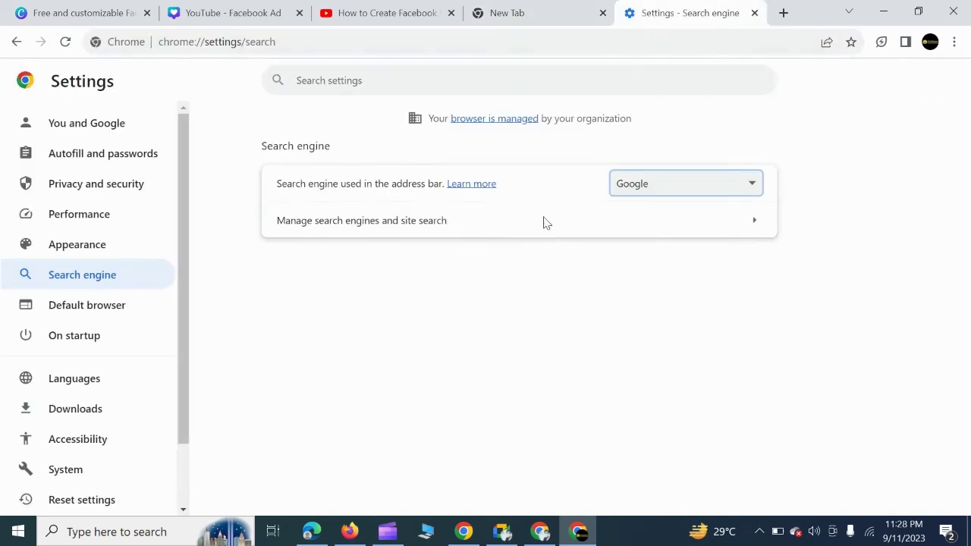
click(698, 182)
scroll(119, 308, down, 1)
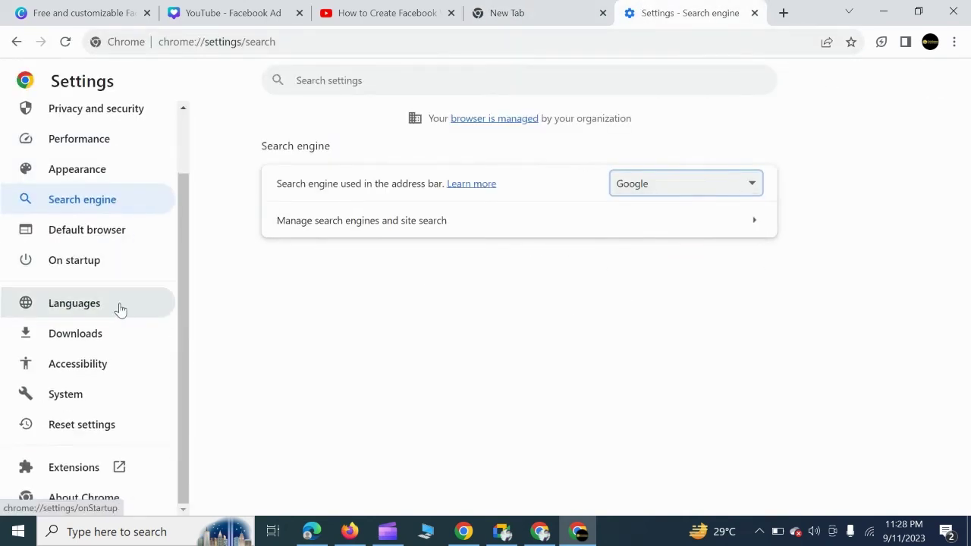
scroll(121, 311, up, 2)
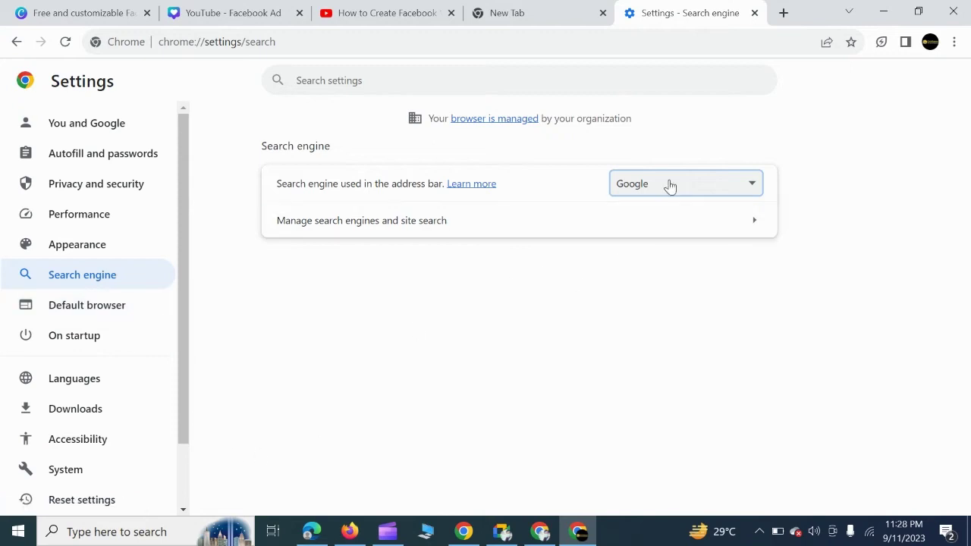
click(604, 12)
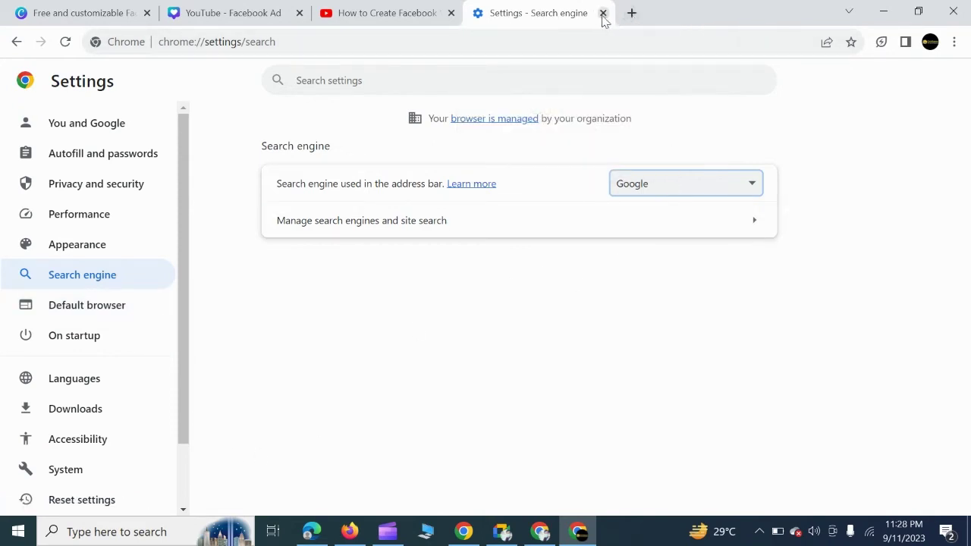
Close the search engine settings tab and pause the YouTube video "How to Create Facebook Video Ads with Canva".
click(603, 13)
click(573, 15)
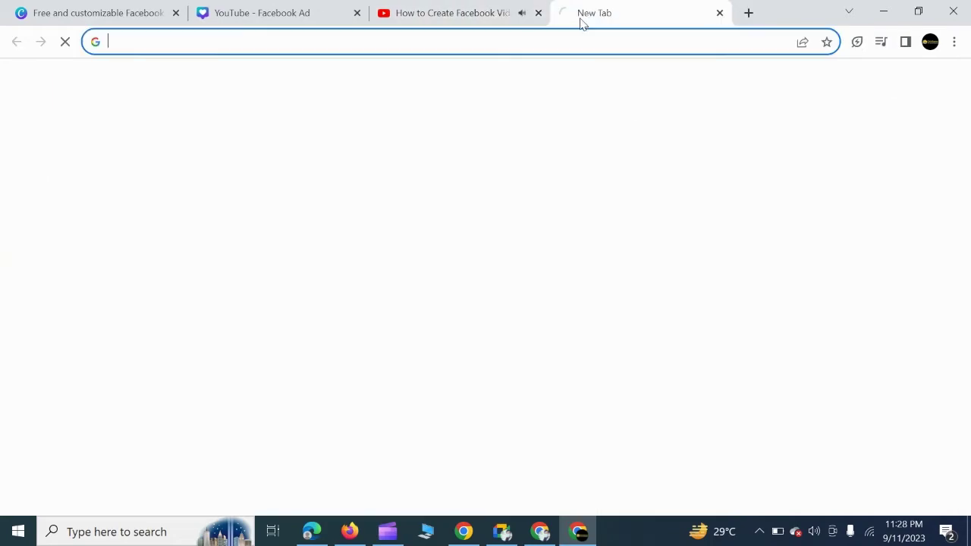
click(494, 13)
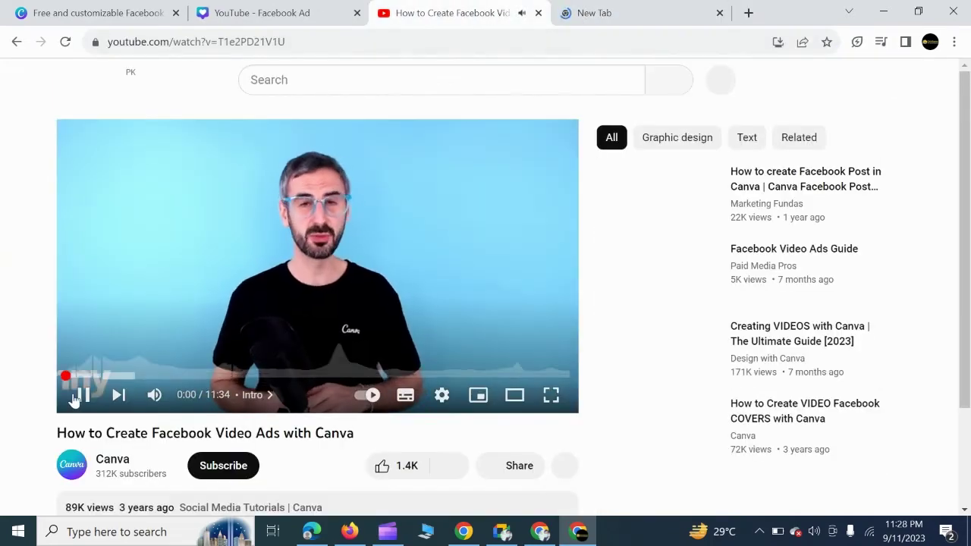
click(278, 329)
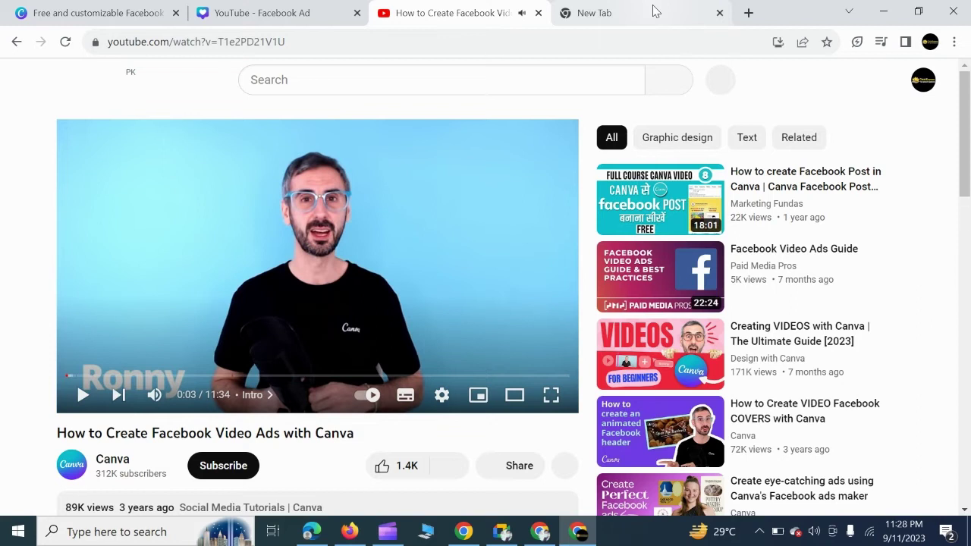
click(654, 11)
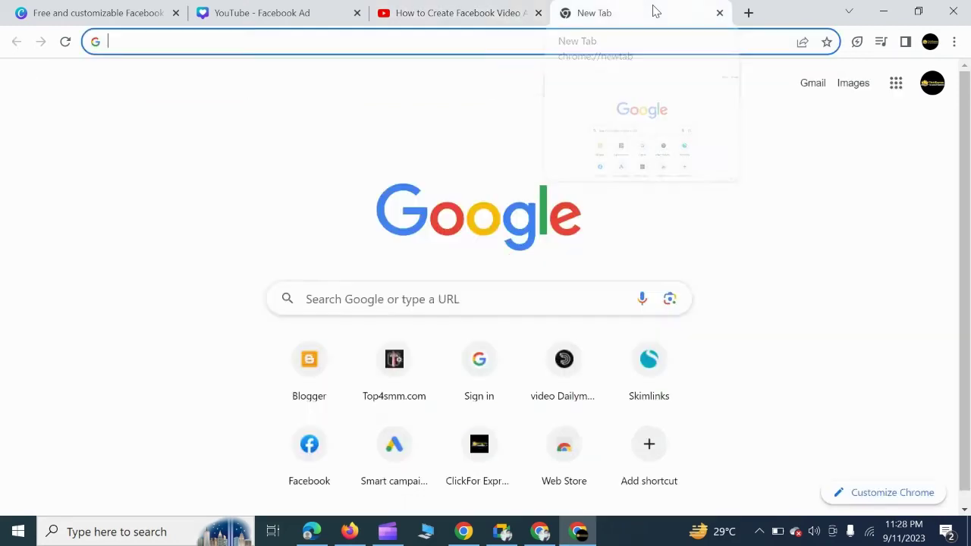
Minimize the Chrome and Google Meet windows and point out the Brave and Vivaldi shortcuts on the desktop.
click(893, 9)
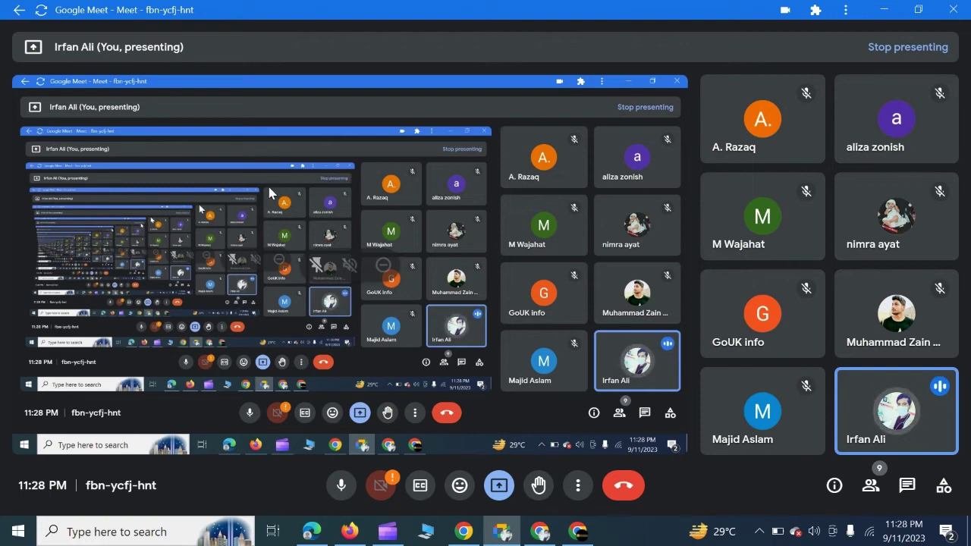
click(882, 9)
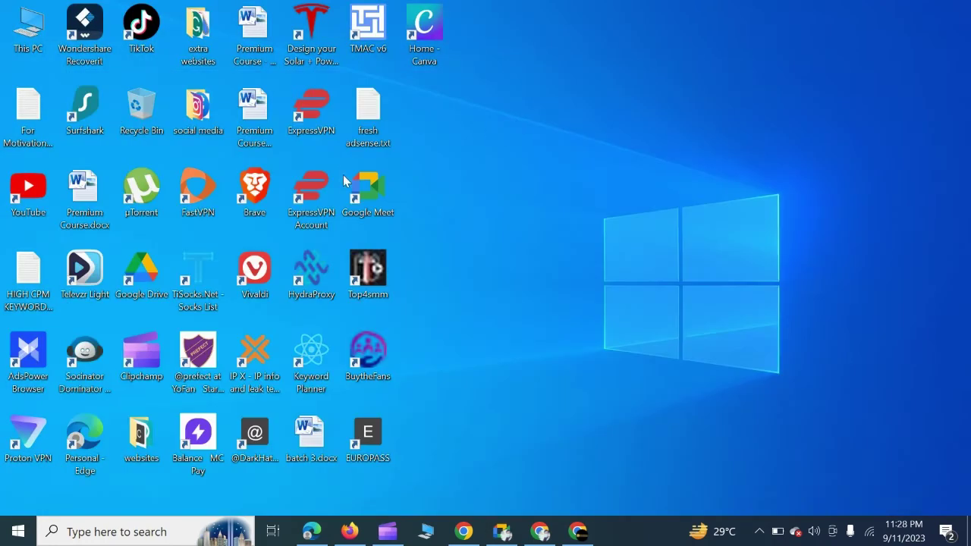
drag(262, 191, 311, 178)
mouse_move(255, 268)
mouse_down()
mouse_move(634, 58)
mouse_move(379, 234)
mouse_move(256, 267)
mouse_up()
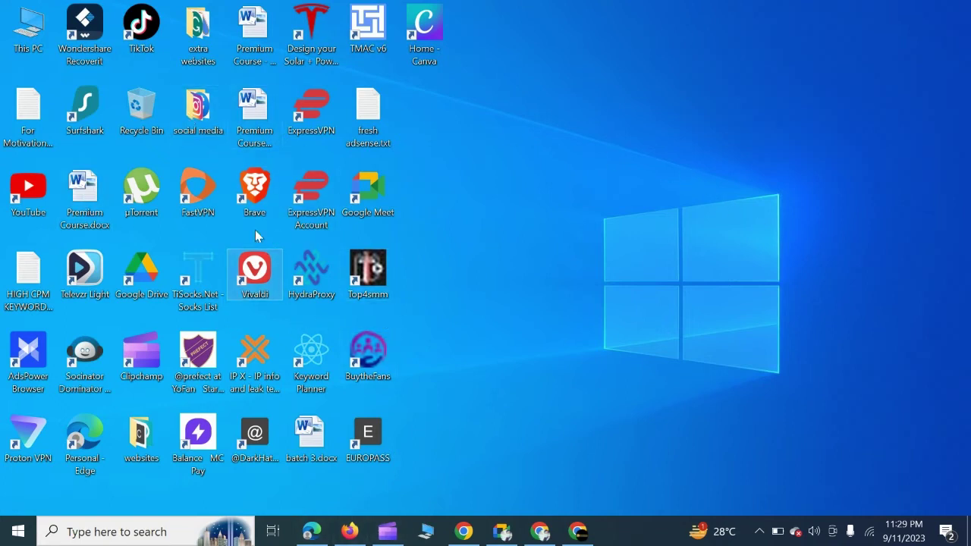
Check the running screen recording in Clipchamp and return to the Google Meet call.
click(568, 533)
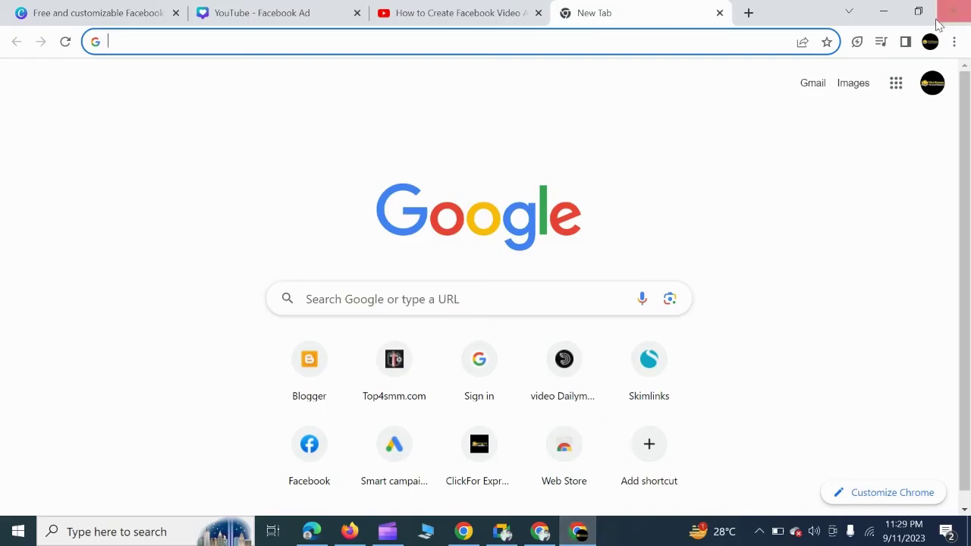
click(884, 11)
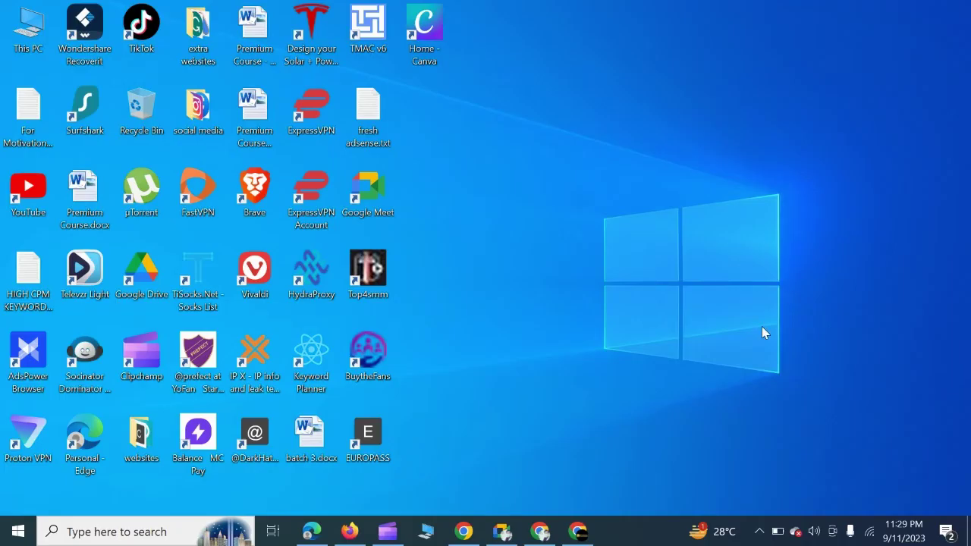
click(501, 531)
click(393, 533)
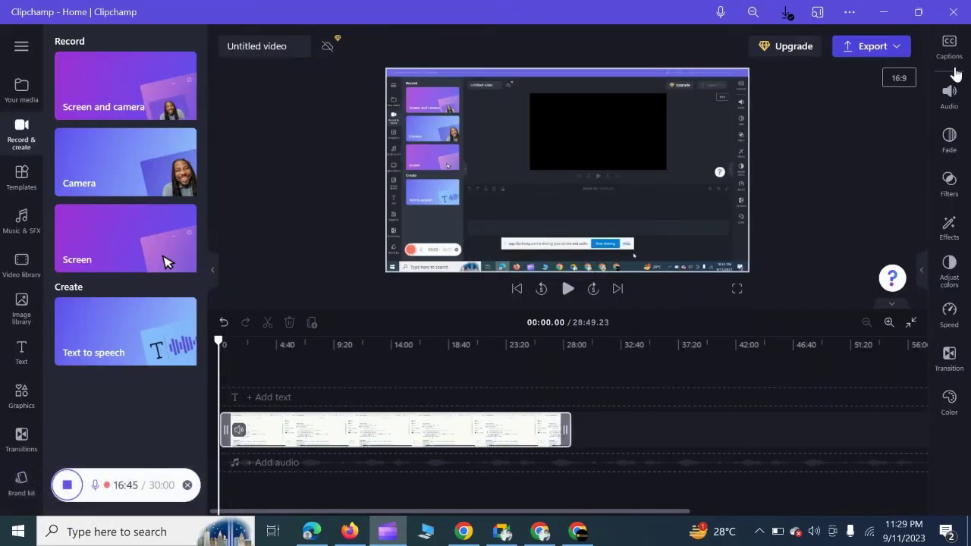
click(884, 12)
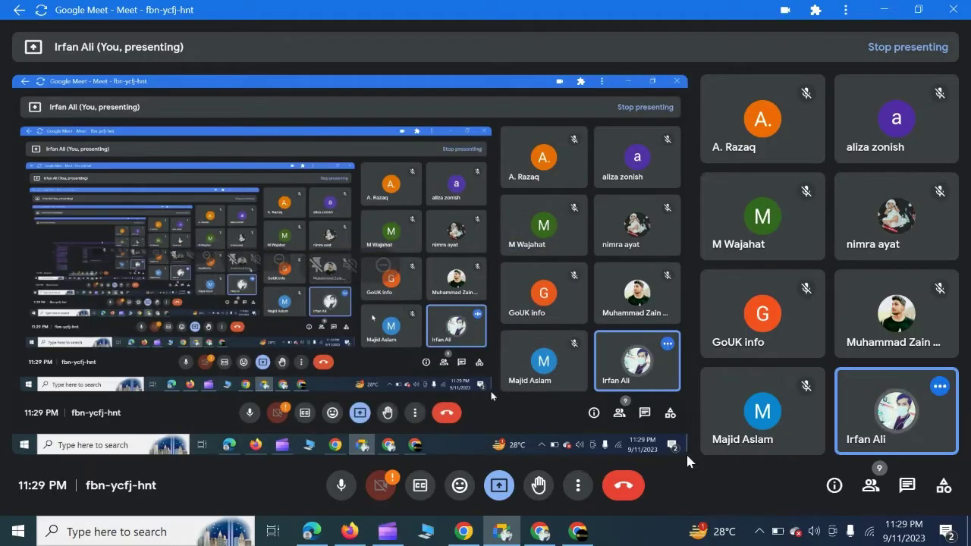
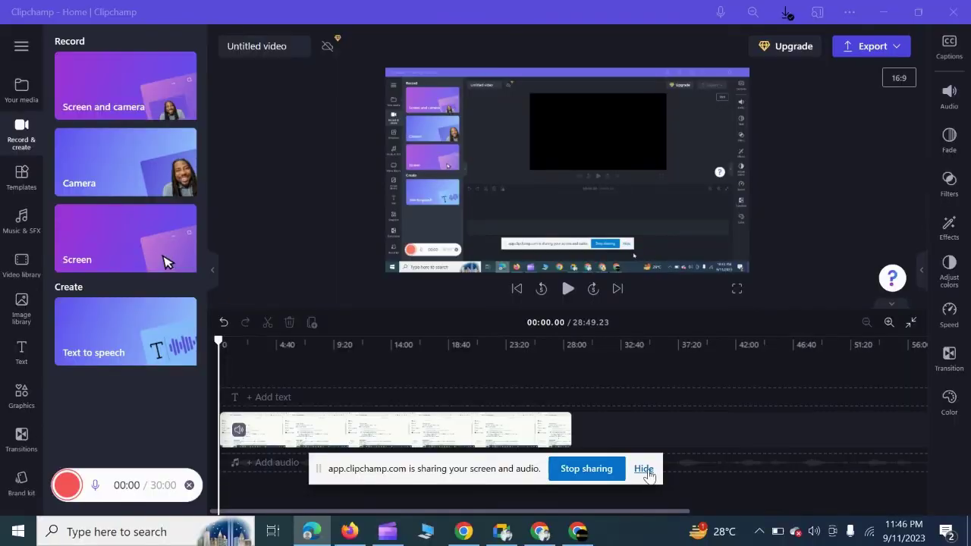
Switch from Clipchamp to the Google Meet call and connect the computer to the Galaxy A326A36 Wi-Fi network.
click(884, 13)
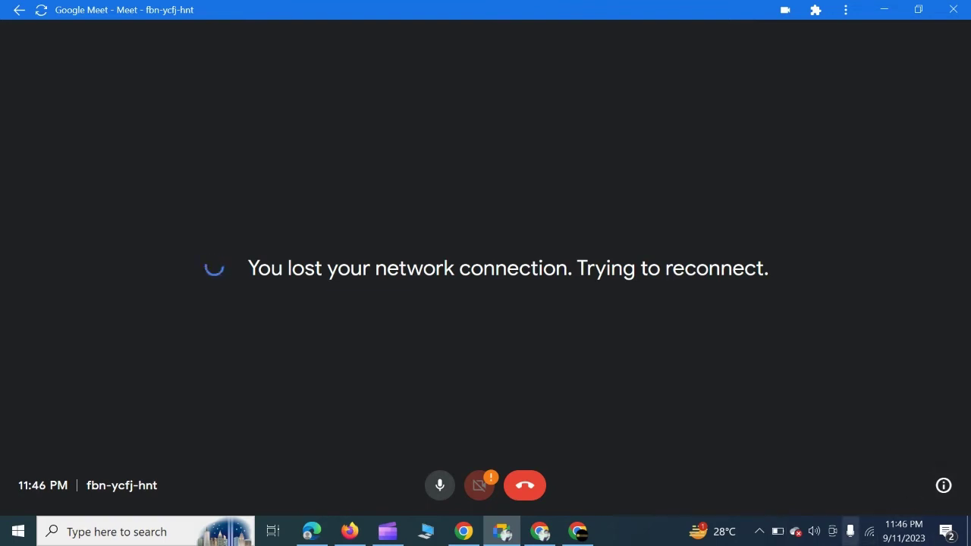
click(870, 543)
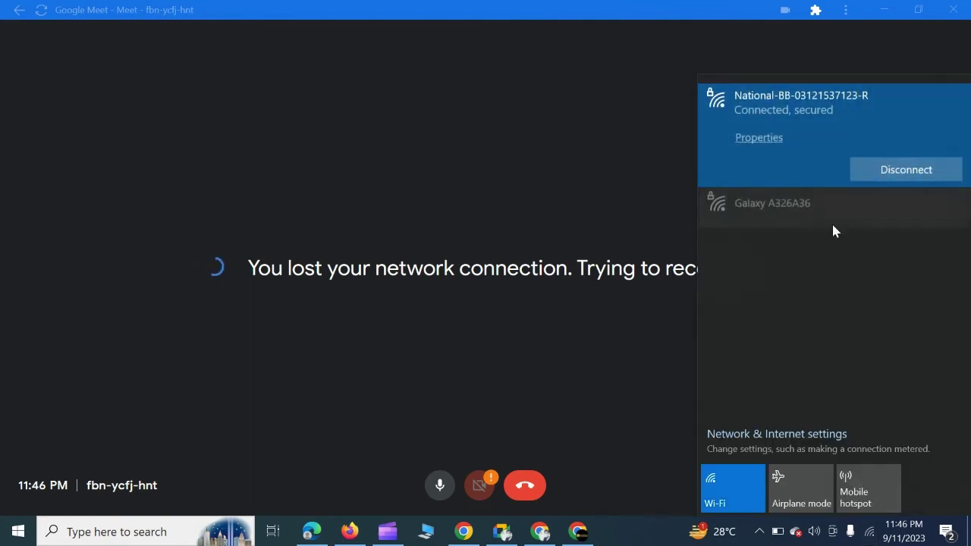
click(831, 220)
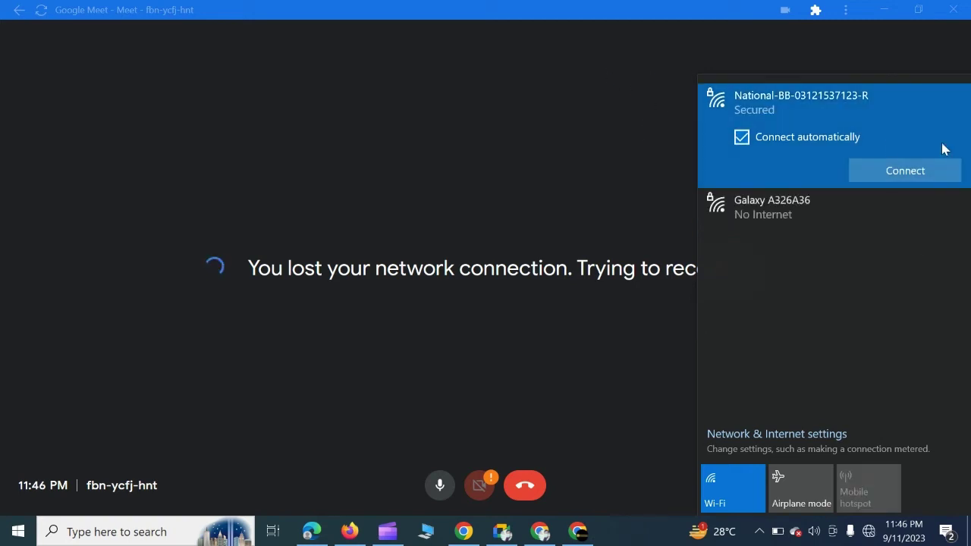
click(879, 200)
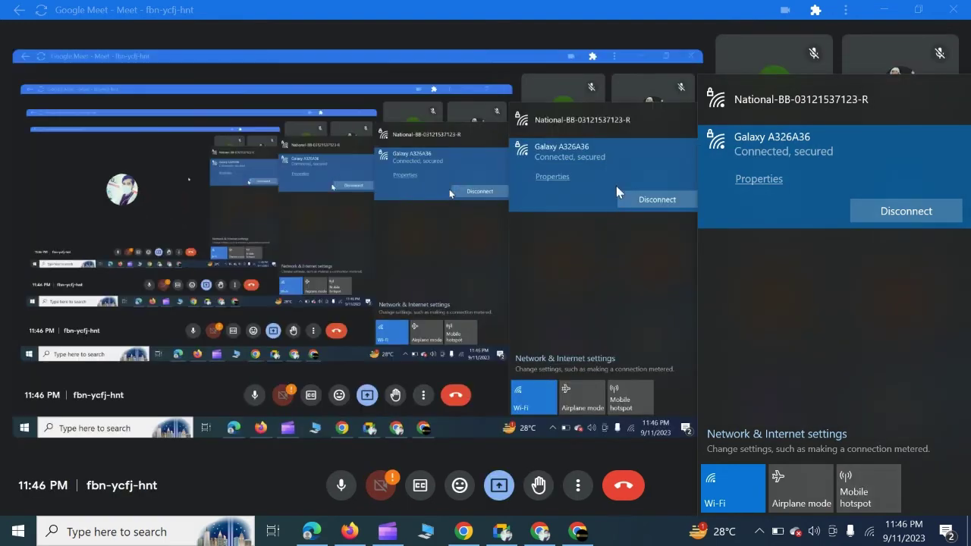
click(683, 34)
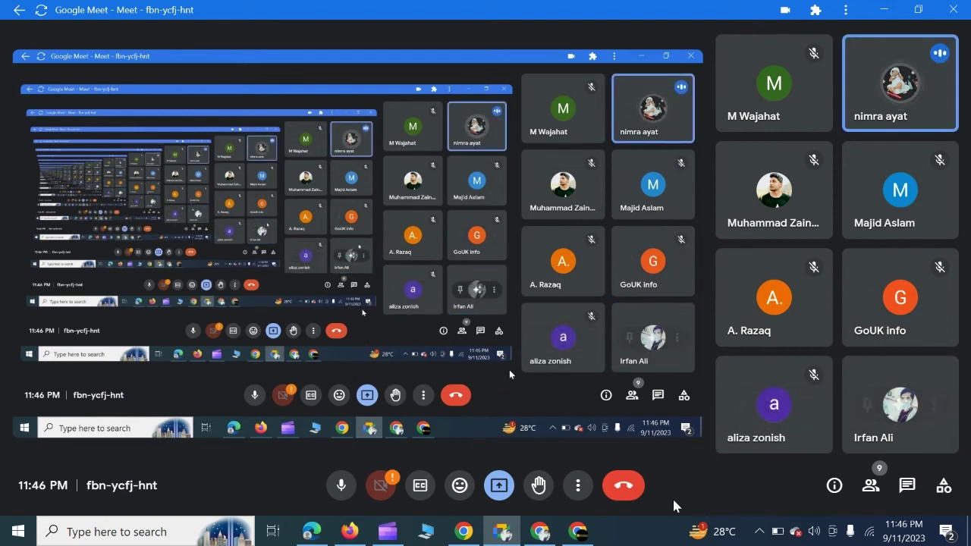
View the available options for the speaking participant's tile in the call and dismiss them.
mouse_move(785, 449)
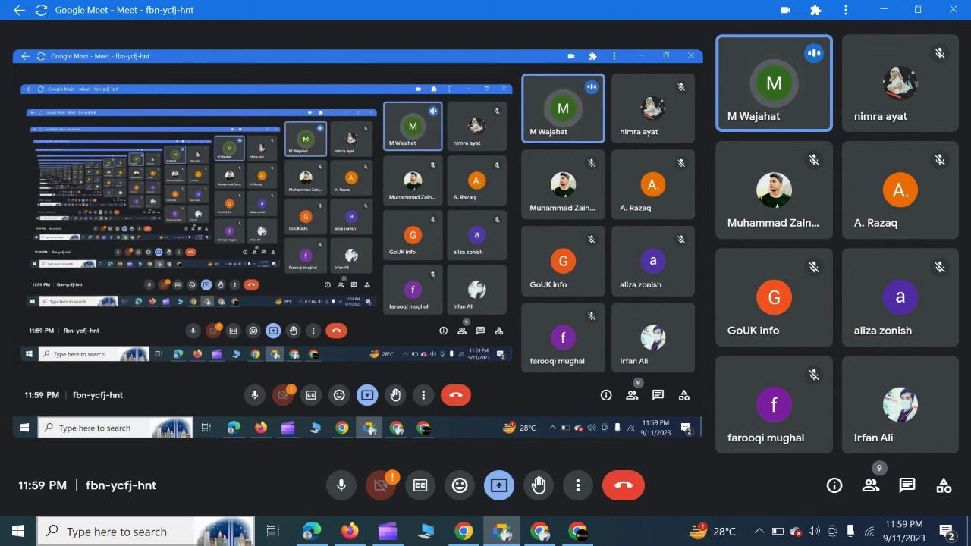
mouse_move(766, 107)
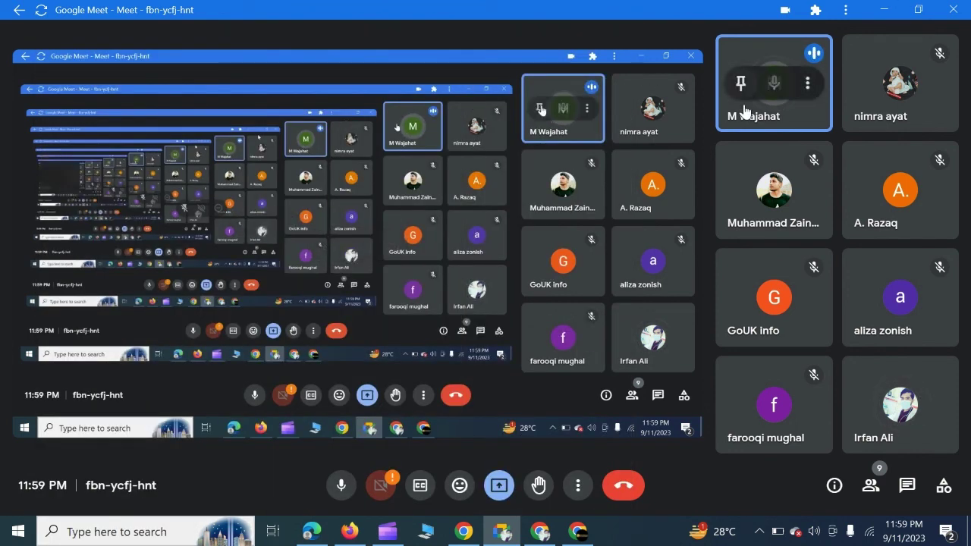
click(807, 85)
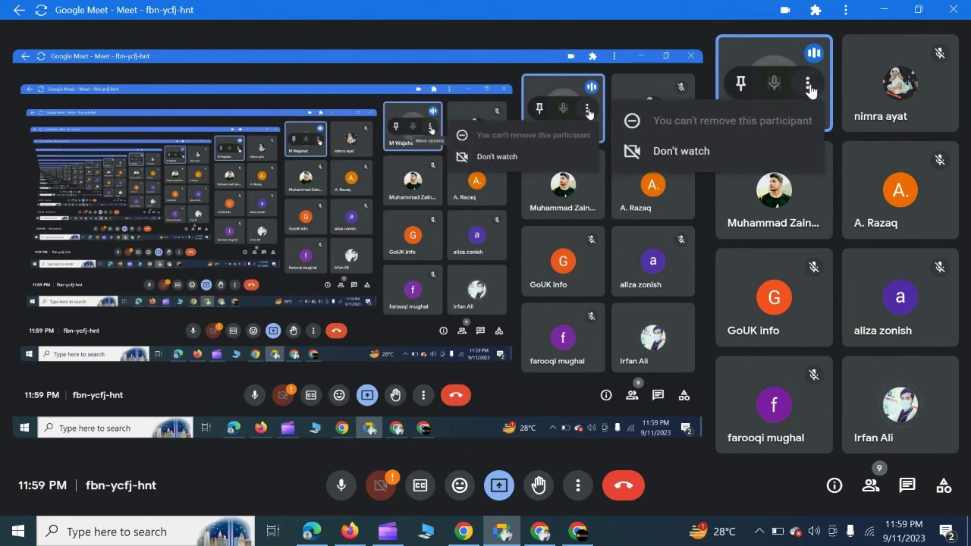
click(709, 47)
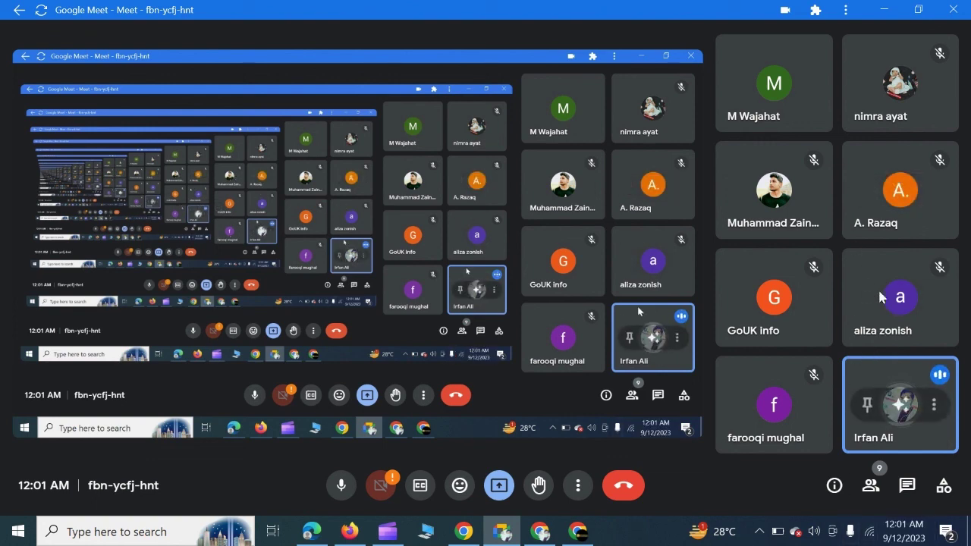
Look through the list of contributors in the meeting and close it.
mouse_move(895, 402)
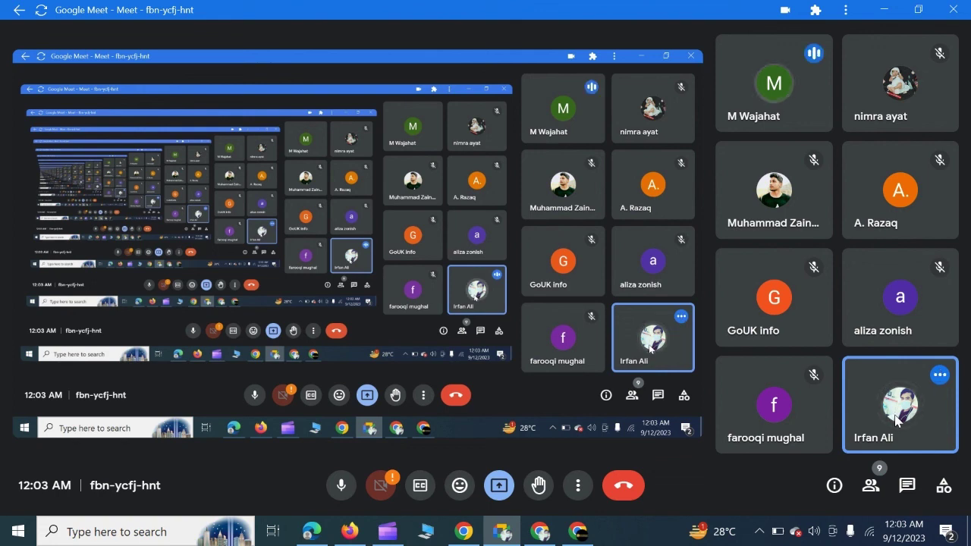
mouse_move(719, 199)
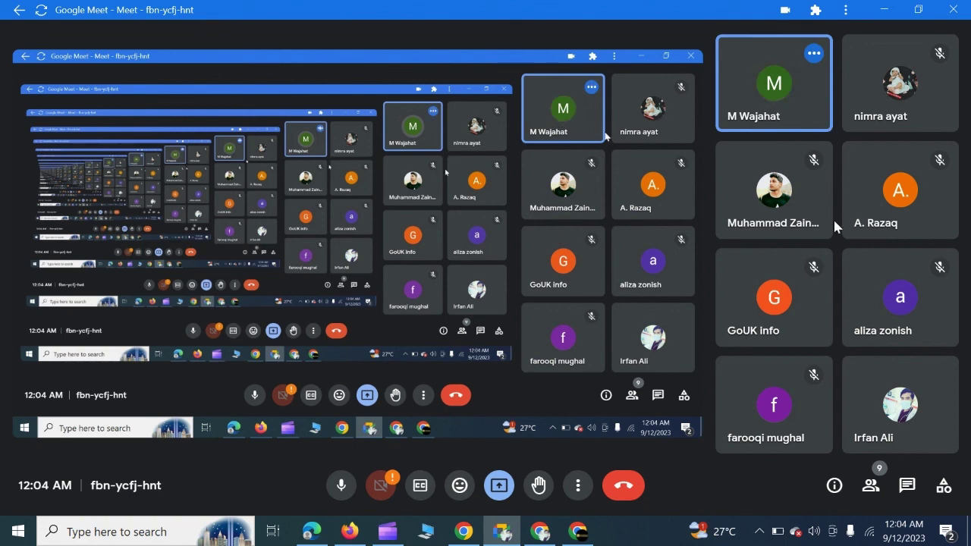
click(869, 486)
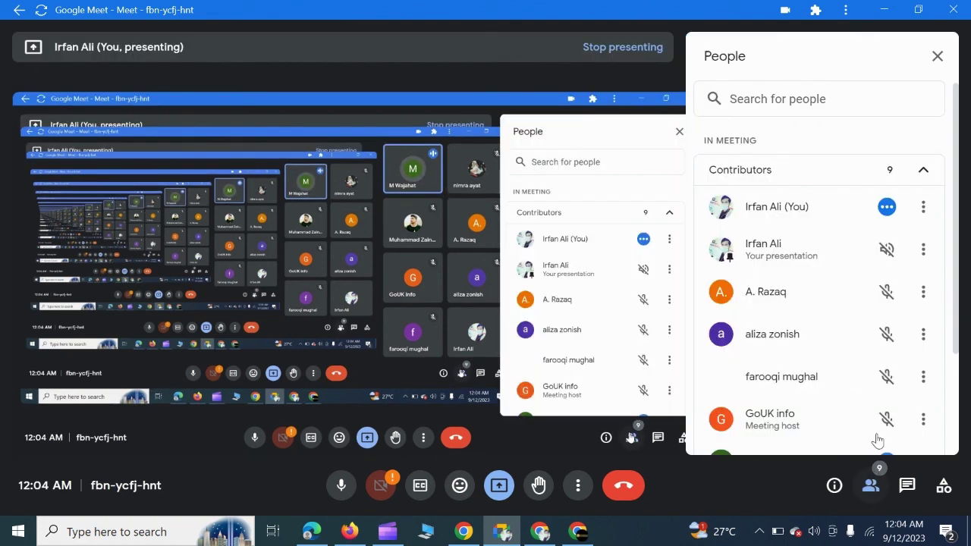
scroll(860, 341, down, 3)
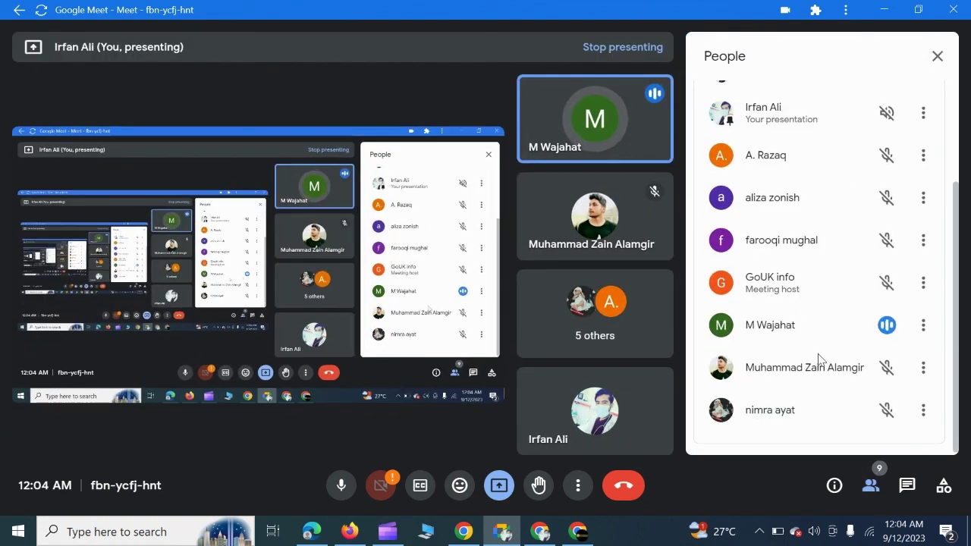
scroll(833, 343, up, 5)
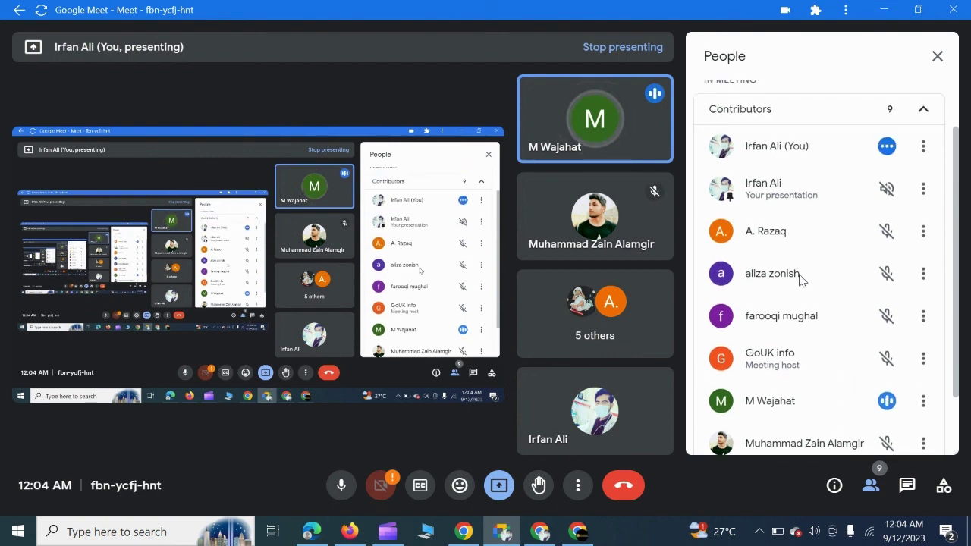
click(938, 56)
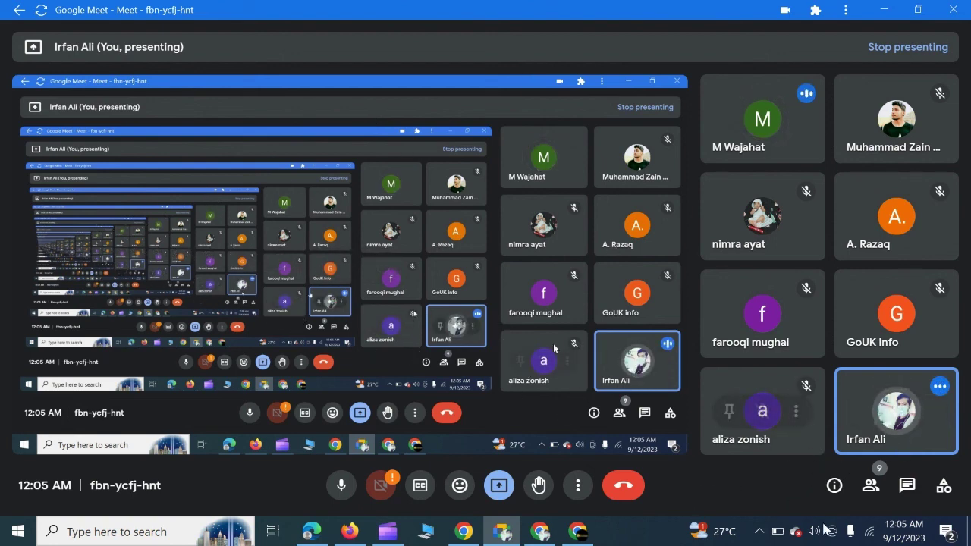
mouse_move(794, 442)
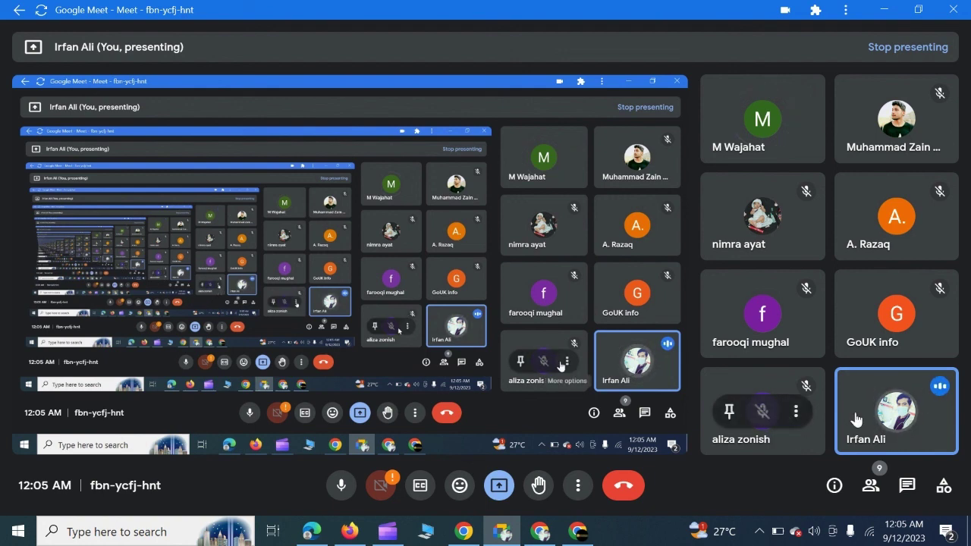